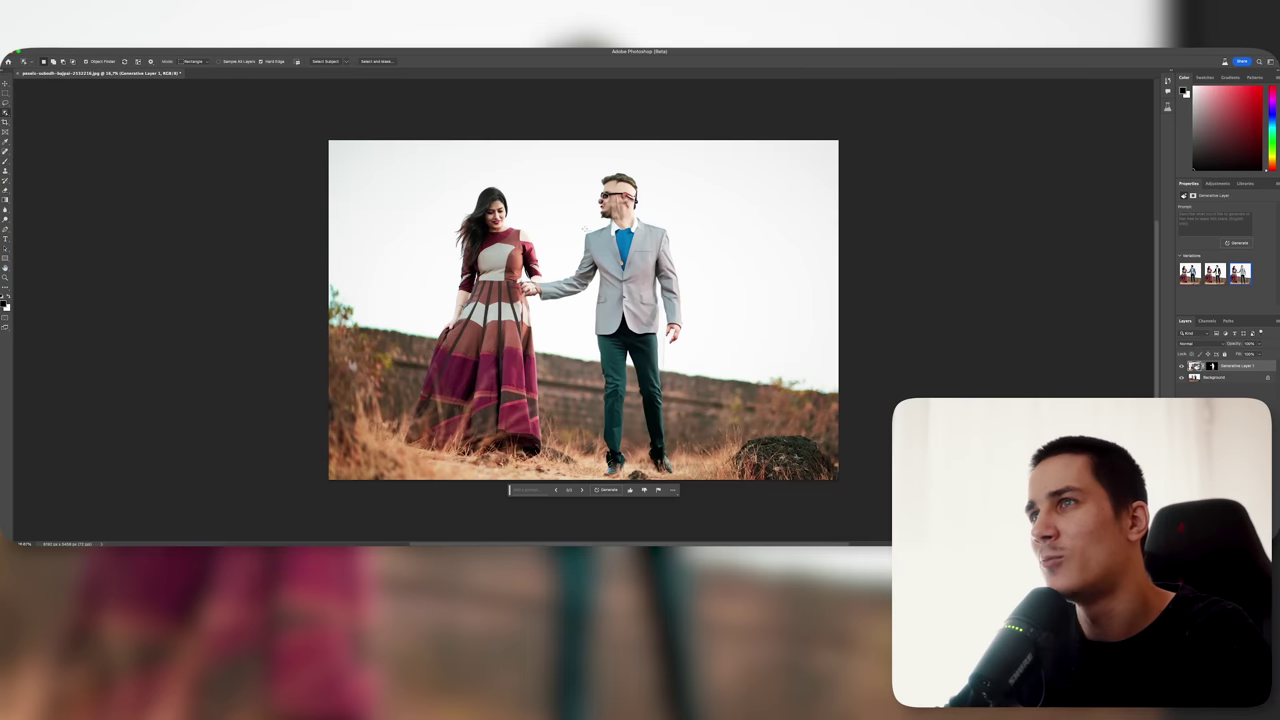
Step: Zoom in on the warped generated face to inspect it up close
scroll(584, 228, up, 10)
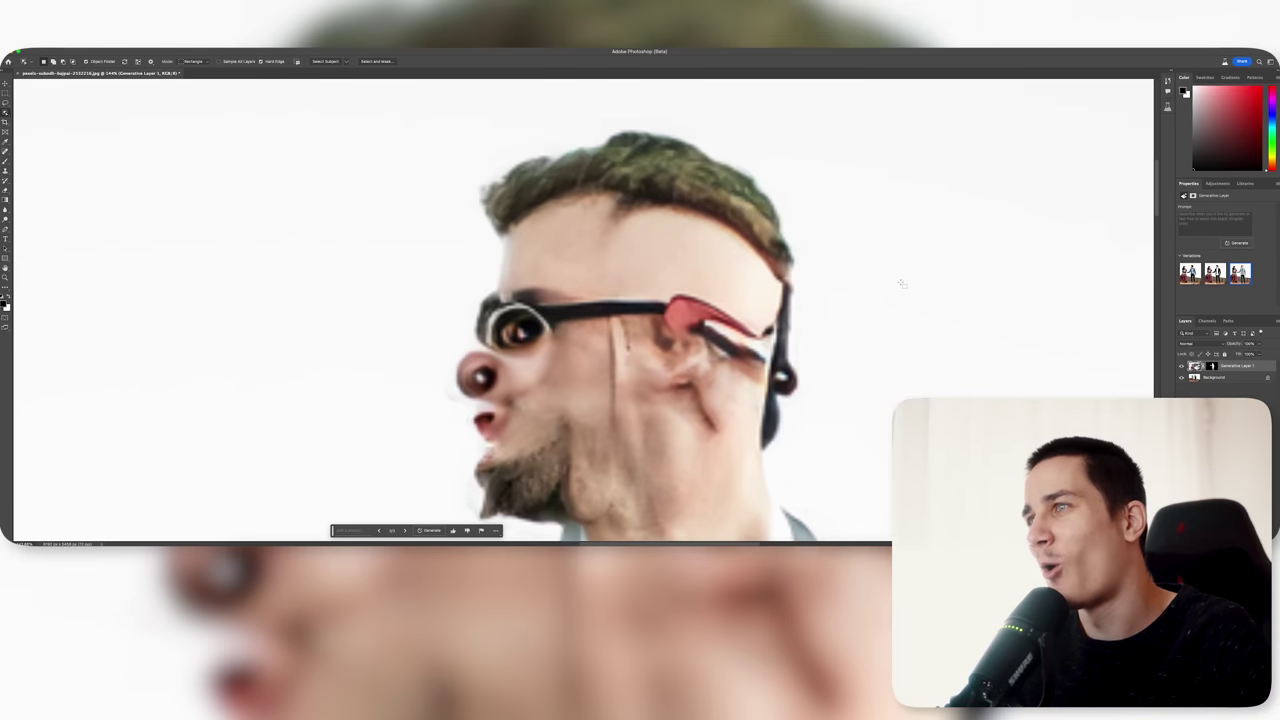
scroll(901, 284, down, 2)
scroll(901, 284, down, 2)
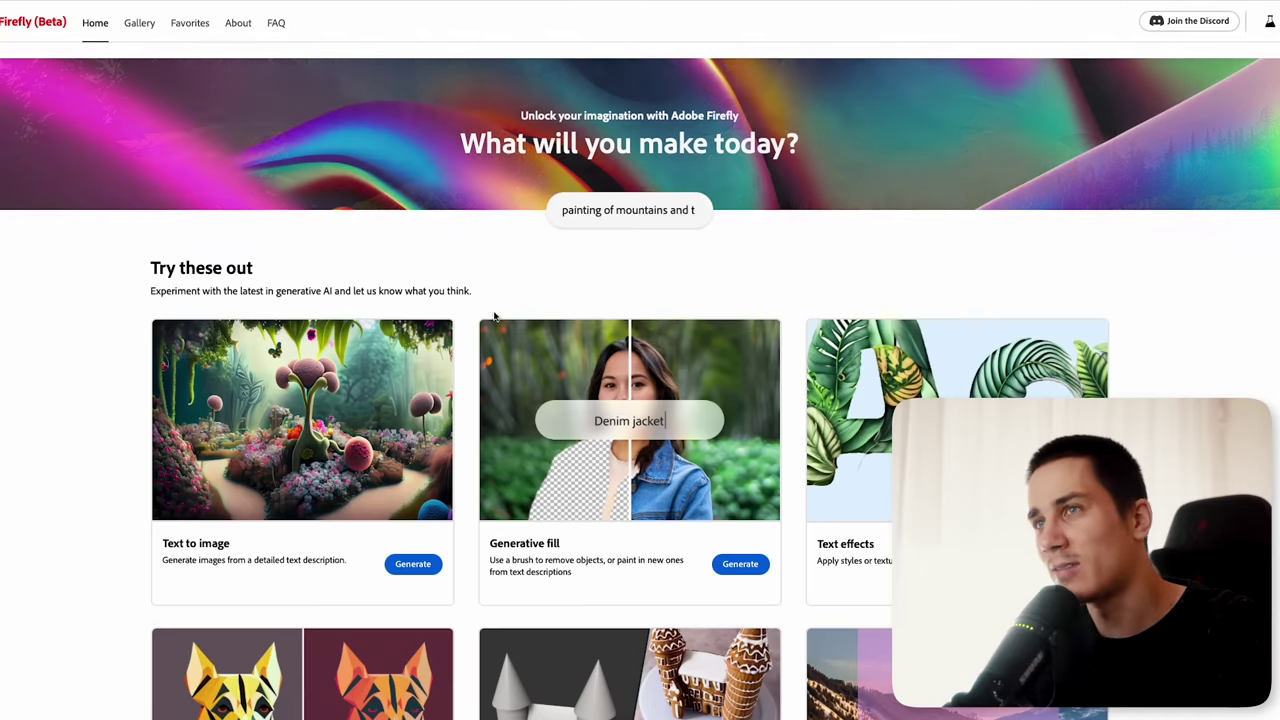
Step: Open Firefly's Text to image generator and get past the welcome dialog
text(rees)
scroll(527, 440, down, 1)
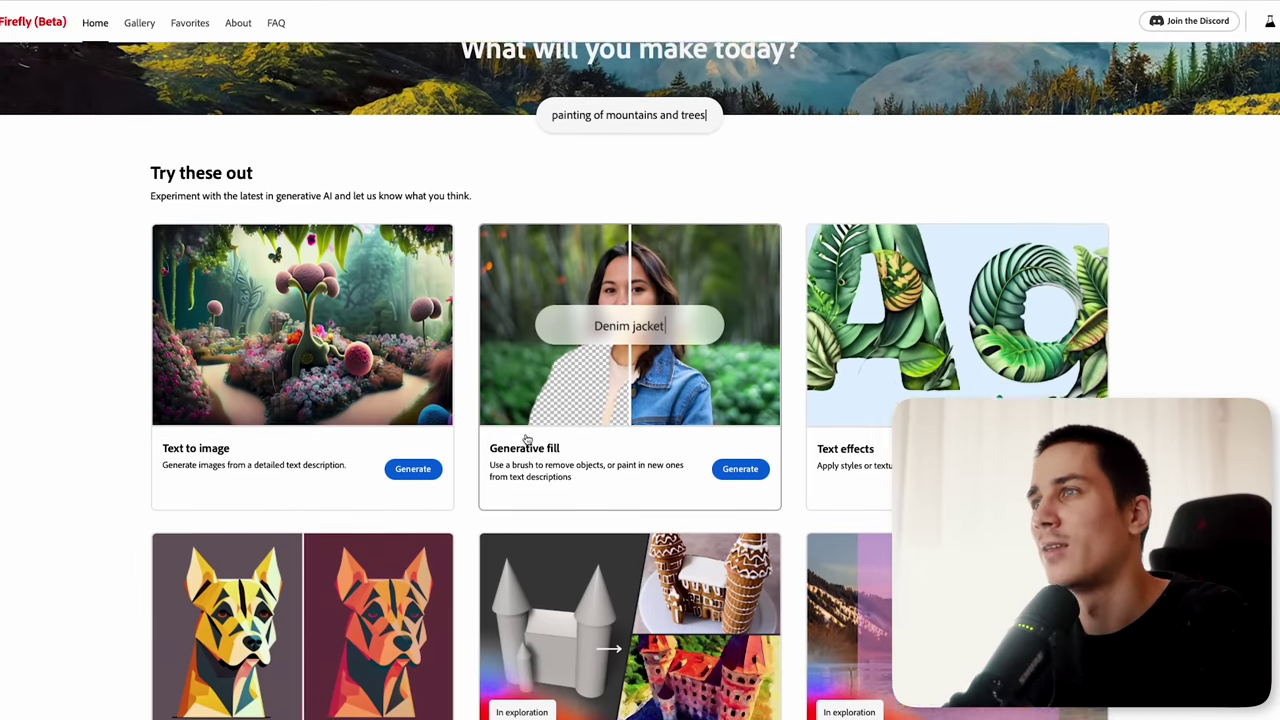
scroll(527, 440, down, 1)
scroll(527, 440, down, 1)
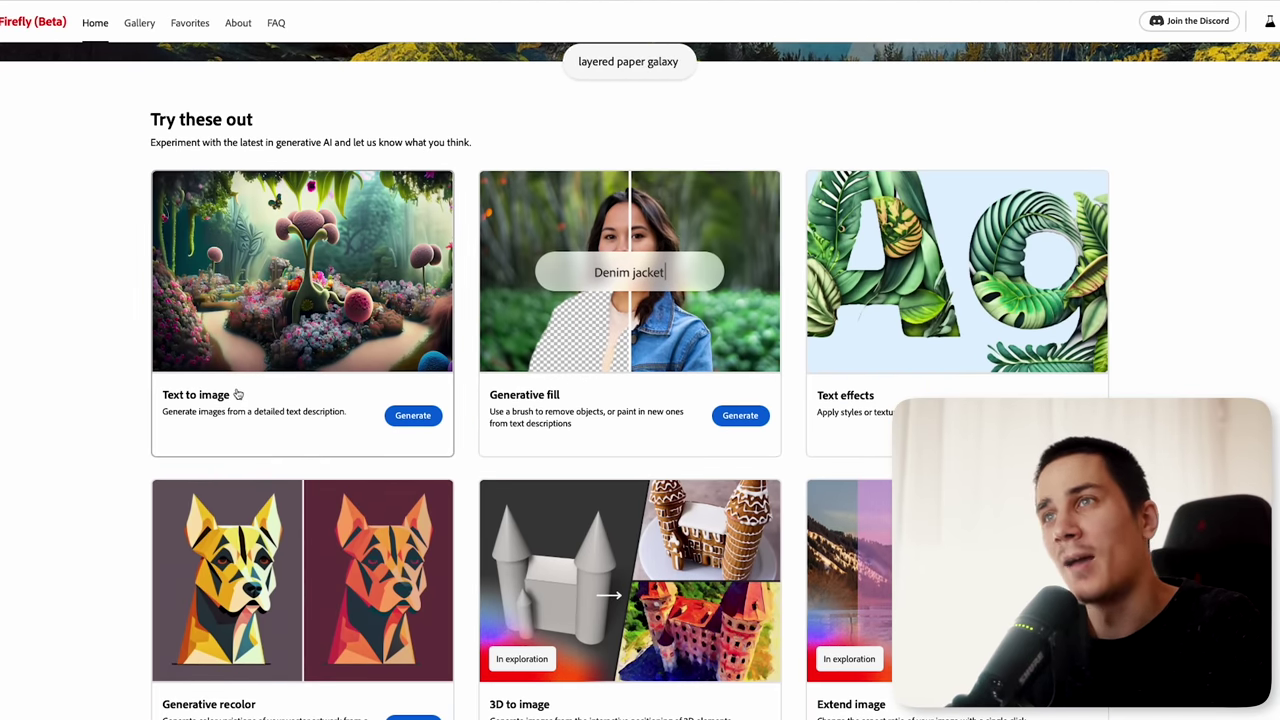
click(412, 417)
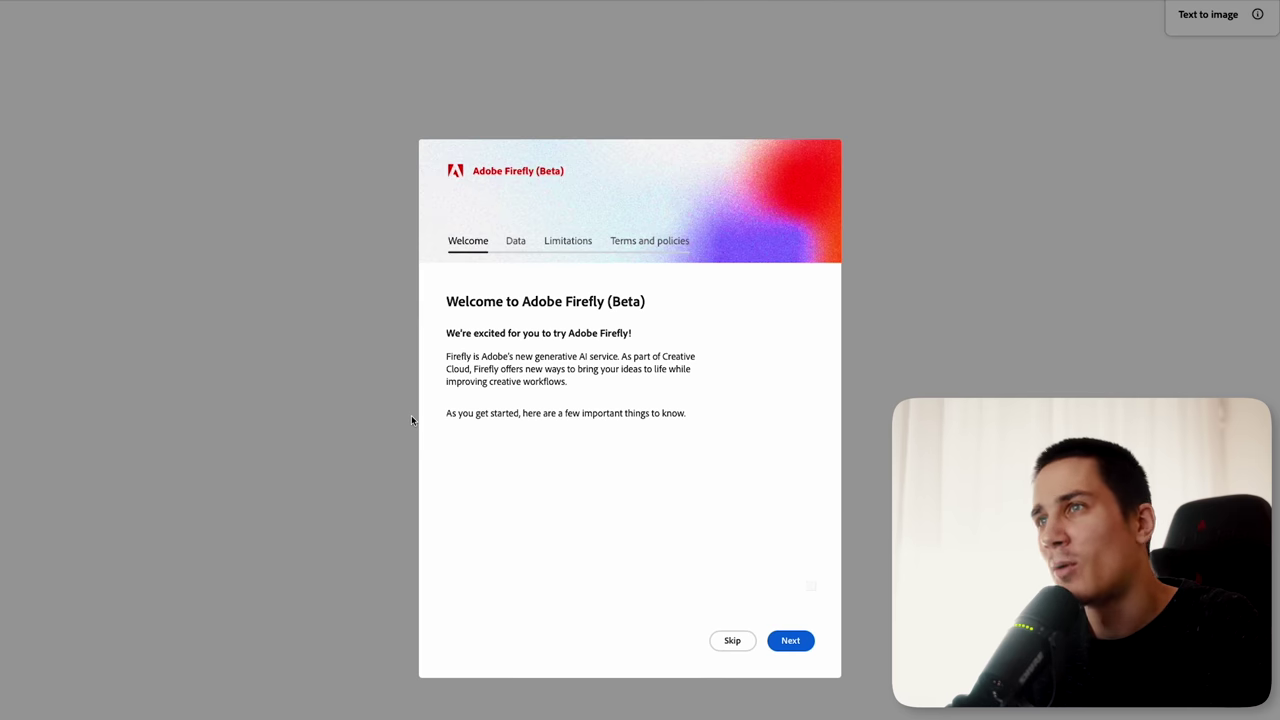
click(790, 640)
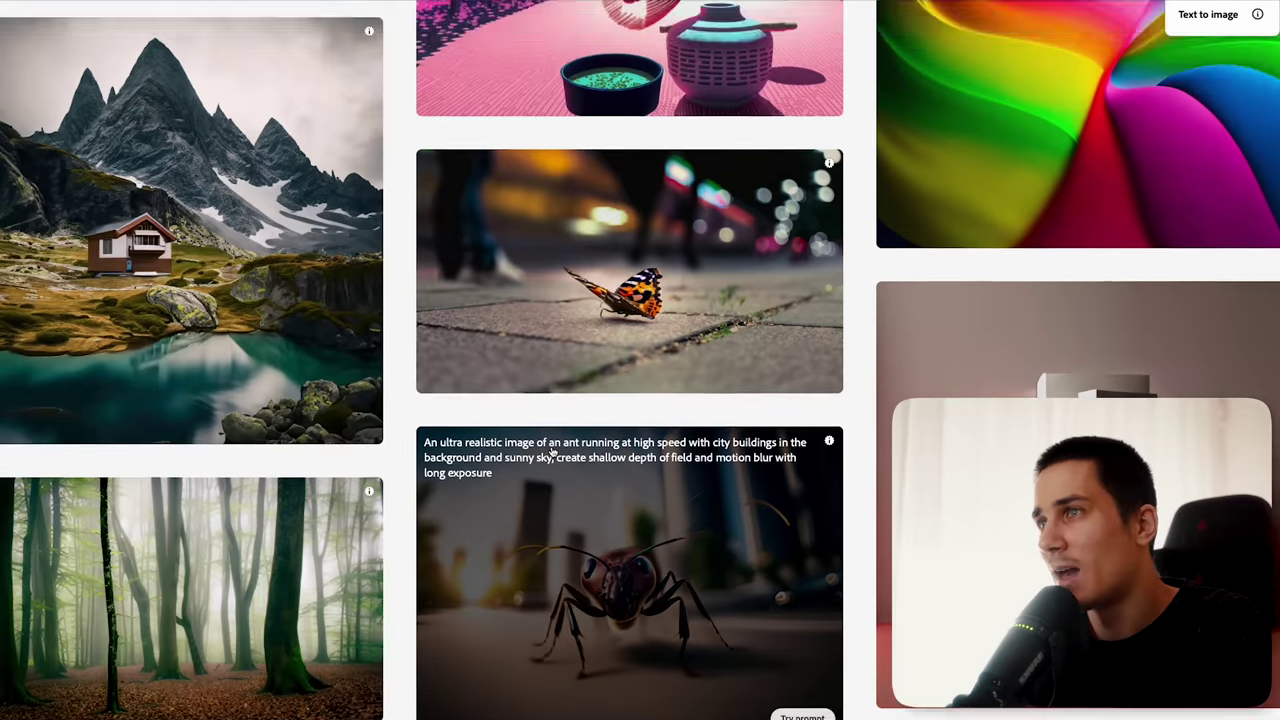
Step: Browse the gallery of sample generated images and their prompts
scroll(552, 453, up, 5)
scroll(552, 453, up, 5)
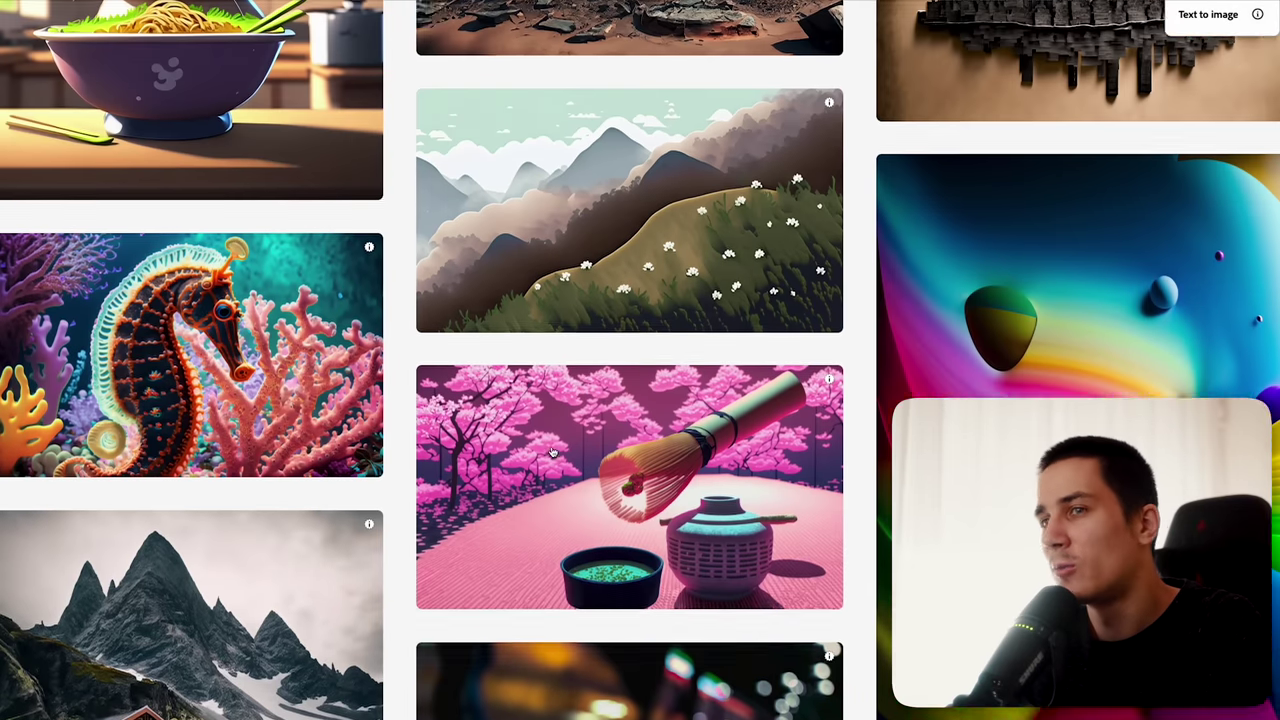
scroll(552, 453, up, 2)
scroll(552, 453, up, 3)
scroll(552, 453, up, 2)
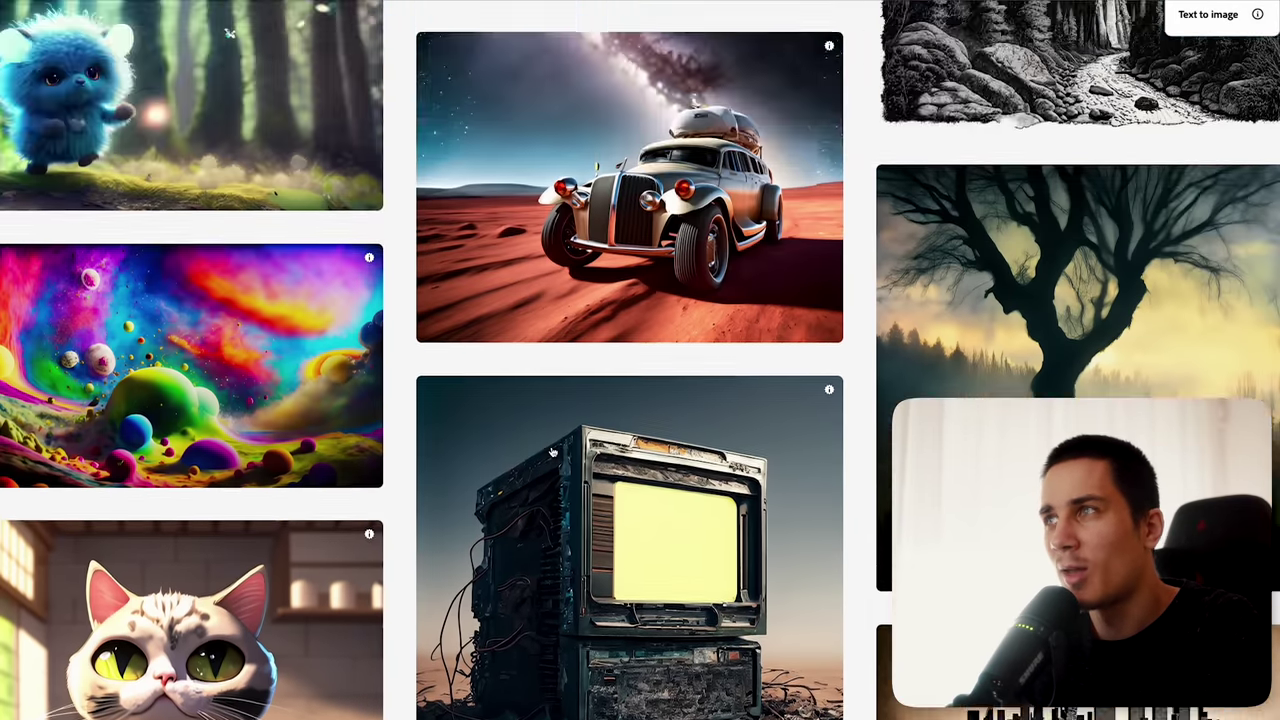
scroll(552, 453, up, 3)
scroll(552, 453, up, 2)
scroll(552, 453, up, 4)
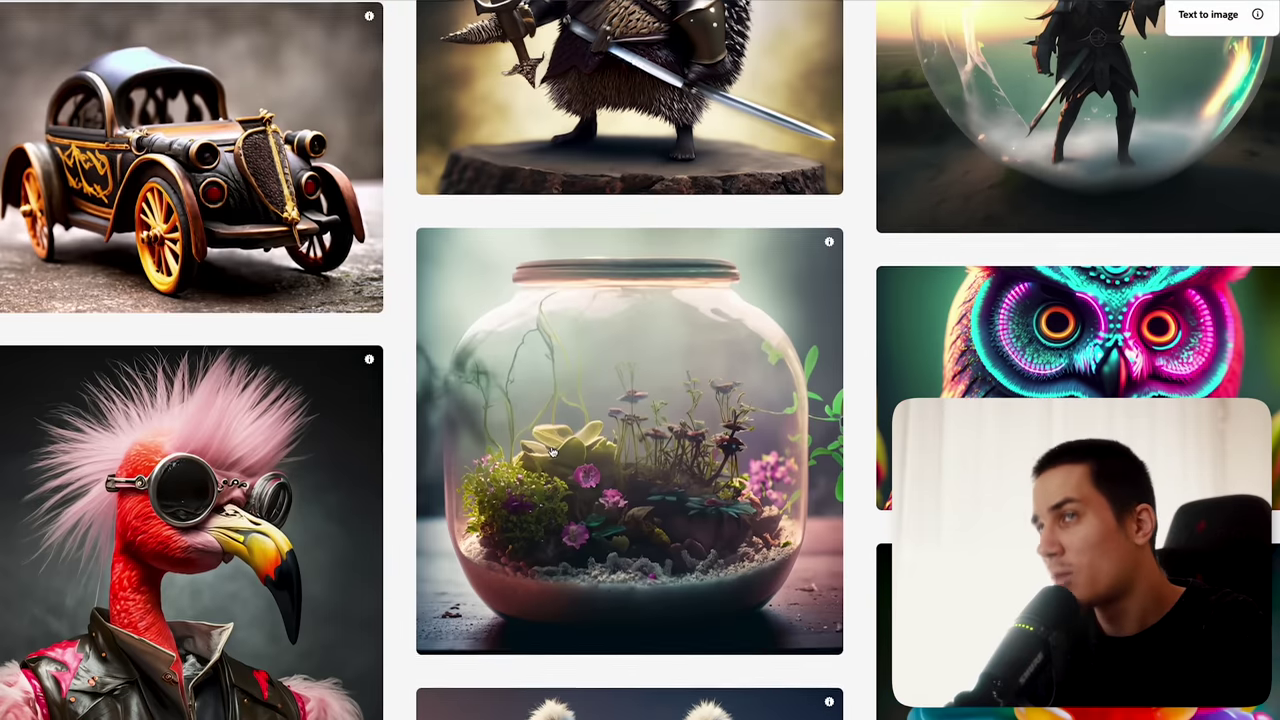
scroll(552, 453, up, 1)
scroll(552, 453, up, 3)
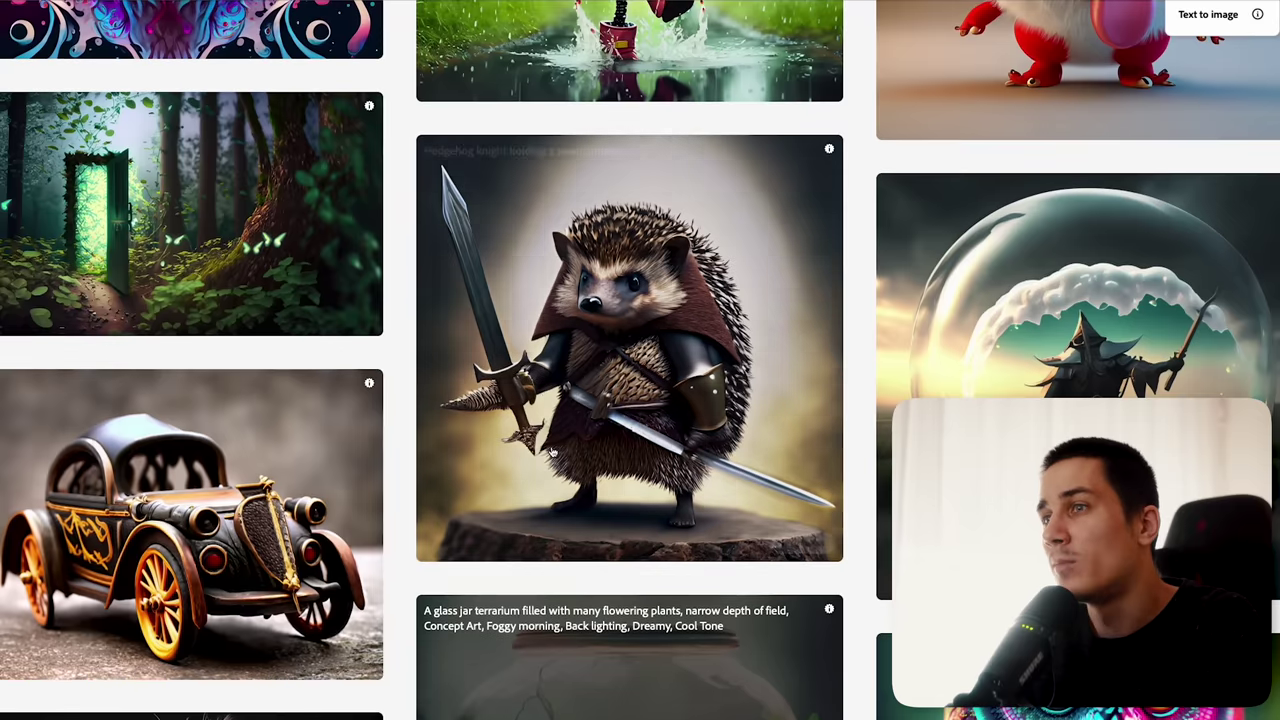
scroll(552, 453, down, 7)
scroll(568, 535, down, 4)
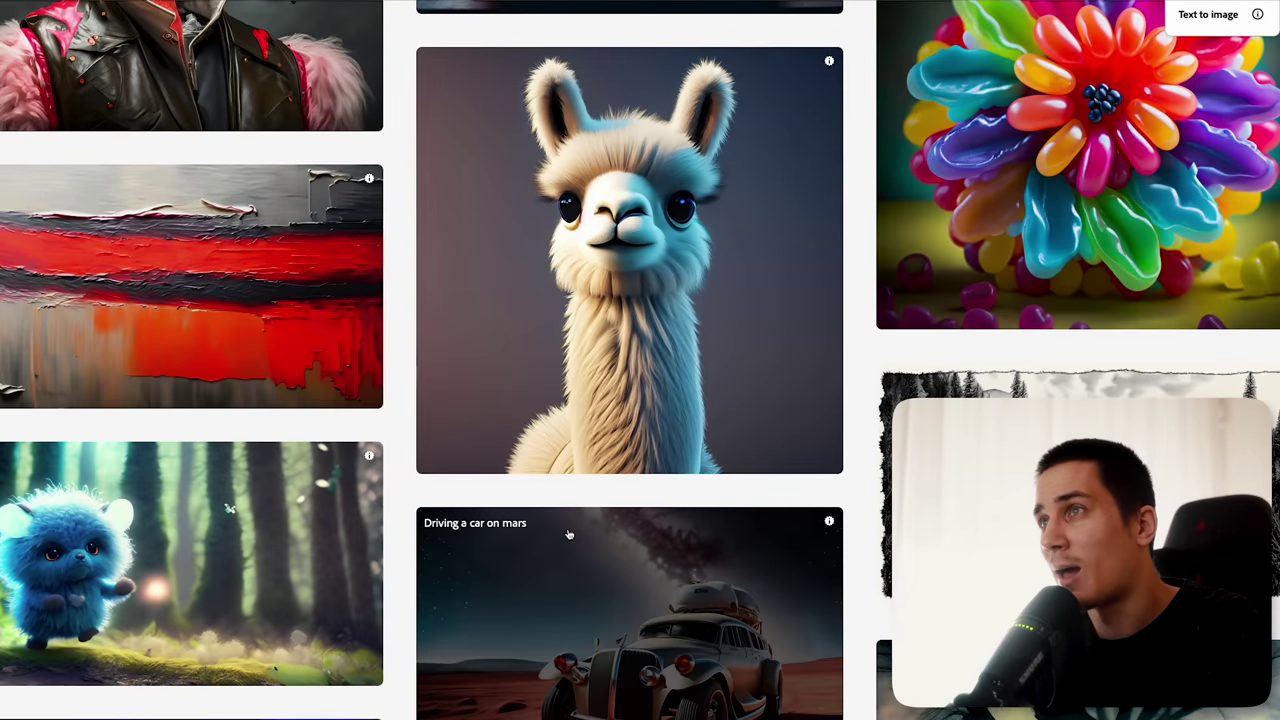
scroll(568, 535, down, 1)
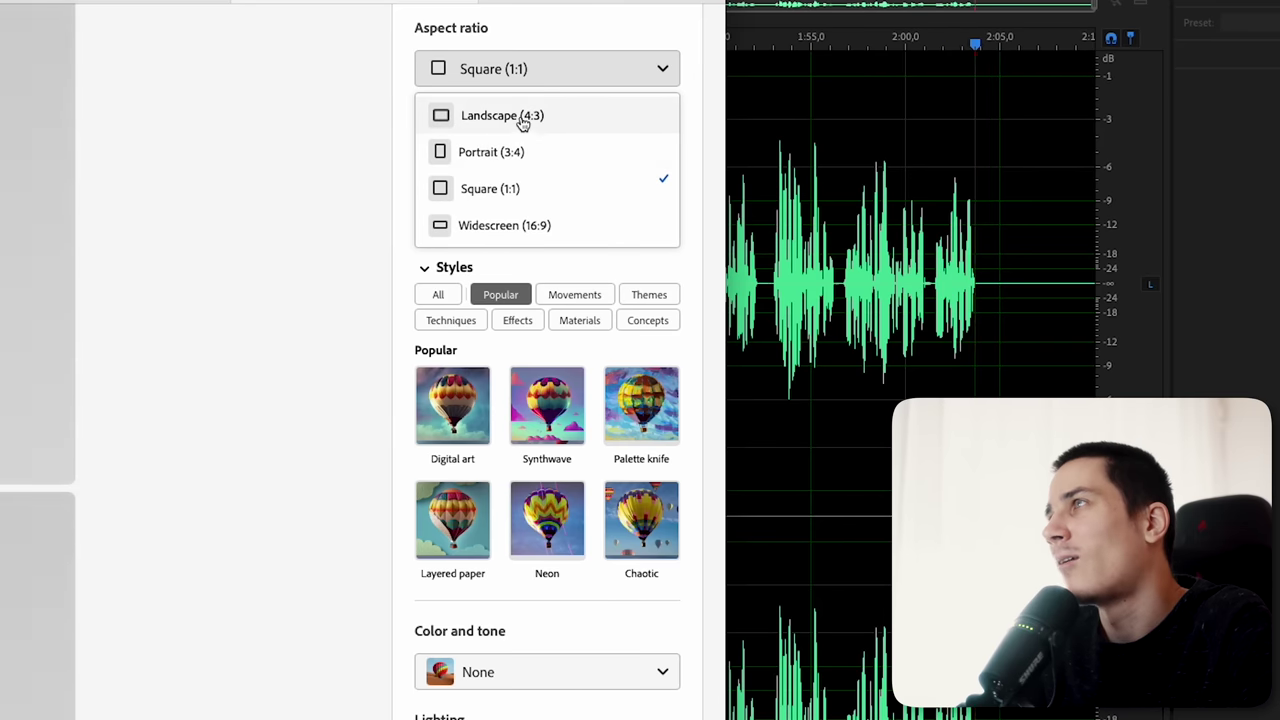
Step: Set the black-cat images to Portrait (3:4) and add the Beautiful concept style
click(520, 117)
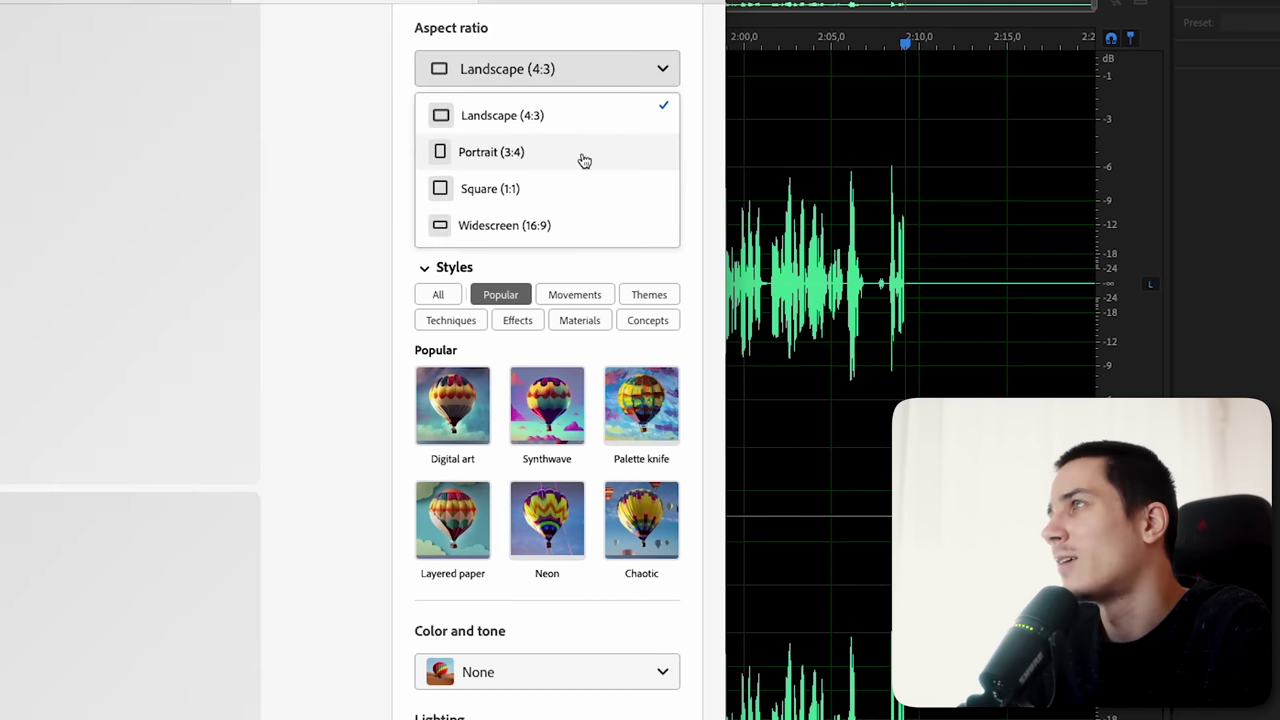
click(526, 152)
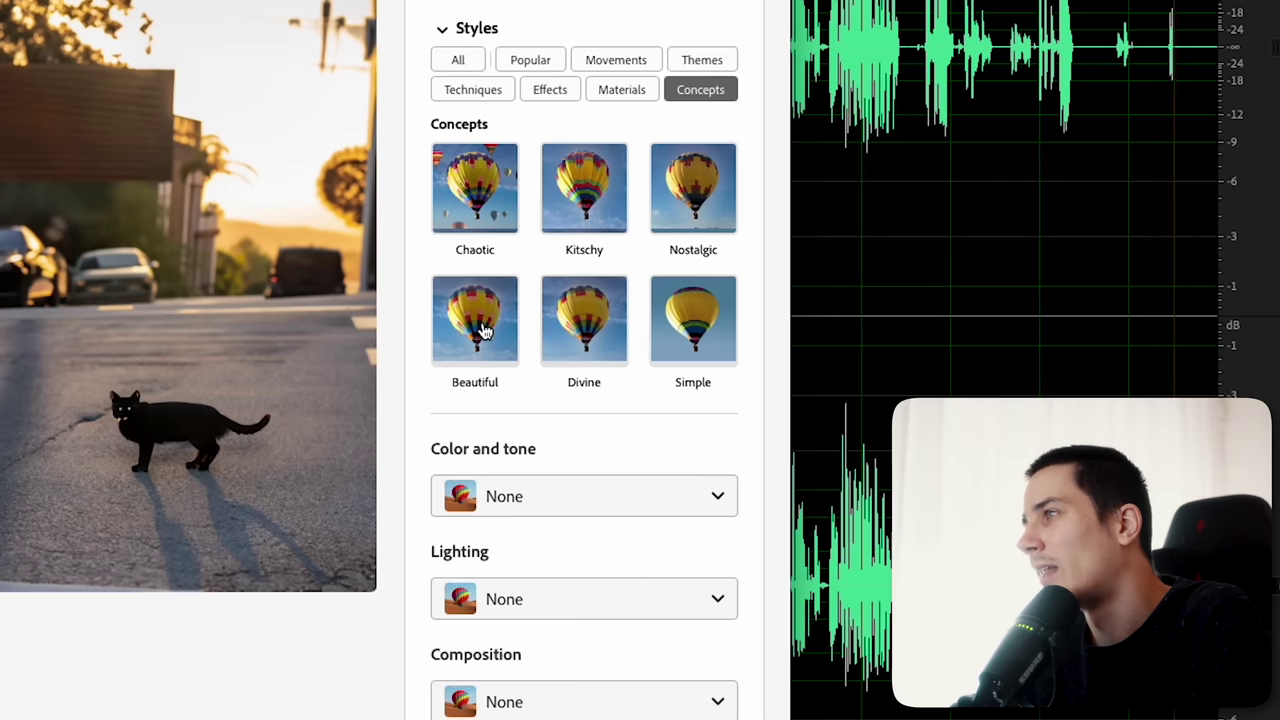
click(483, 330)
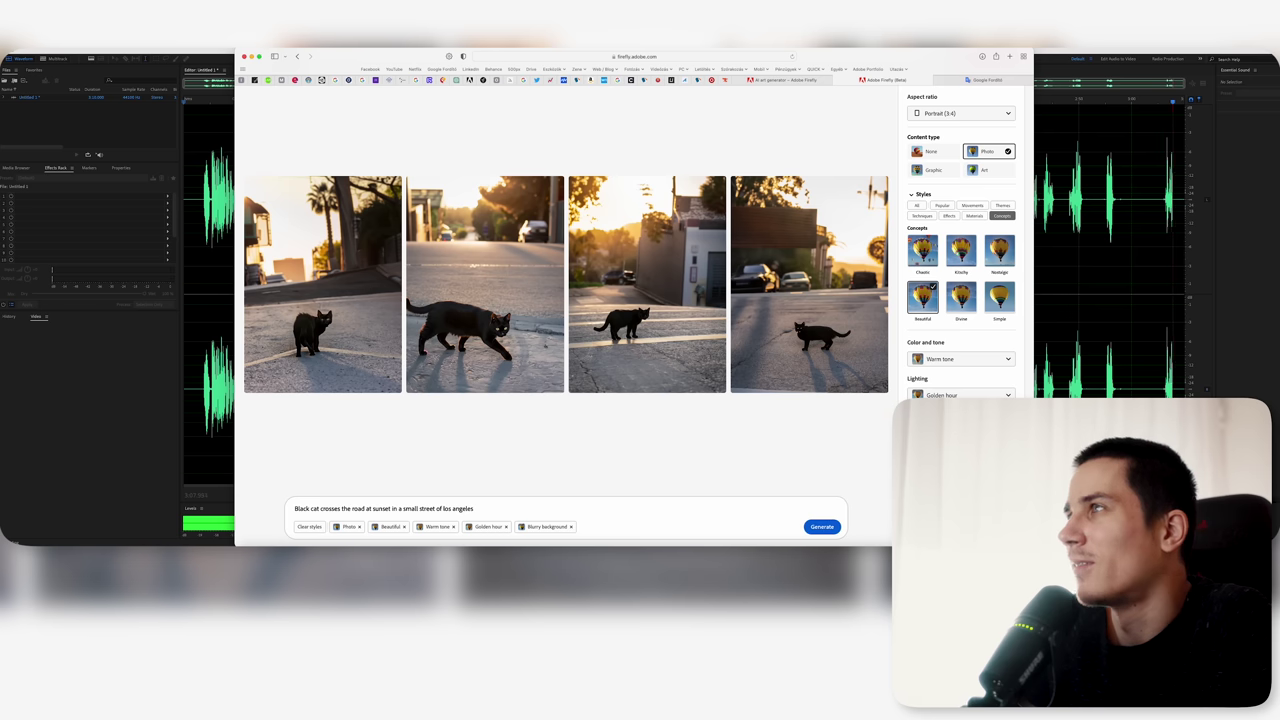
Step: Regenerate the cat images as Graphic content and download one with Content Credentials
click(823, 532)
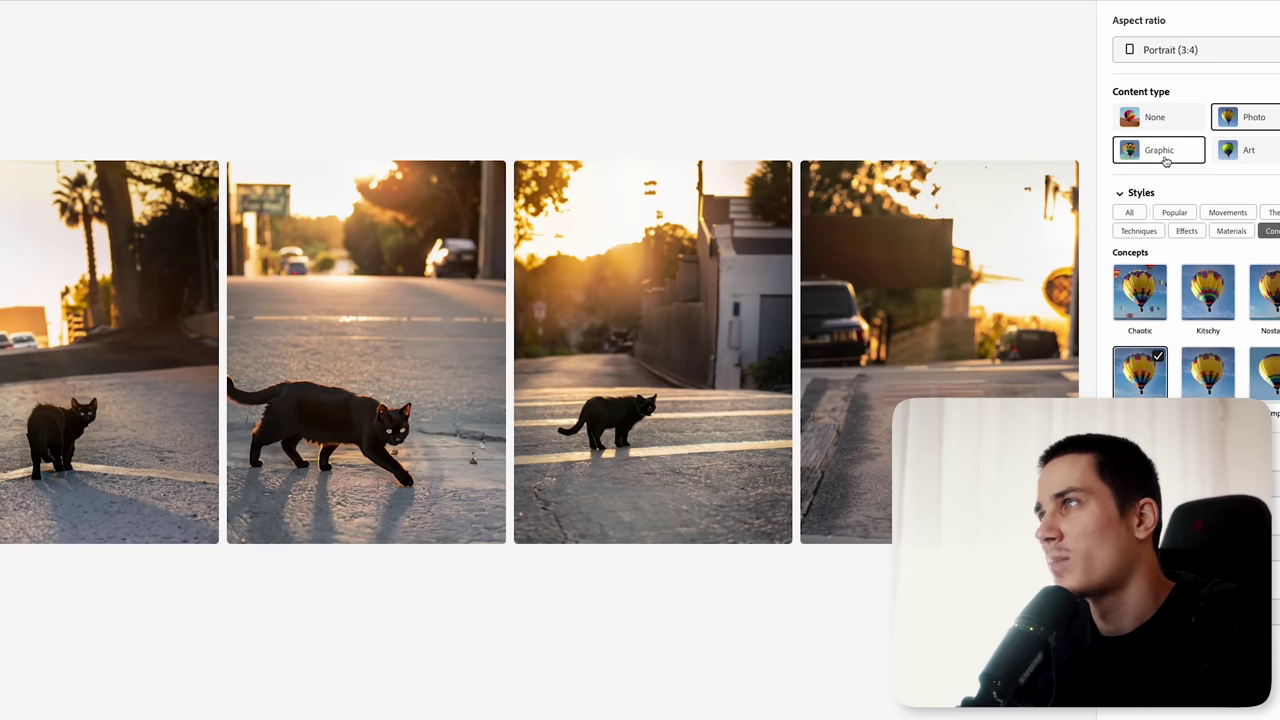
click(1155, 122)
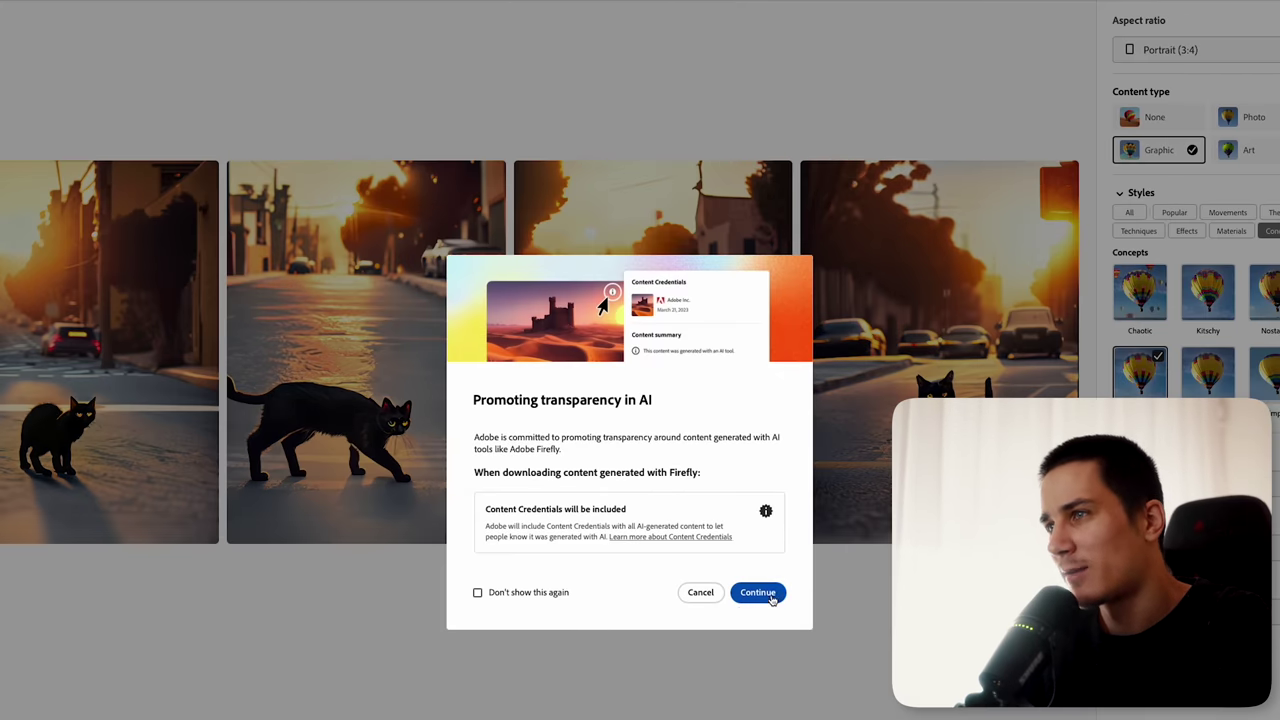
click(771, 598)
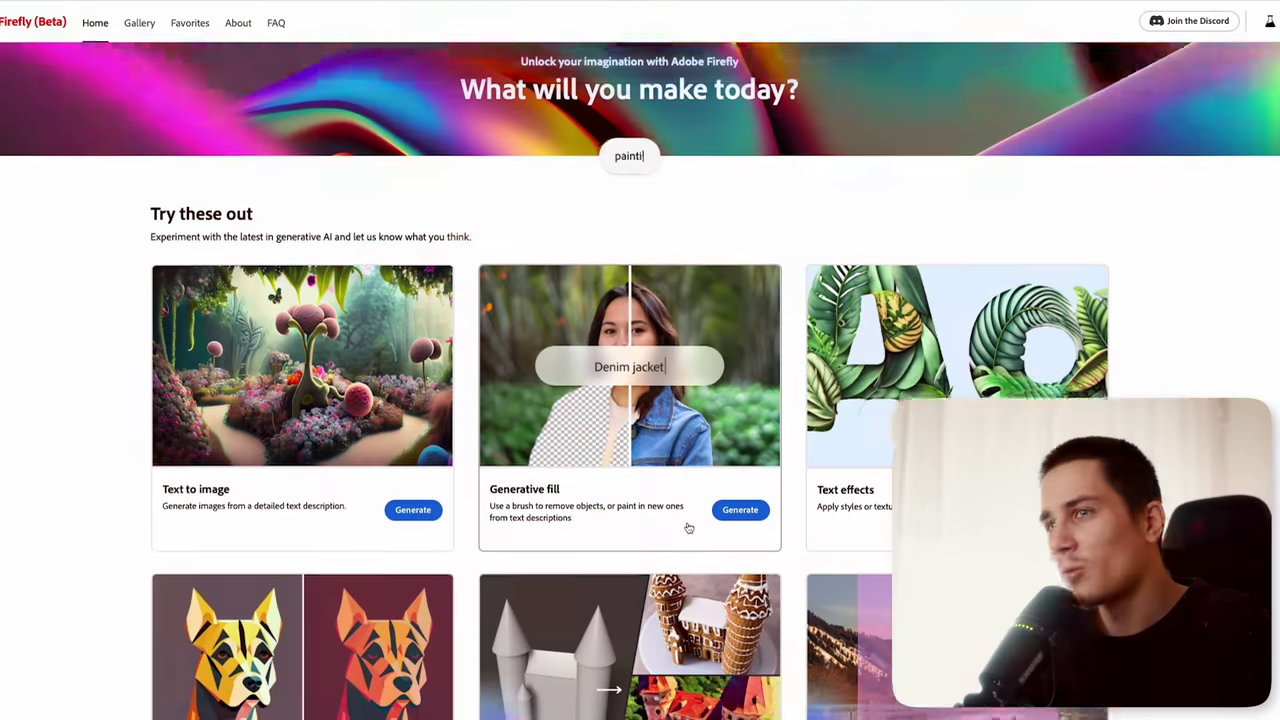
Step: Scroll the Firefly home page and highlight the Extend image description
scroll(688, 527, down, 3)
scroll(688, 527, down, 1)
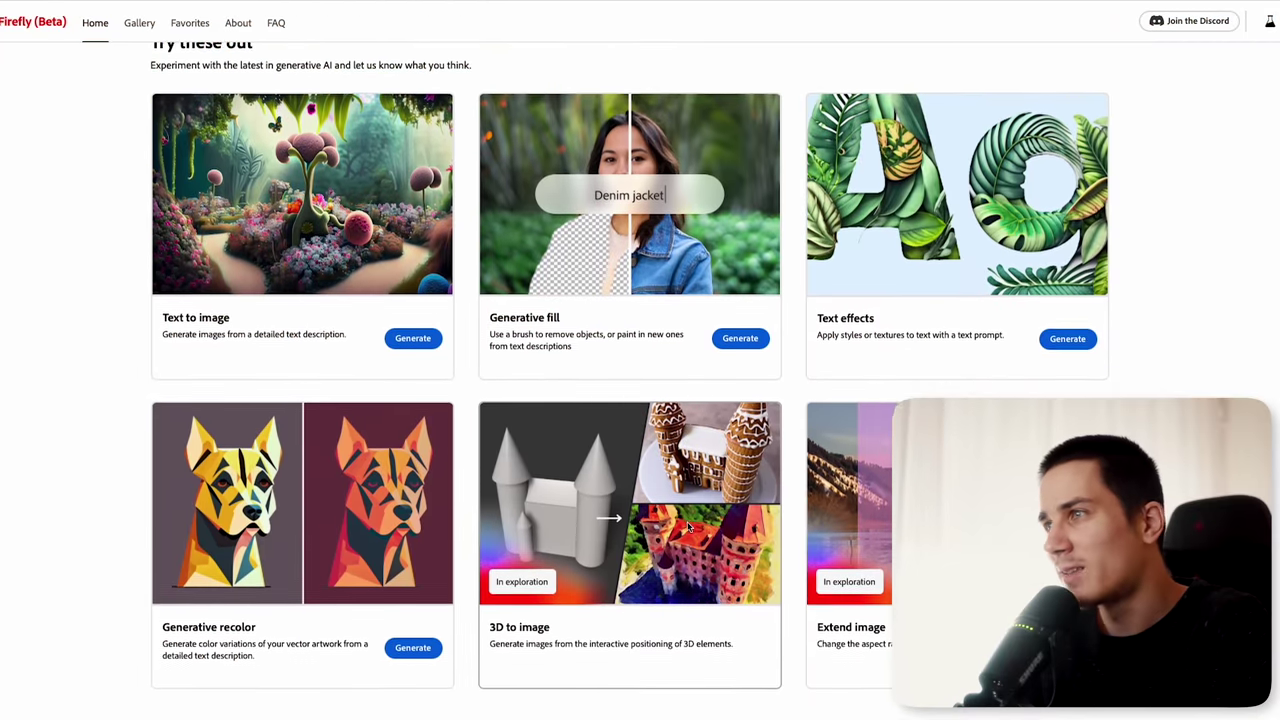
scroll(688, 527, down, 2)
double_click(866, 567)
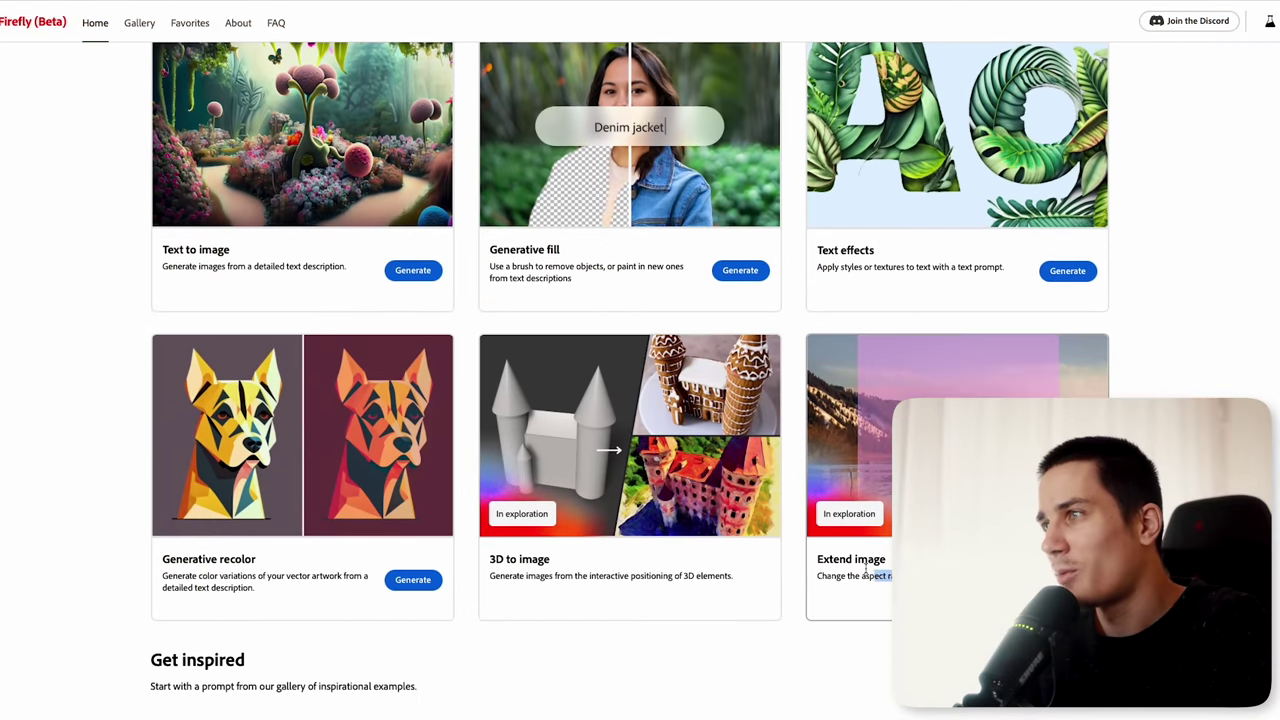
drag(866, 567, 876, 560)
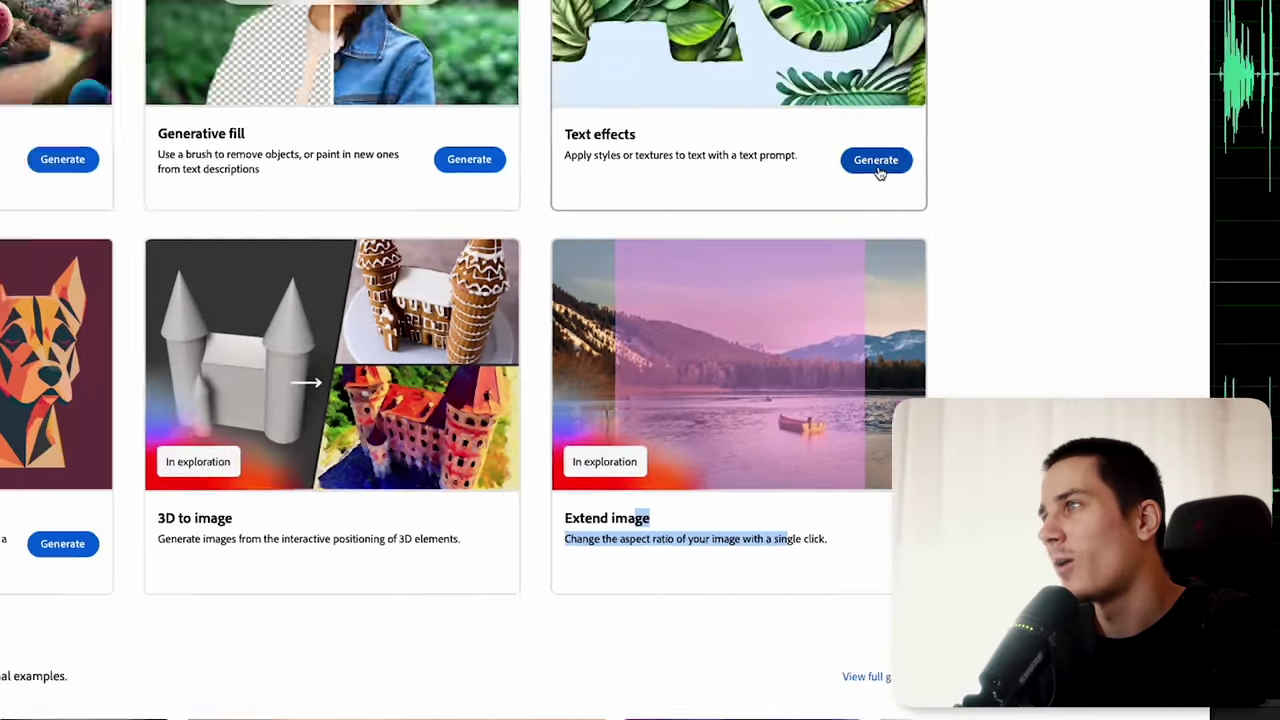
Step: Open the Text effects generator, browse its samples, and start a new text effect
click(684, 49)
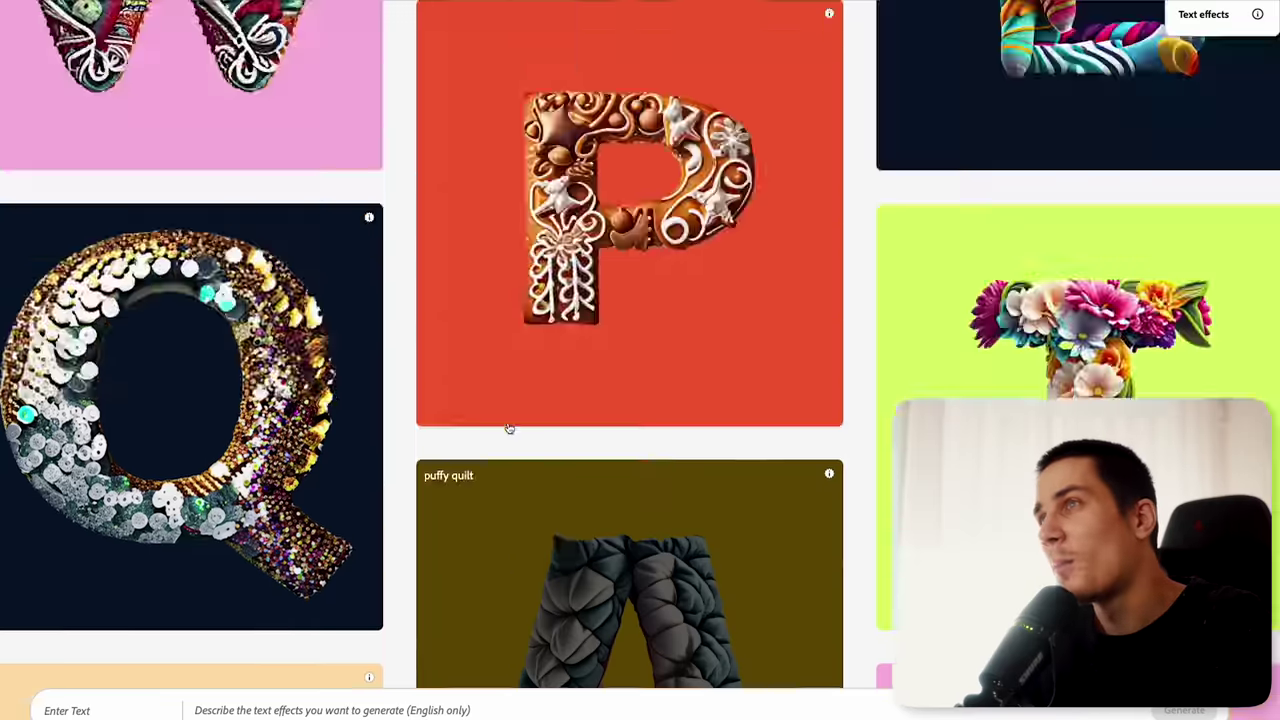
scroll(508, 428, down, 2)
scroll(508, 428, down, 2)
scroll(508, 428, down, 3)
scroll(508, 428, down, 1)
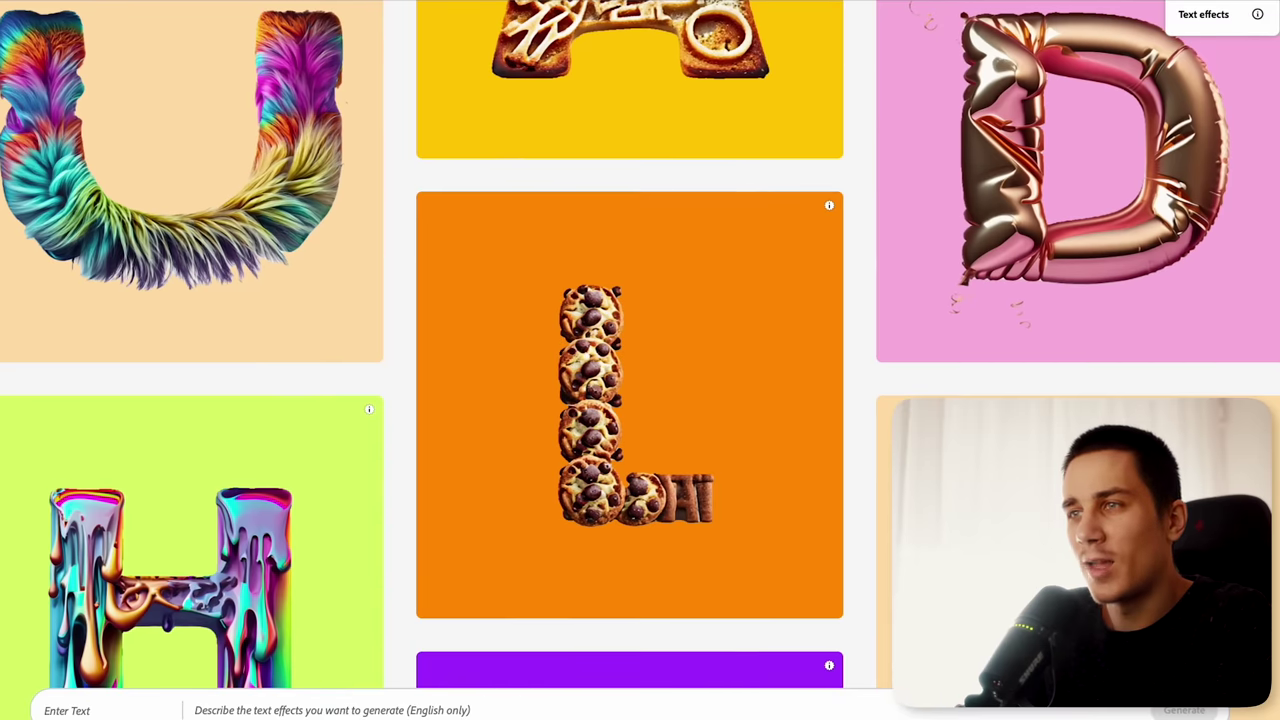
scroll(517, 563, down, 5)
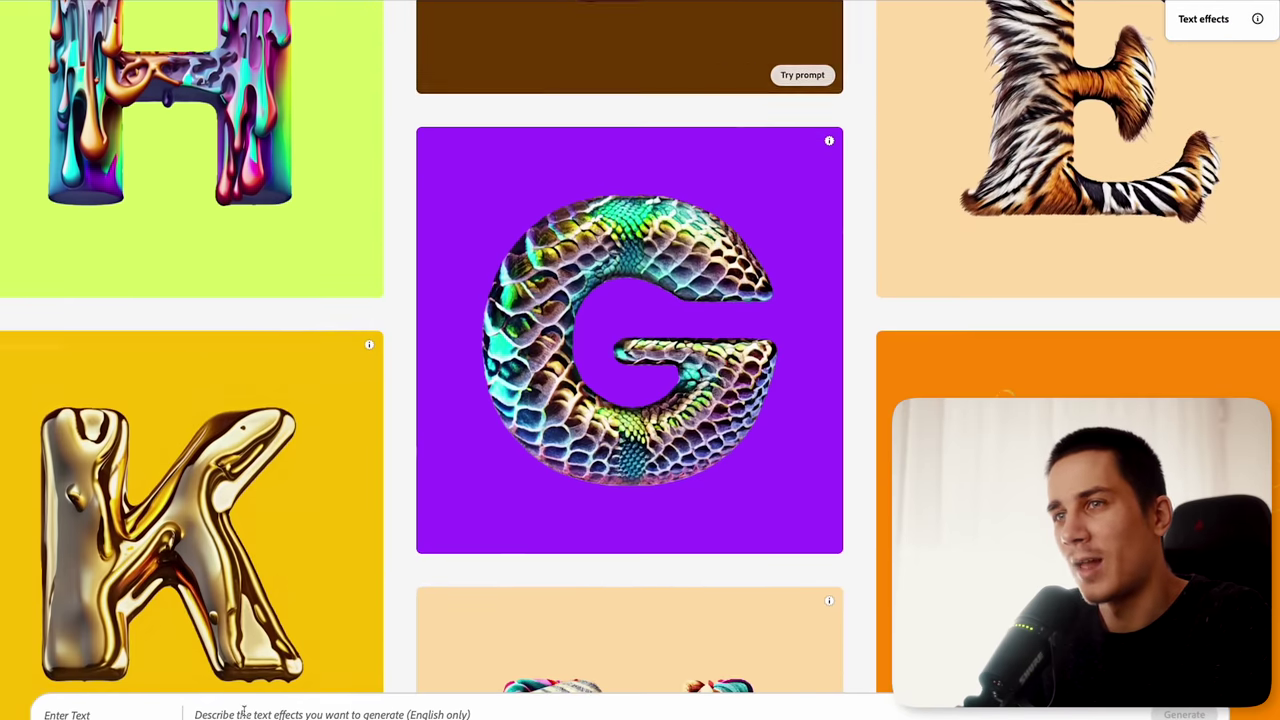
click(243, 714)
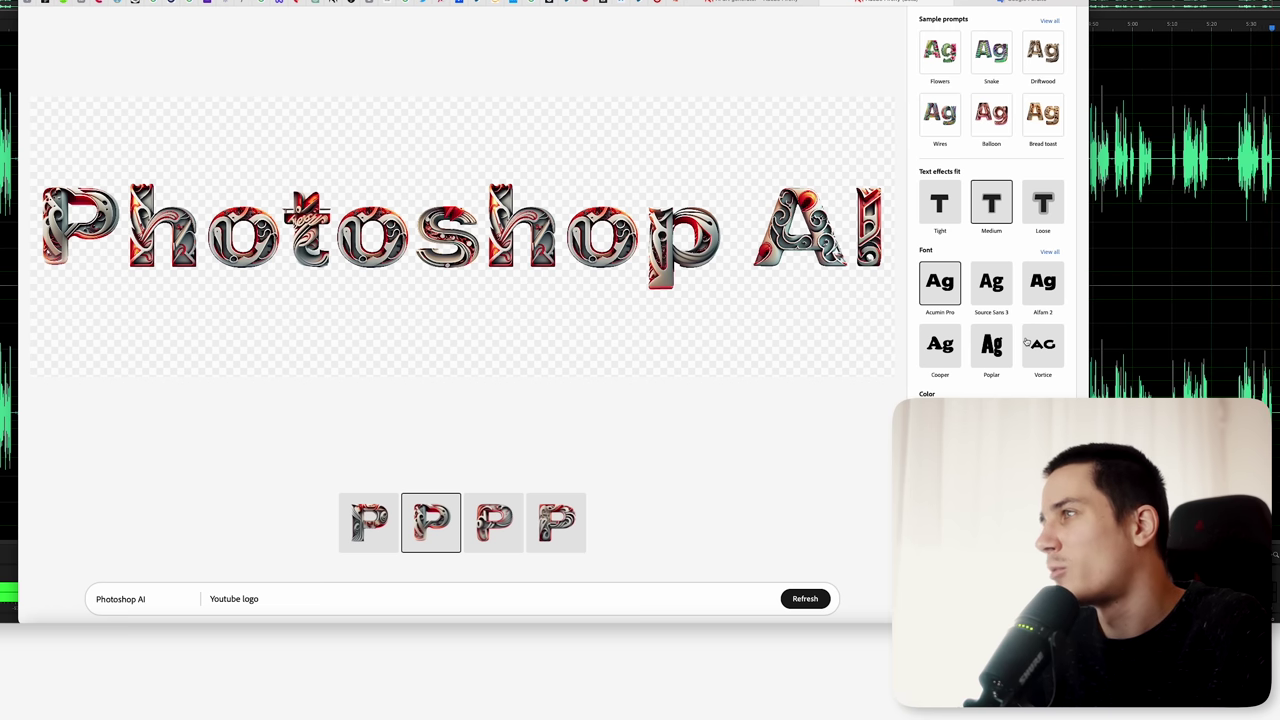
Step: Restyle the Photoshop AI lettering with the prompt 'social media logos'
click(940, 346)
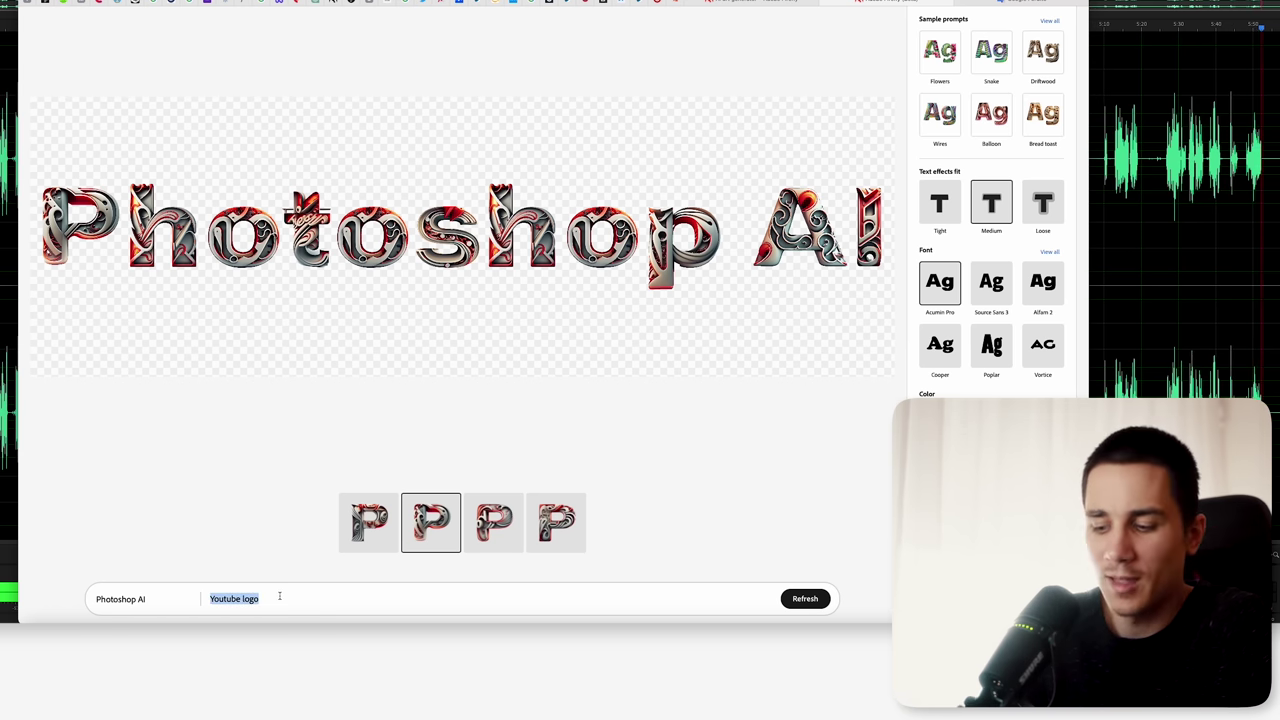
text(social media)
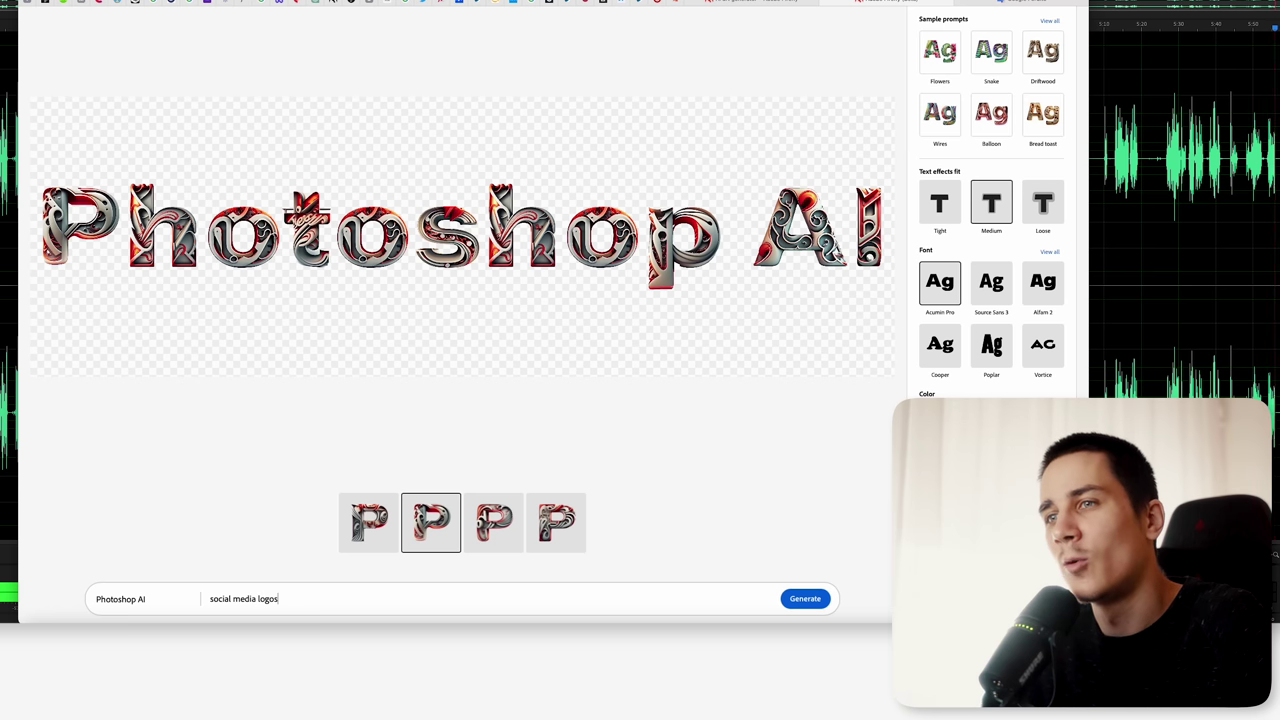
key(Return)
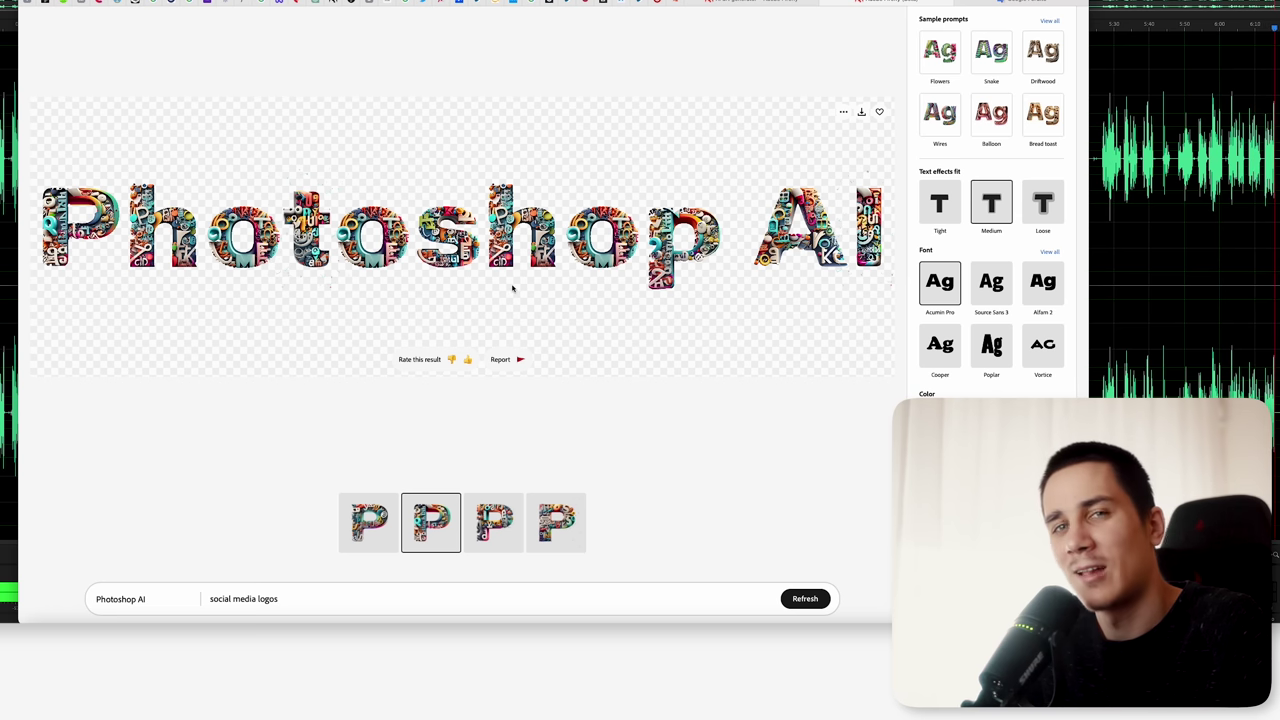
Step: Select the effect prompt and try the first and third styling variations
triple_click(268, 598)
click(1019, 4)
text(black cat)
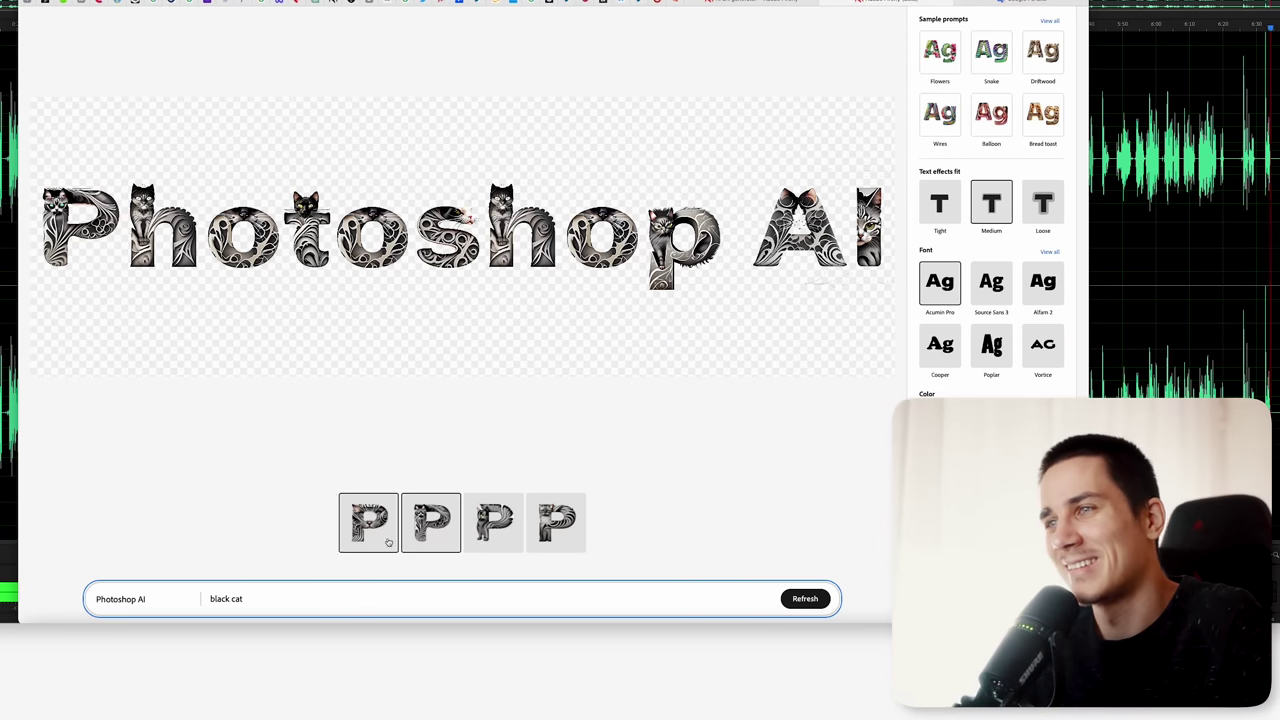
click(370, 533)
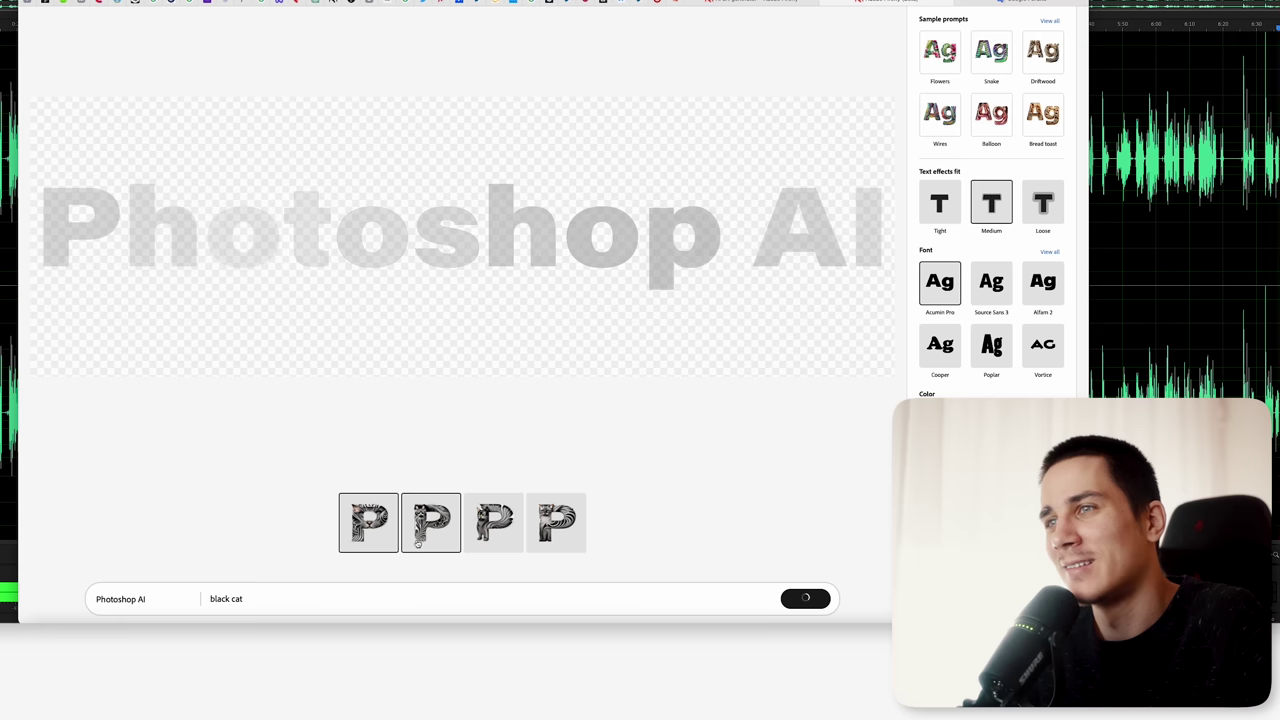
click(485, 540)
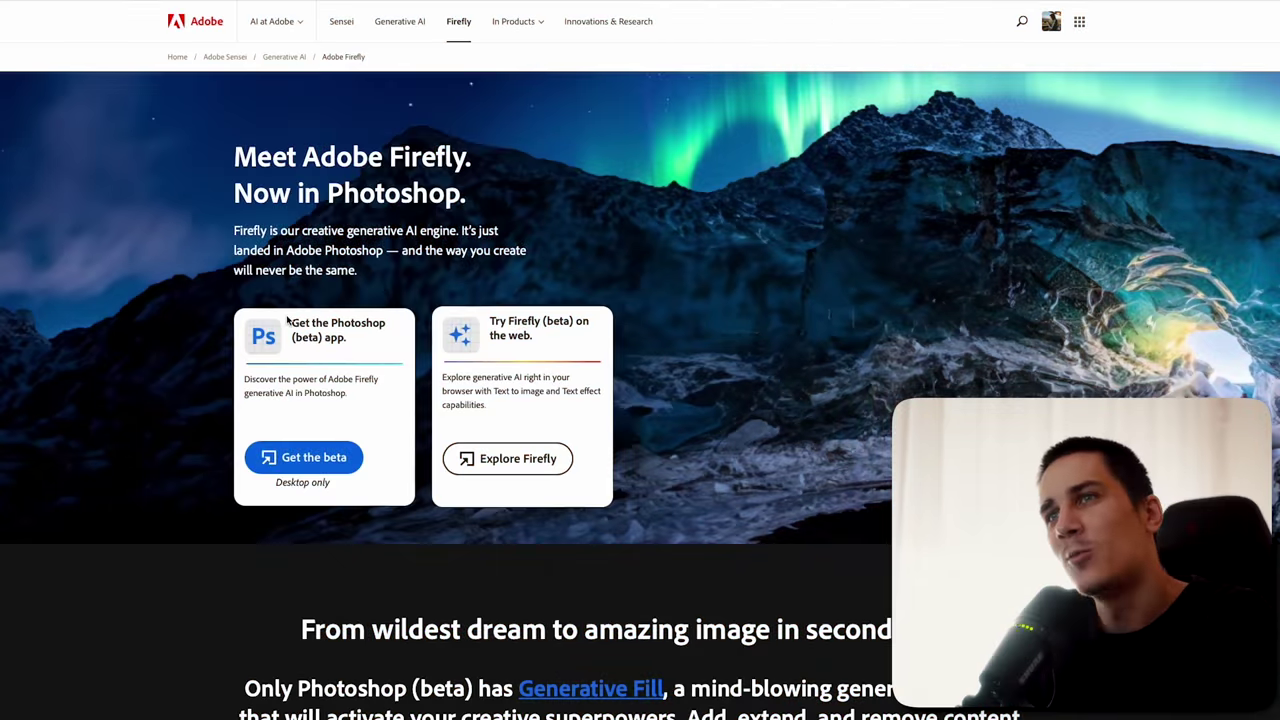
Step: Show the Creative Cloud Beta apps list with Photoshop (Beta) installed
triple_click(313, 323)
click(326, 355)
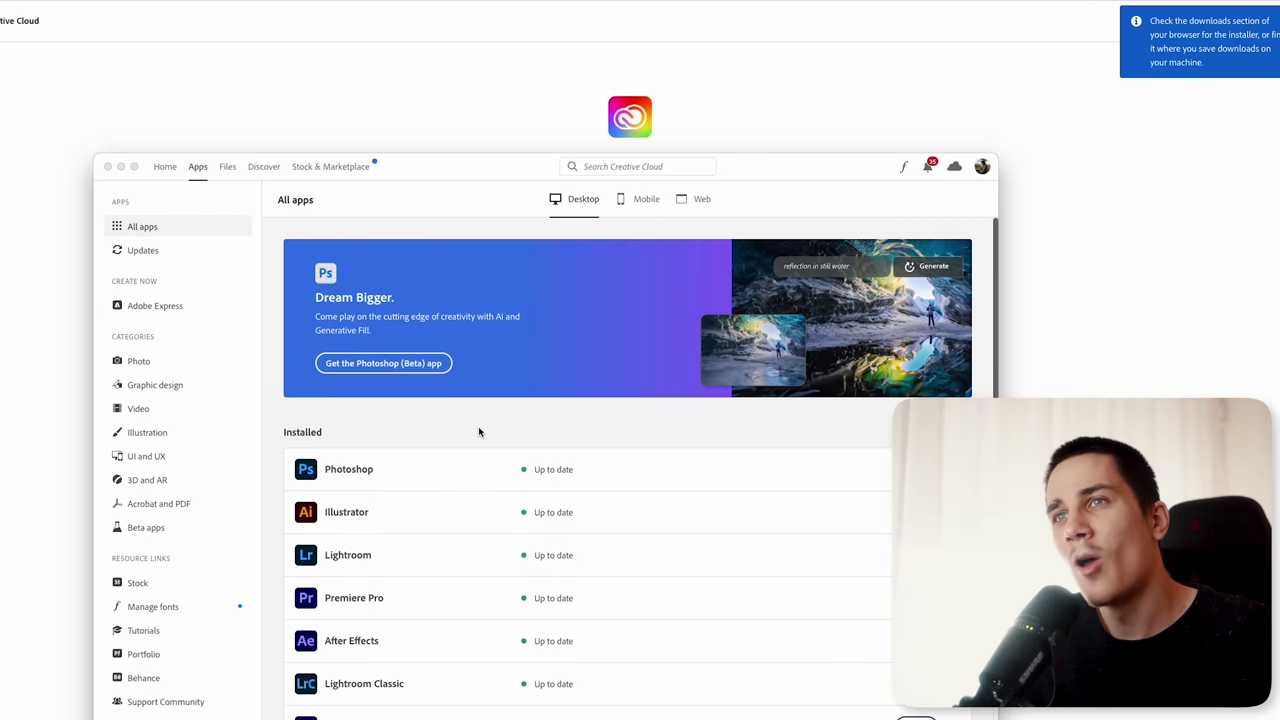
click(149, 536)
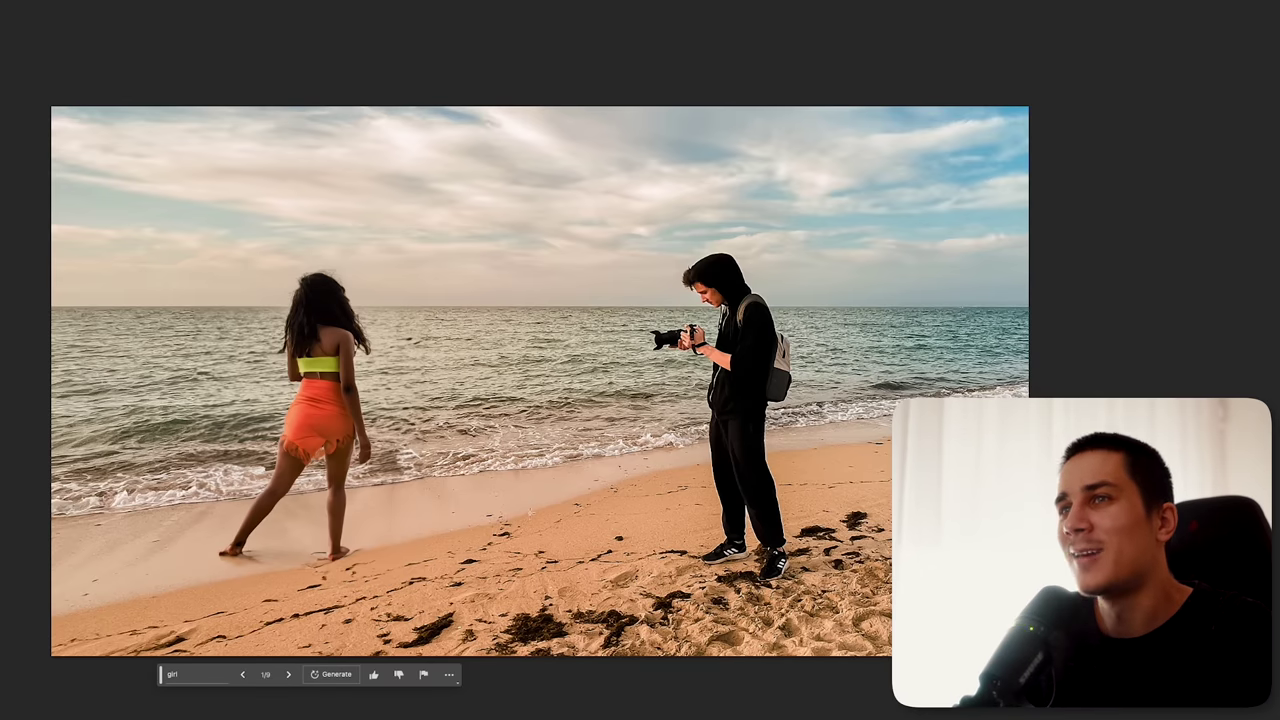
Step: Zoom and pan around the beach photo to inspect the generated girl
scroll(386, 458, up, 2)
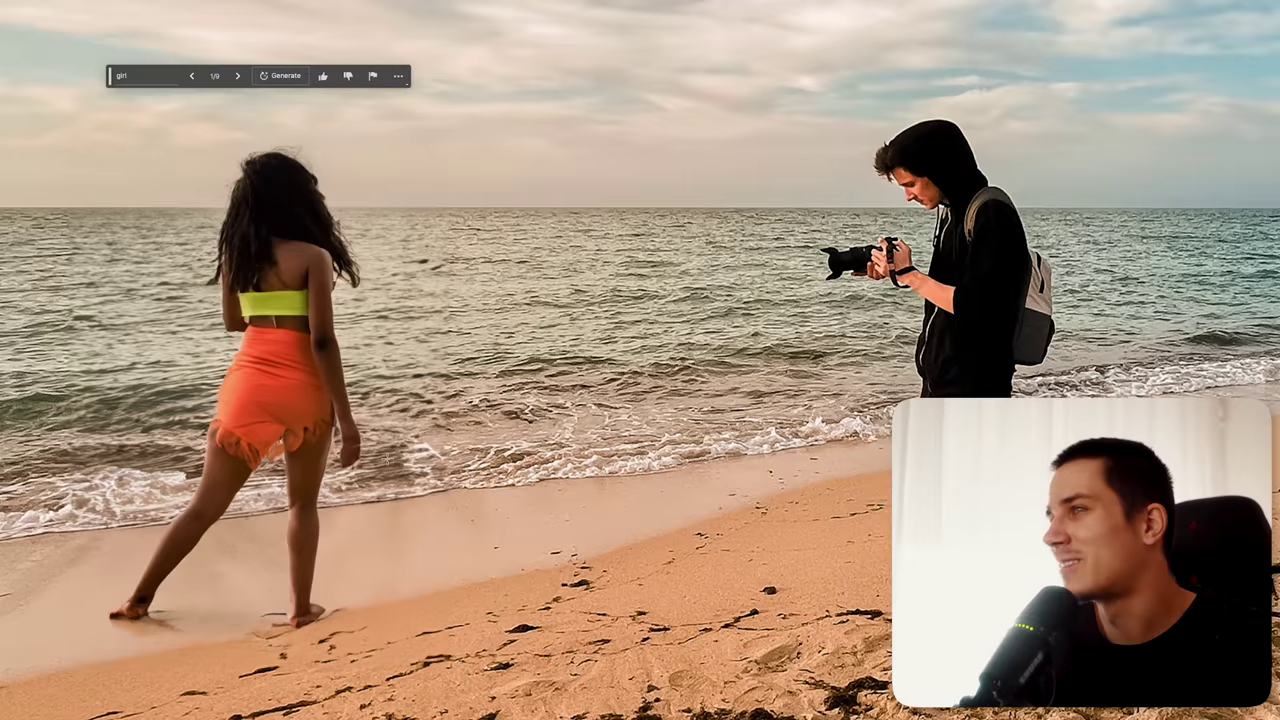
scroll(384, 458, down, 2)
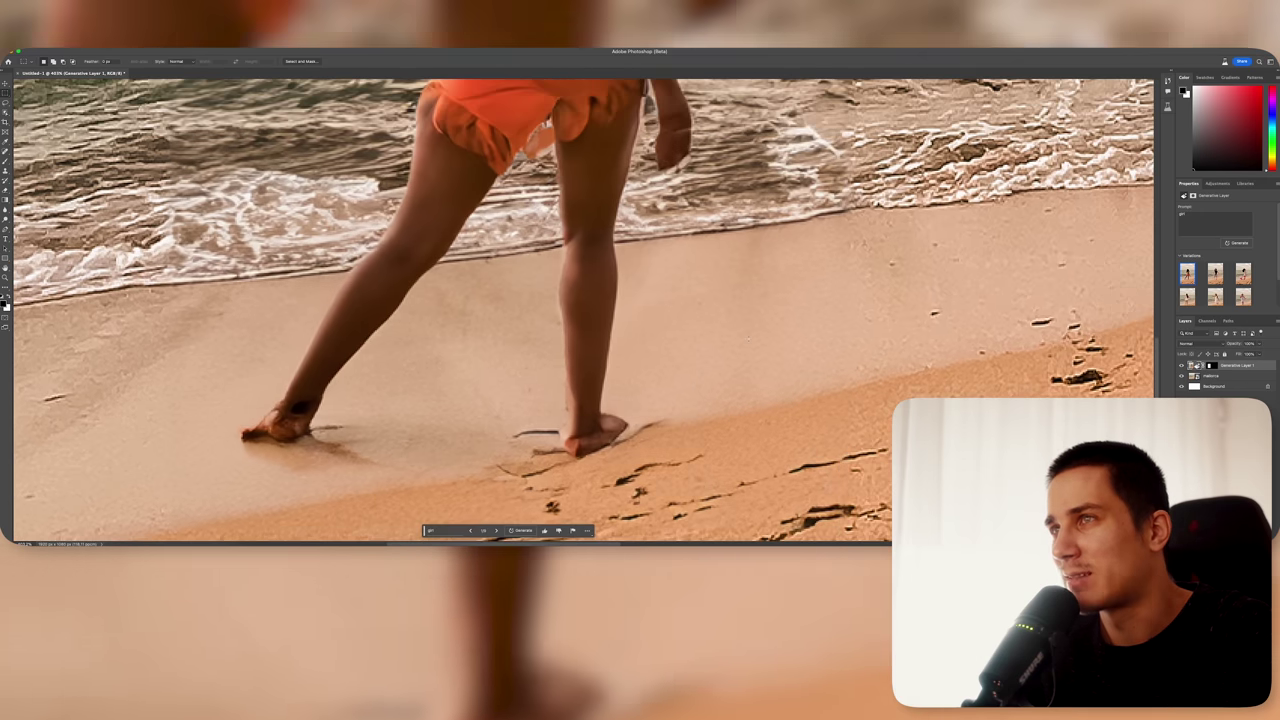
scroll(585, 310, up, 5)
scroll(585, 310, down, 1)
scroll(585, 310, up, 2)
scroll(493, 279, up, 2)
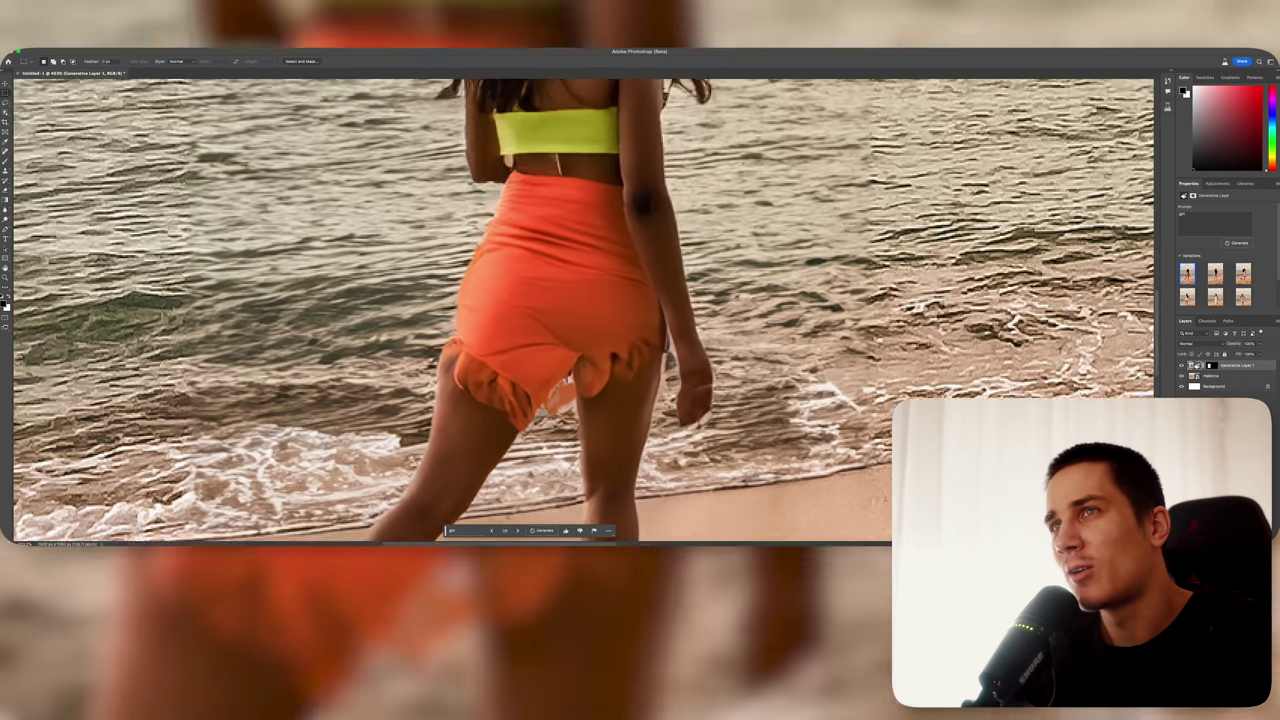
scroll(493, 279, up, 1)
scroll(493, 279, up, 1)
scroll(493, 279, up, 2)
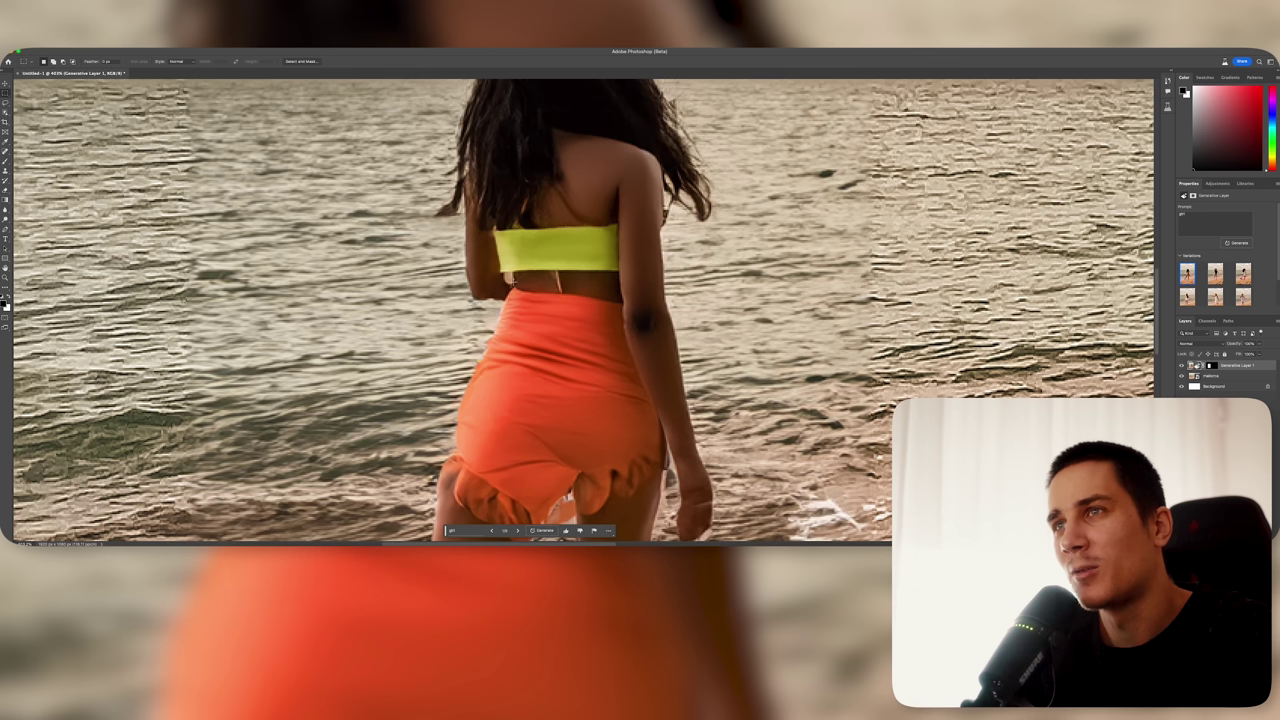
scroll(585, 310, up, 3)
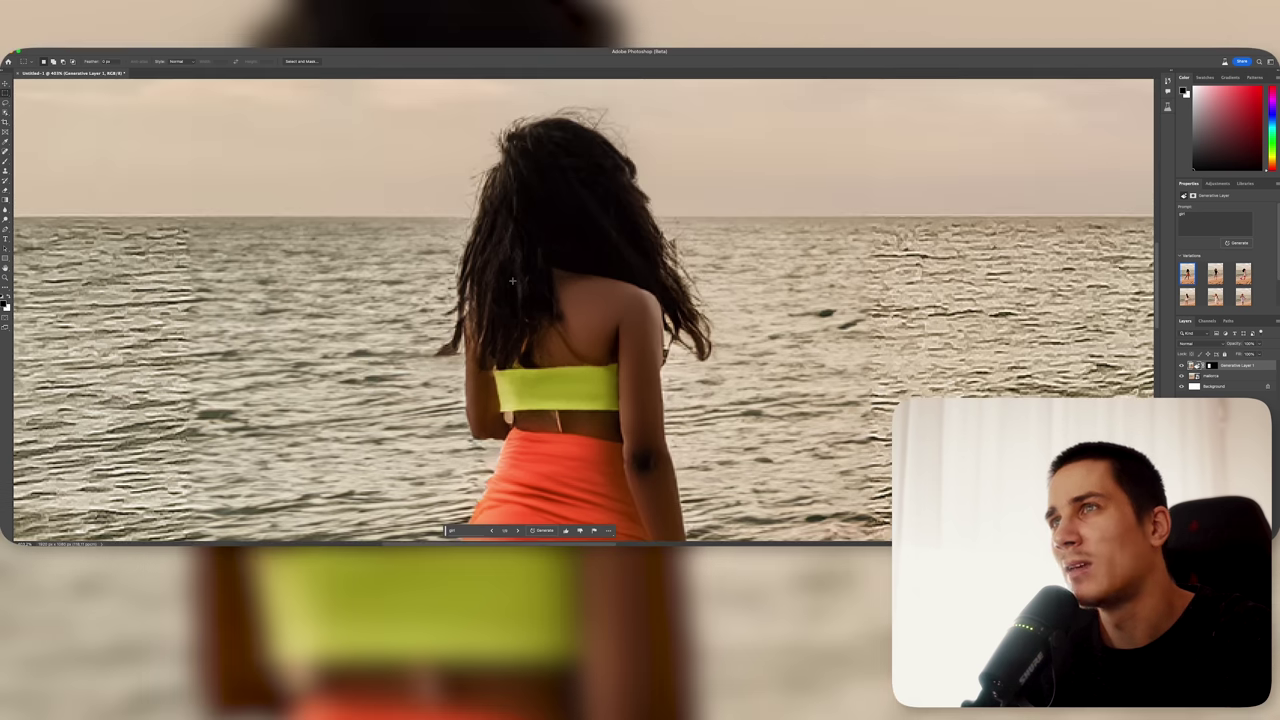
scroll(512, 281, down, 3)
scroll(512, 281, down, 2)
scroll(512, 281, down, 1)
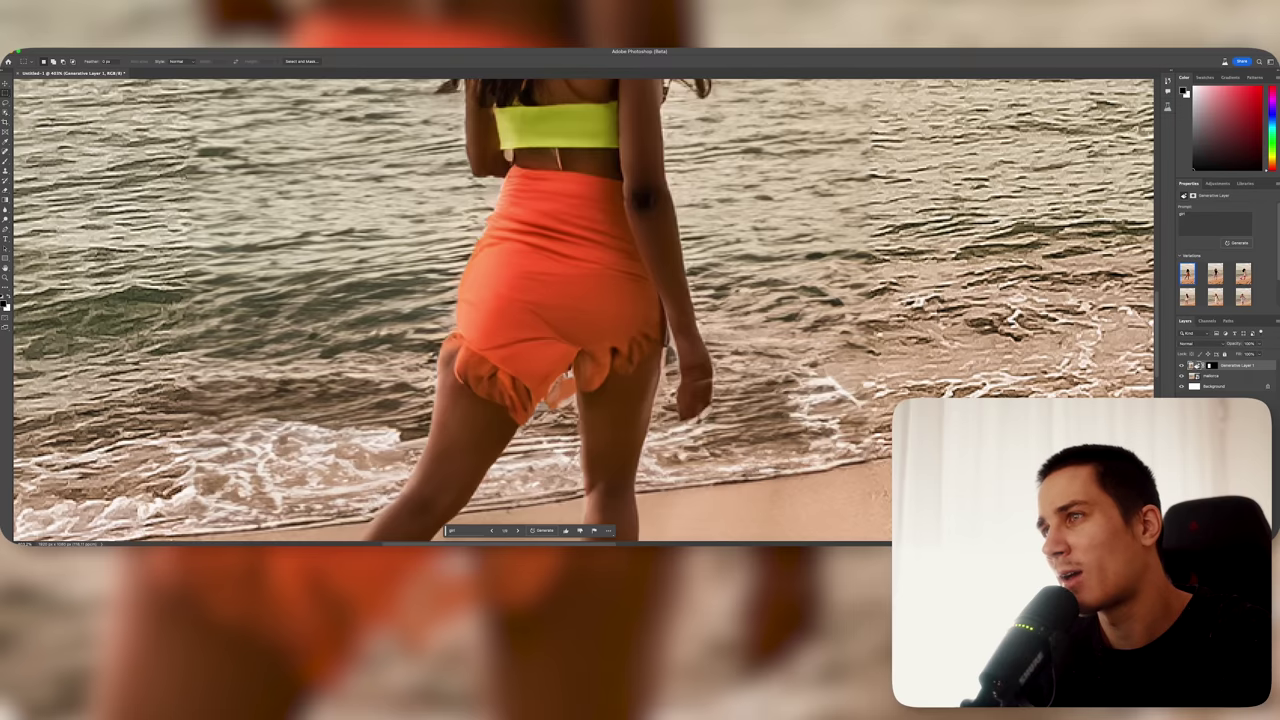
scroll(585, 310, right, 3)
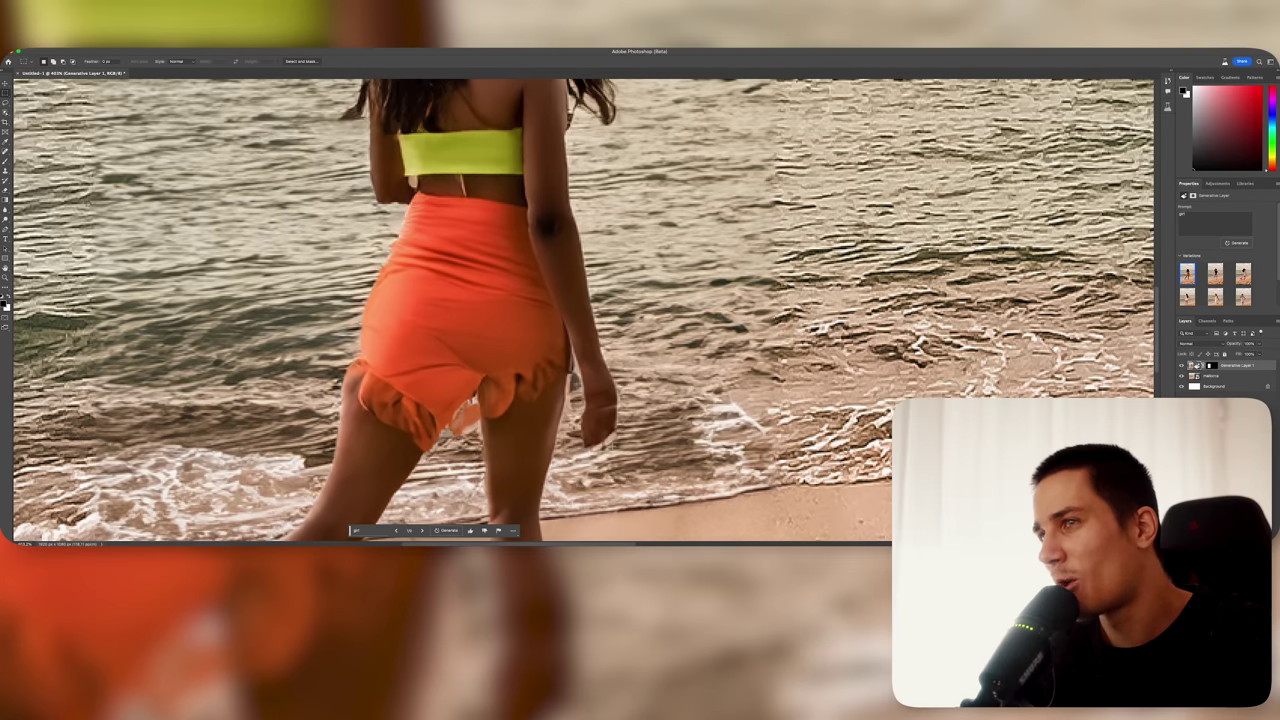
scroll(684, 408, down, 10)
scroll(684, 408, down, 5)
scroll(684, 408, up, 2)
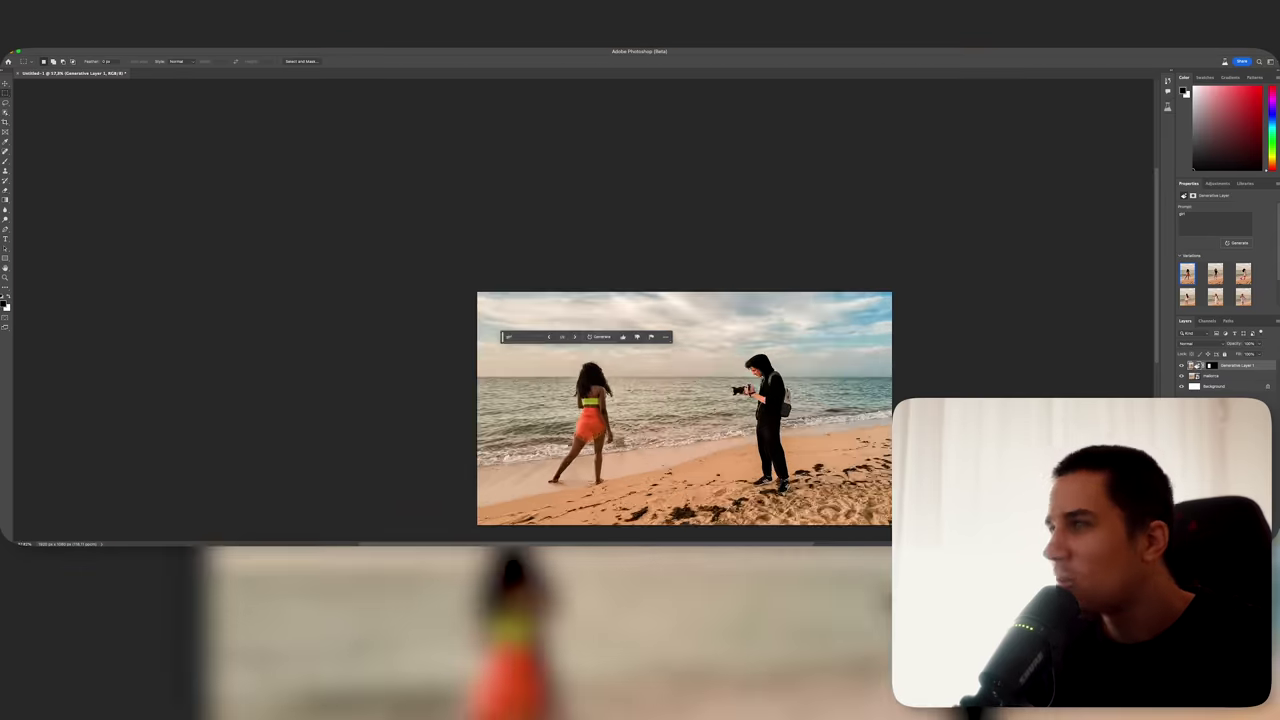
scroll(684, 408, up, 3)
scroll(618, 301, right, 3)
scroll(618, 301, down, 2)
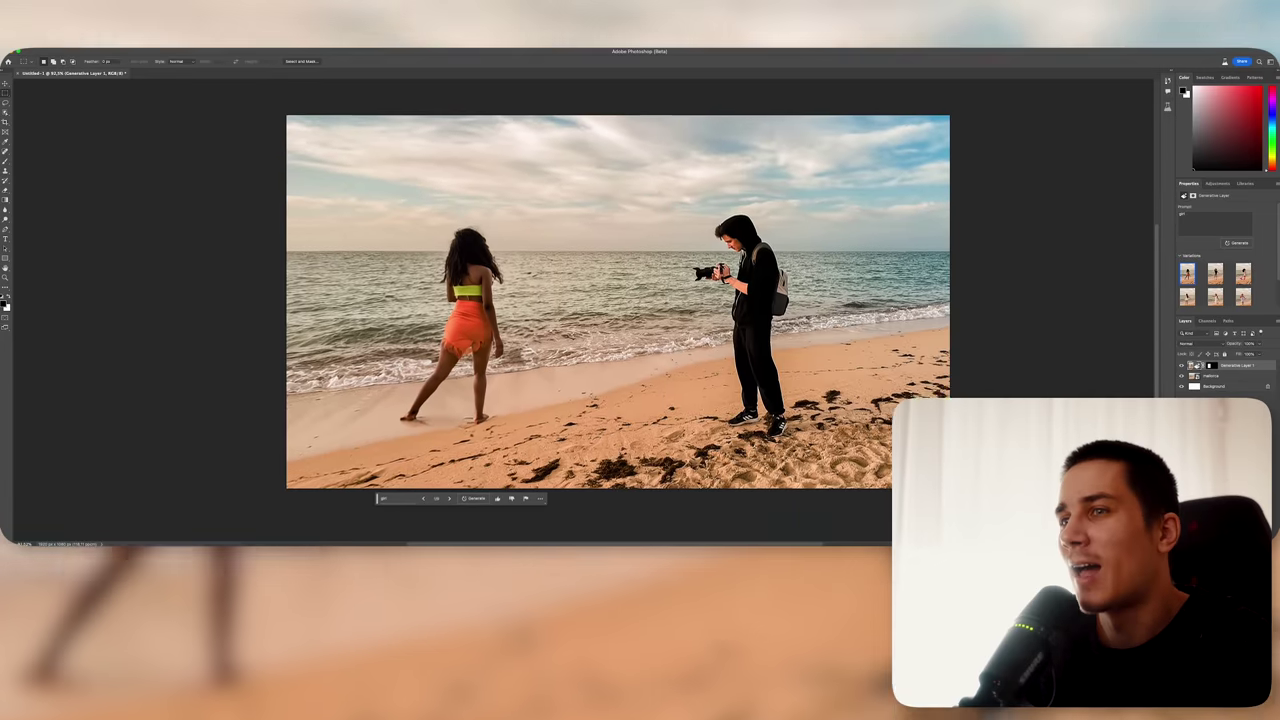
scroll(618, 301, up, 1)
Step: Generate new girl variations, fit the photo in view, and delete the generative layer
click(485, 518)
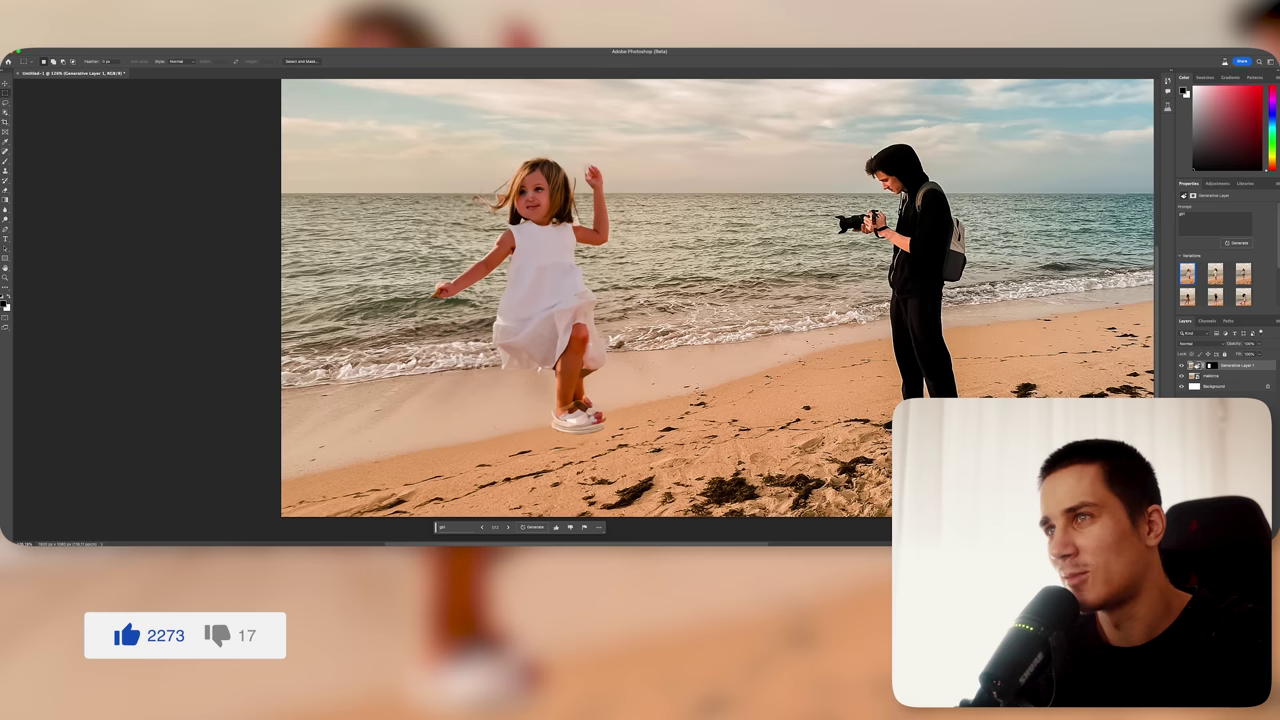
key(ctrl+minus)
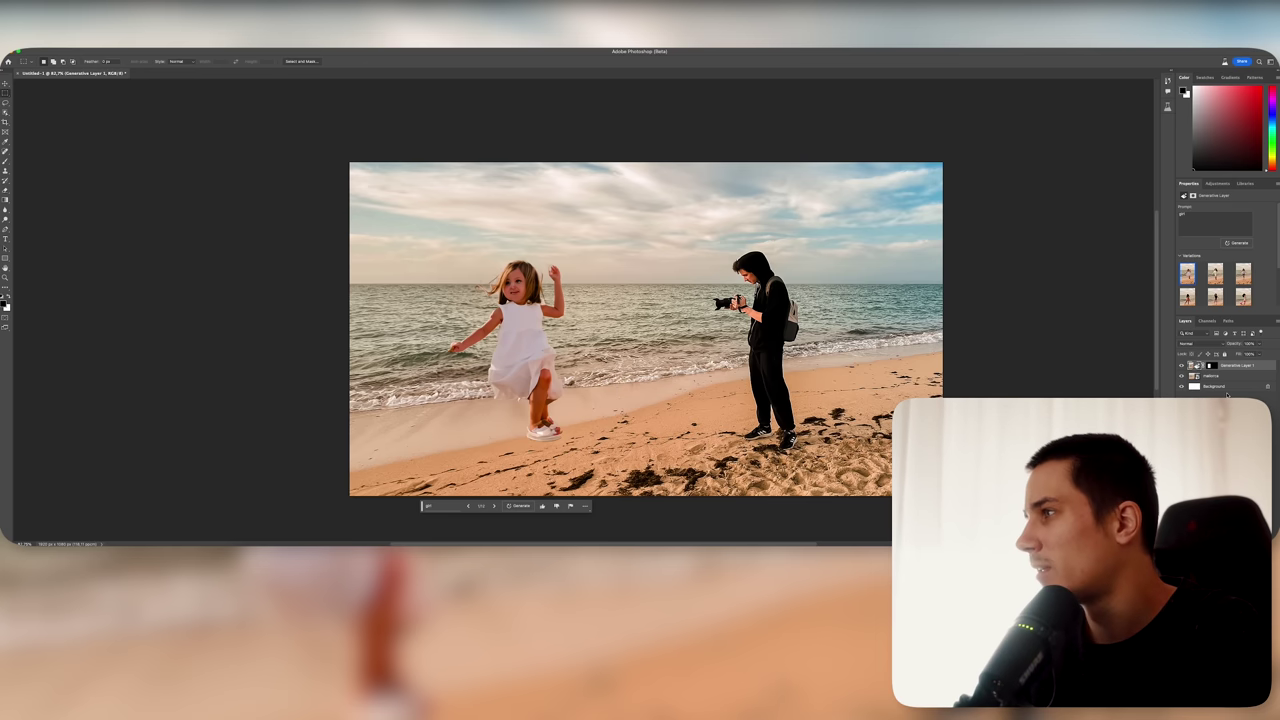
key(Delete)
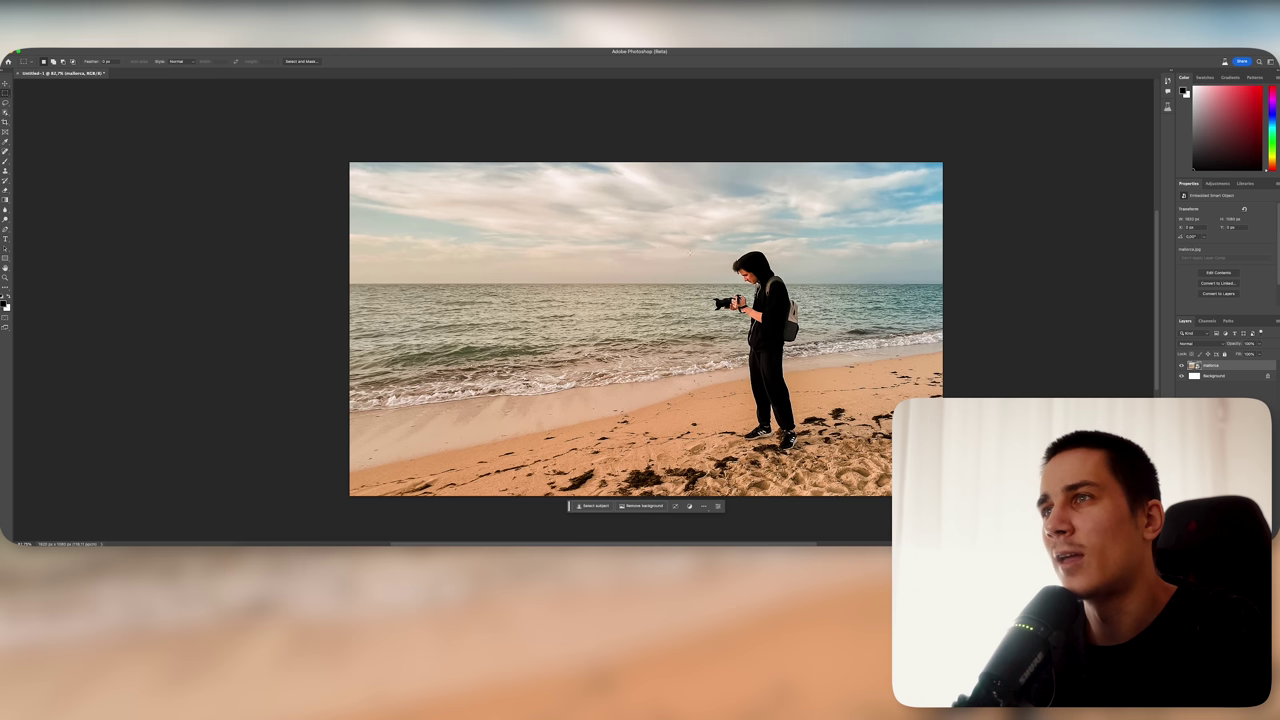
Step: Select a rectangle over the sea left of the photographer and run Generative Fill
drag(421, 214, 631, 283)
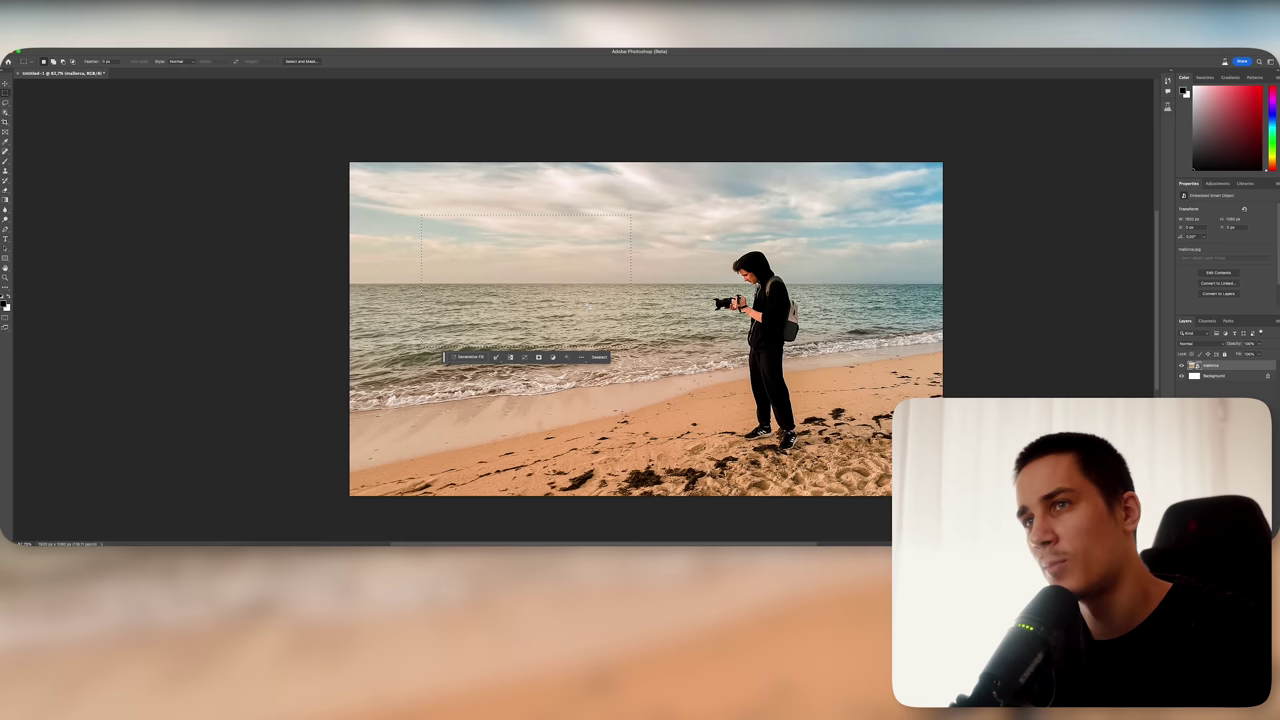
click(470, 357)
key(Return)
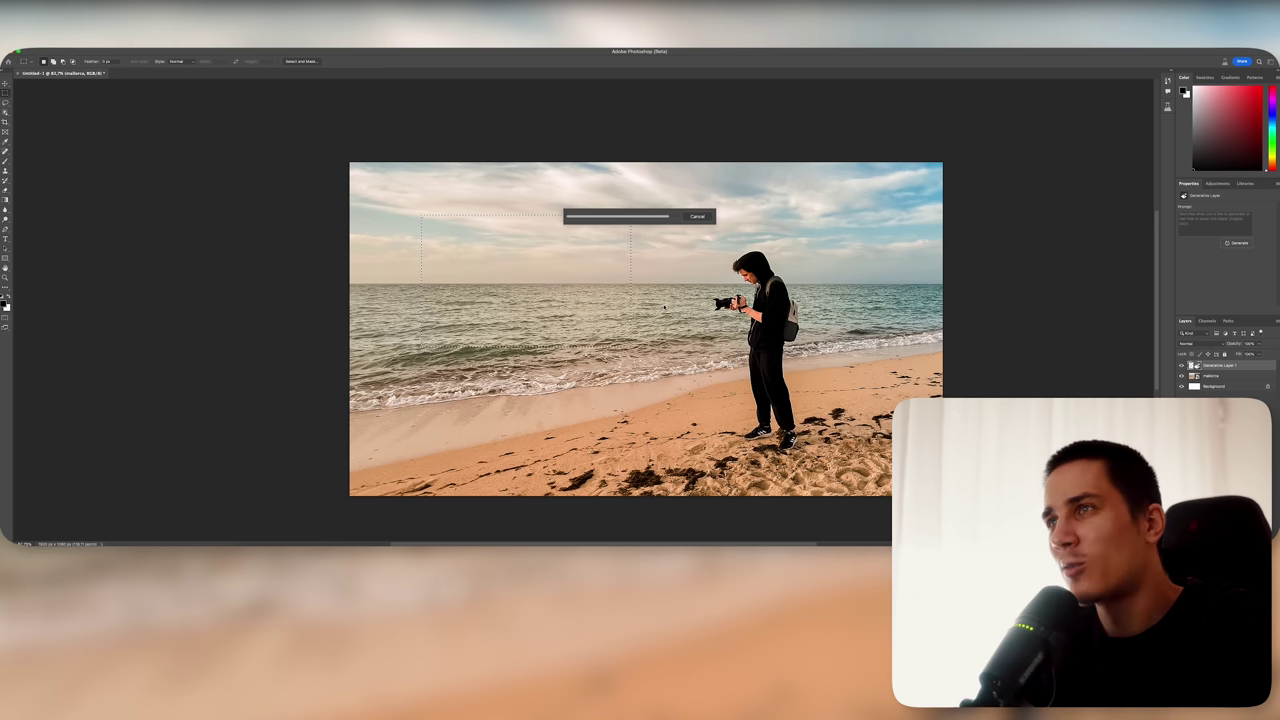
Step: Zoom in and pan across the generated rusty cargo ship to inspect it
scroll(664, 307, down, 1)
scroll(657, 310, up, 2)
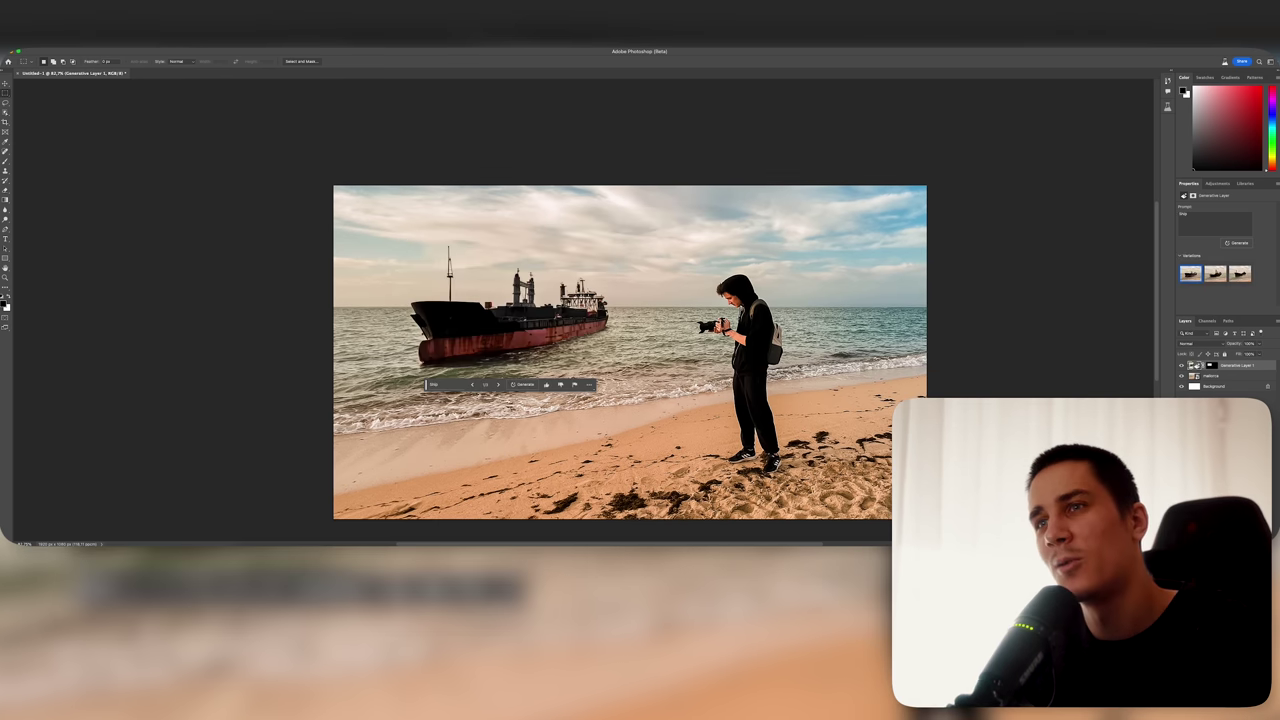
scroll(537, 520, up, 5)
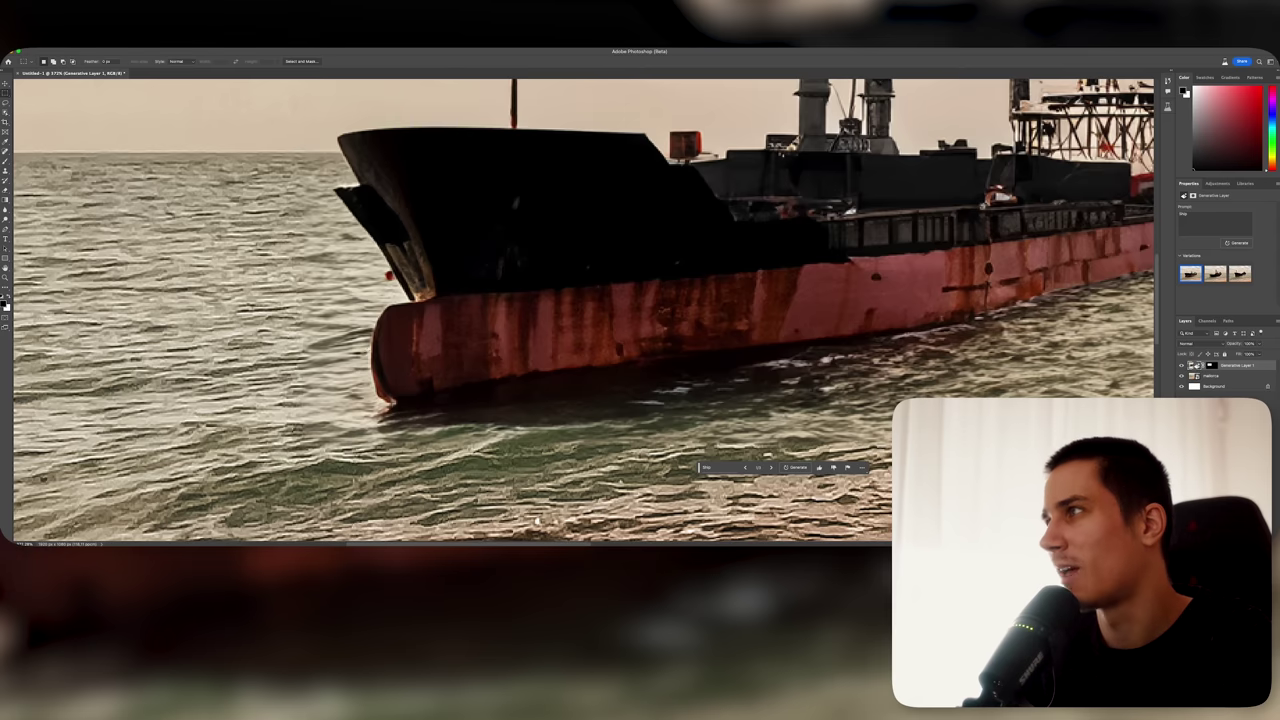
drag(537, 520, 262, 520)
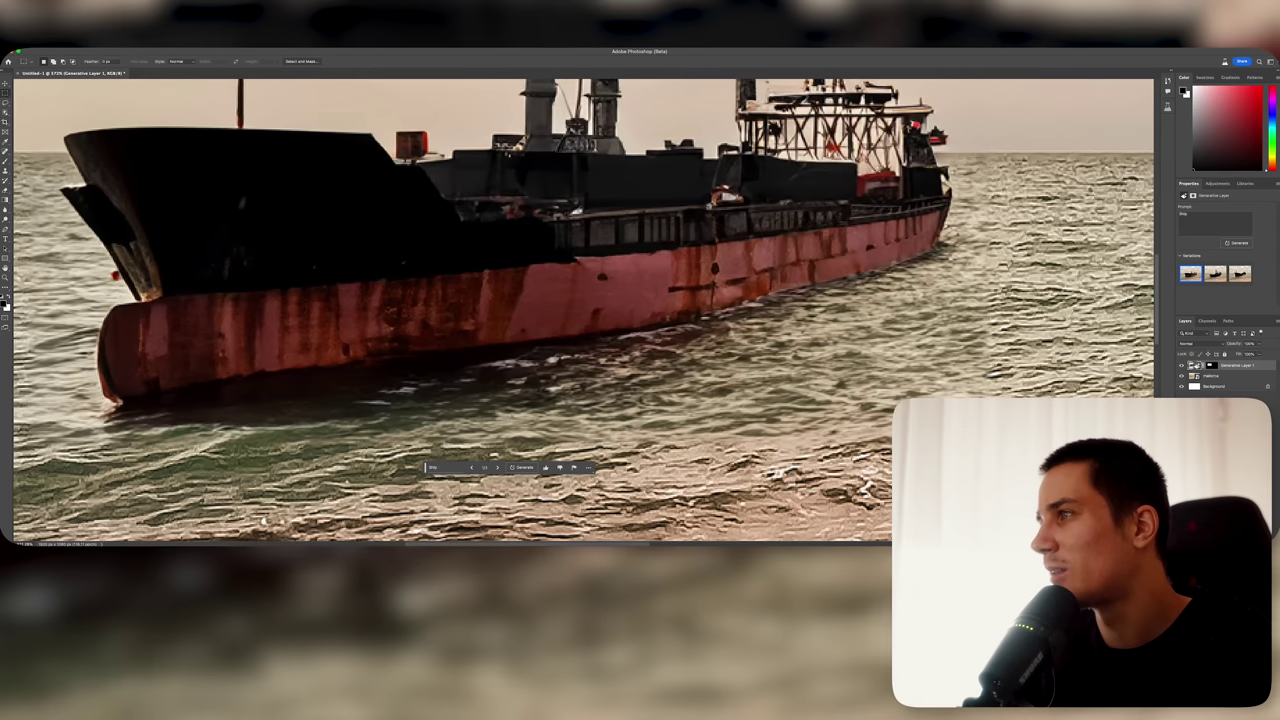
scroll(262, 520, up, 5)
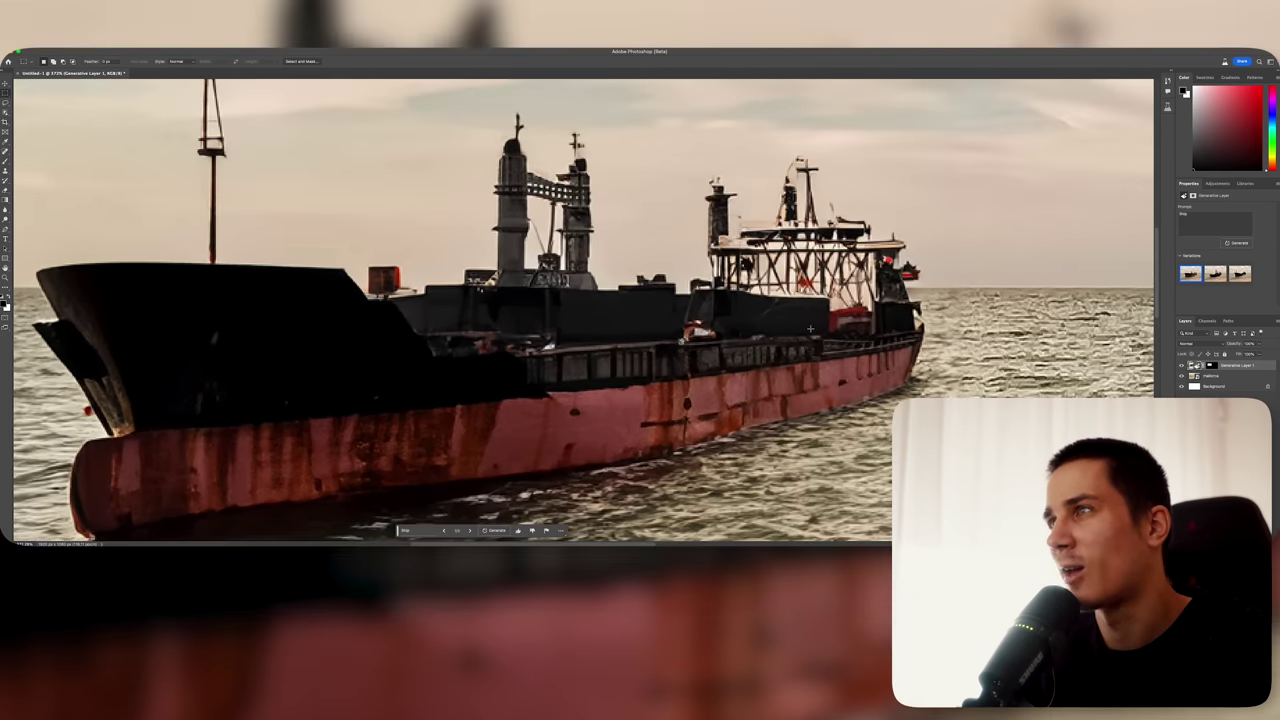
scroll(580, 310, up, 2)
scroll(580, 310, down, 5)
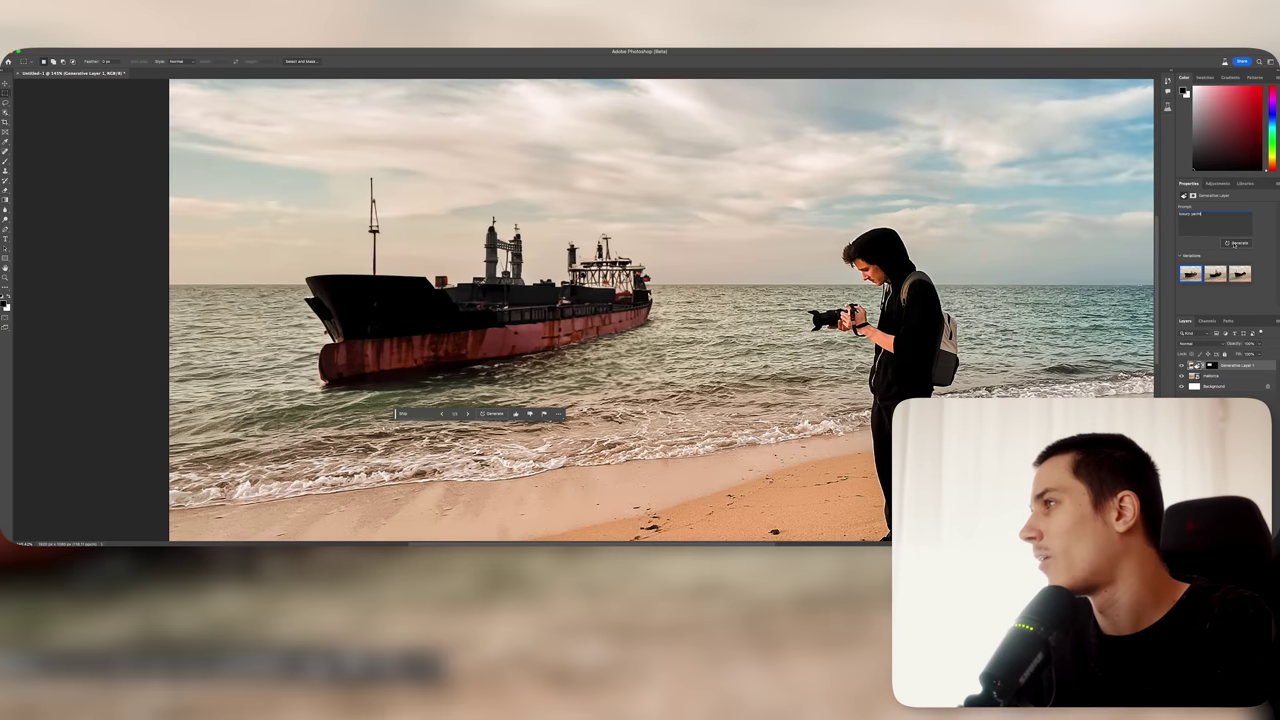
Step: Generate a 'luxury yacht' in place of the rusty ship
click(1237, 242)
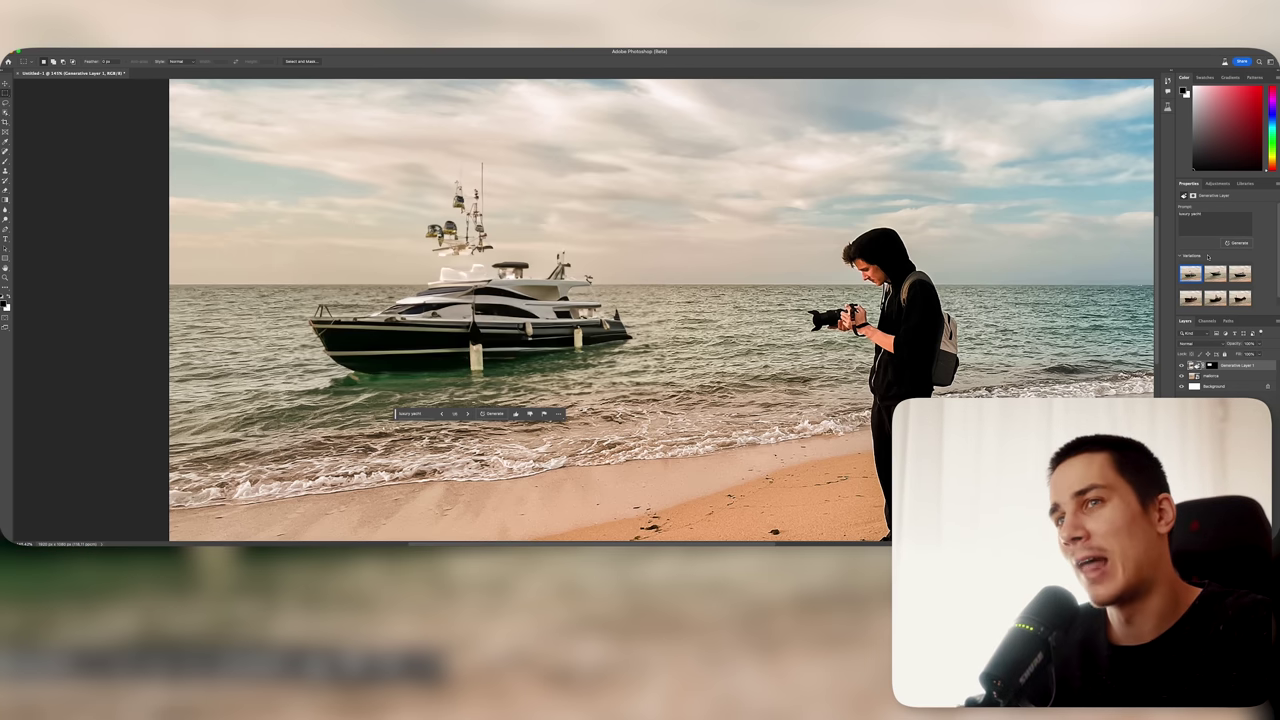
scroll(420, 370, up, 5)
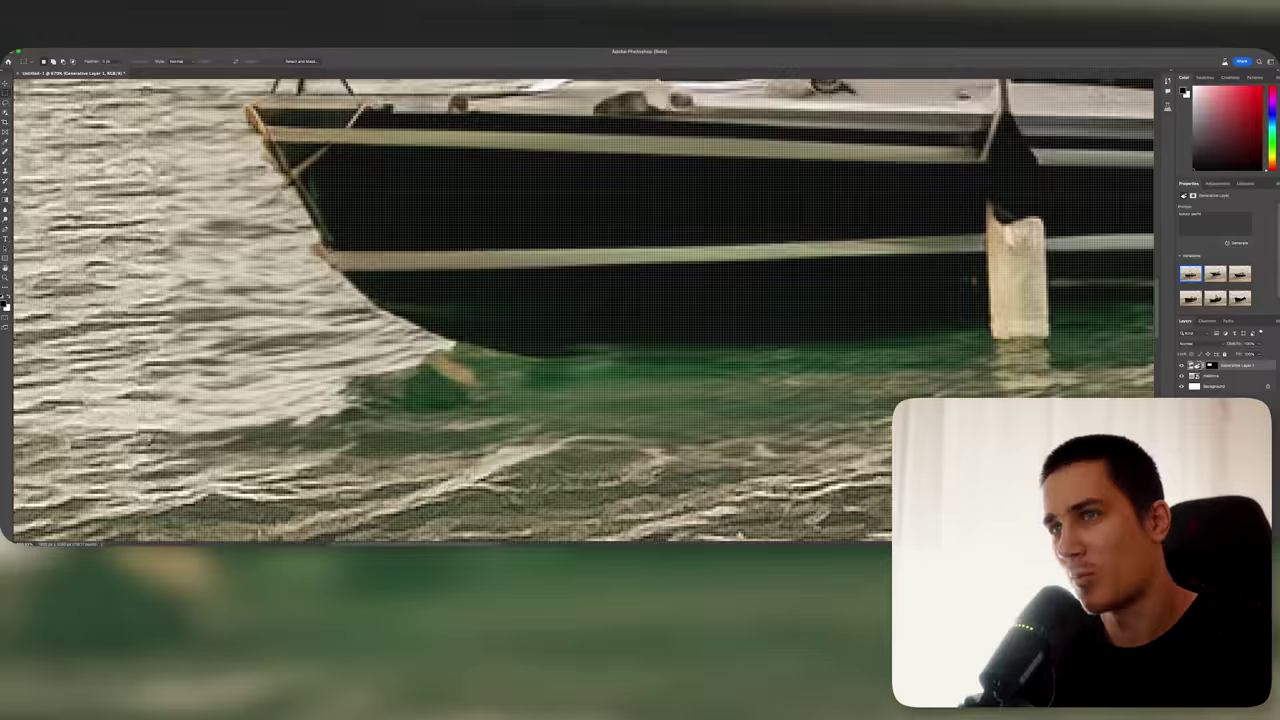
scroll(480, 380, down, 3)
scroll(480, 380, down, 2)
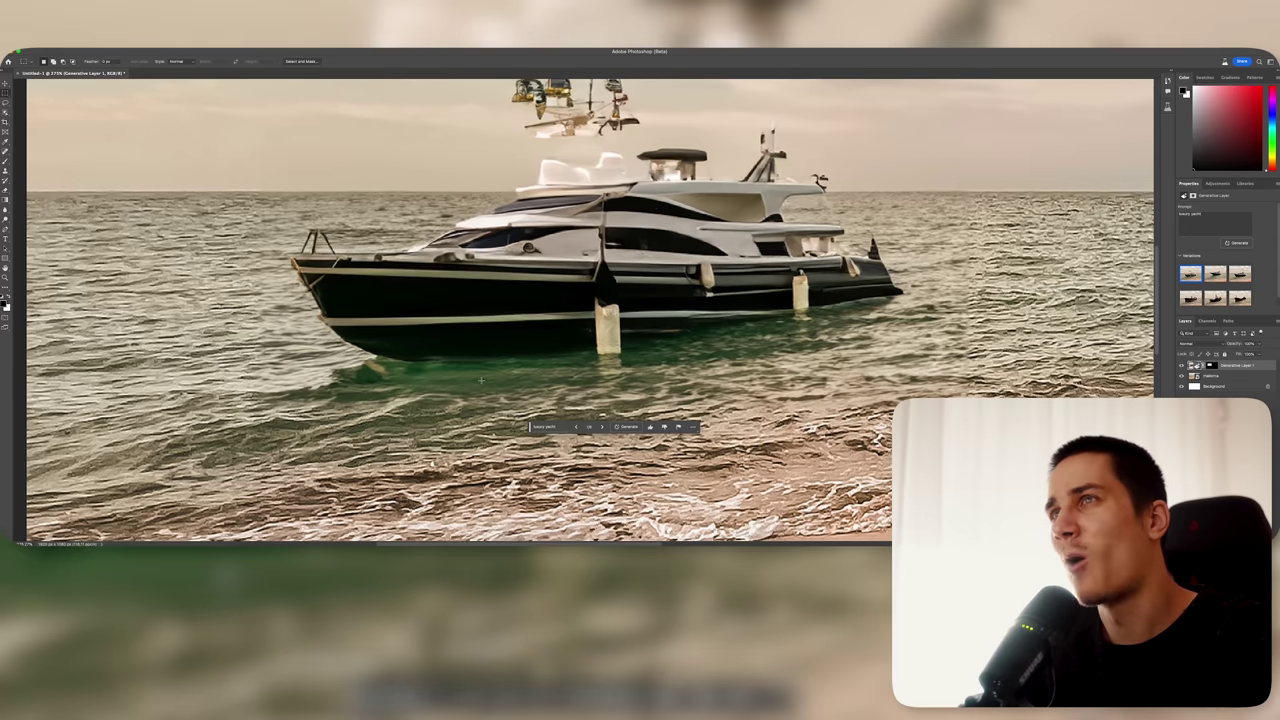
scroll(480, 380, up, 3)
Step: Pan and zoom around the canvas to inspect the generated yacht
scroll(480, 380, right, 2)
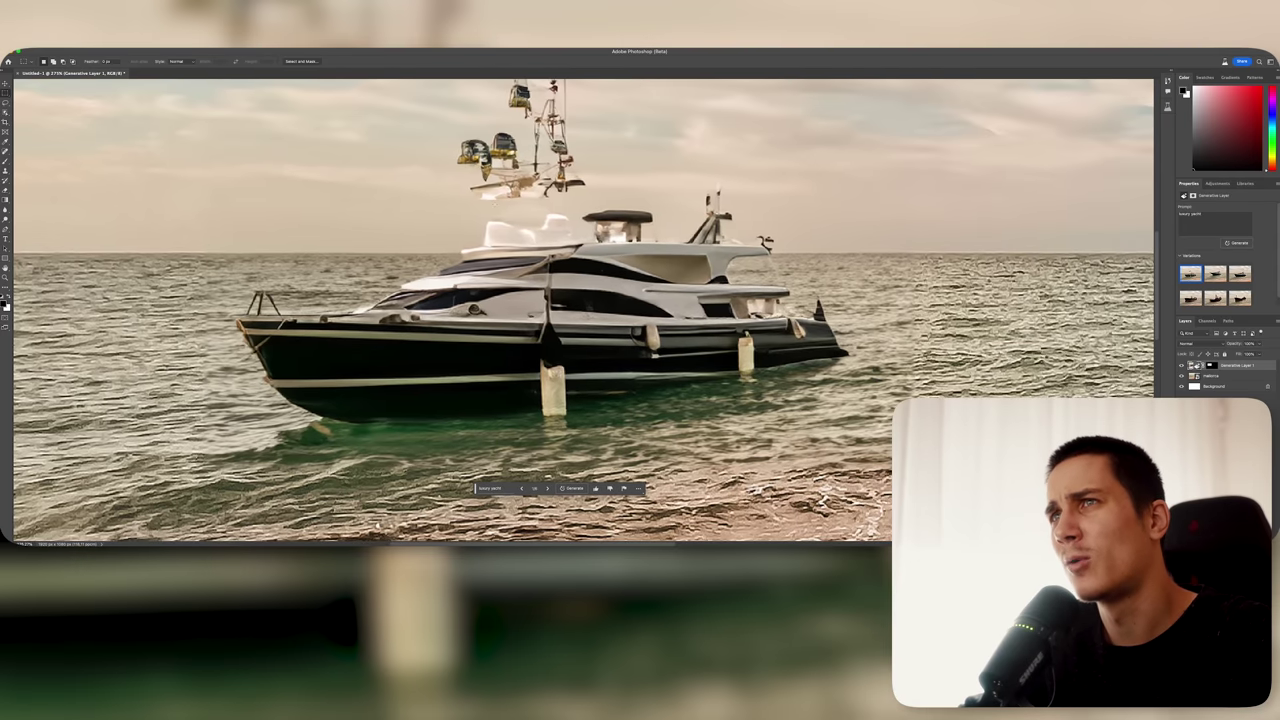
scroll(480, 380, up, 4)
scroll(480, 380, right, 1)
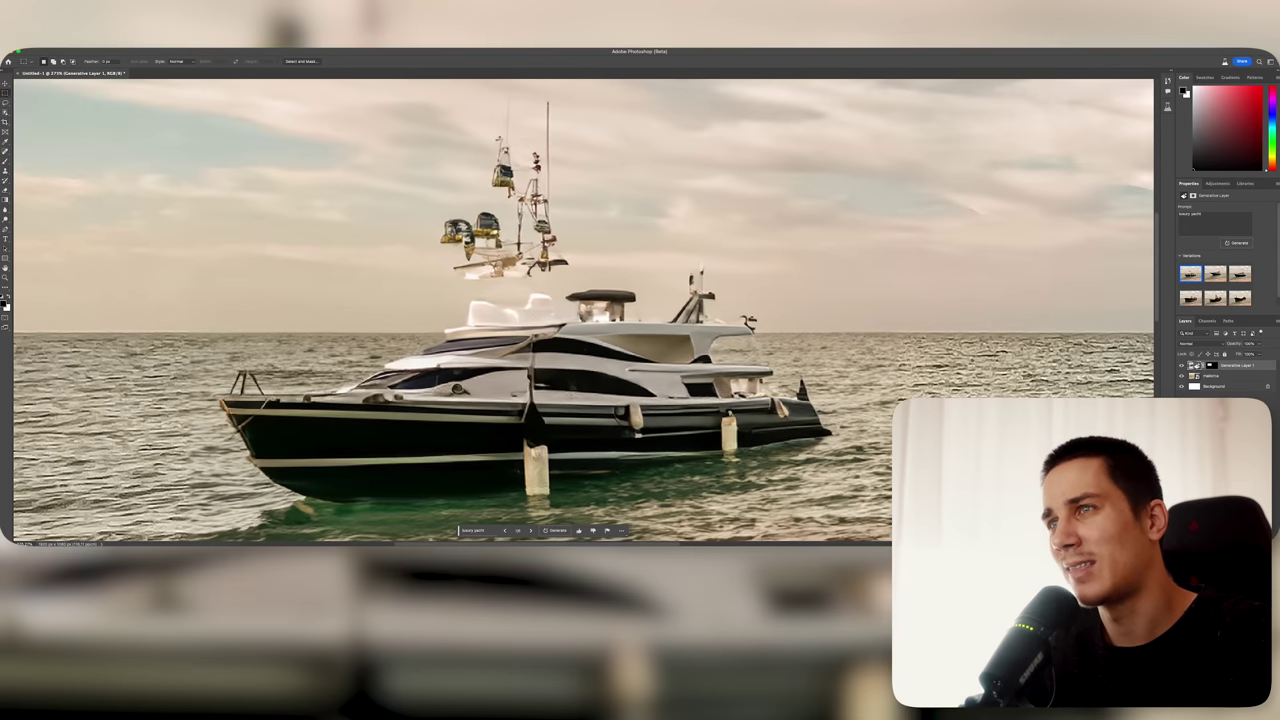
scroll(524, 315, down, 4)
scroll(524, 315, left, 3)
scroll(529, 316, down, 3)
scroll(529, 316, left, 6)
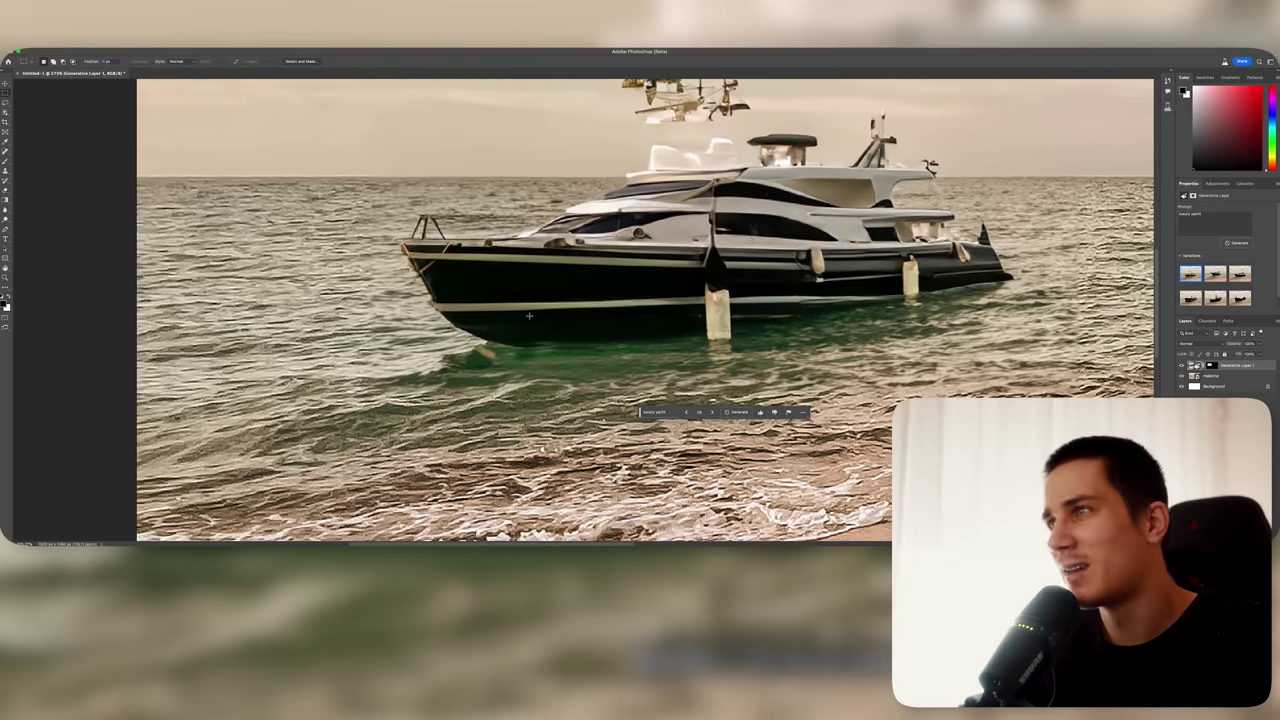
scroll(529, 316, down, 5)
scroll(529, 316, up, 3)
scroll(529, 316, right, 3)
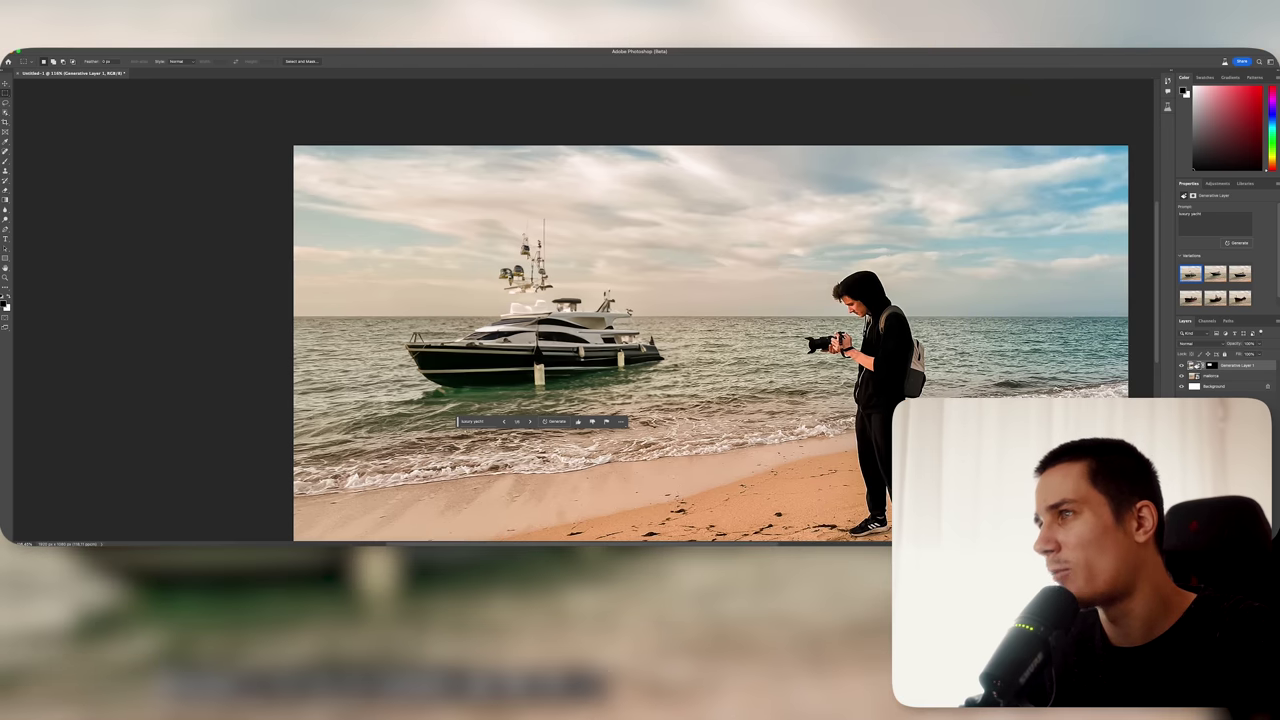
scroll(812, 335, up, 10)
scroll(812, 335, down, 3)
scroll(812, 335, down, 3)
scroll(812, 335, down, 2)
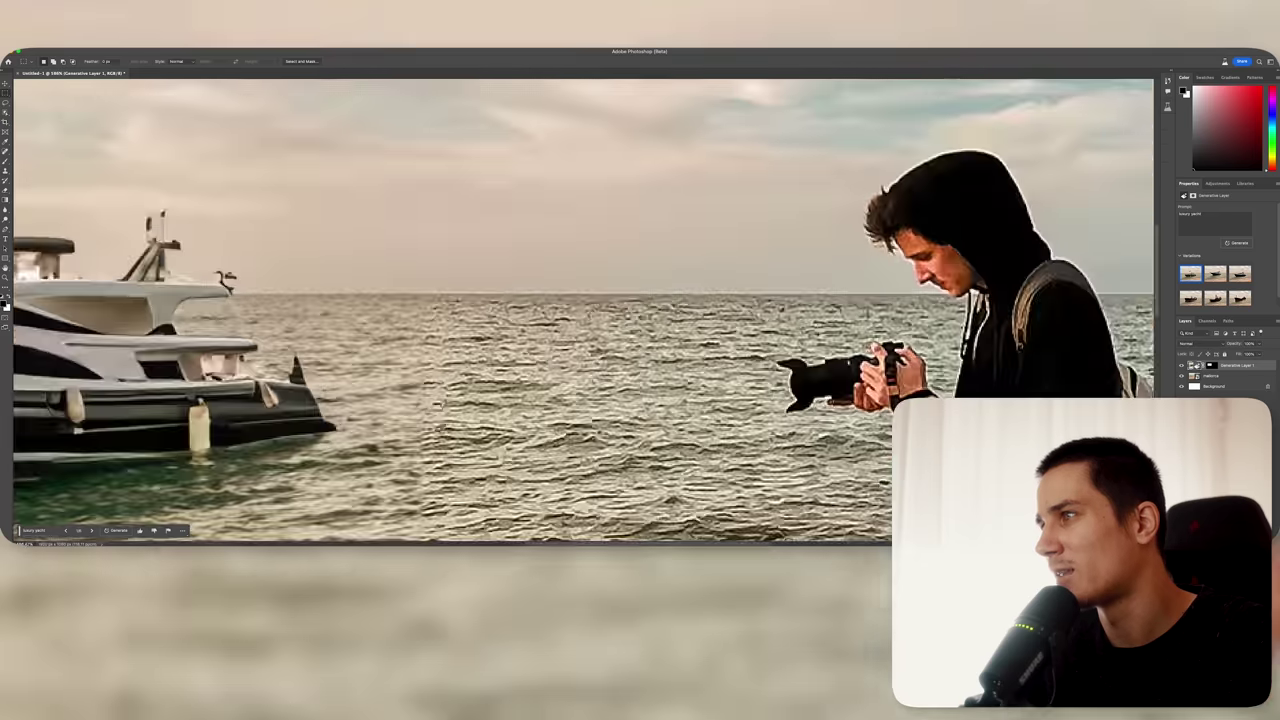
scroll(450, 300, up, 2)
scroll(450, 300, up, 3)
scroll(450, 300, left, 5)
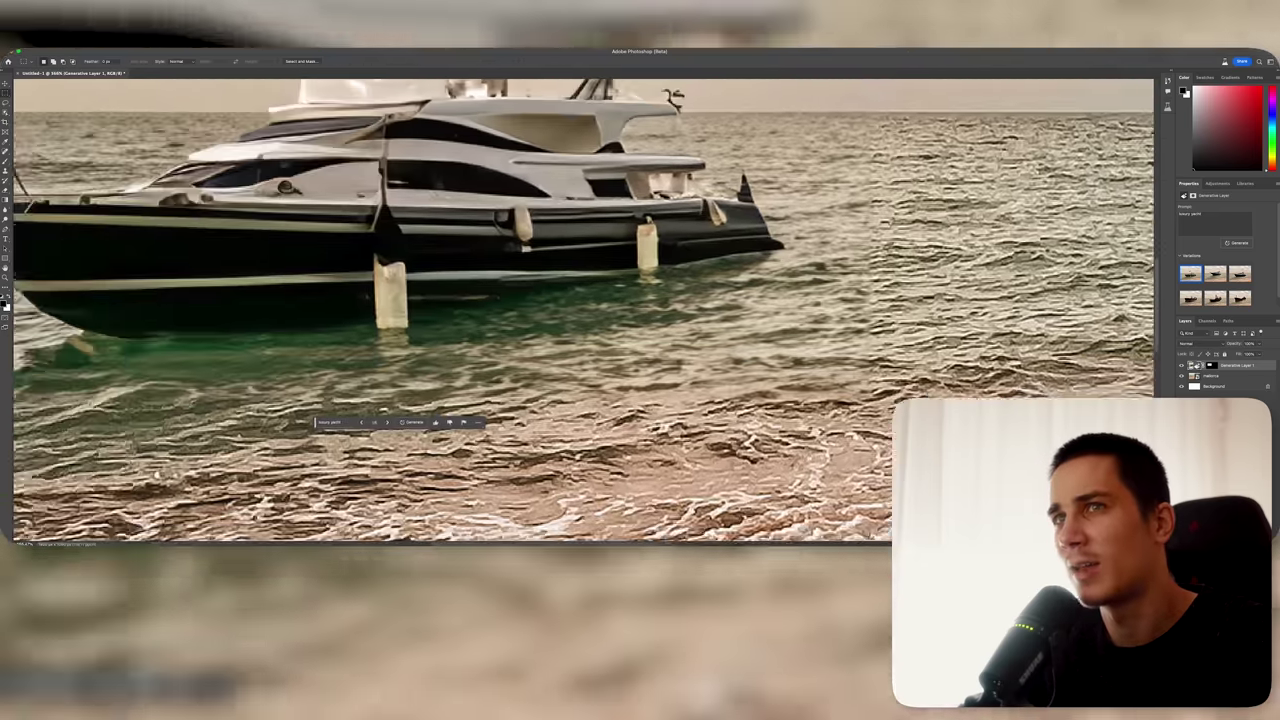
scroll(513, 376, left, 5)
scroll(513, 376, up, 2)
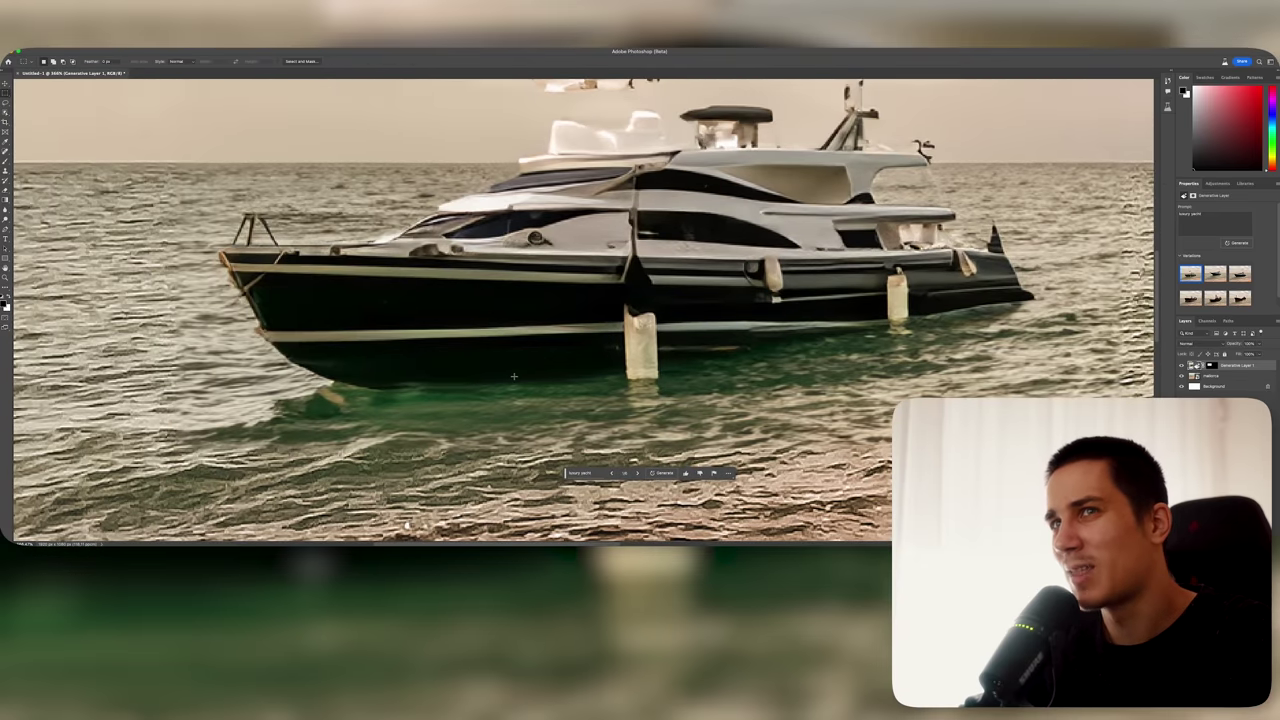
scroll(513, 376, up, 3)
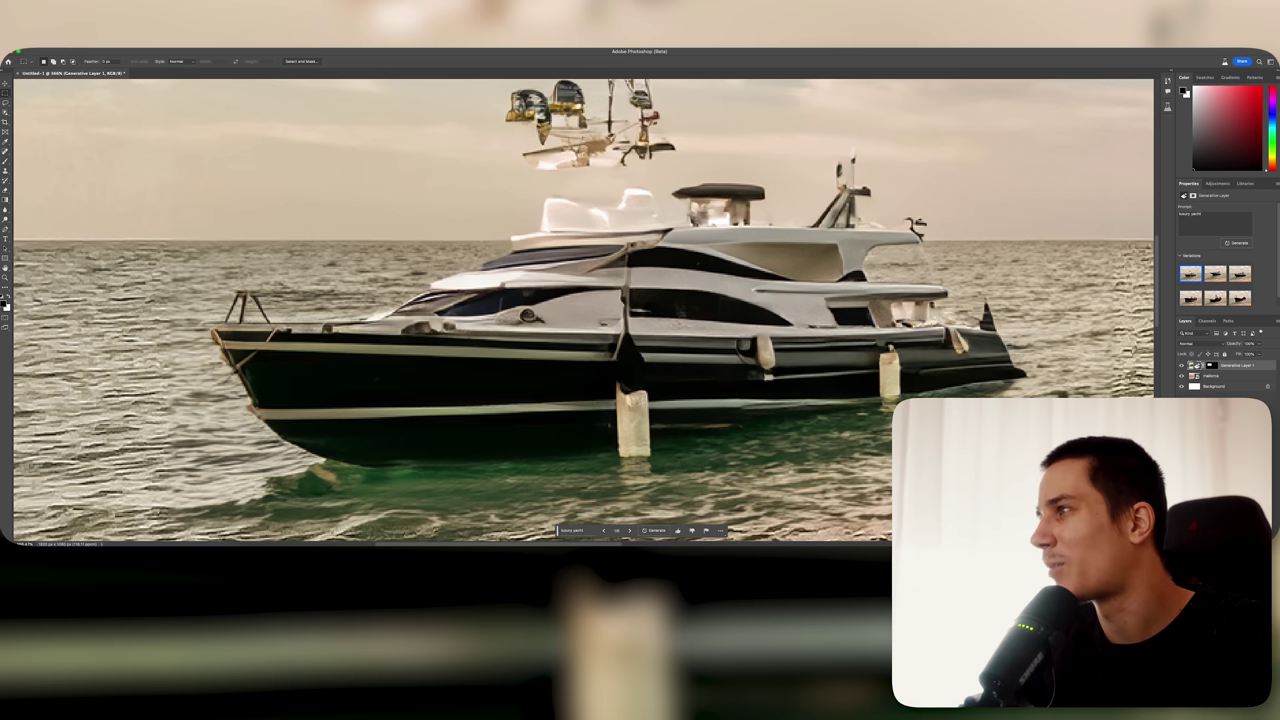
Step: Close the yacht document and preview photos in the Praga folder
click(8, 72)
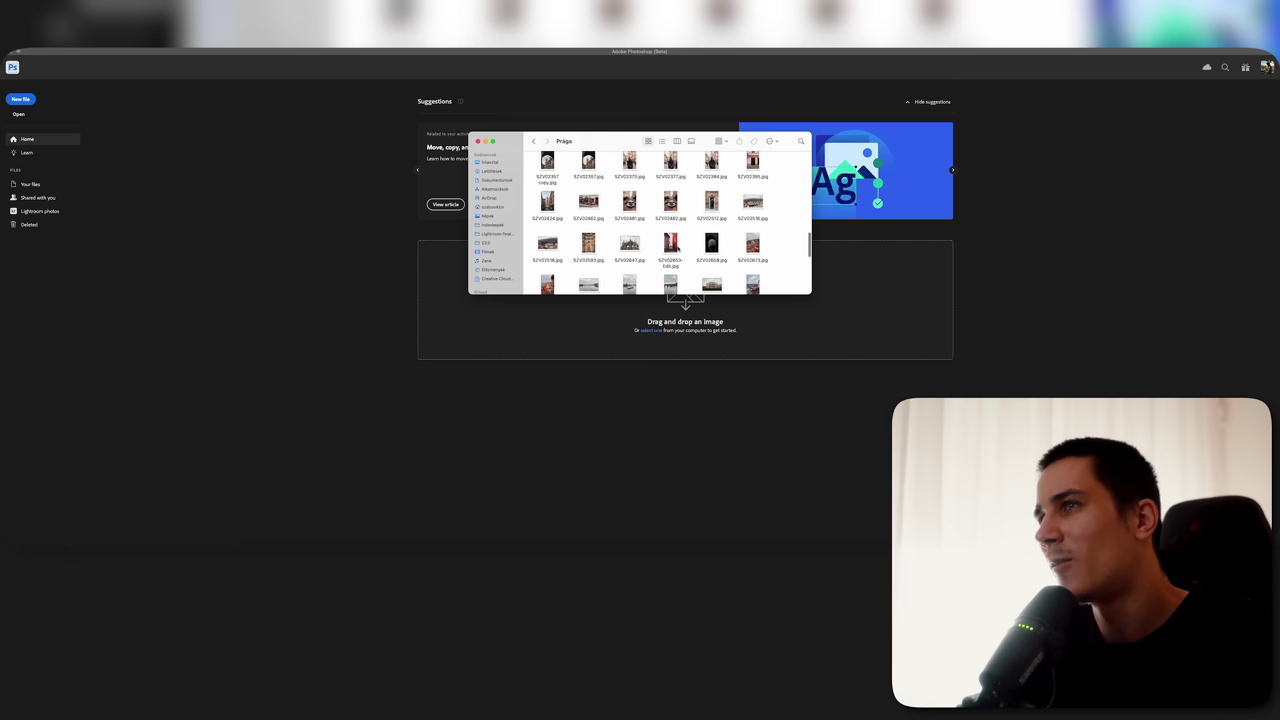
click(672, 248)
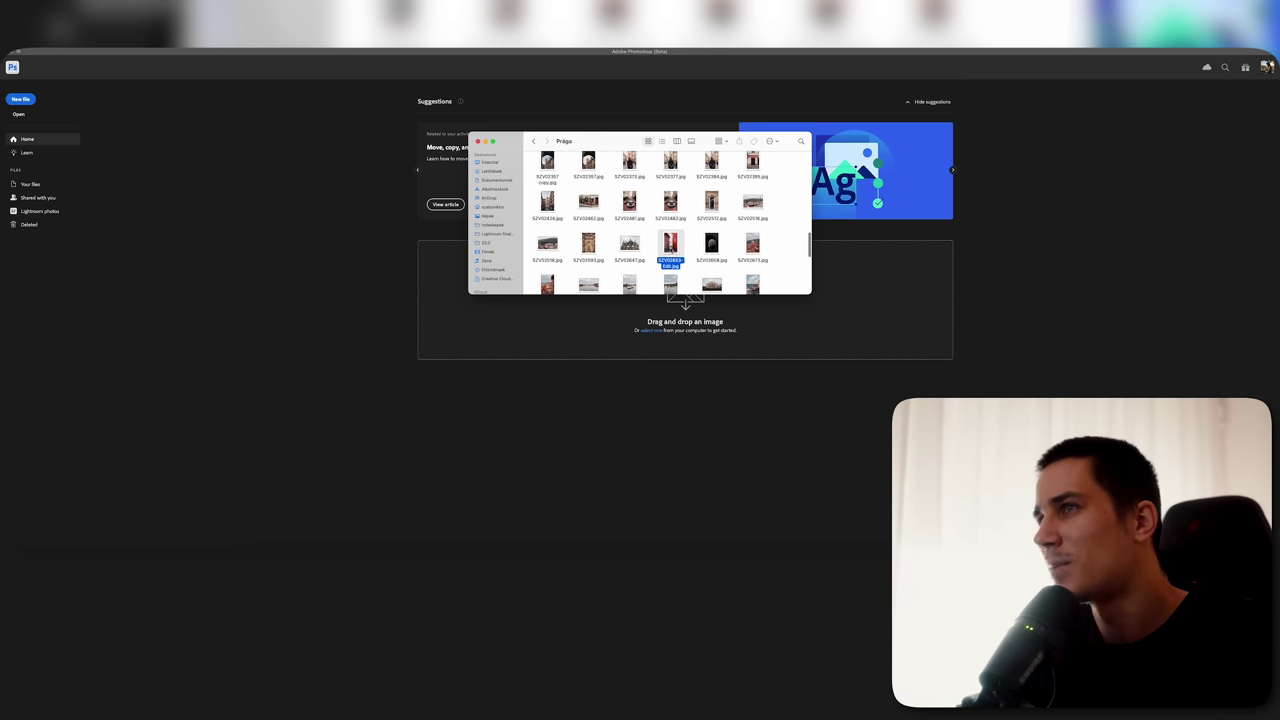
key(space)
key(Down)
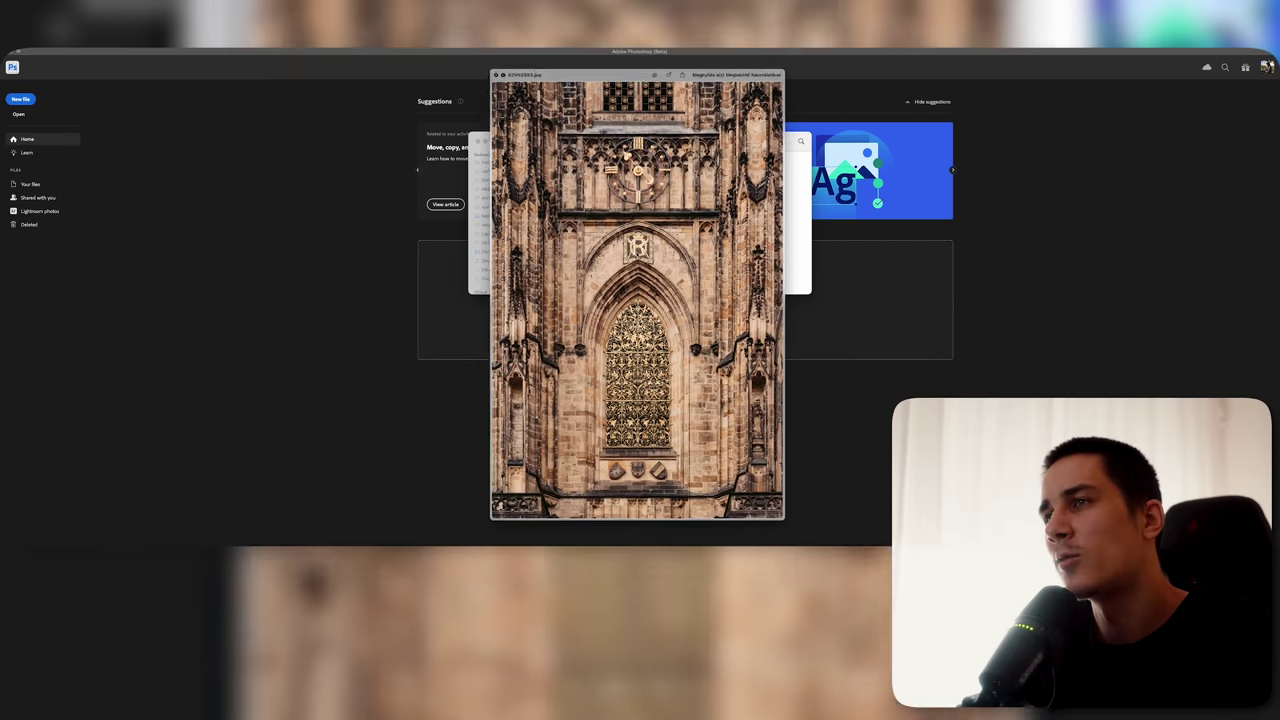
key(space)
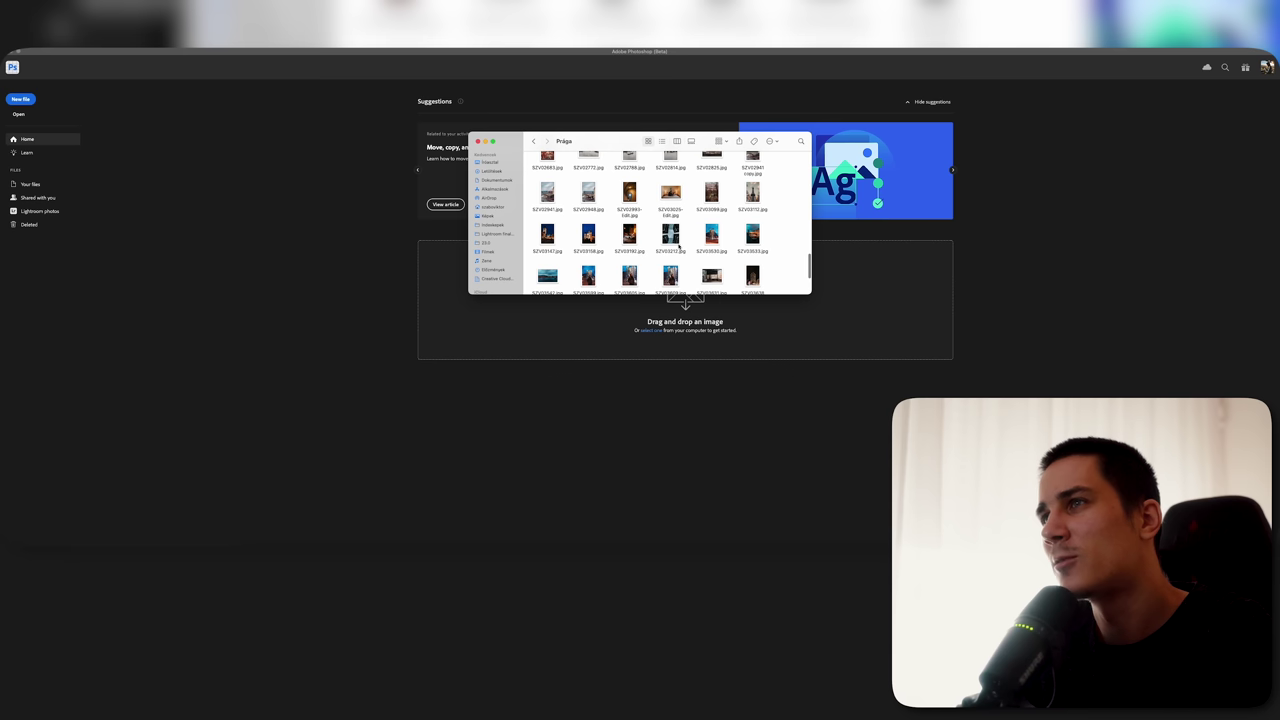
Step: Open SZV03212.jpg and draw a rectangular marquee in its sky
click(672, 250)
key(space)
click(501, 471)
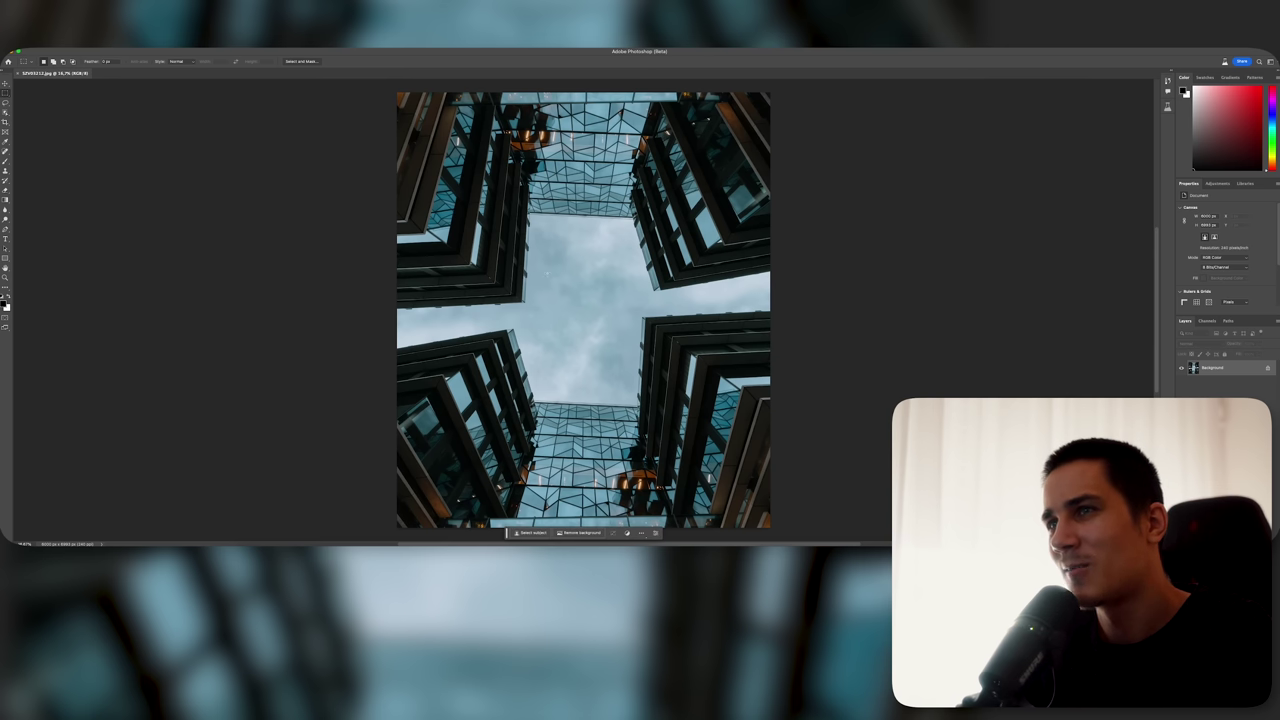
drag(548, 270, 620, 356)
click(520, 365)
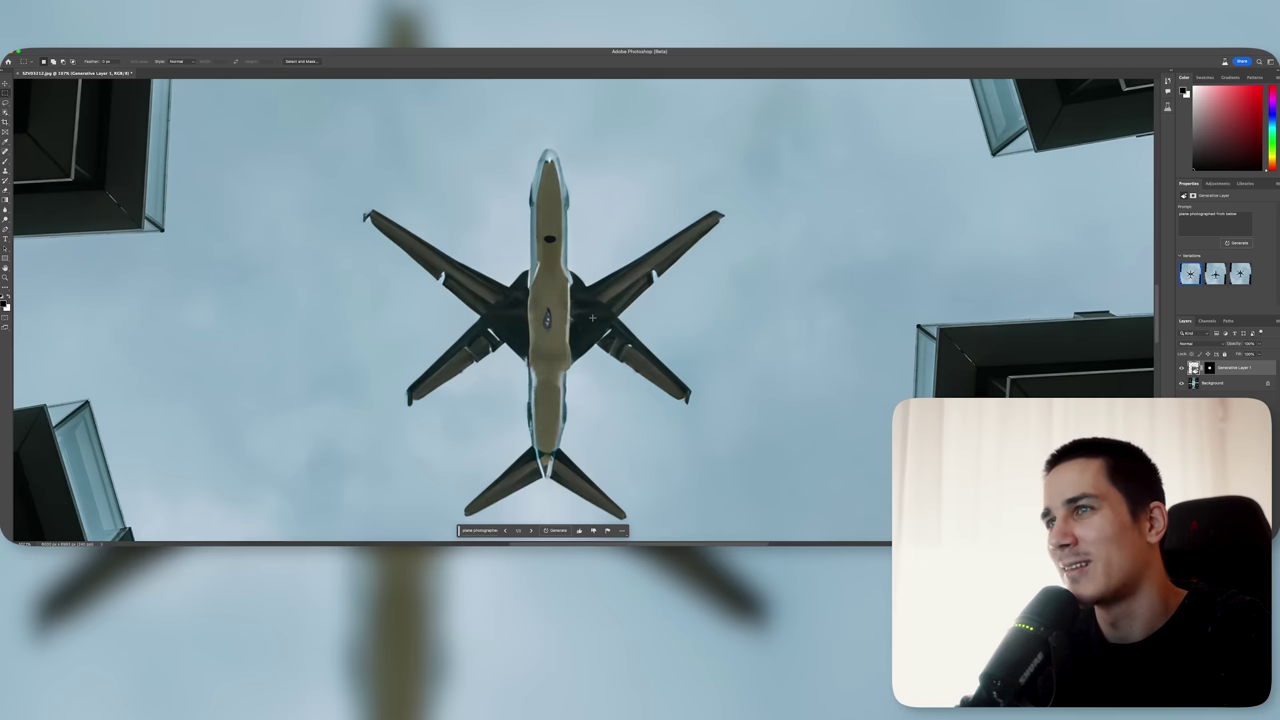
scroll(538, 317, up, 10)
scroll(538, 317, down, 3)
scroll(538, 317, down, 3)
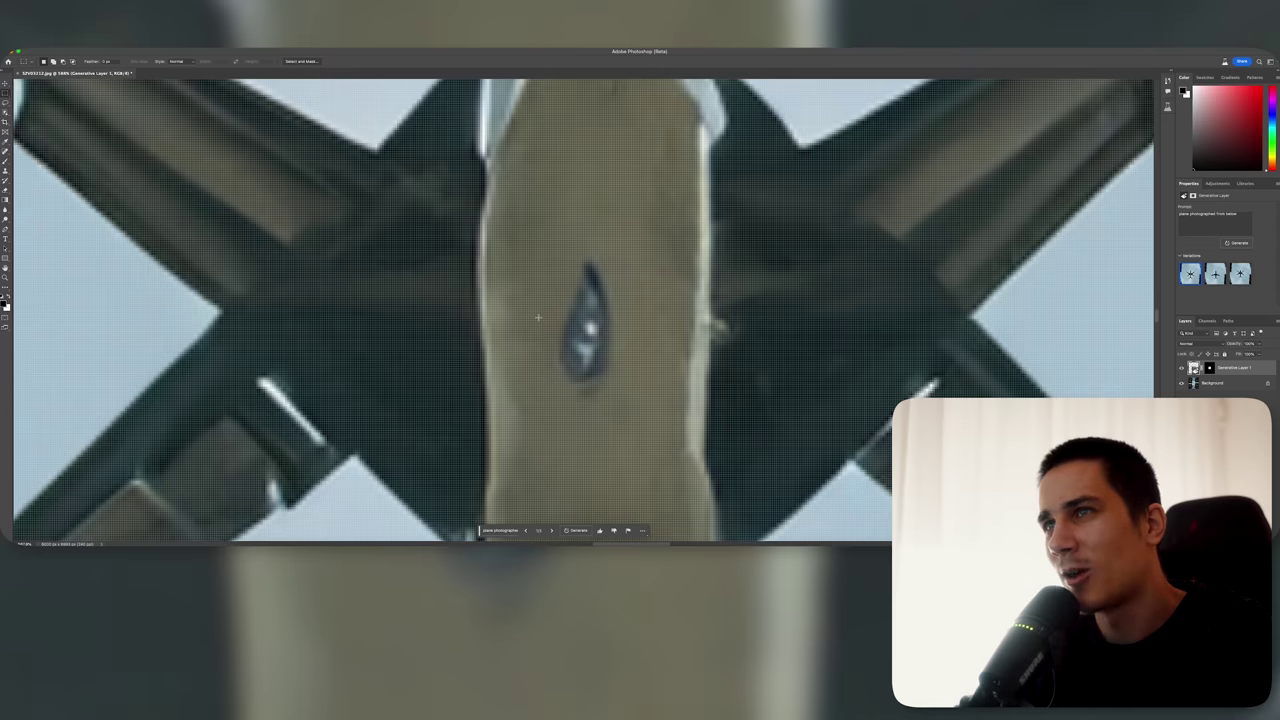
scroll(538, 317, down, 3)
scroll(538, 317, up, 3)
scroll(538, 317, left, 5)
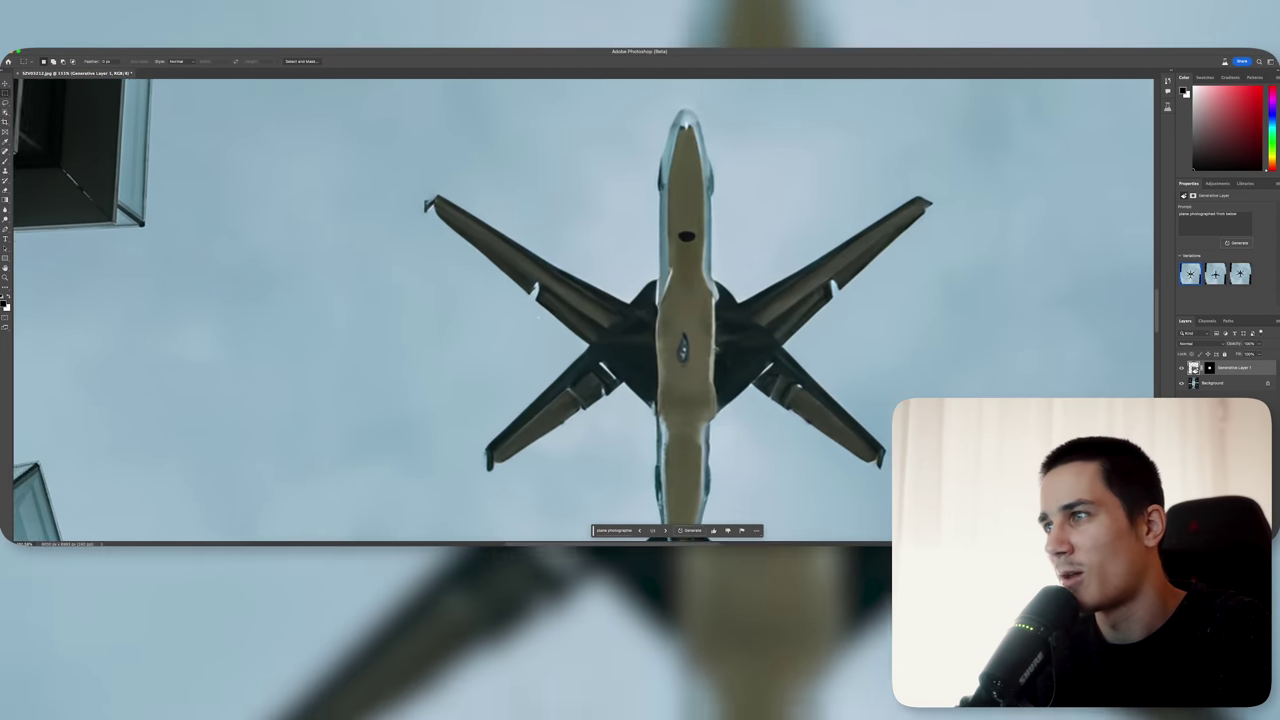
scroll(538, 317, down, 5)
scroll(538, 317, left, 3)
scroll(538, 317, down, 3)
scroll(538, 317, down, 2)
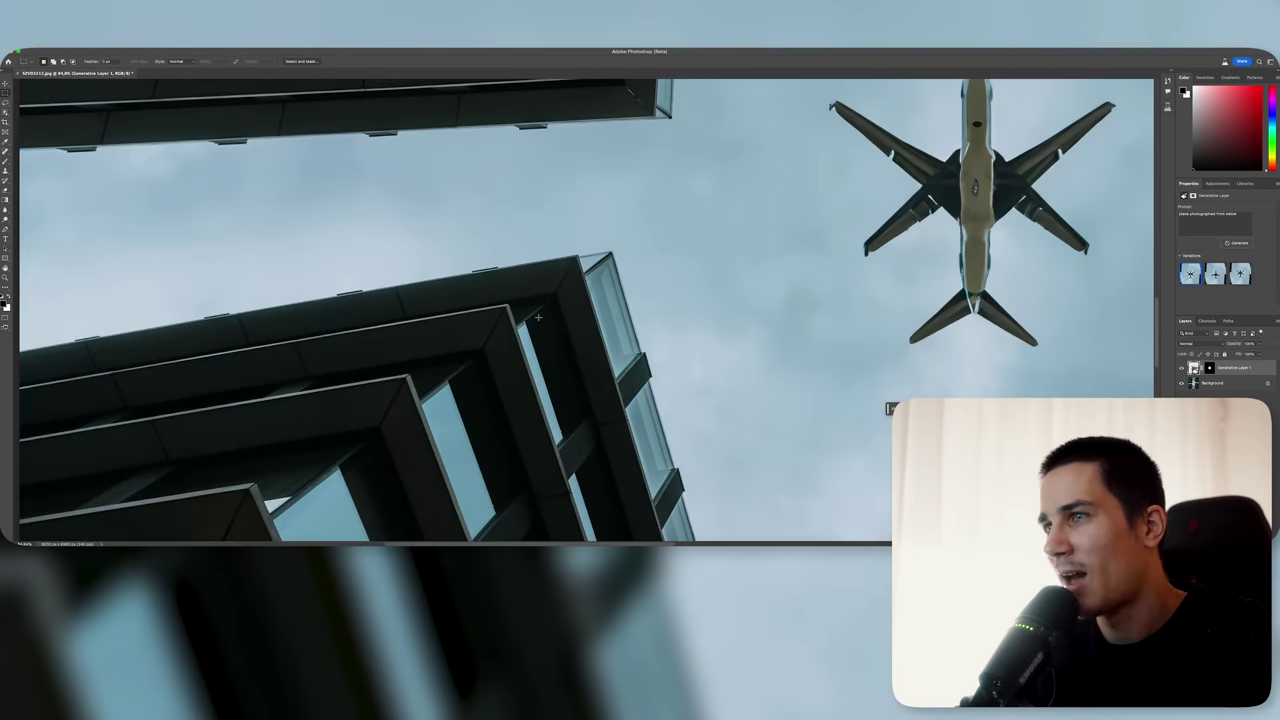
scroll(538, 317, down, 2)
scroll(538, 317, right, 5)
scroll(538, 317, right, 3)
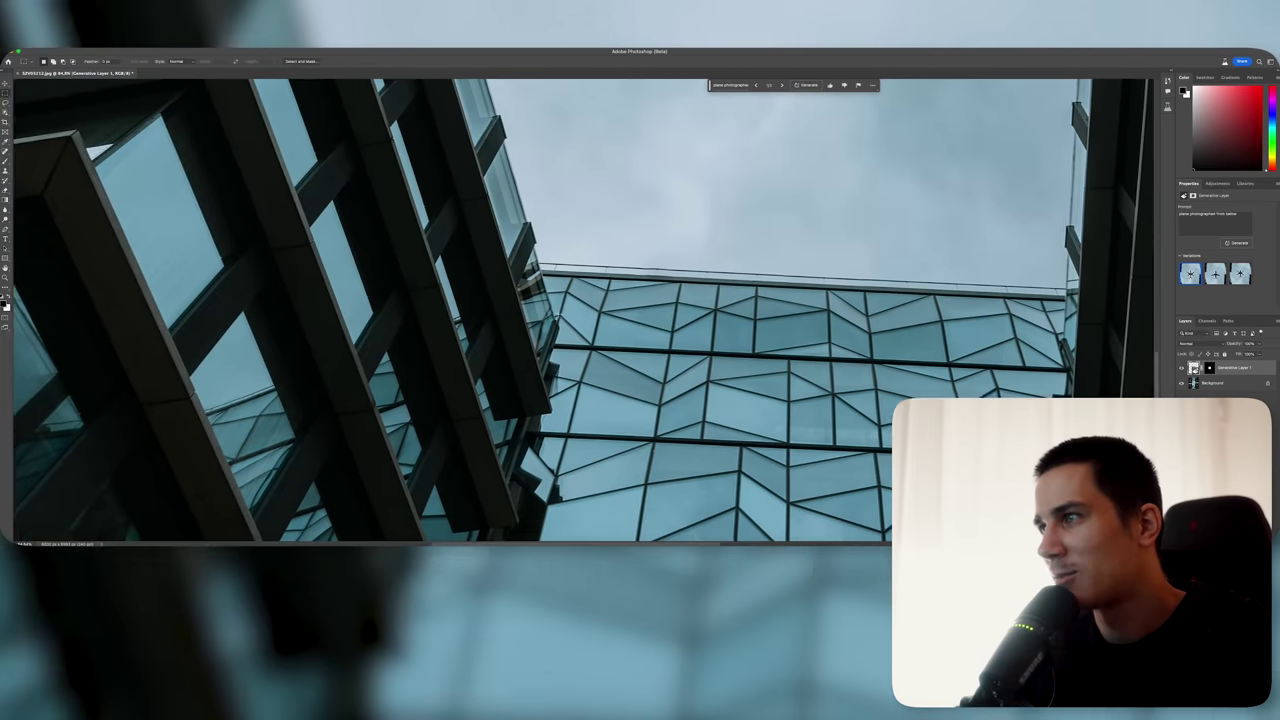
scroll(558, 315, up, 5)
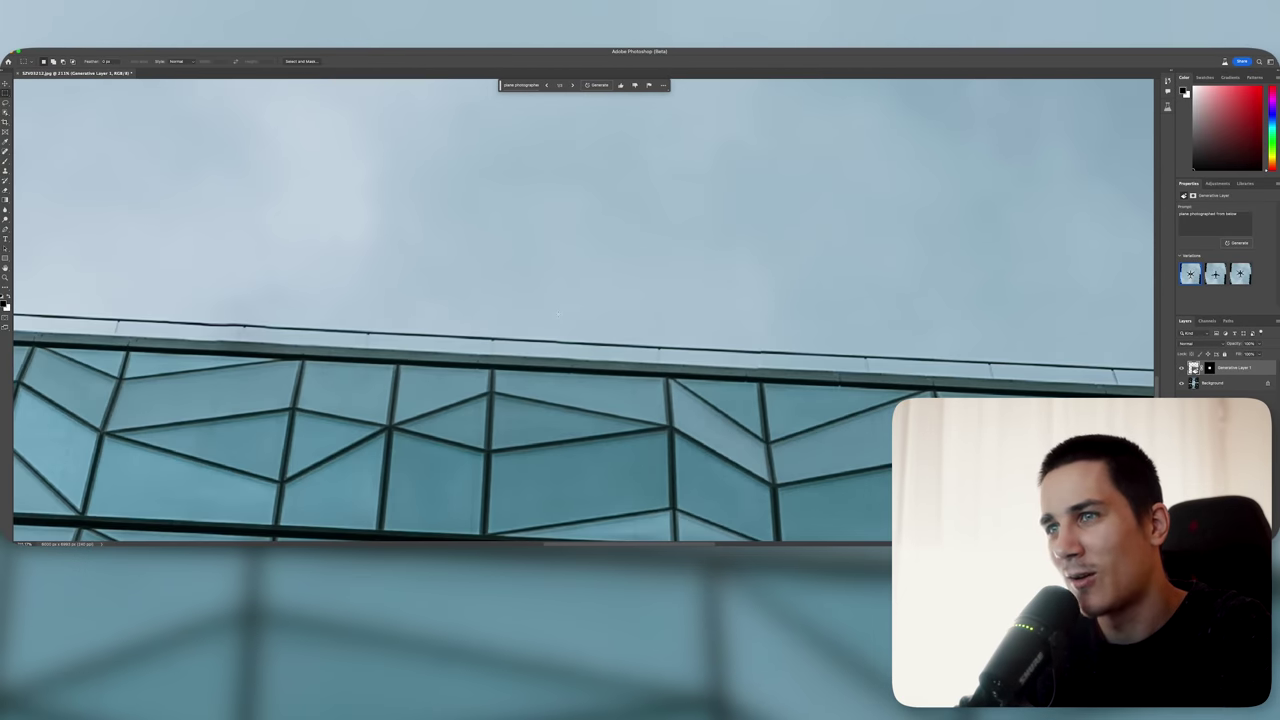
scroll(558, 315, up, 5)
scroll(558, 315, up, 3)
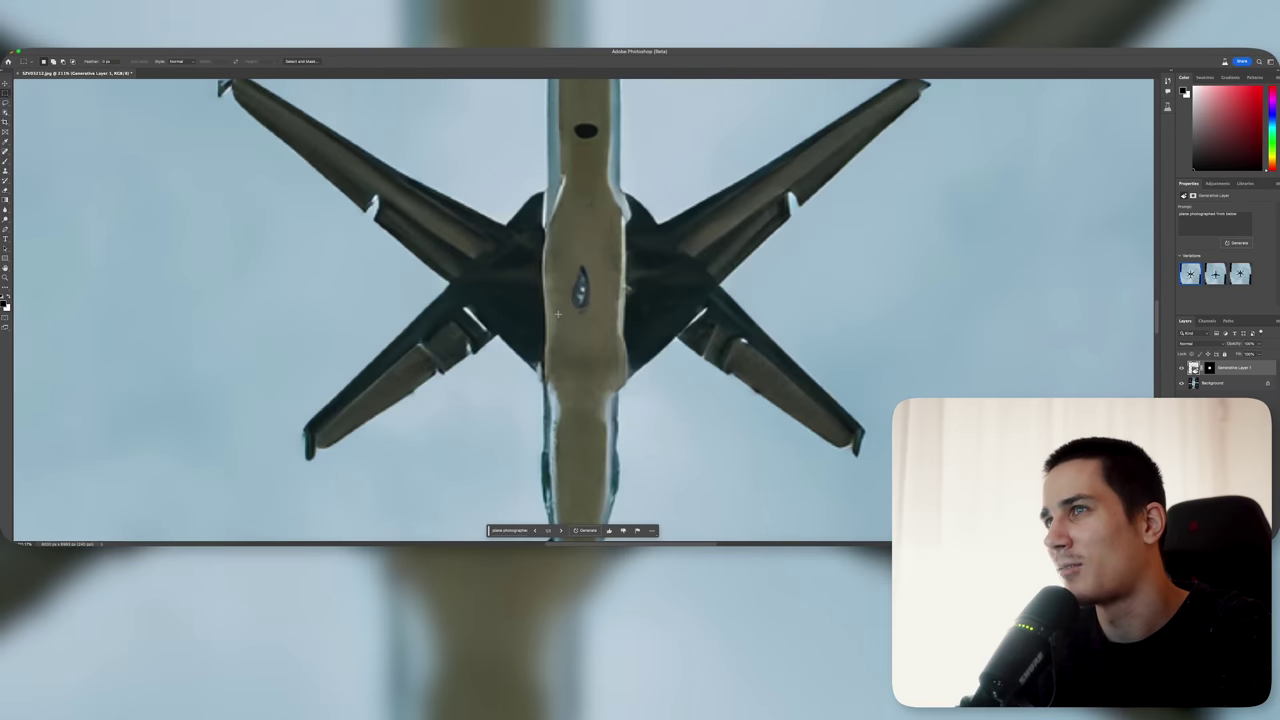
key(ctrl+0)
Step: Delete the plane layer and generate a 'half moon' in a small sky selection
key(Delete)
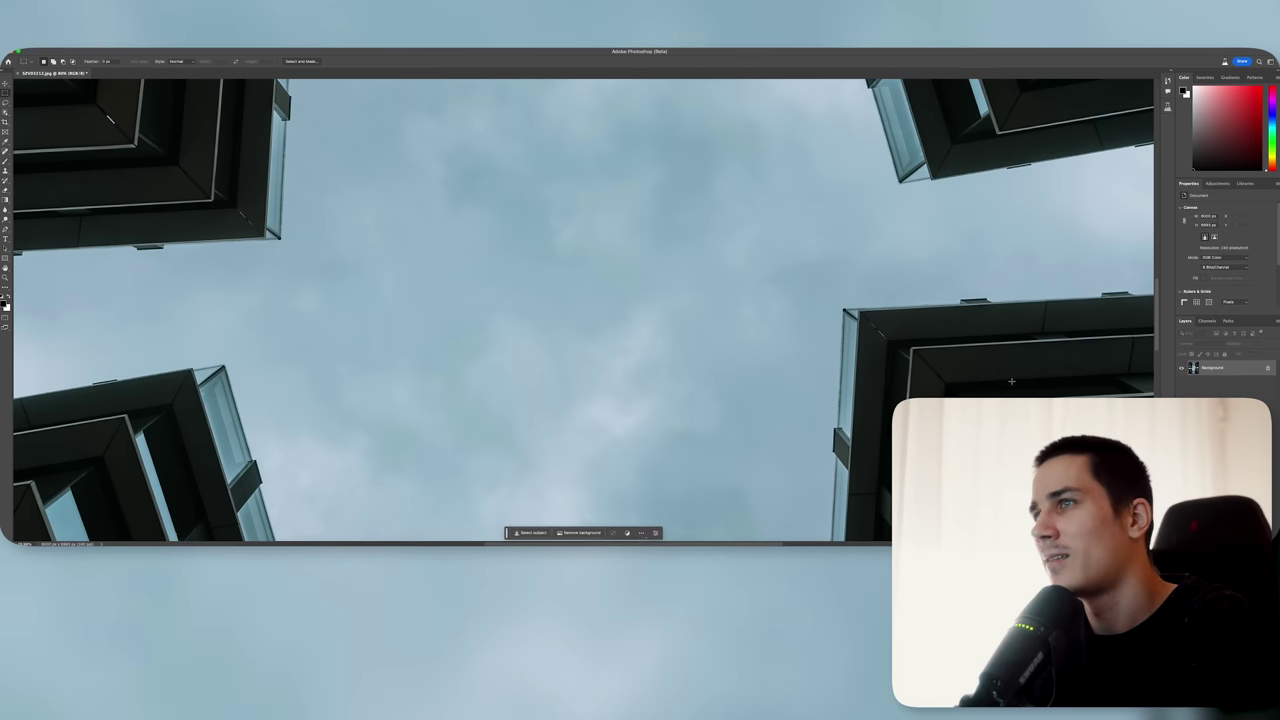
key(ctrl+0)
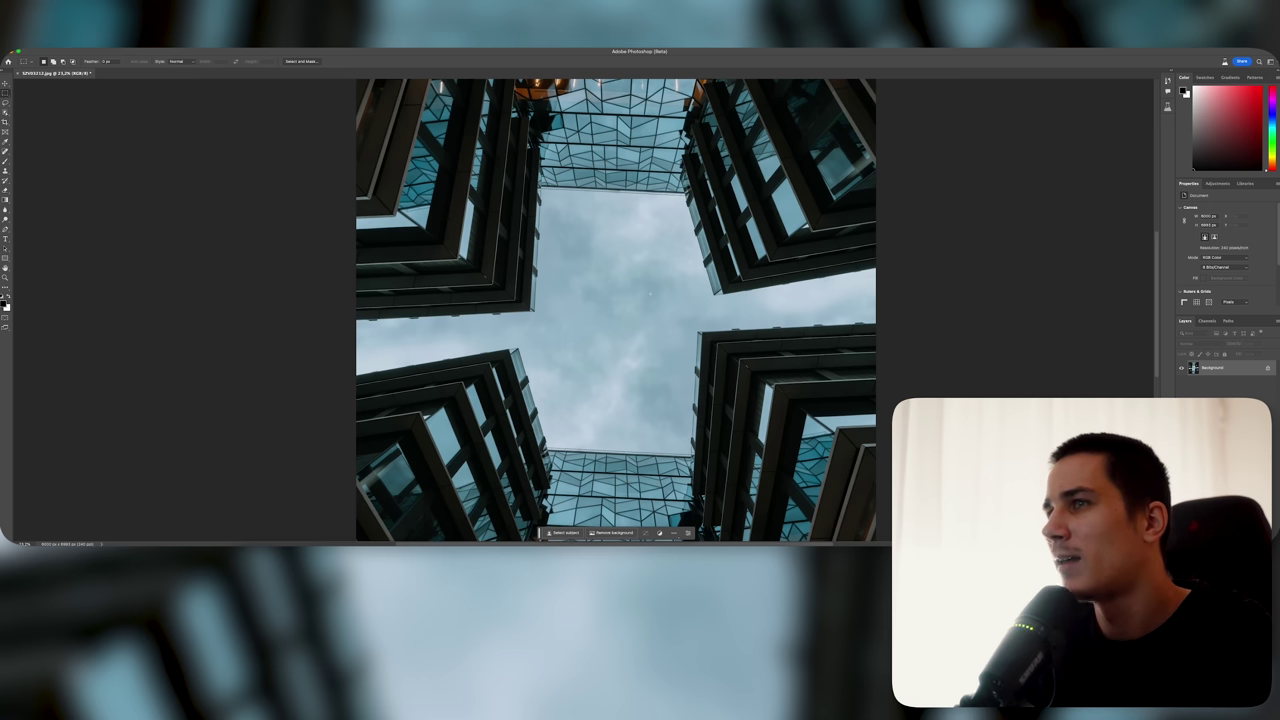
drag(620, 262, 665, 325)
click(603, 312)
click(705, 333)
text(half moon)
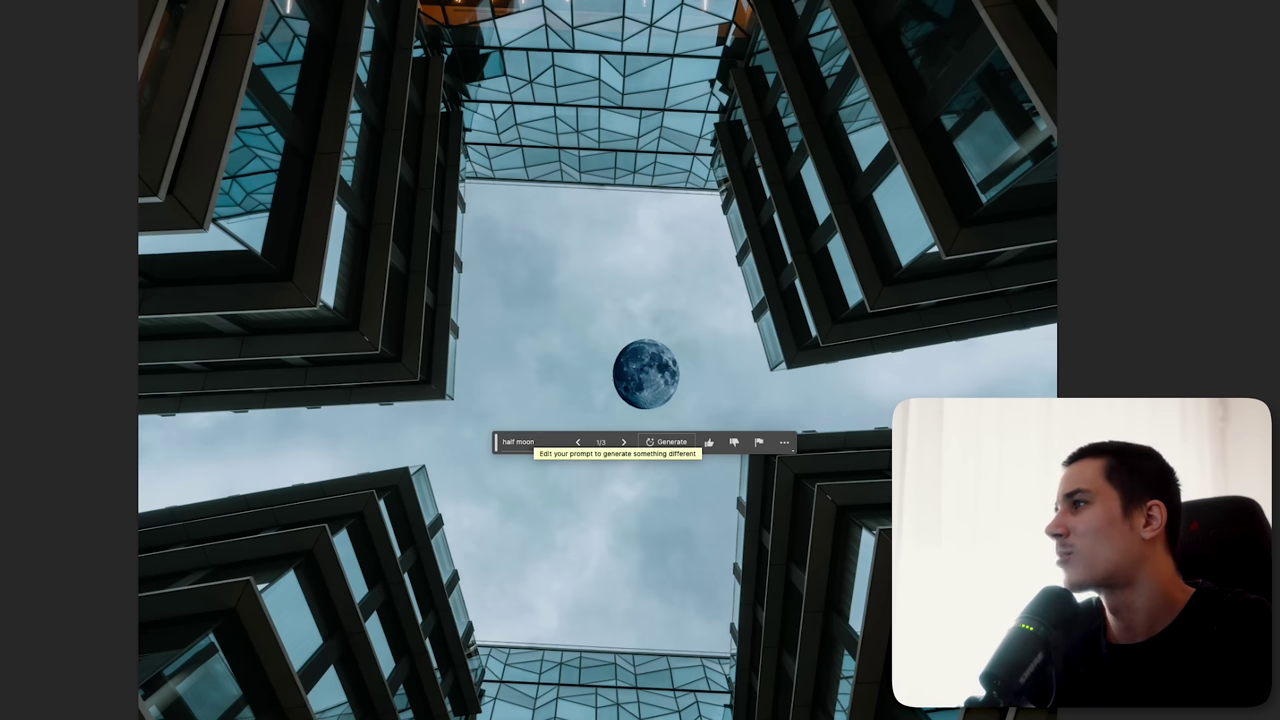
Step: Compare the moon variations, delete the moon layer, and close the document
click(623, 442)
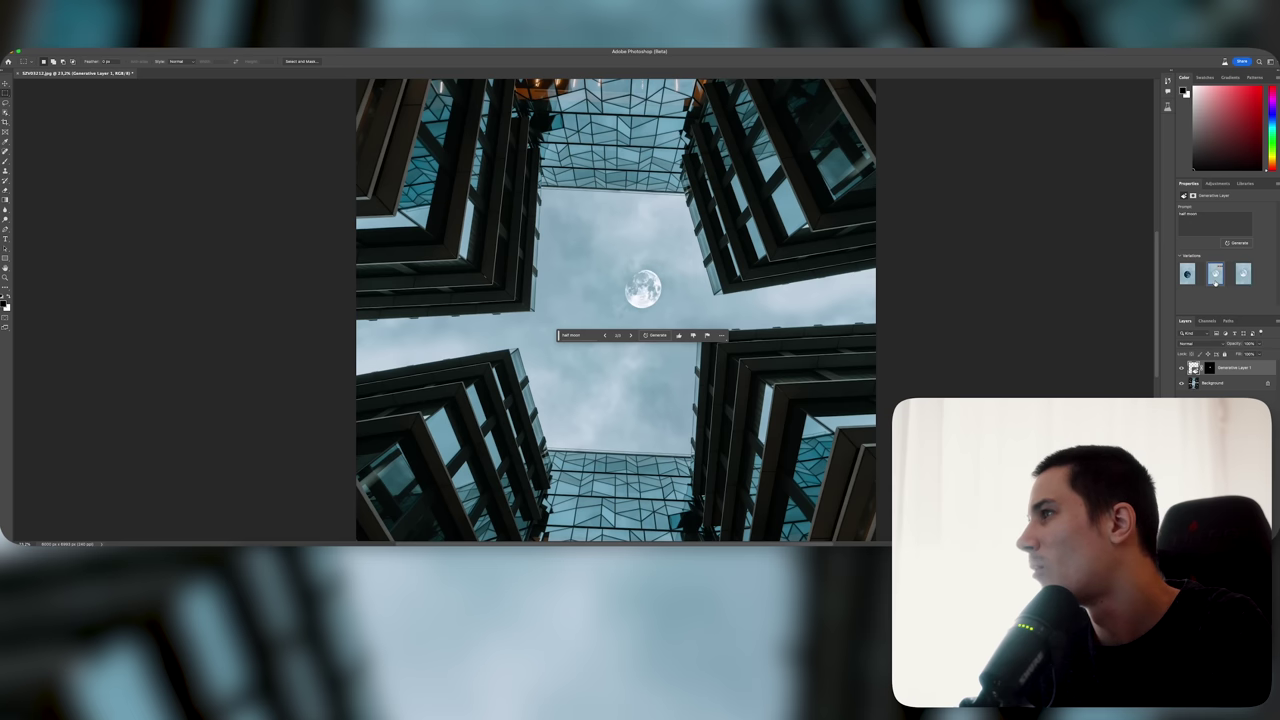
click(1187, 273)
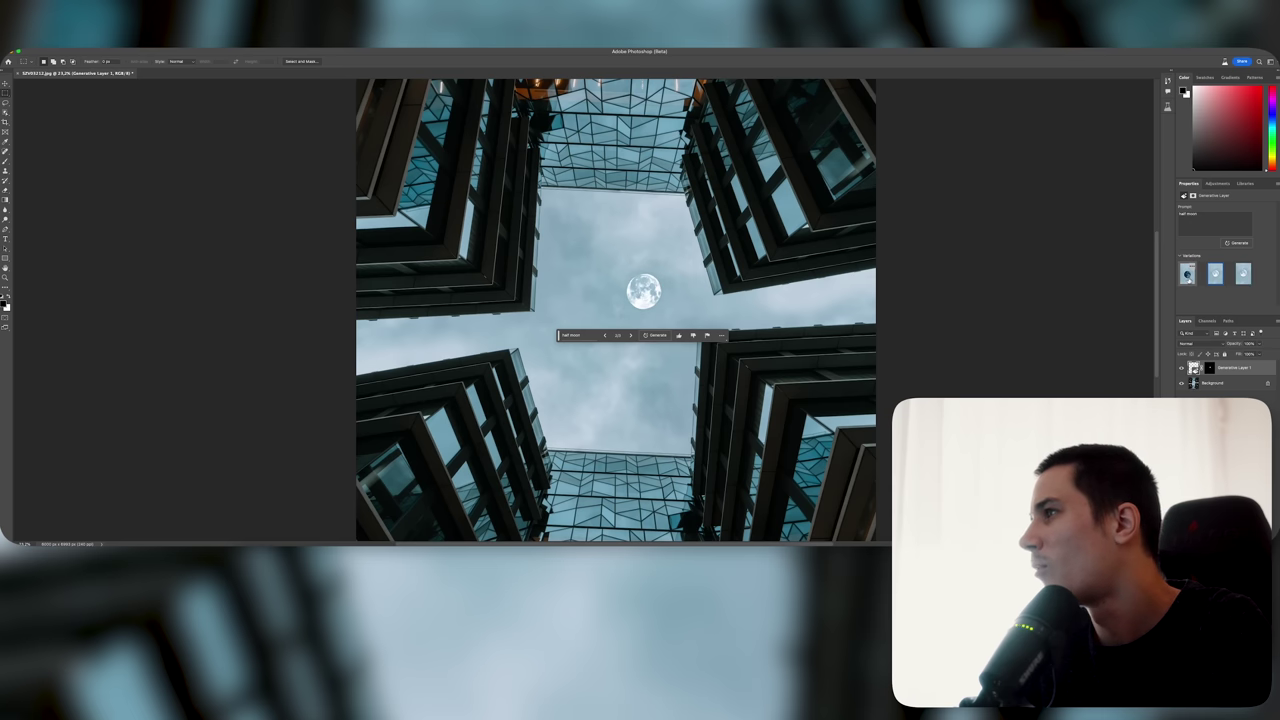
key(Delete)
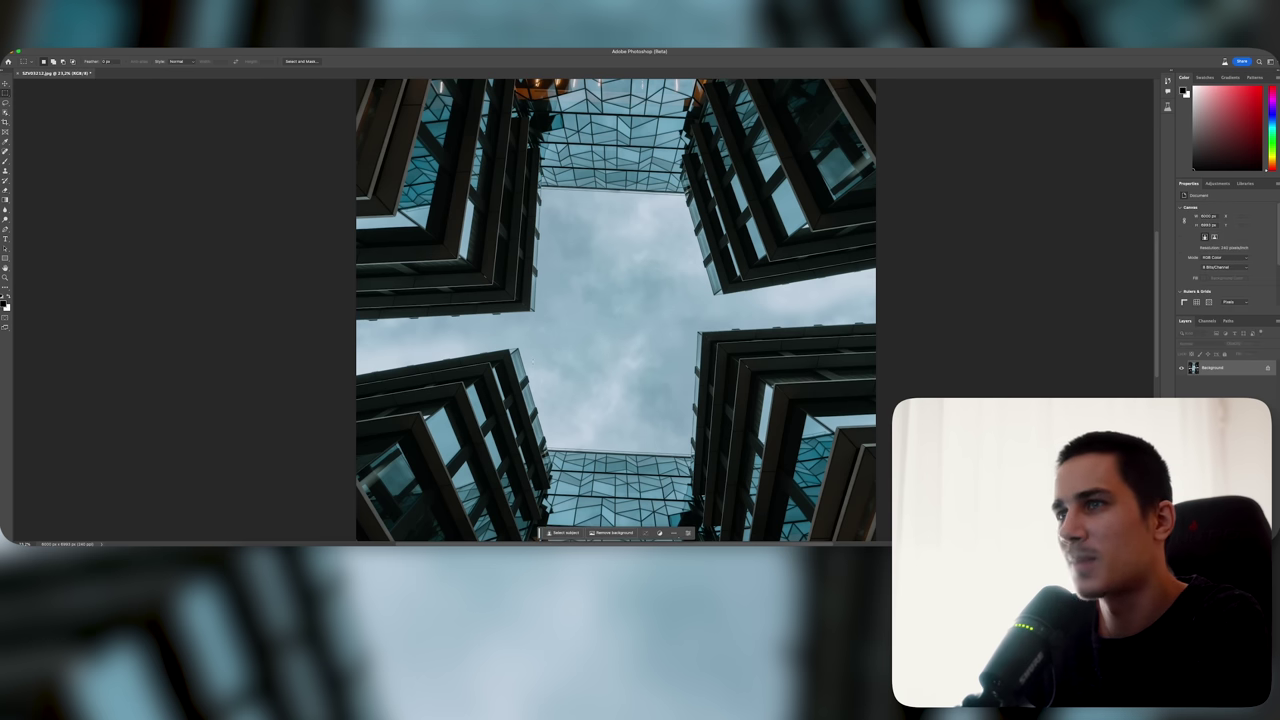
key(ctrl+w)
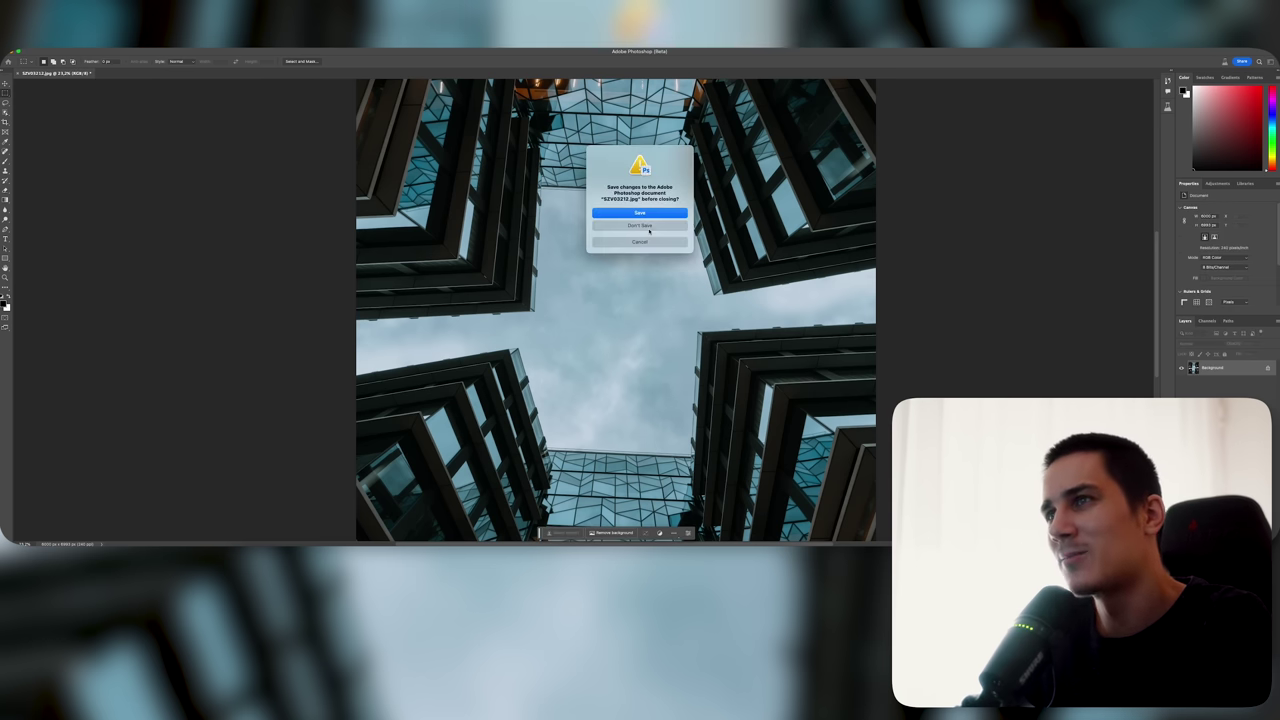
Step: Close the buildings photo without saving and bring up the photo folder
key(ctrl+d)
click(246, 560)
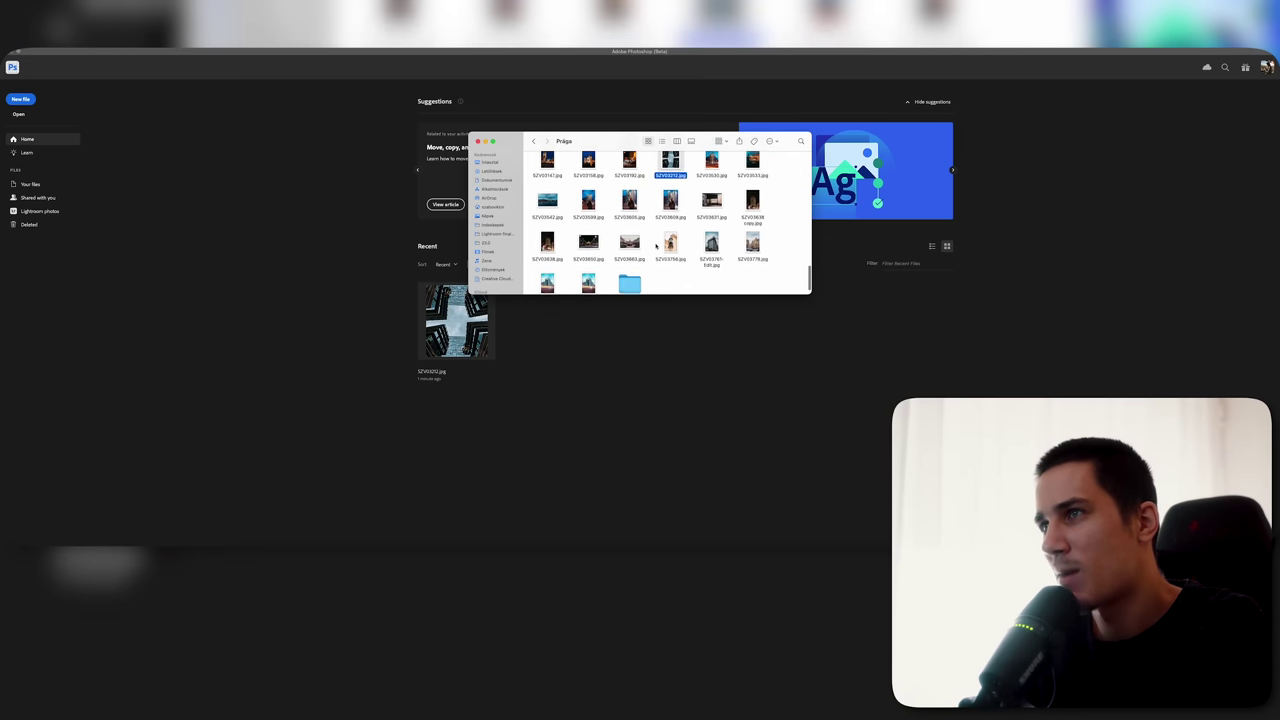
scroll(665, 220, up, 10)
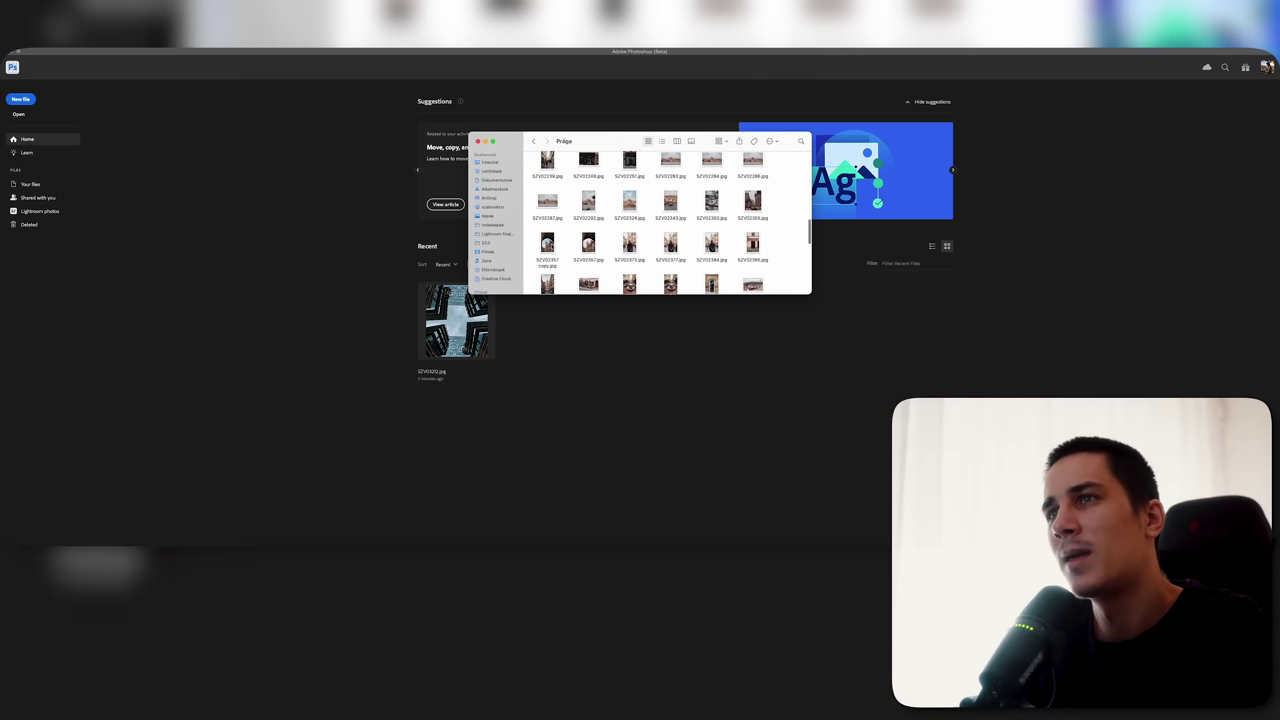
Step: Preview the folder's photos and open SZV02225.jpg, the Hard Rock Cafe storefront
key(space)
key(space)
key(Right)
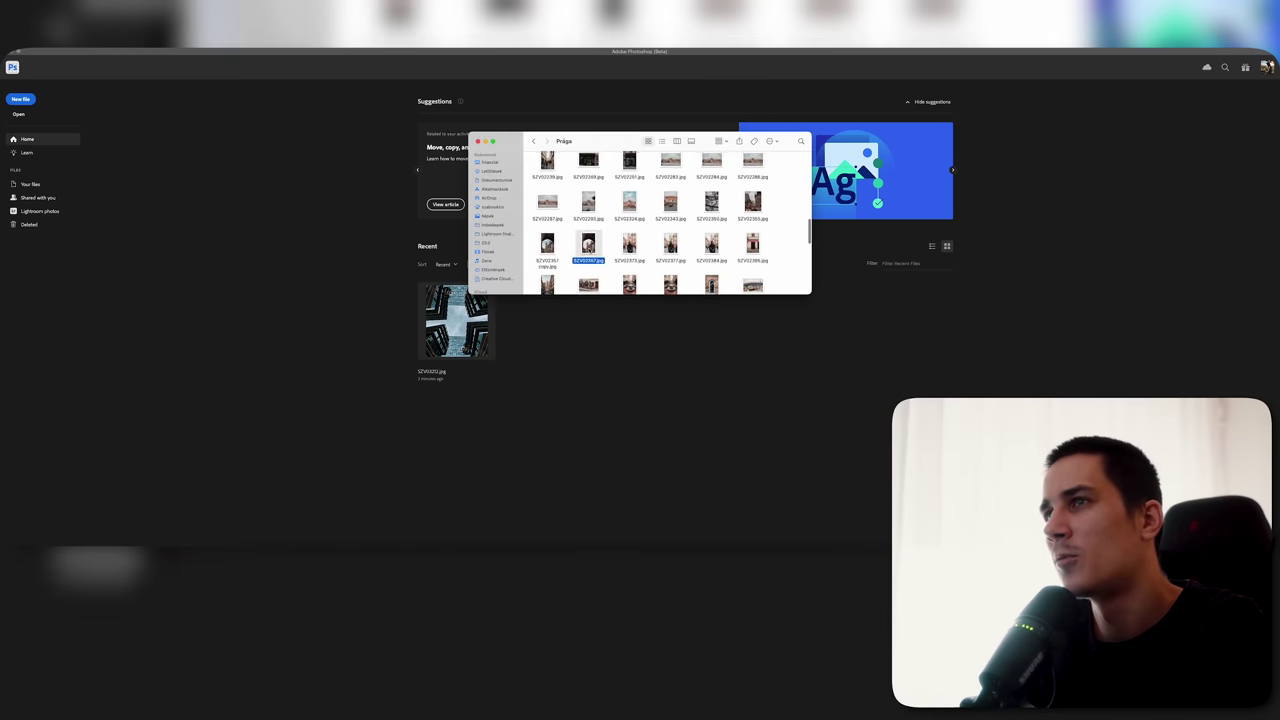
key(space)
key(space)
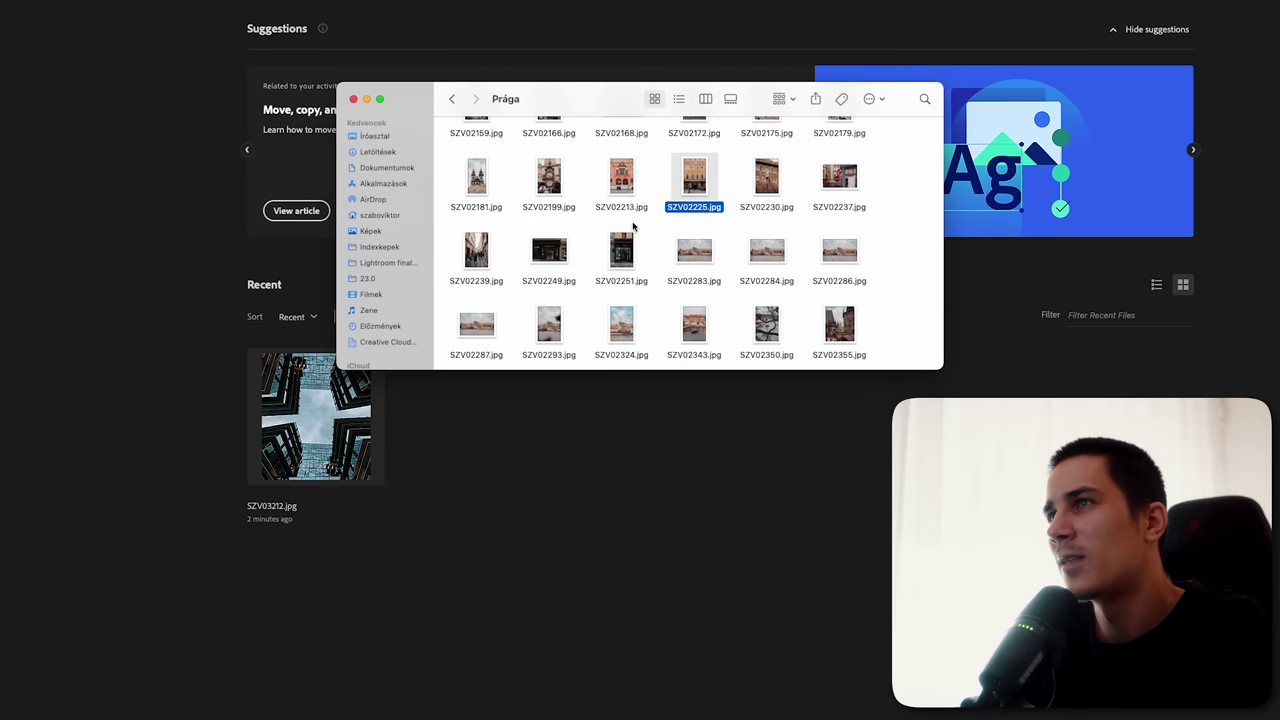
drag(696, 193, 543, 597)
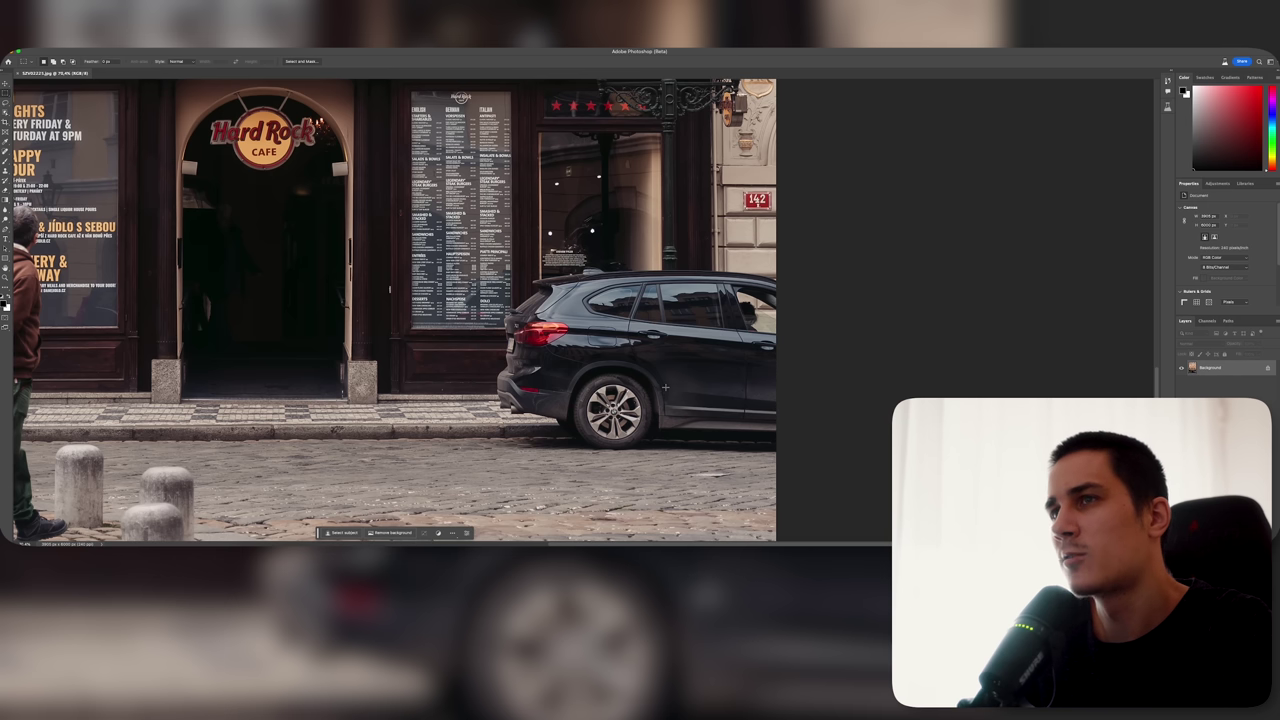
Step: Marquee-select the black car and Generative Fill it away
drag(490, 240, 814, 466)
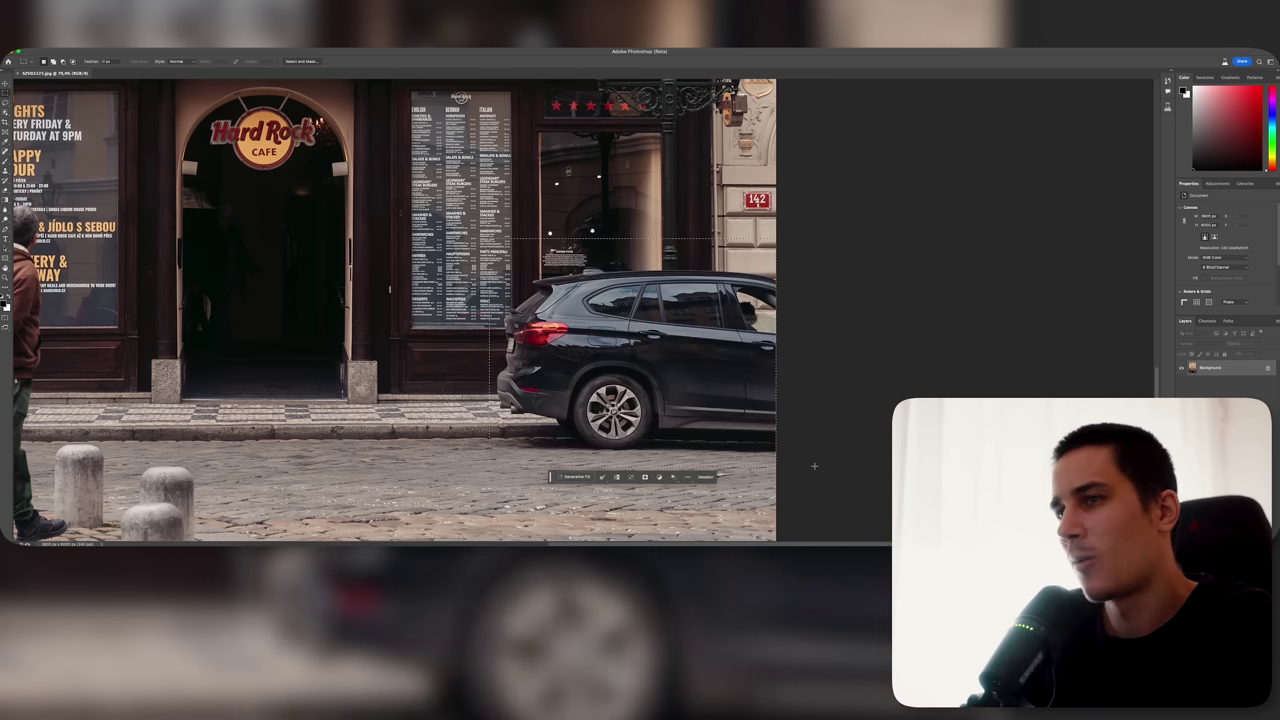
click(572, 476)
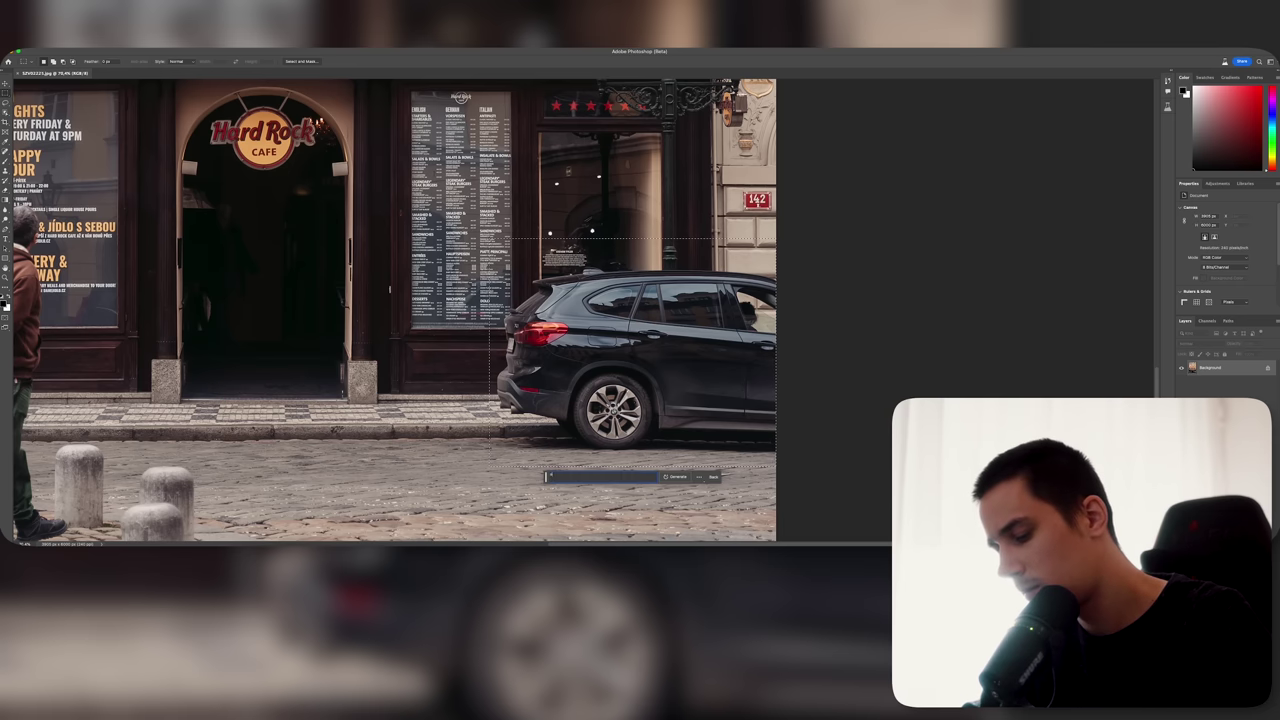
key(Return)
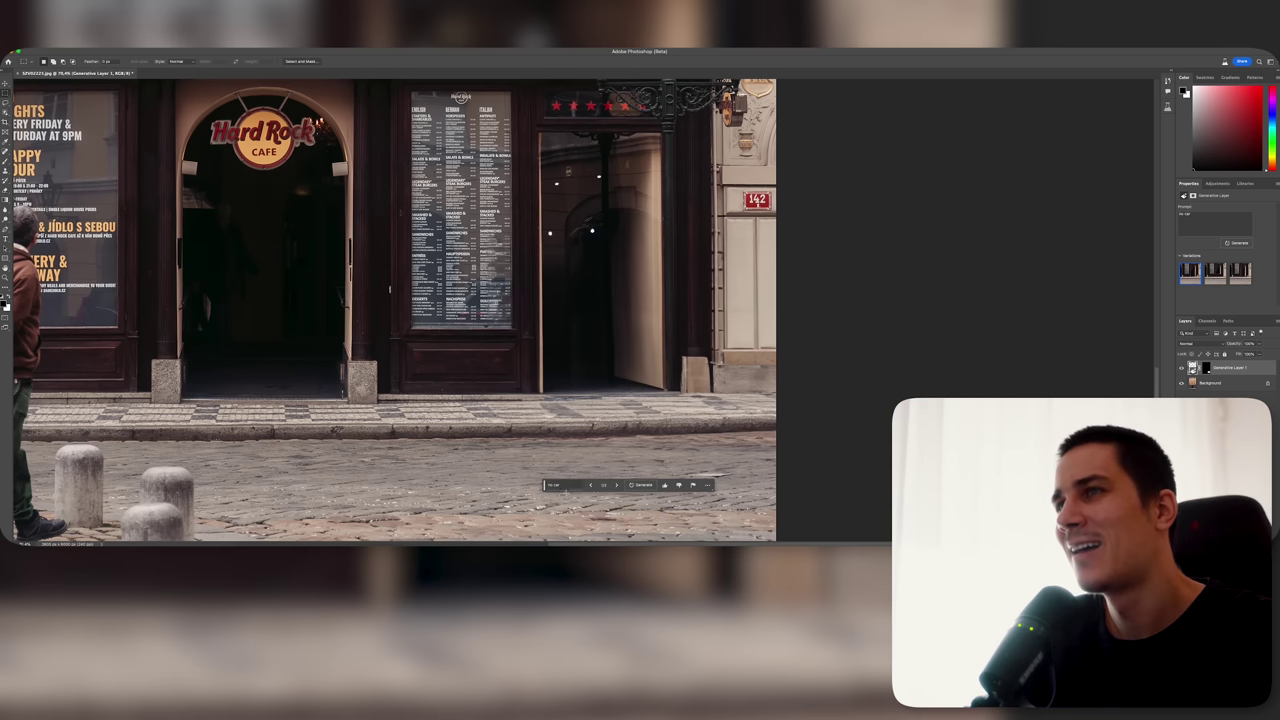
Step: Fit the storefront on screen and pan around the doorway toward the red 142 sign
key(ctrl+0)
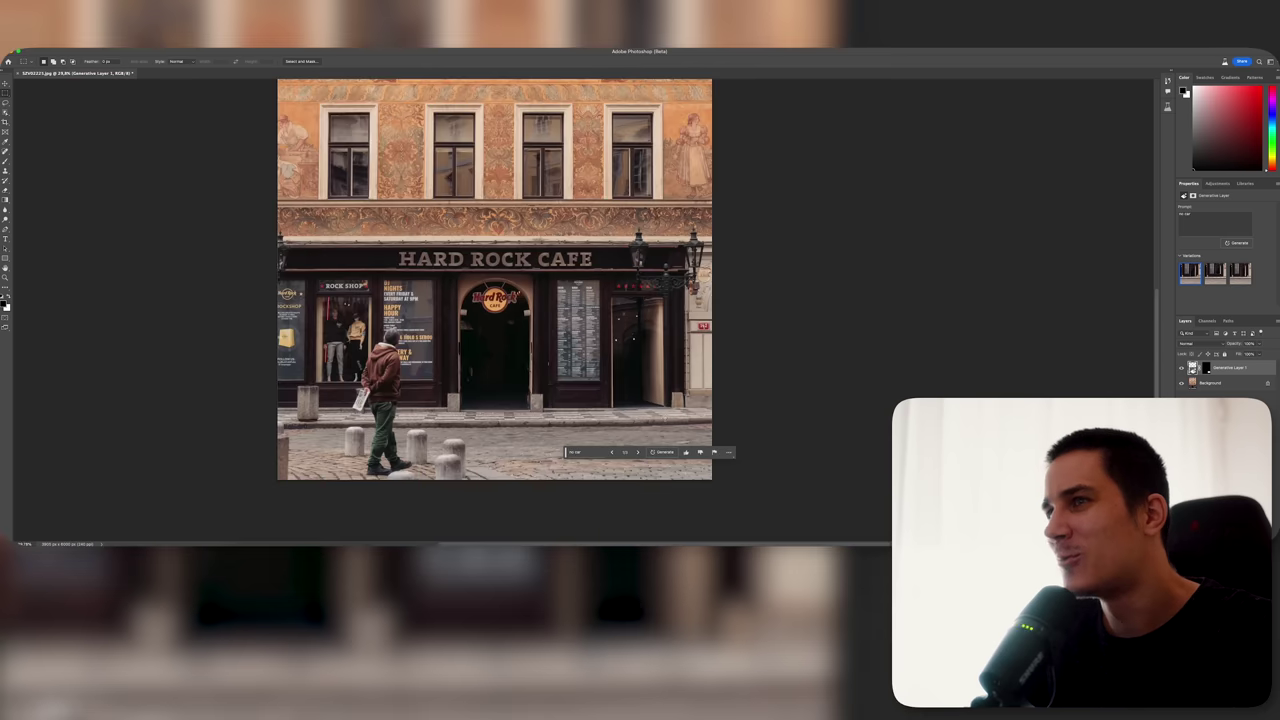
scroll(684, 383, up, 5)
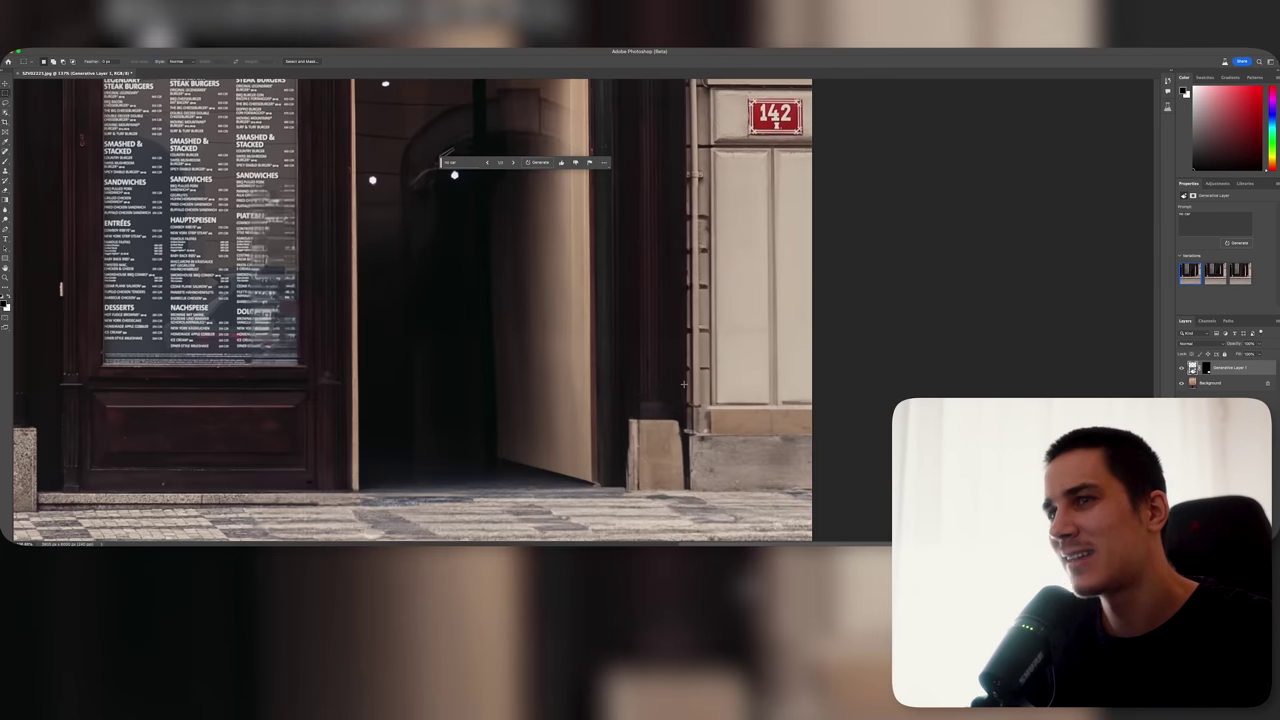
scroll(684, 383, down, 2)
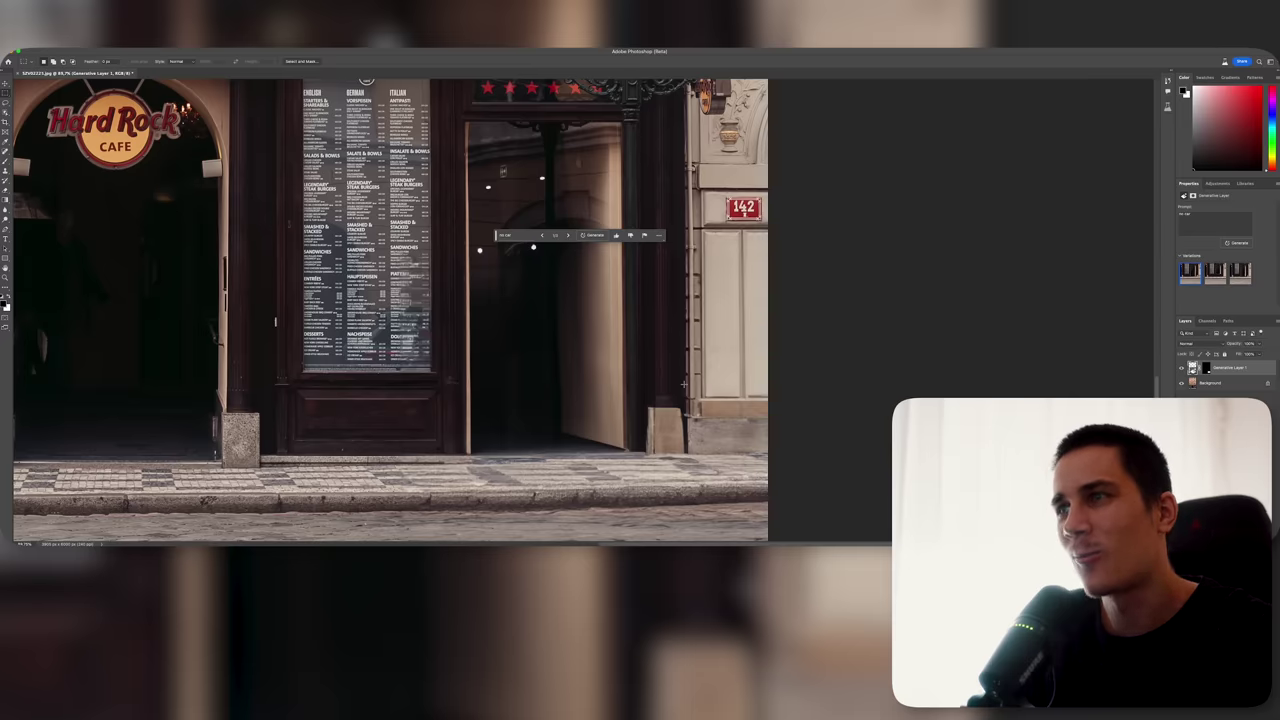
scroll(684, 383, down, 2)
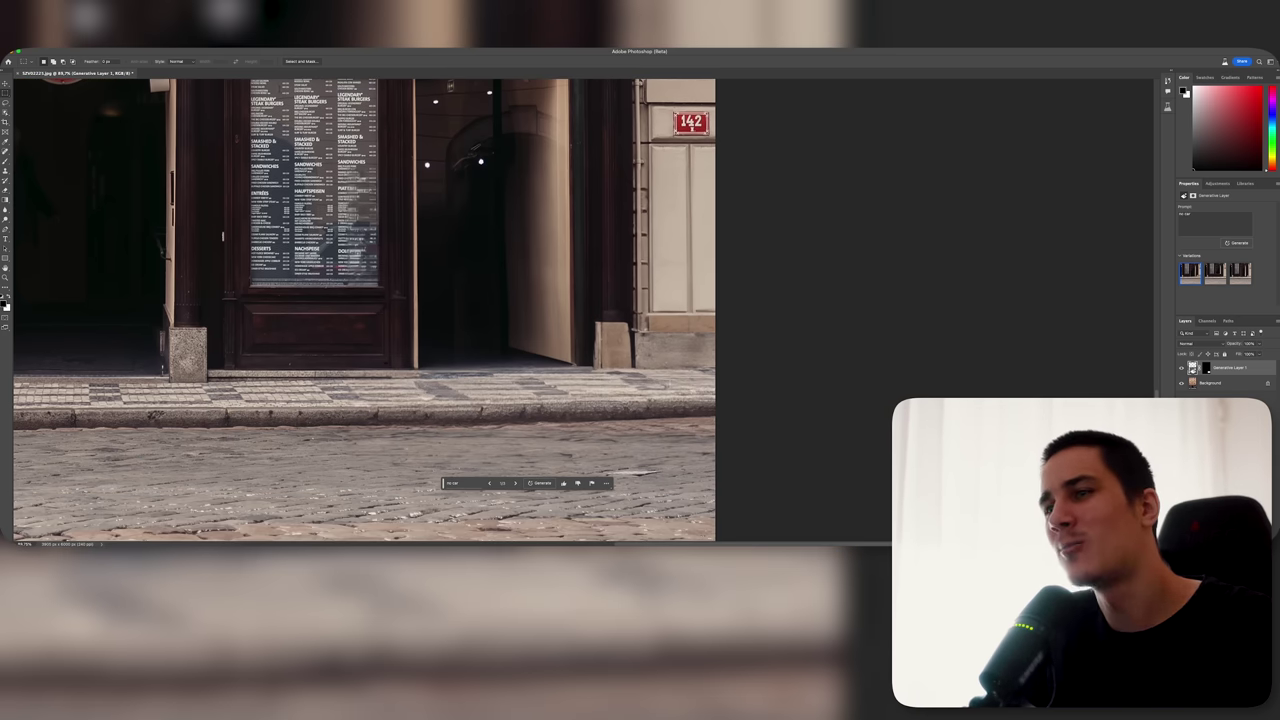
scroll(390, 300, down, 2)
scroll(390, 300, up, 2)
scroll(390, 300, up, 1)
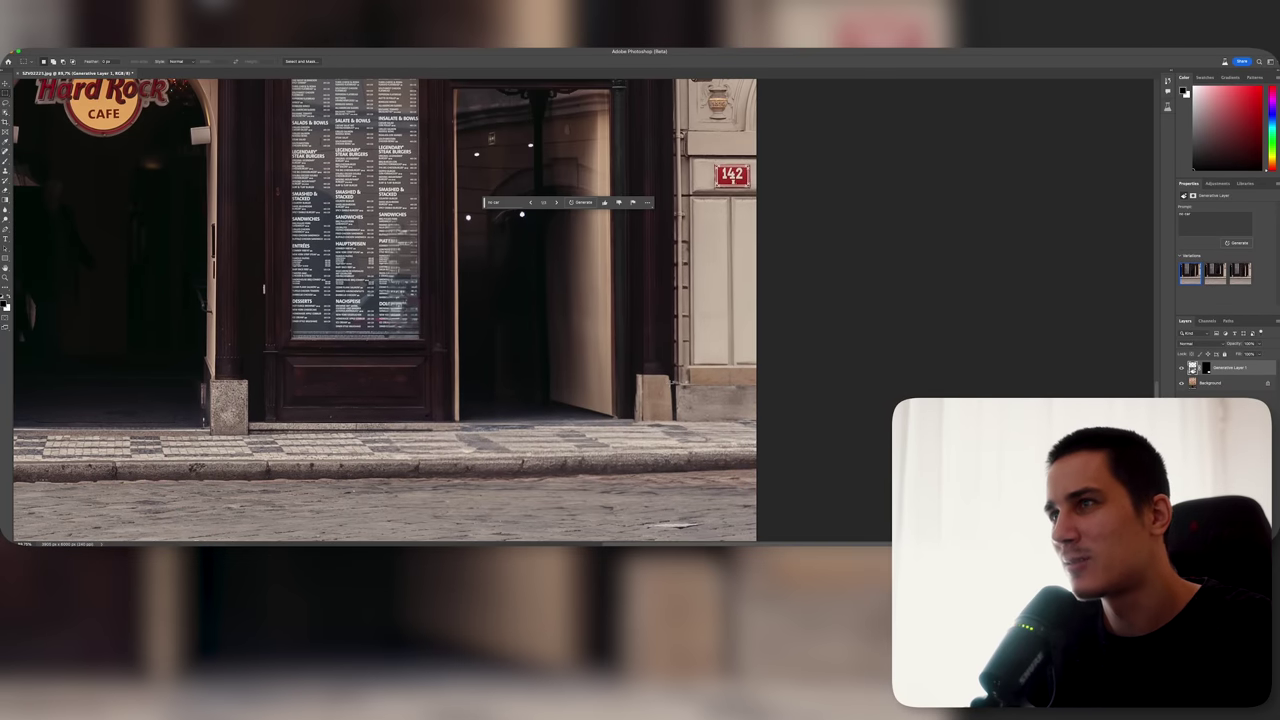
scroll(669, 383, up, 3)
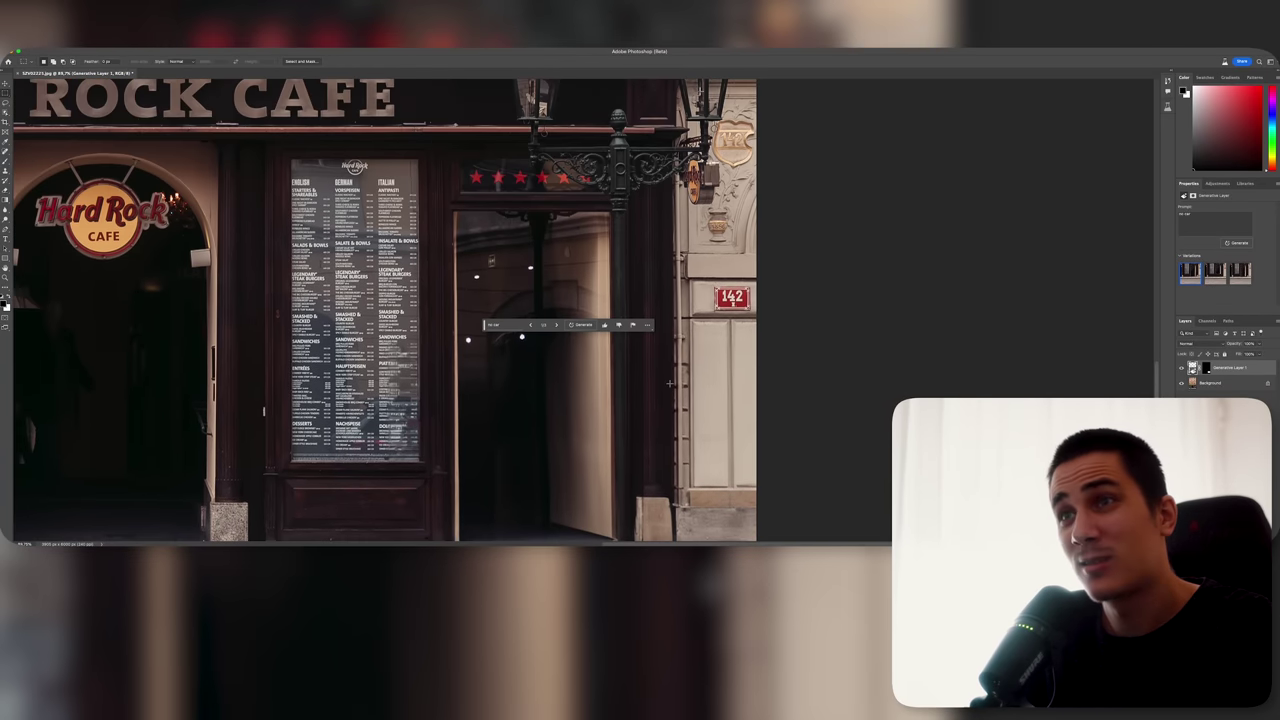
scroll(669, 383, down, 2)
scroll(640, 390, left, 2)
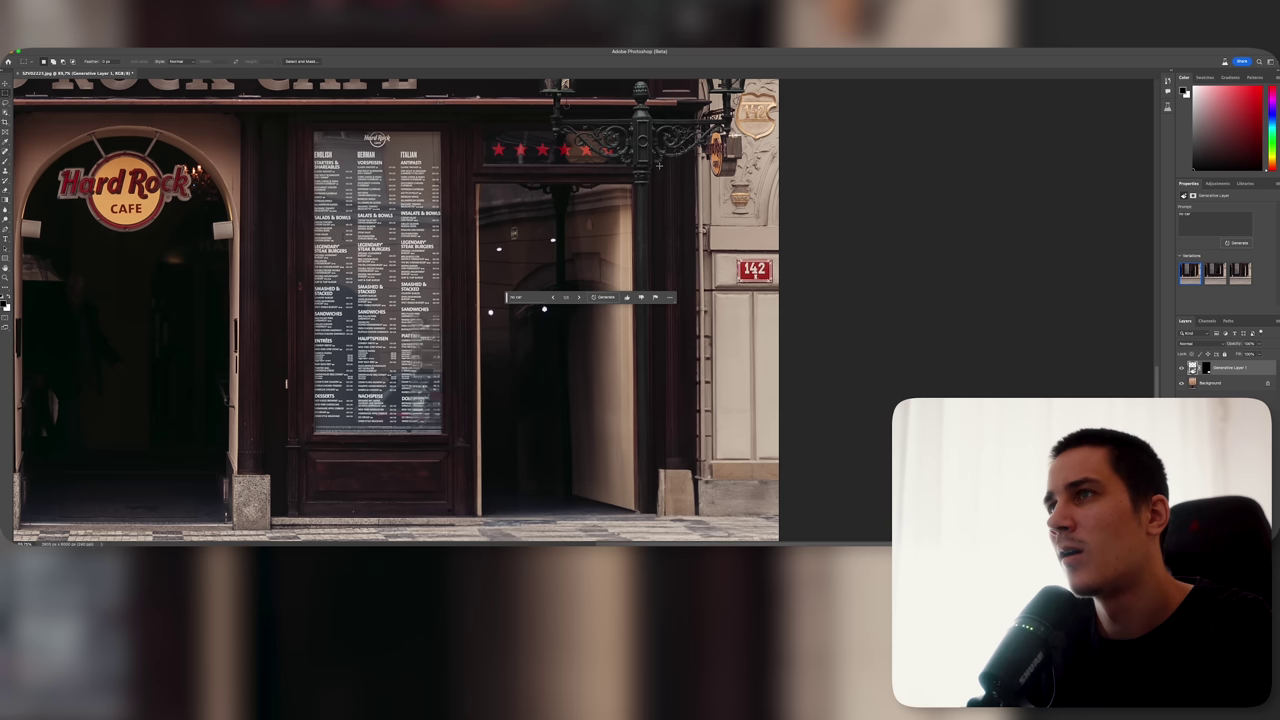
scroll(584, 395, left, 5)
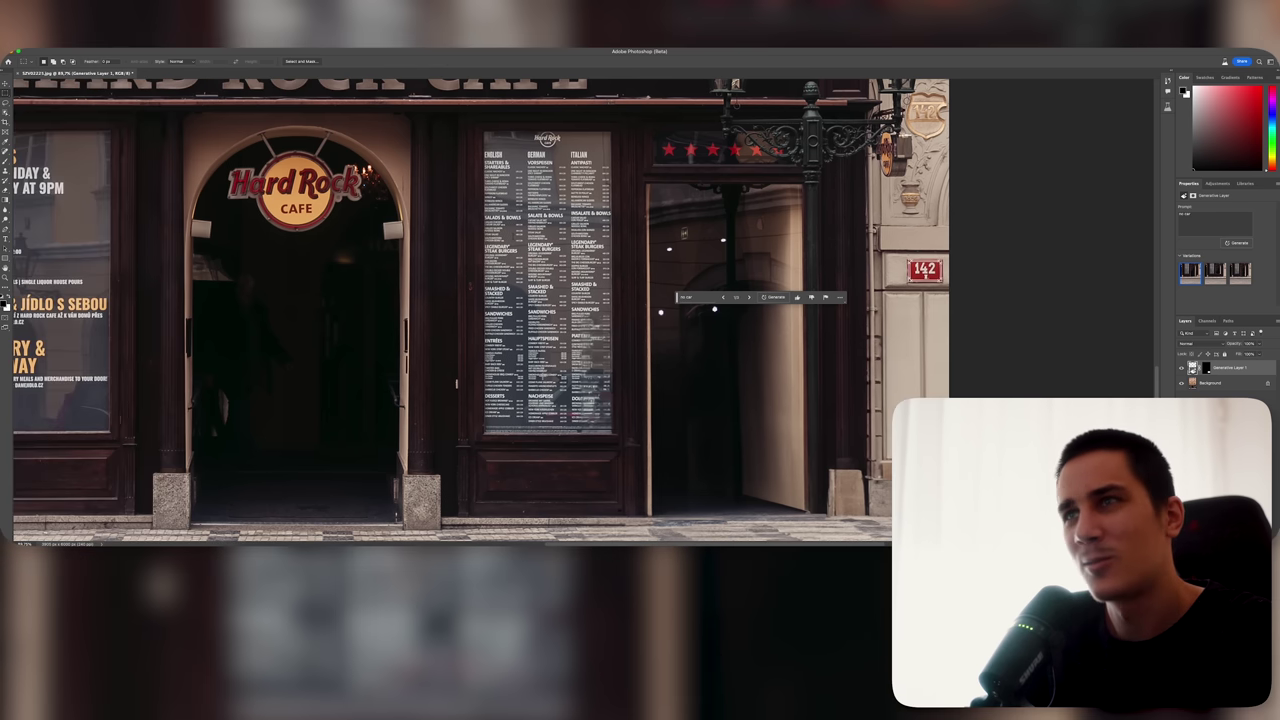
scroll(542, 375, right, 4)
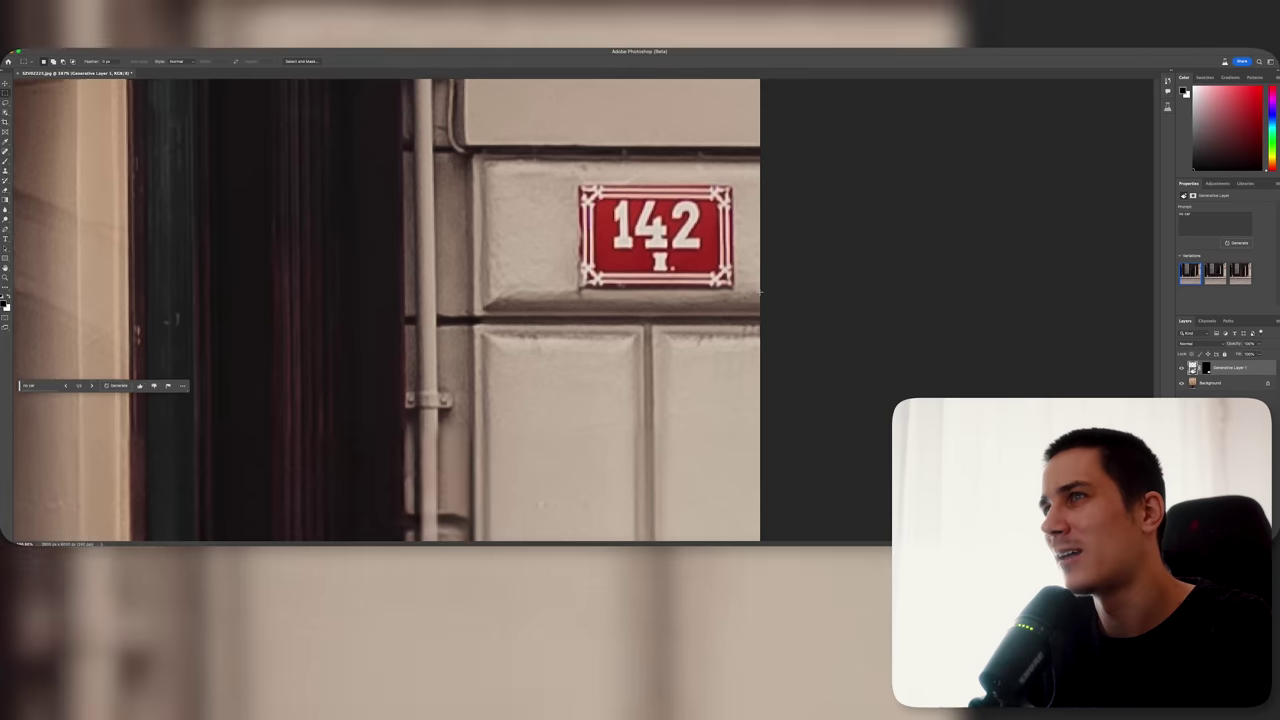
Step: Run Generative Fill on the selection and type the prompt 'a táblán lévő feliratot 40-re'
key(Return)
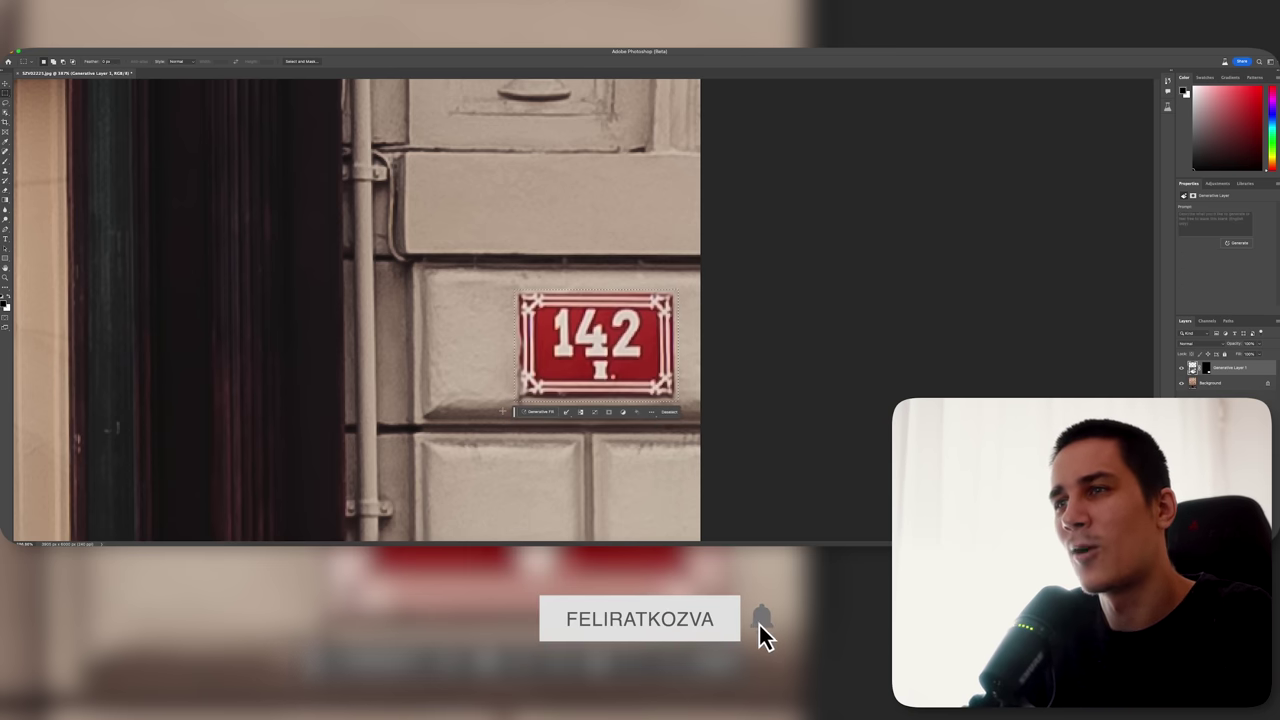
text(a táblán lév)
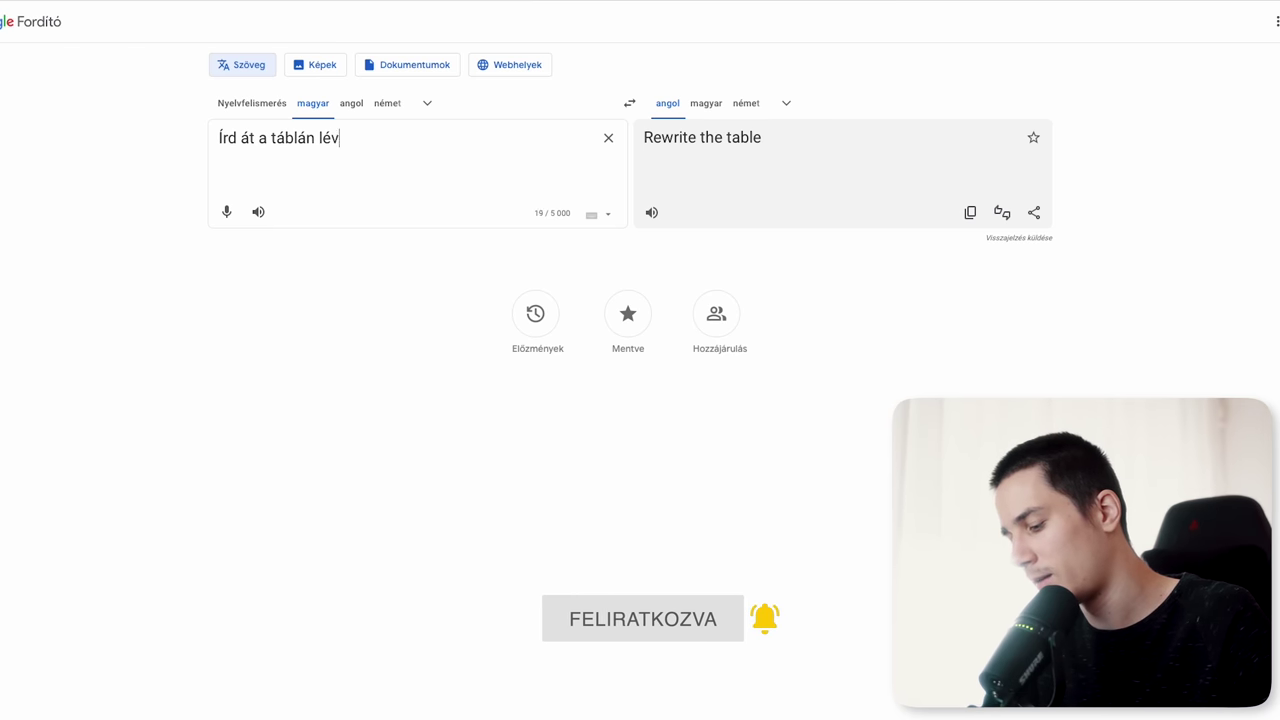
text(ő feliratot 40-re)
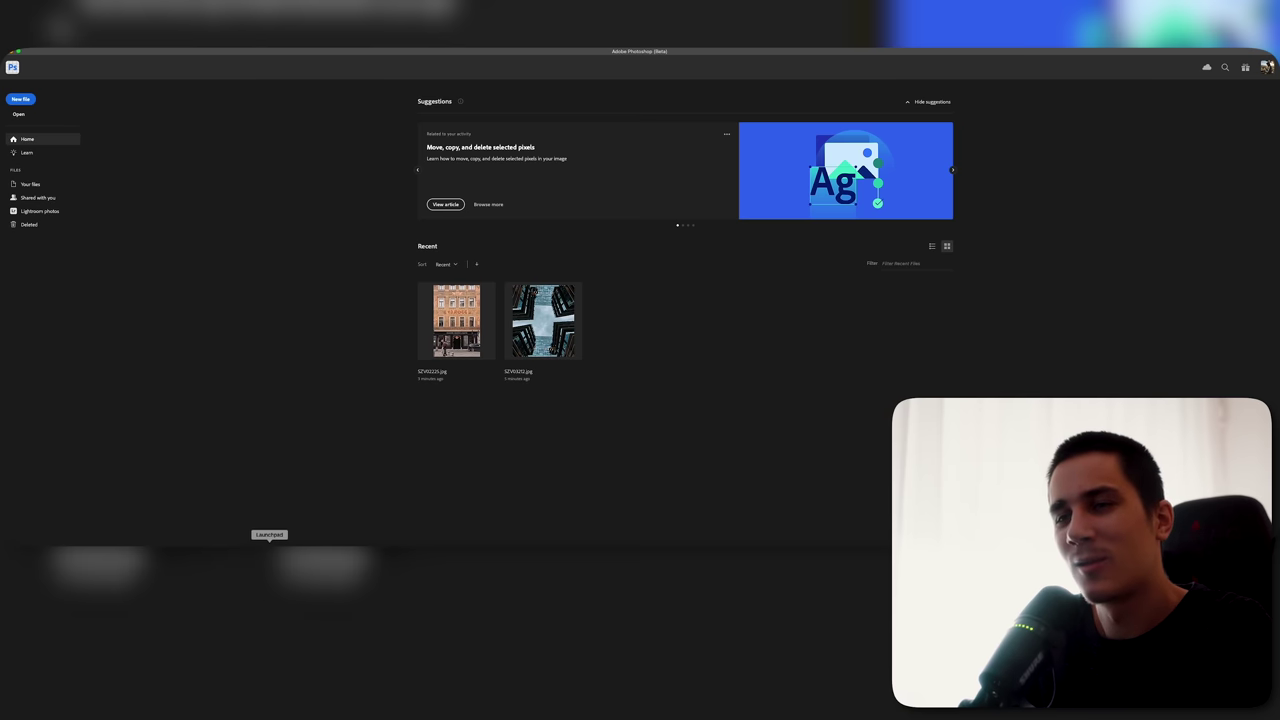
Step: Switch to the Chrome article about Photoshop Generative Fill
click(305, 562)
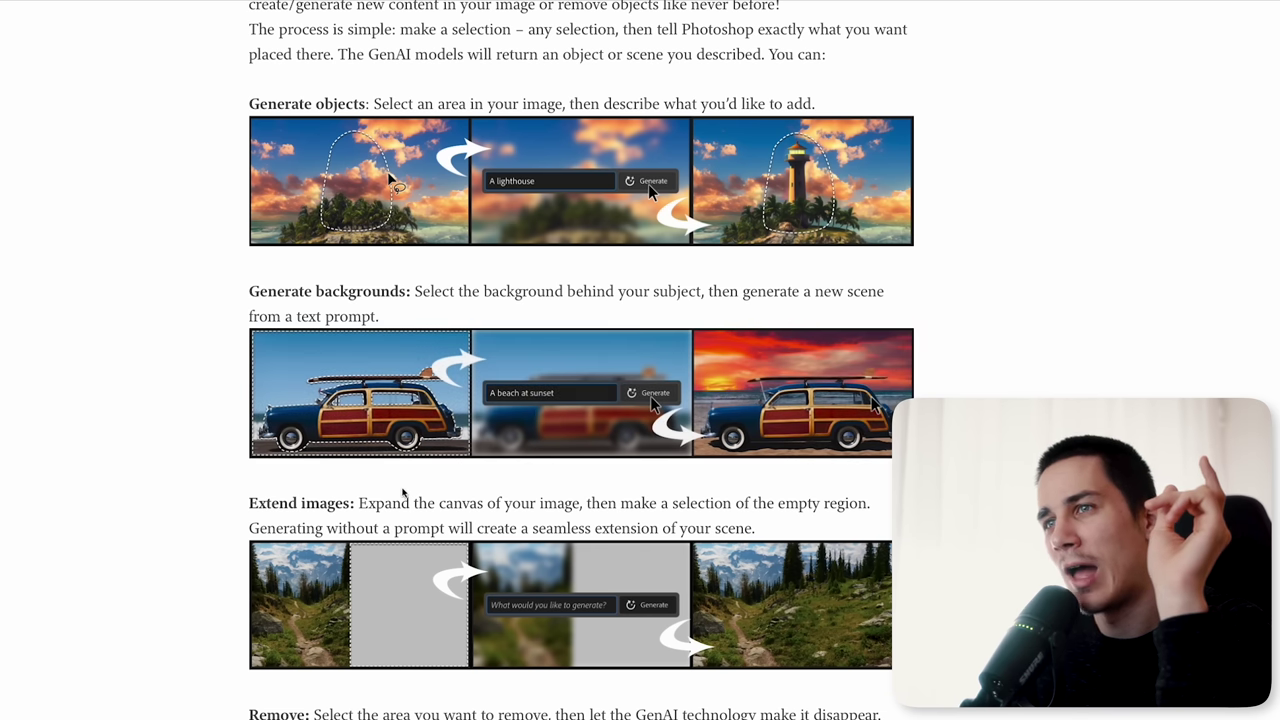
Step: Scroll the article through Generate objects, Generate backgrounds, Extend images and Remove
scroll(413, 567, down, 2)
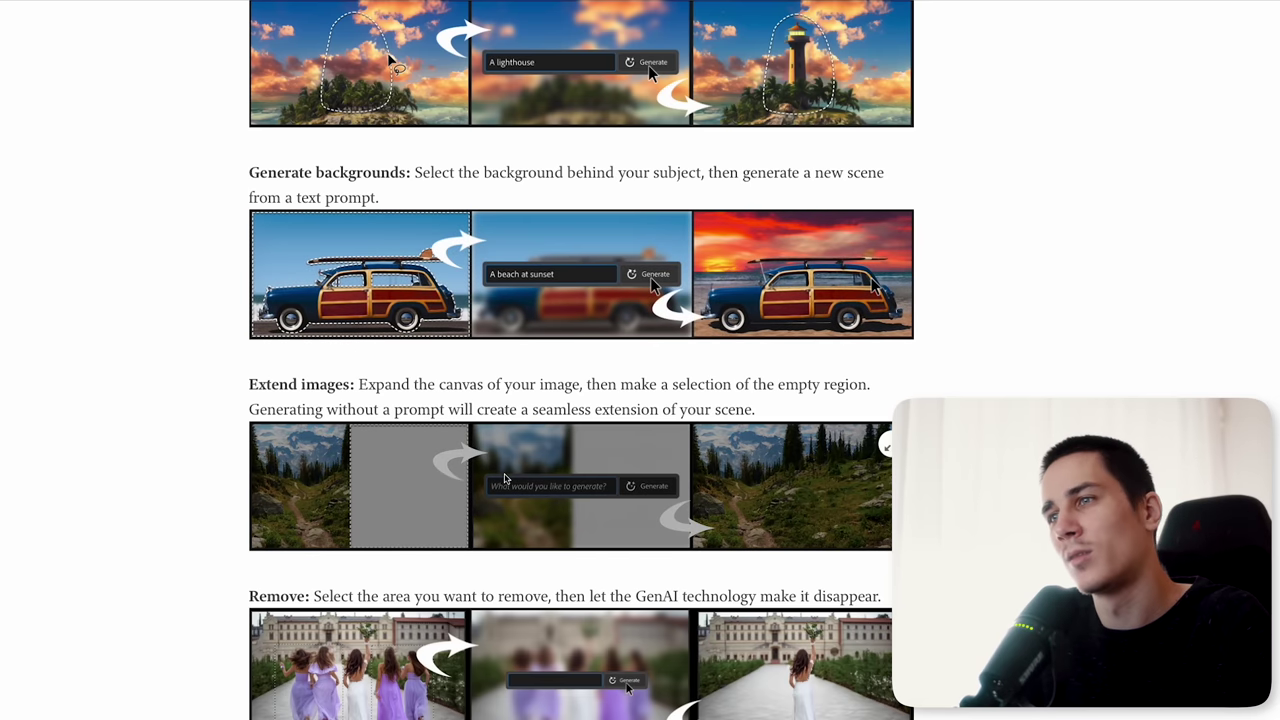
scroll(505, 478, down, 2)
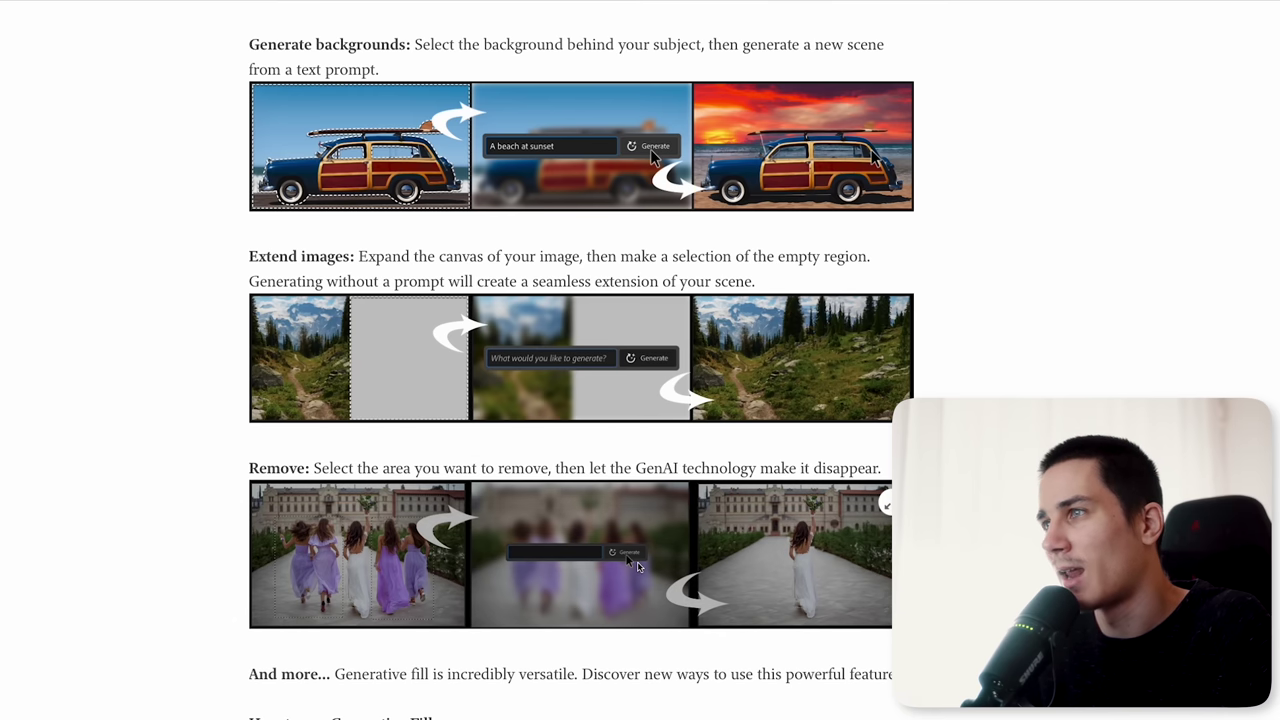
scroll(580, 360, down, 2)
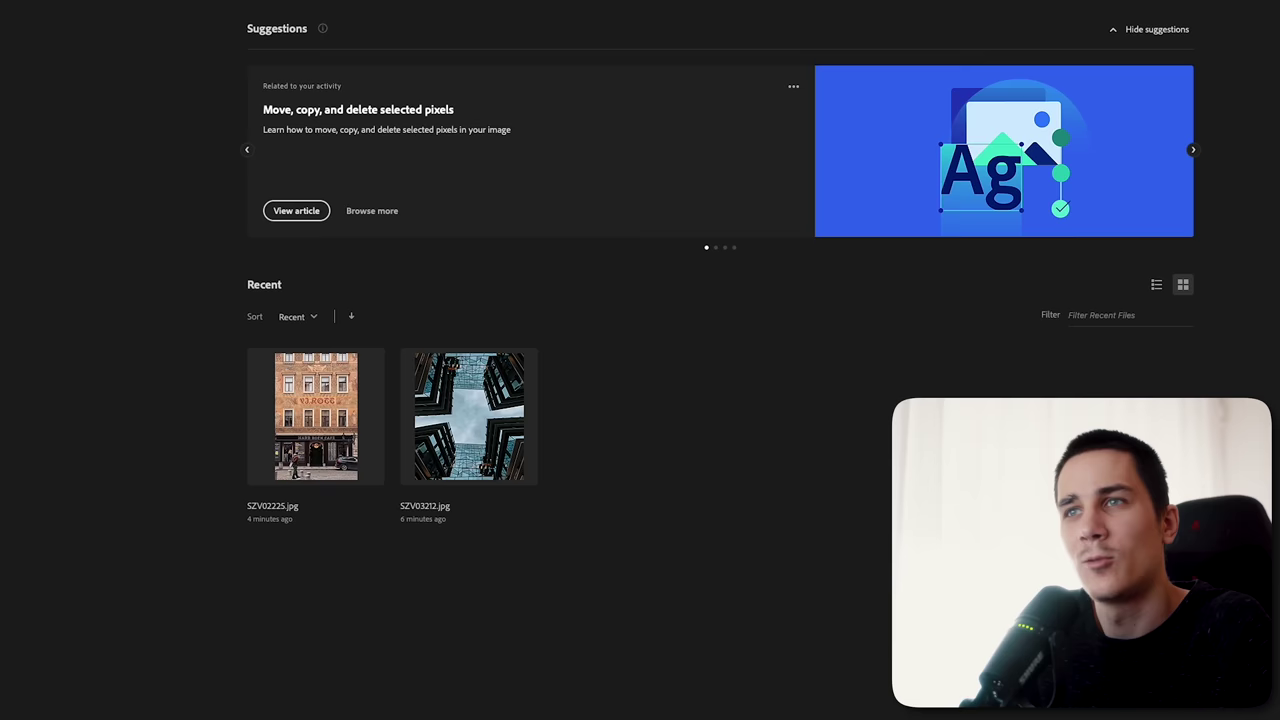
Step: Open the palm-tree photo and box-select around the palm
key(Up)
key(Left)
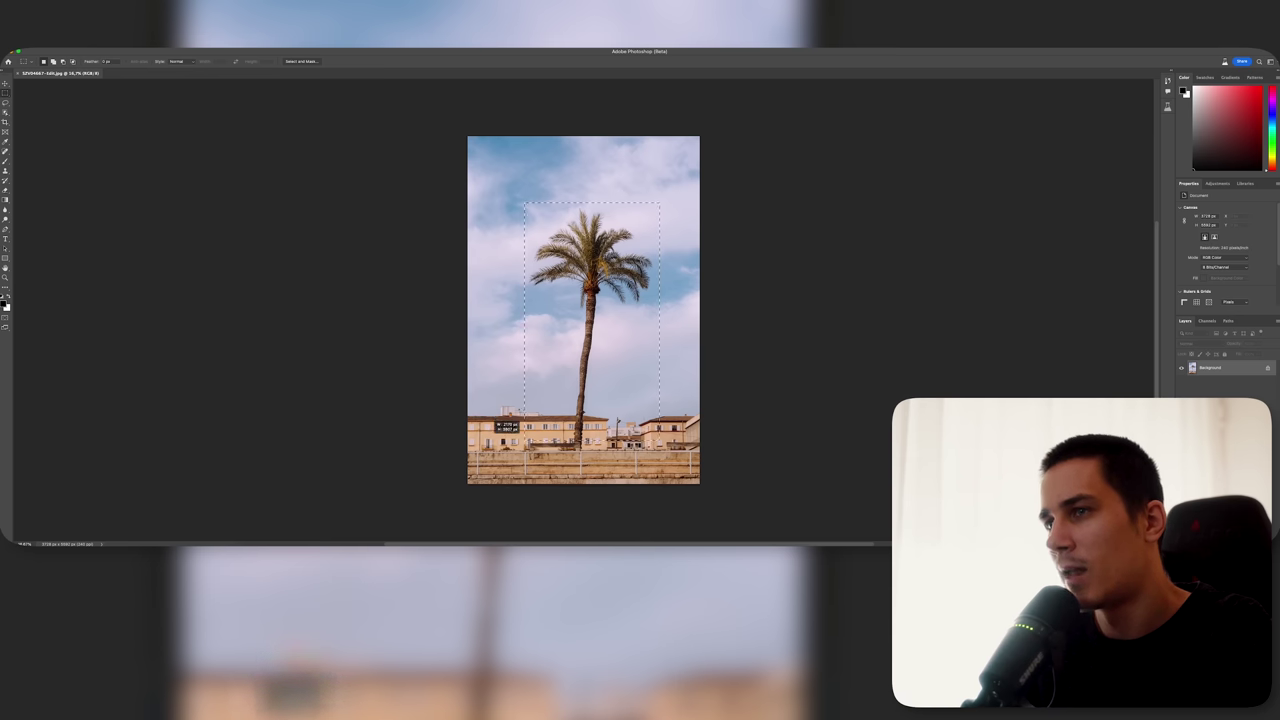
drag(659, 203, 518, 453)
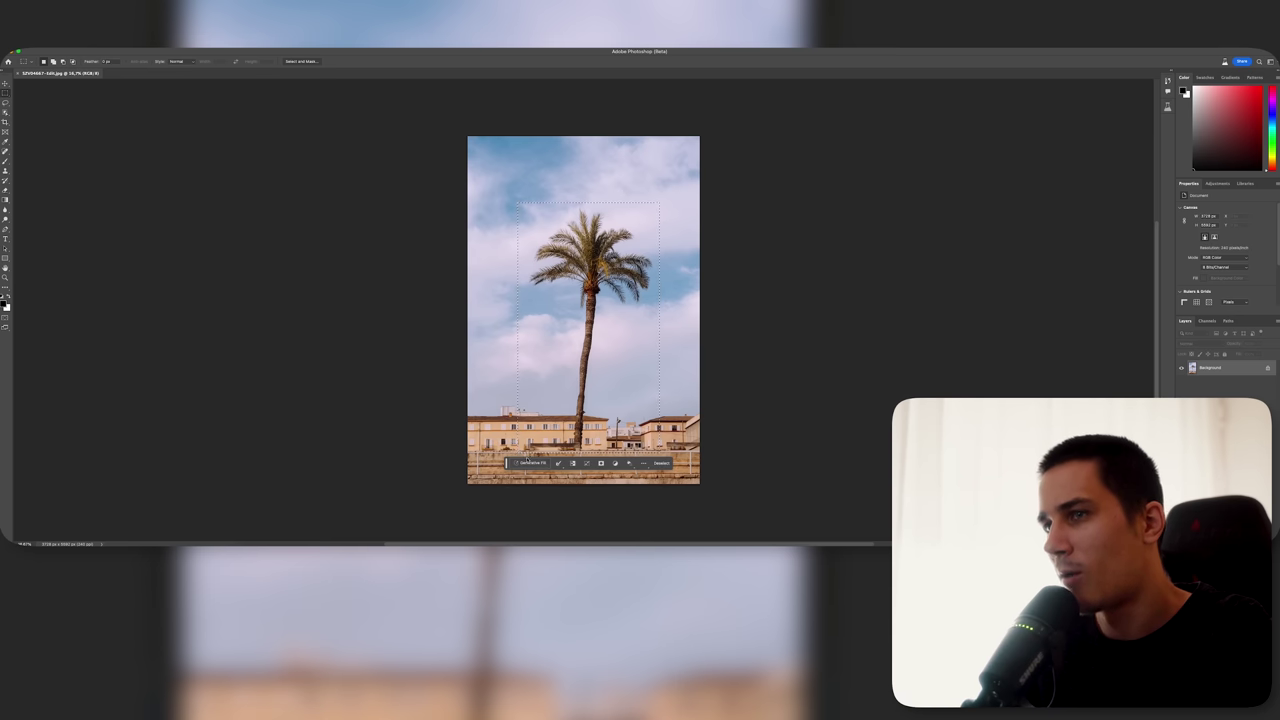
Step: Run Generative Fill on the box, then switch to the Lasso tool
click(530, 463)
click(633, 671)
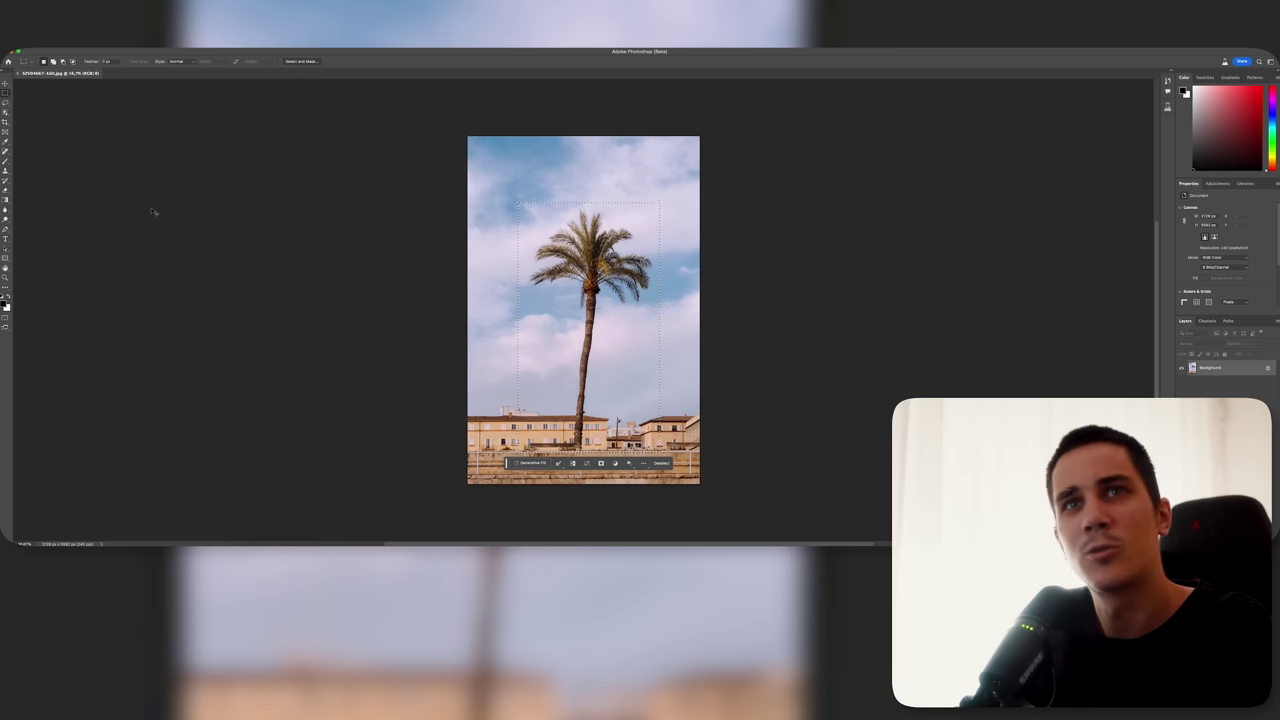
right_click(5, 103)
click(40, 96)
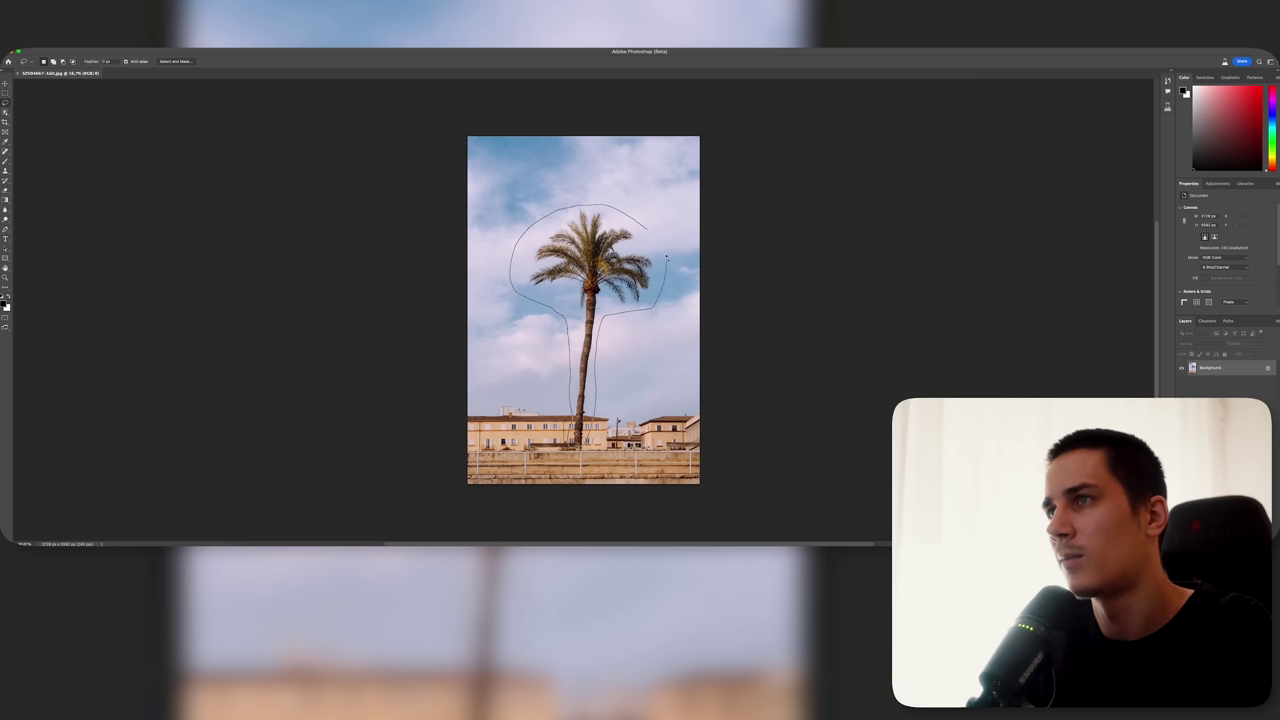
Step: Lasso the palm tree, Generative Fill it with an empty prompt, and zoom to inspect the facade
drag(666, 257, 639, 272)
click(530, 457)
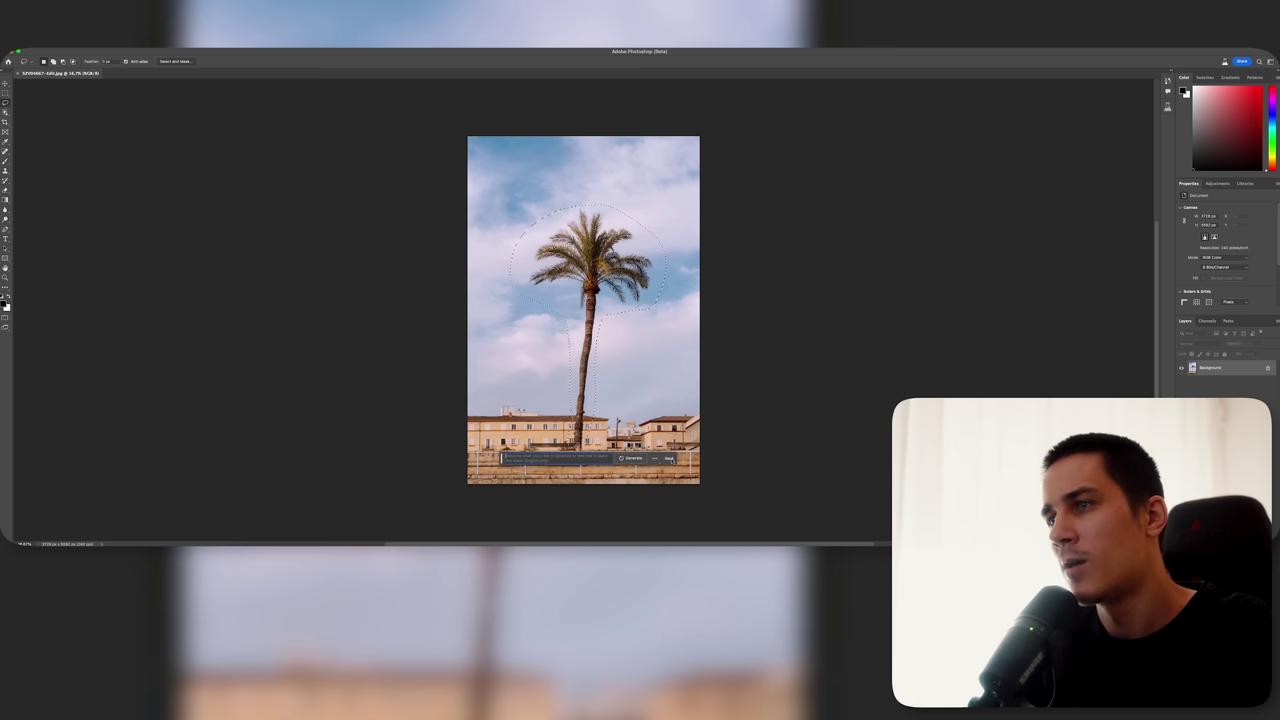
click(641, 459)
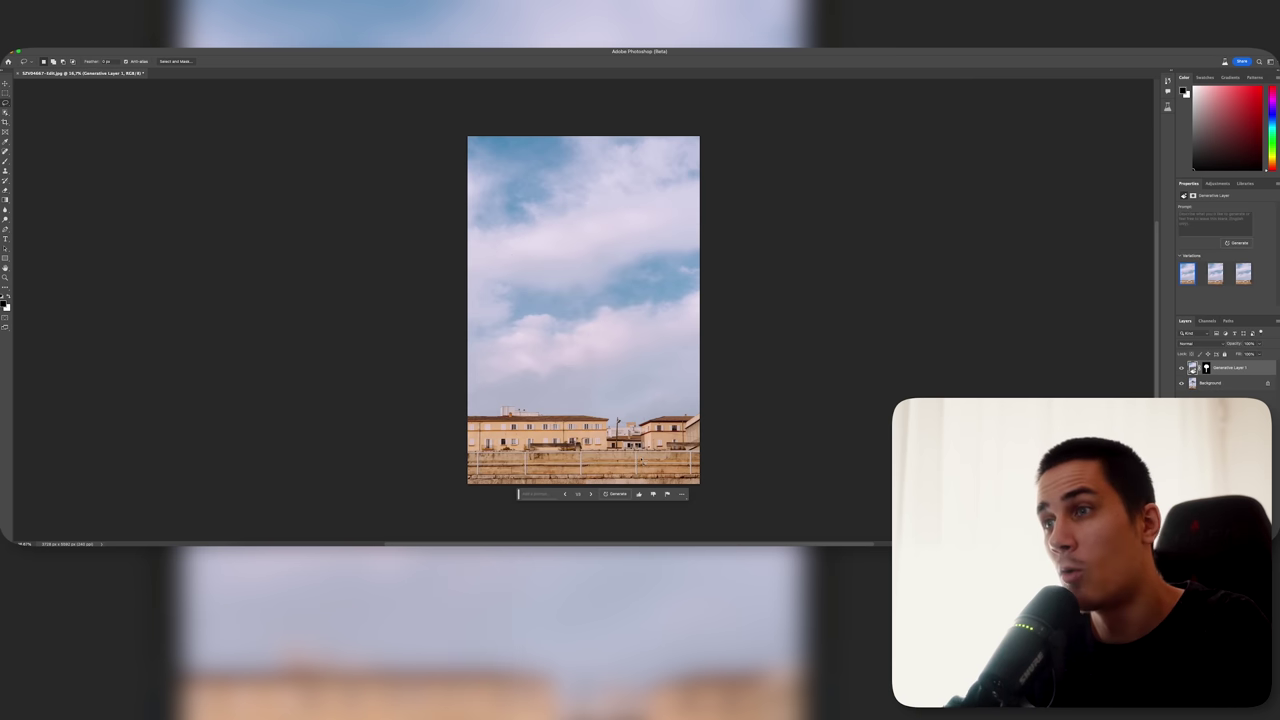
scroll(561, 444, up, 3)
scroll(561, 444, up, 5)
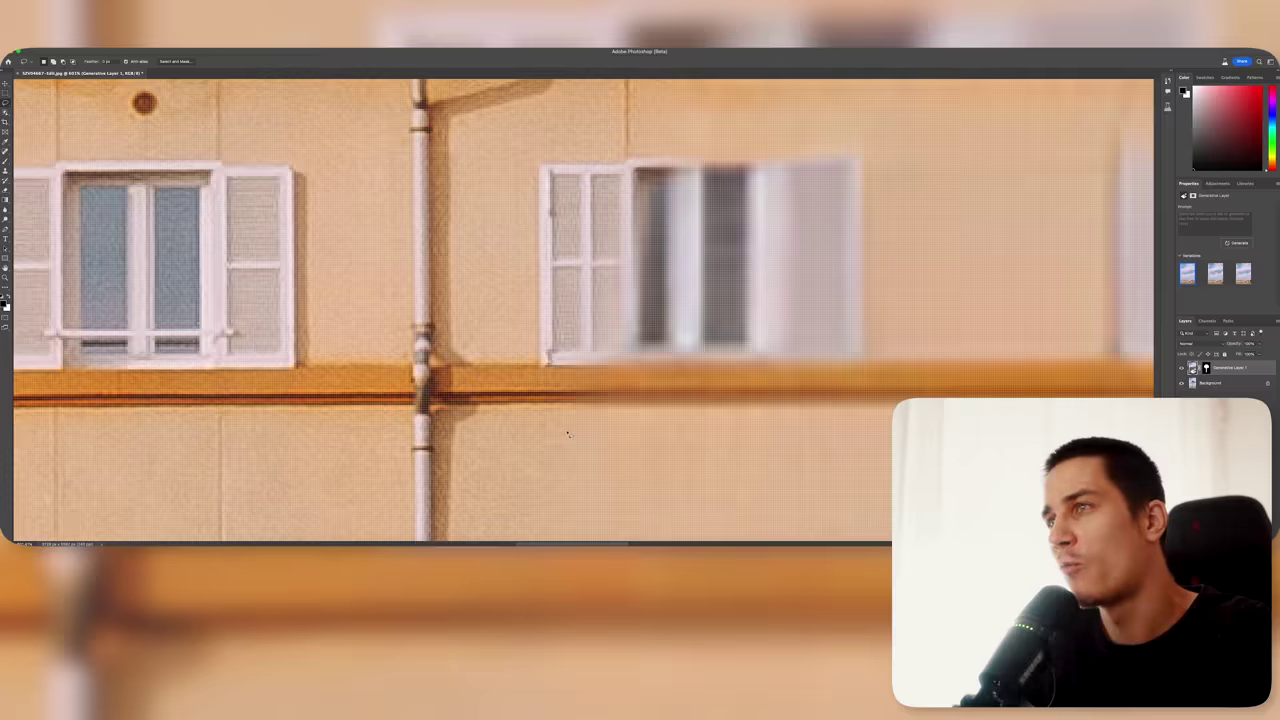
scroll(600, 440, up, 3)
scroll(686, 432, up, 3)
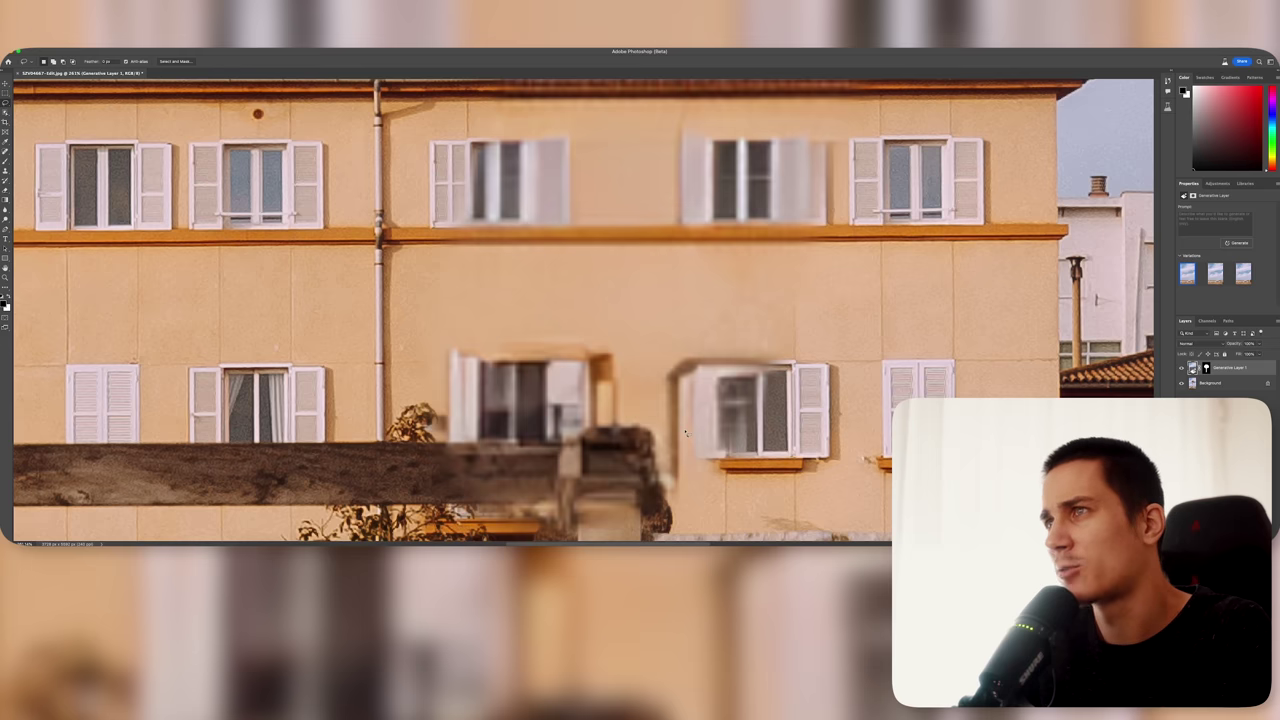
scroll(686, 432, down, 2)
scroll(690, 380, down, 2)
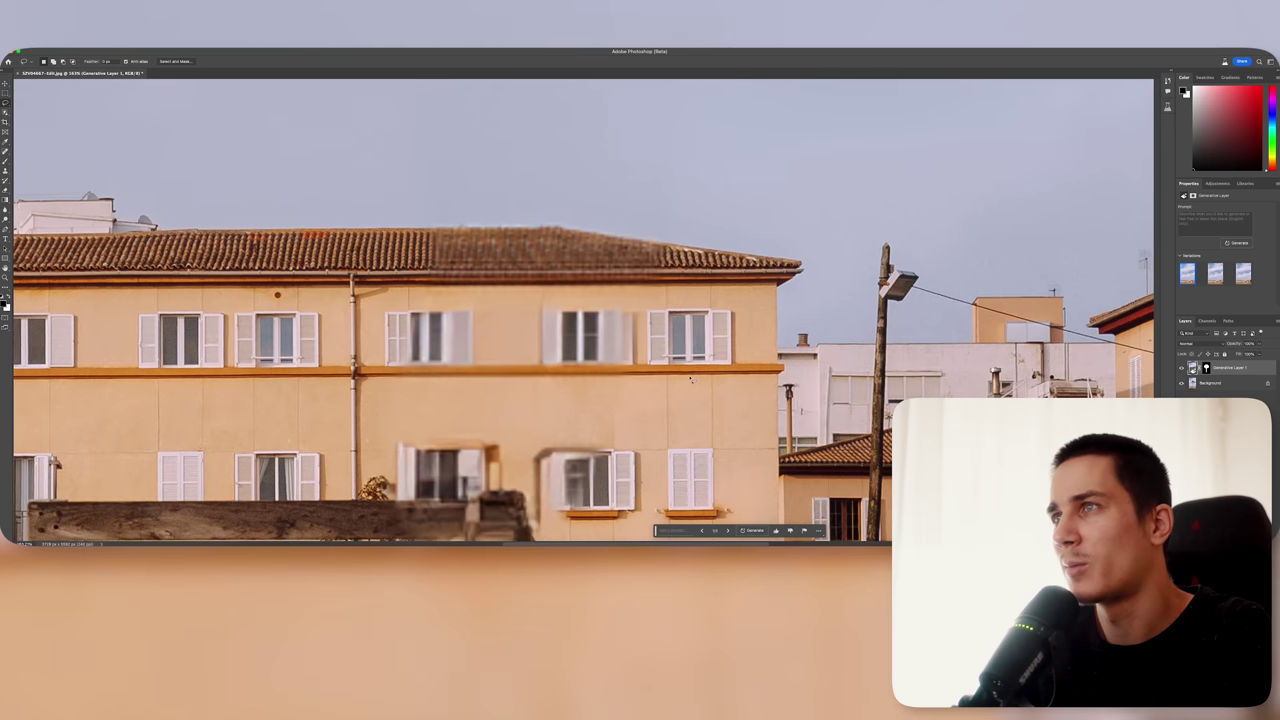
scroll(690, 380, right, 2)
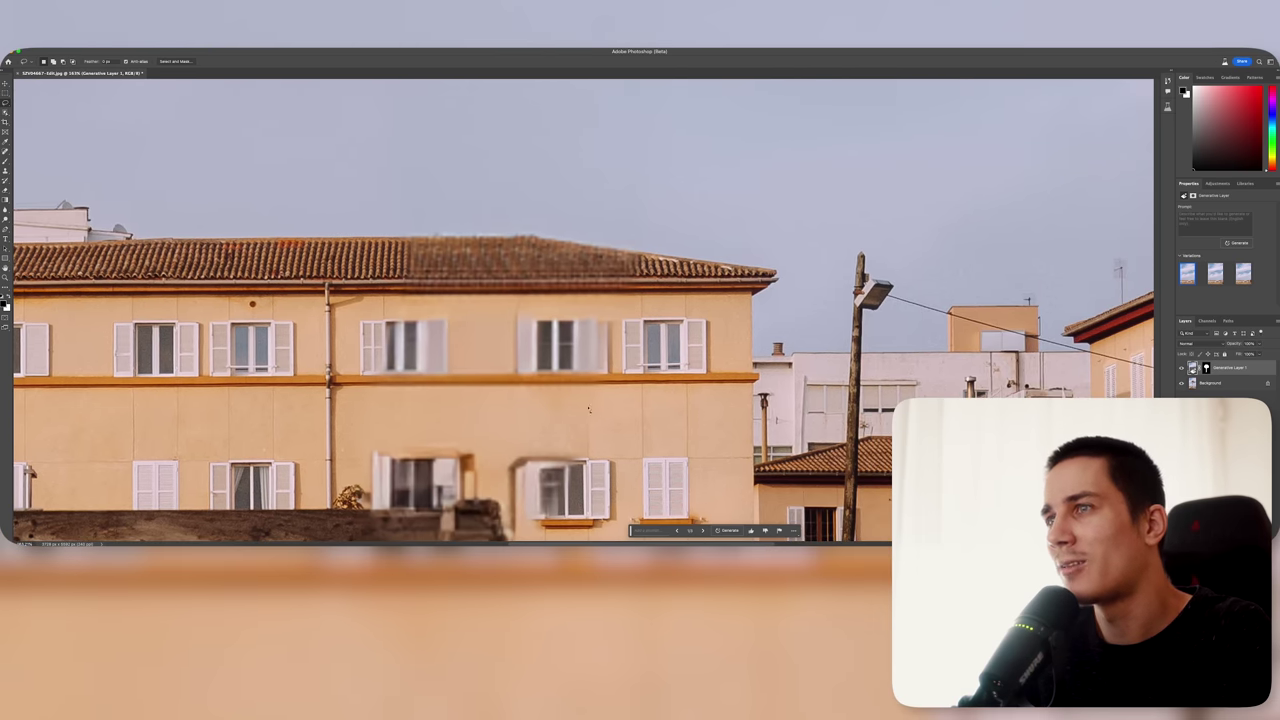
Step: Toggle the generated layer to compare the palm-free result with the original palm tree
click(1184, 368)
click(1184, 368)
click(1184, 368)
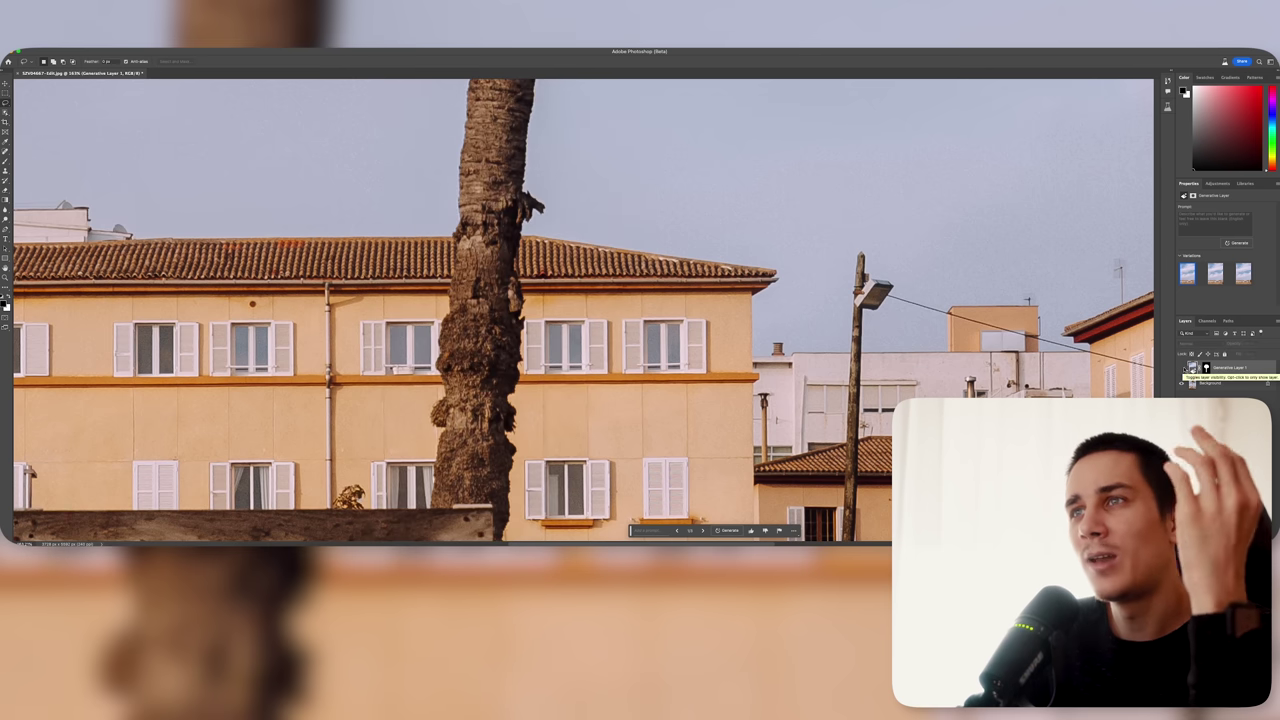
click(1184, 368)
click(1184, 368)
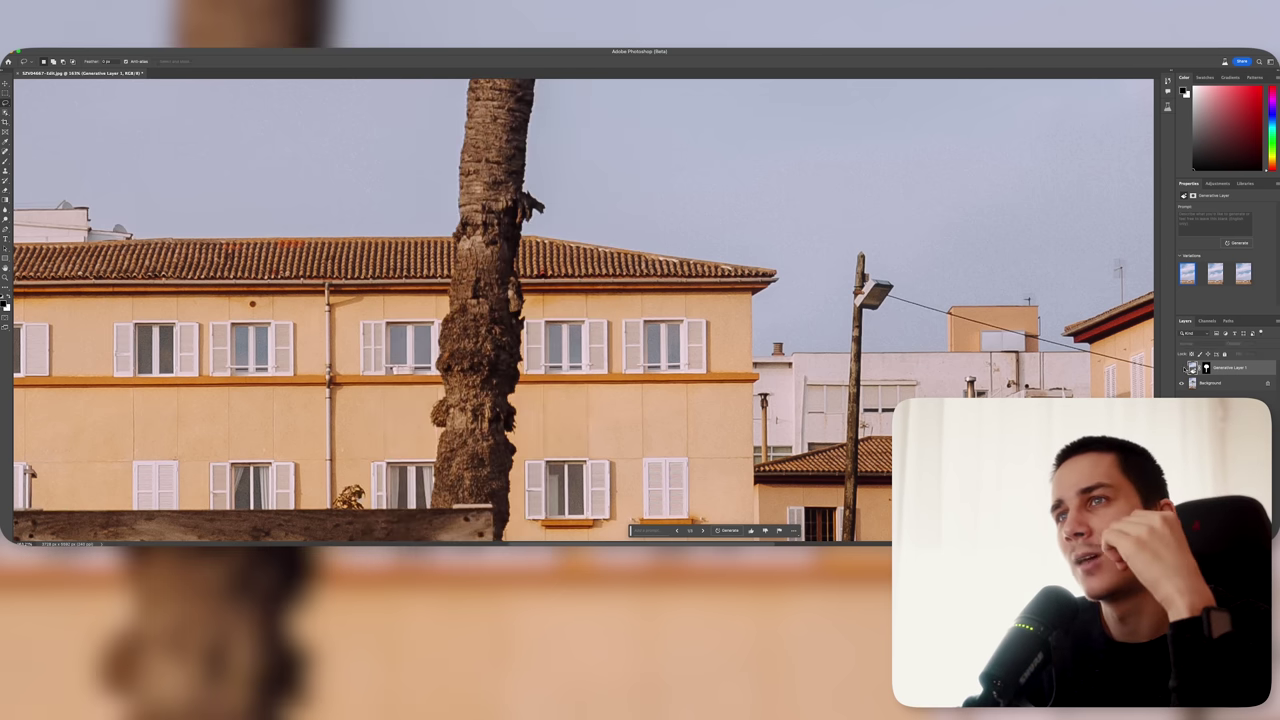
click(1184, 368)
click(1184, 368)
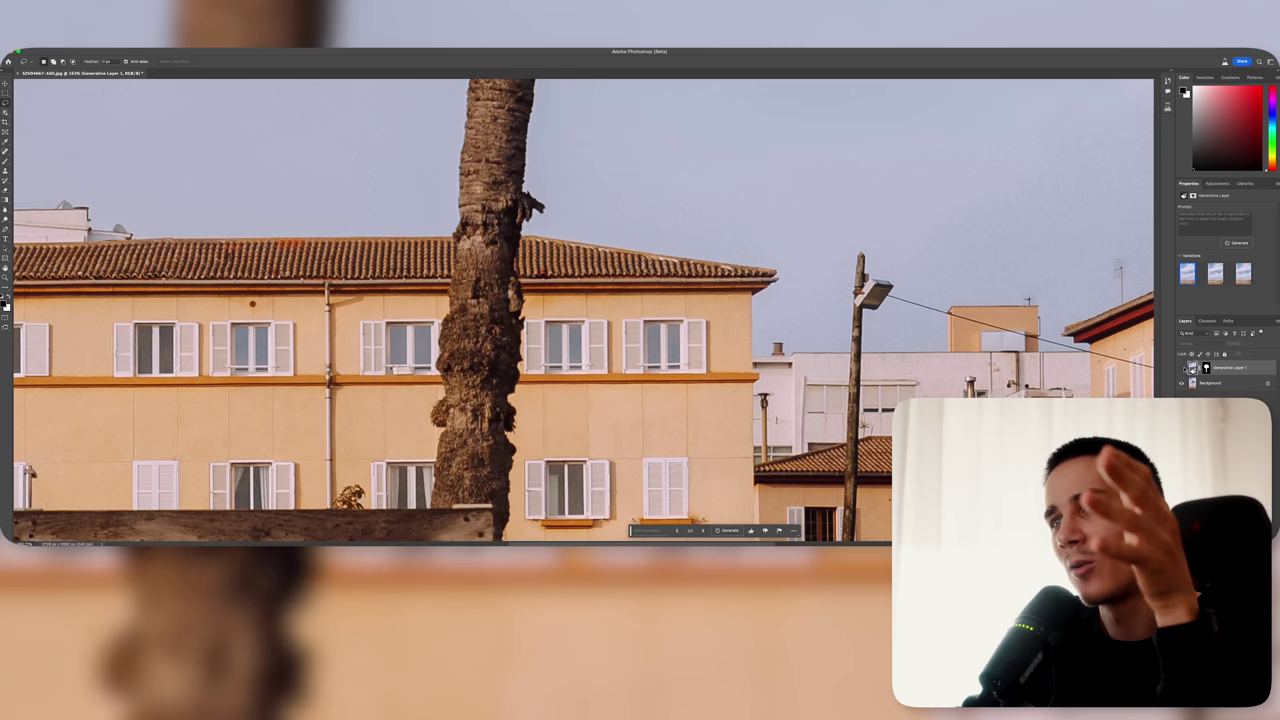
click(1185, 368)
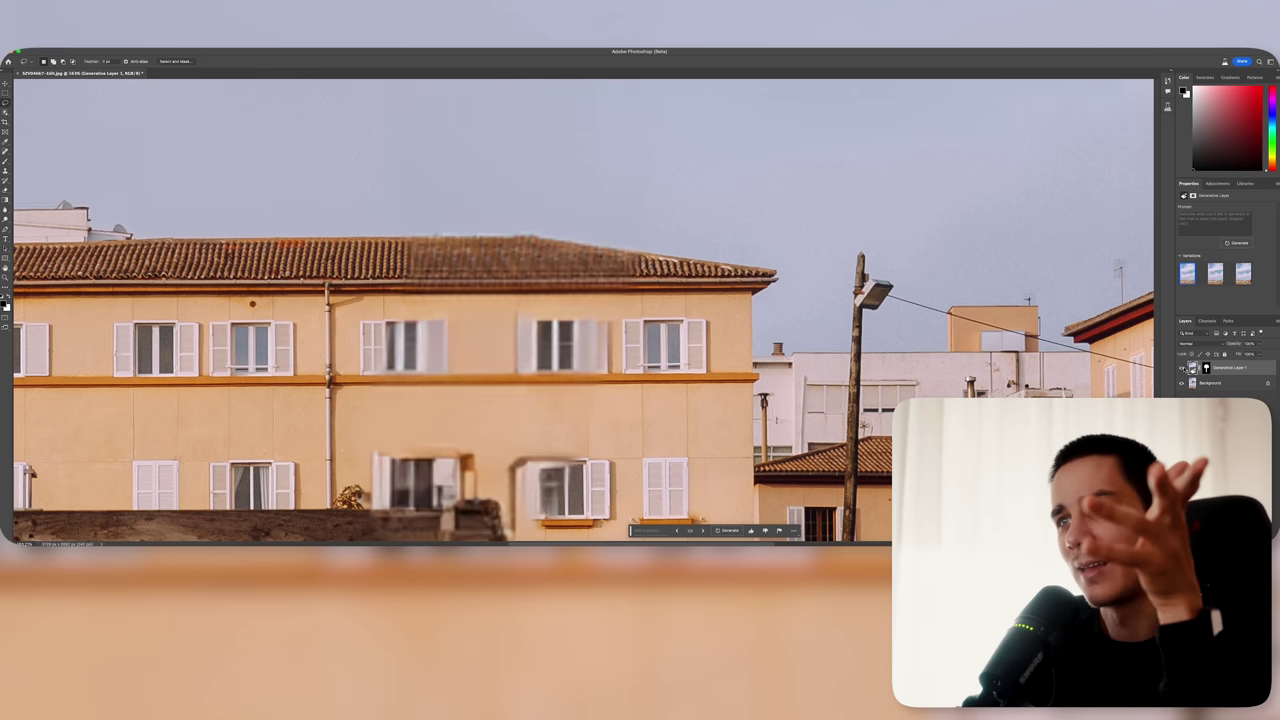
click(1185, 368)
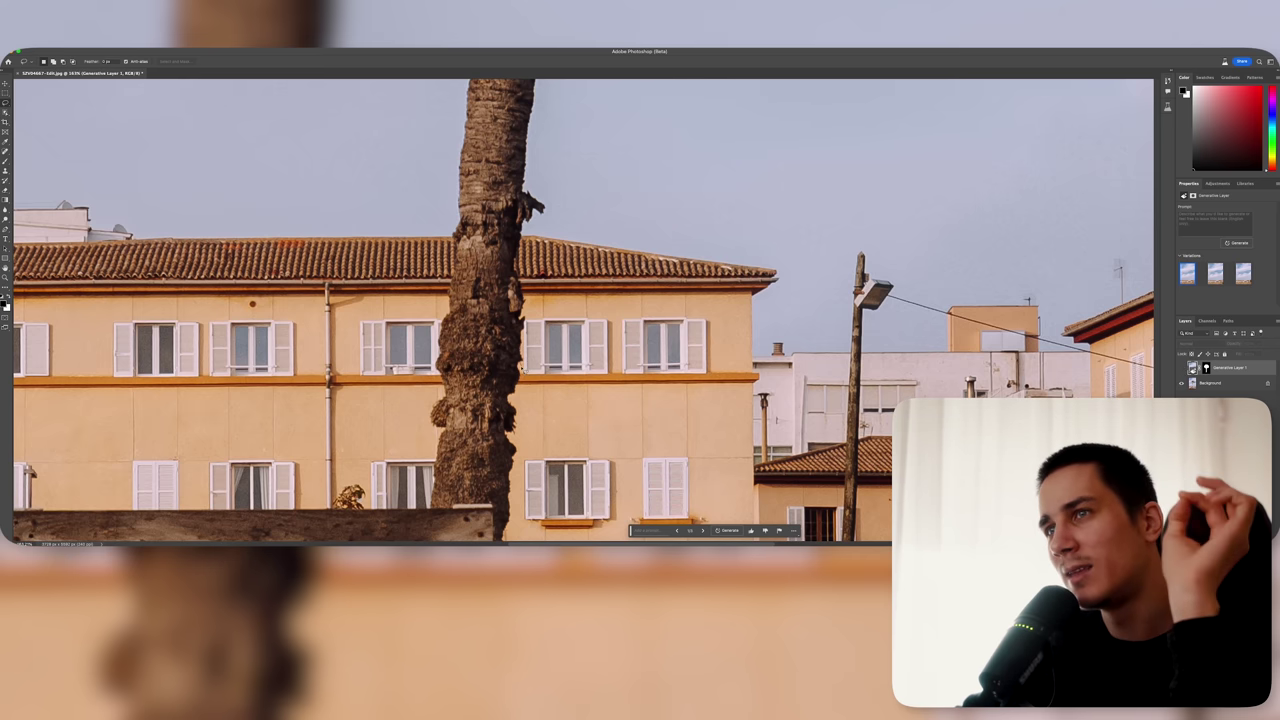
scroll(636, 406, left, 3)
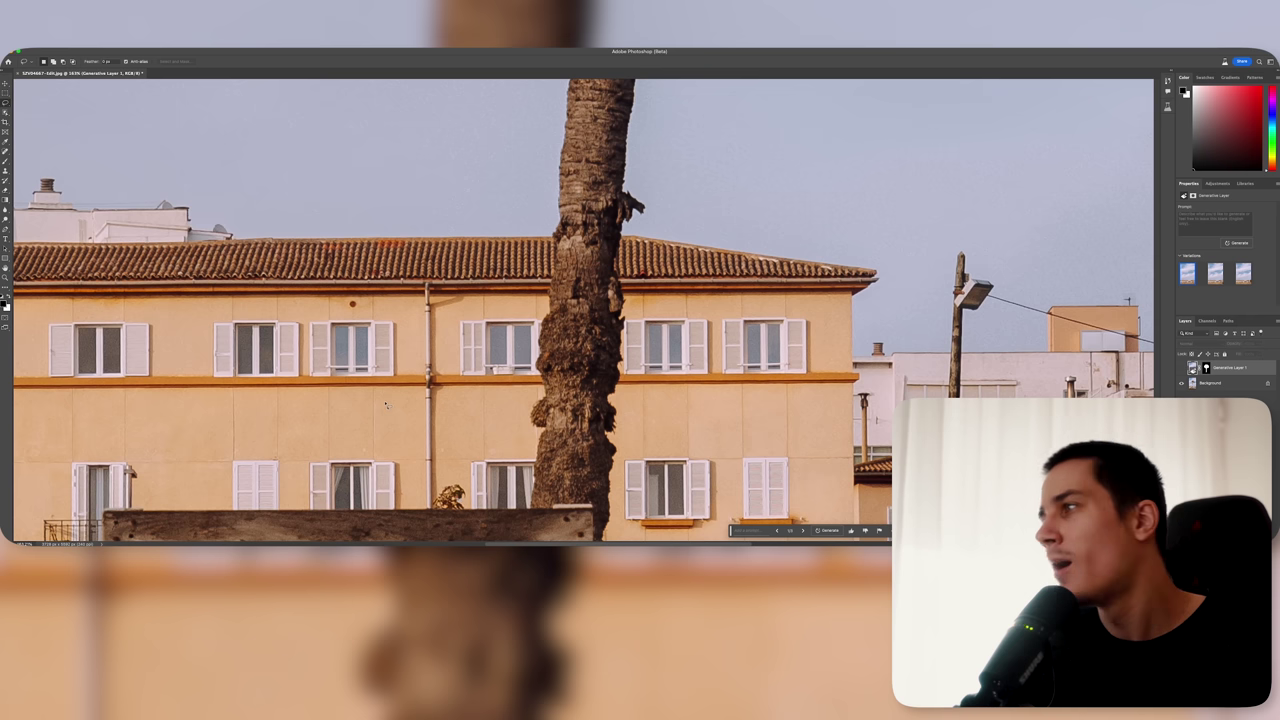
click(1182, 368)
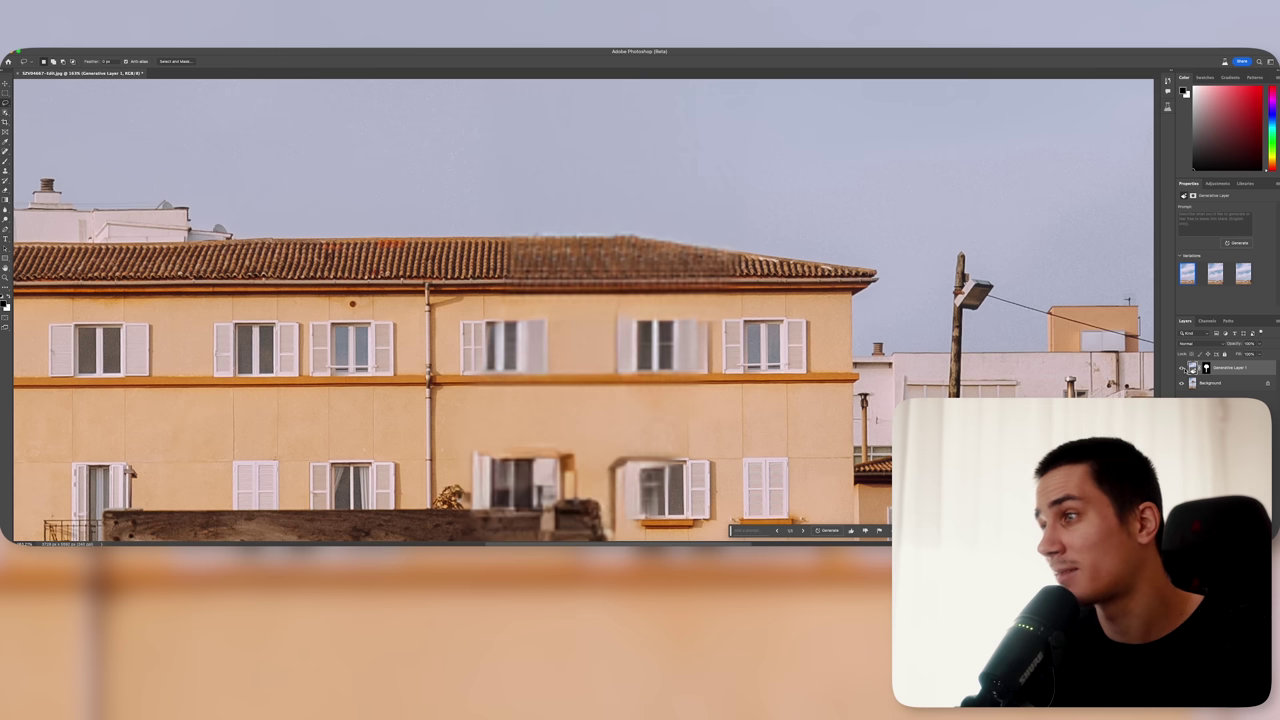
click(1182, 368)
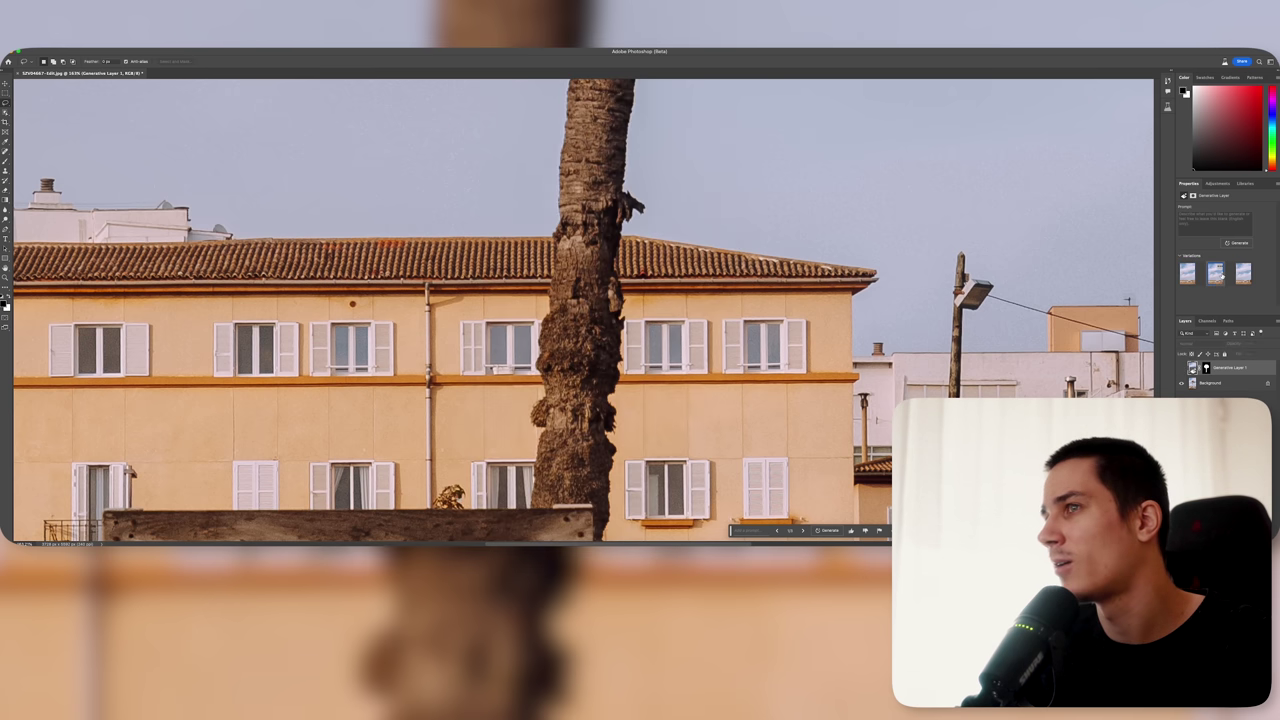
click(1182, 368)
Step: Preview the three window variations on the building and settle on the first one
click(1188, 276)
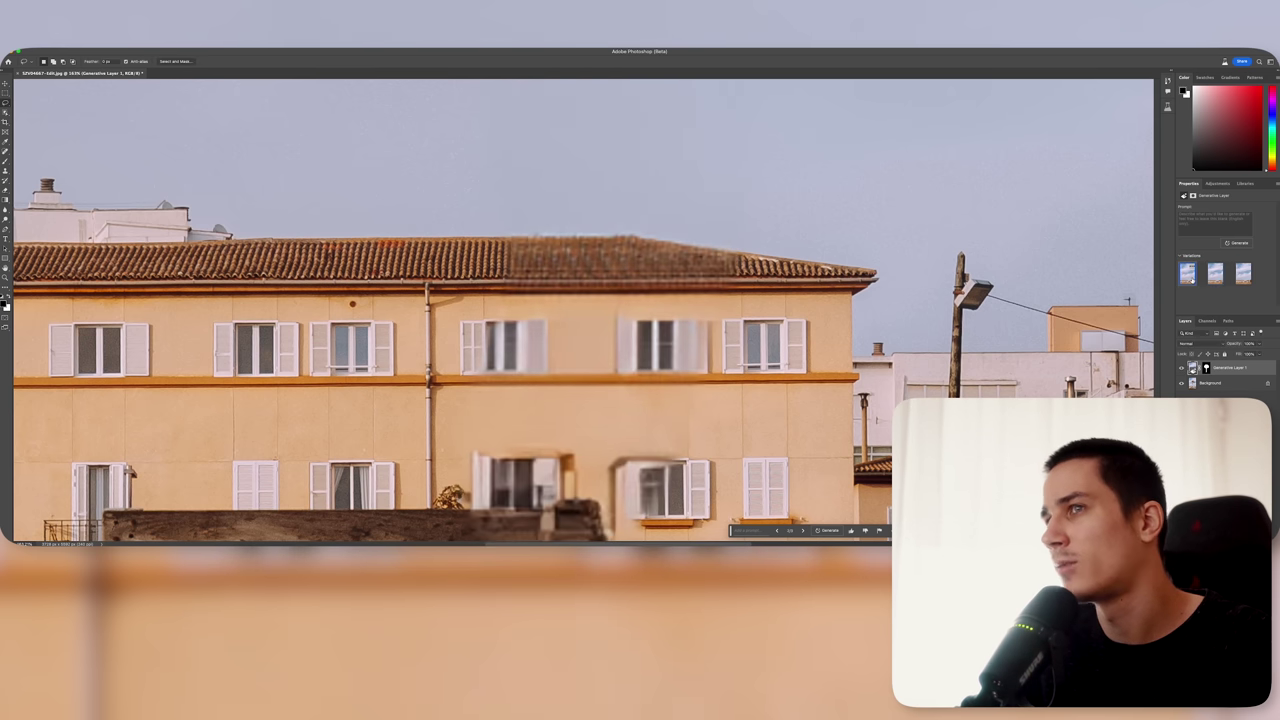
click(1215, 274)
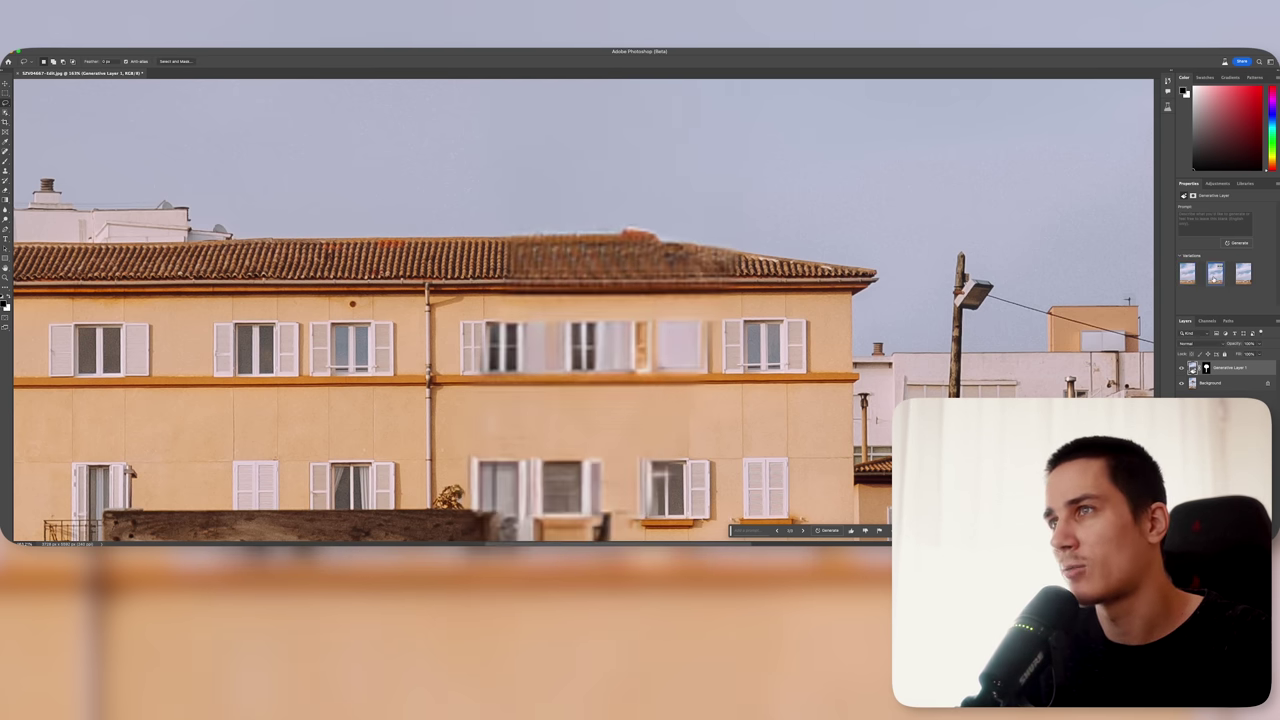
click(1243, 274)
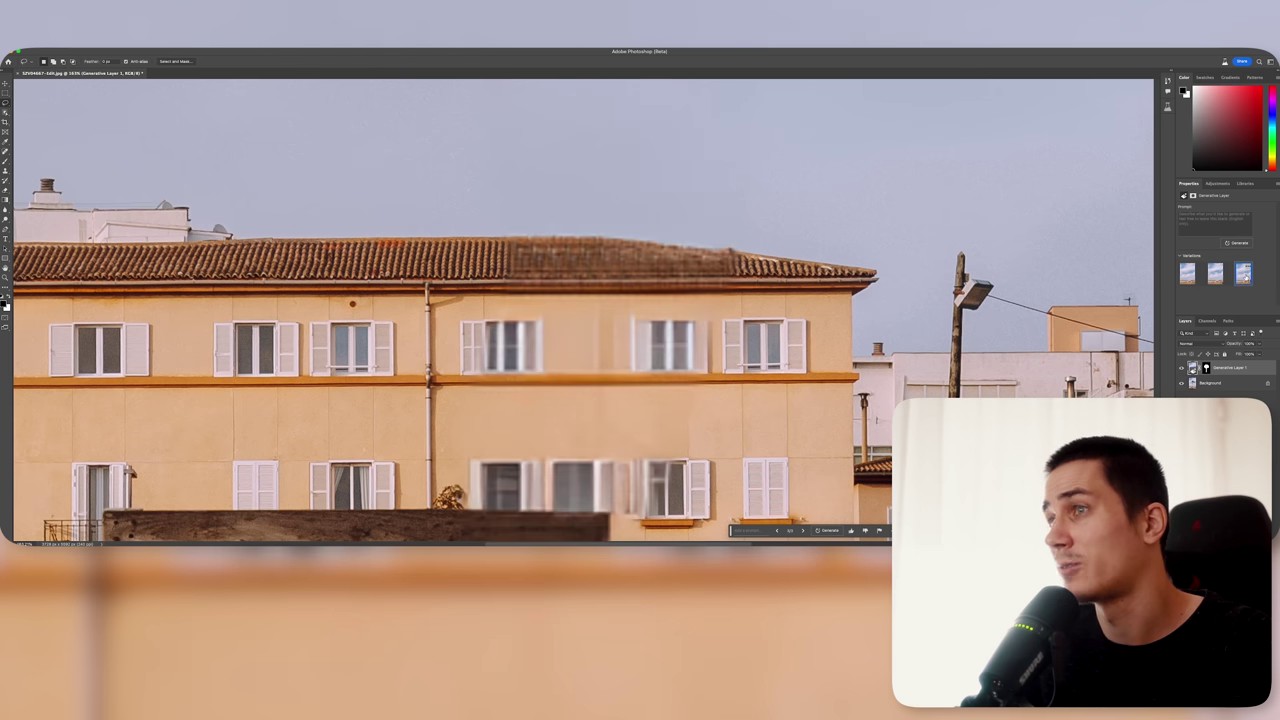
click(1187, 274)
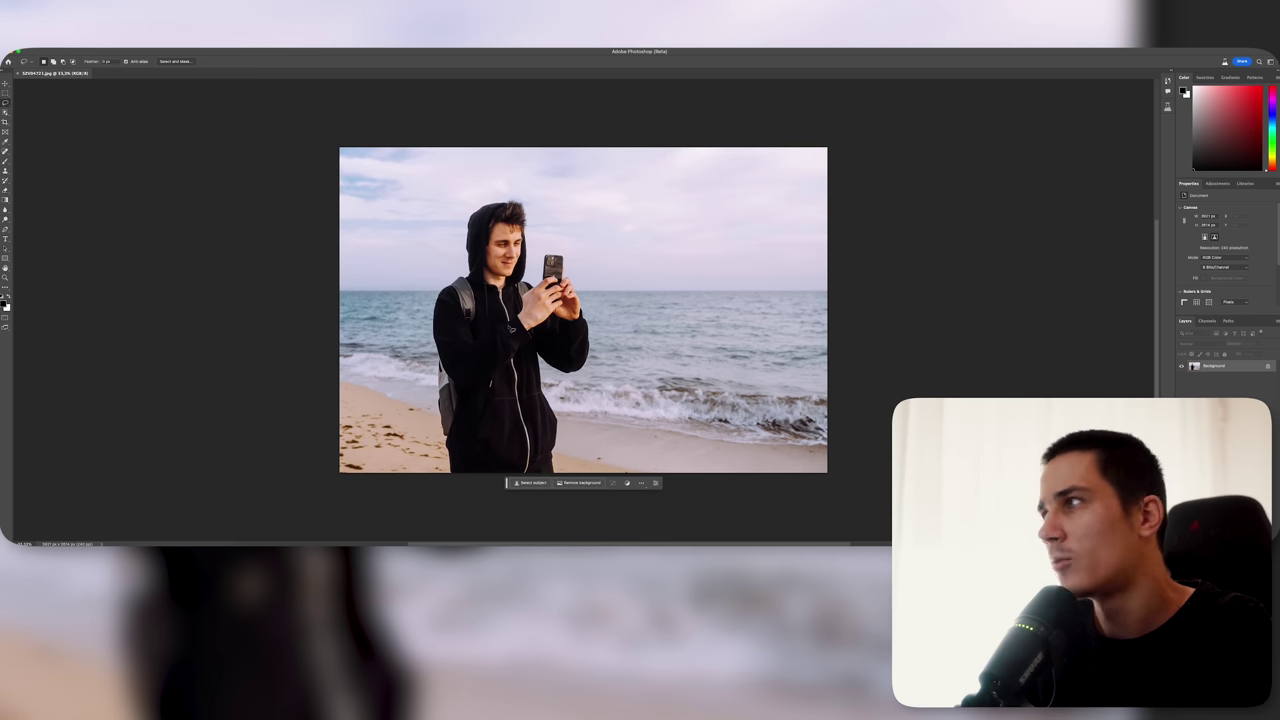
Step: Unlock the Background, invert the subject selection, and generate a 'Sunset in Dubai' background
click(1268, 368)
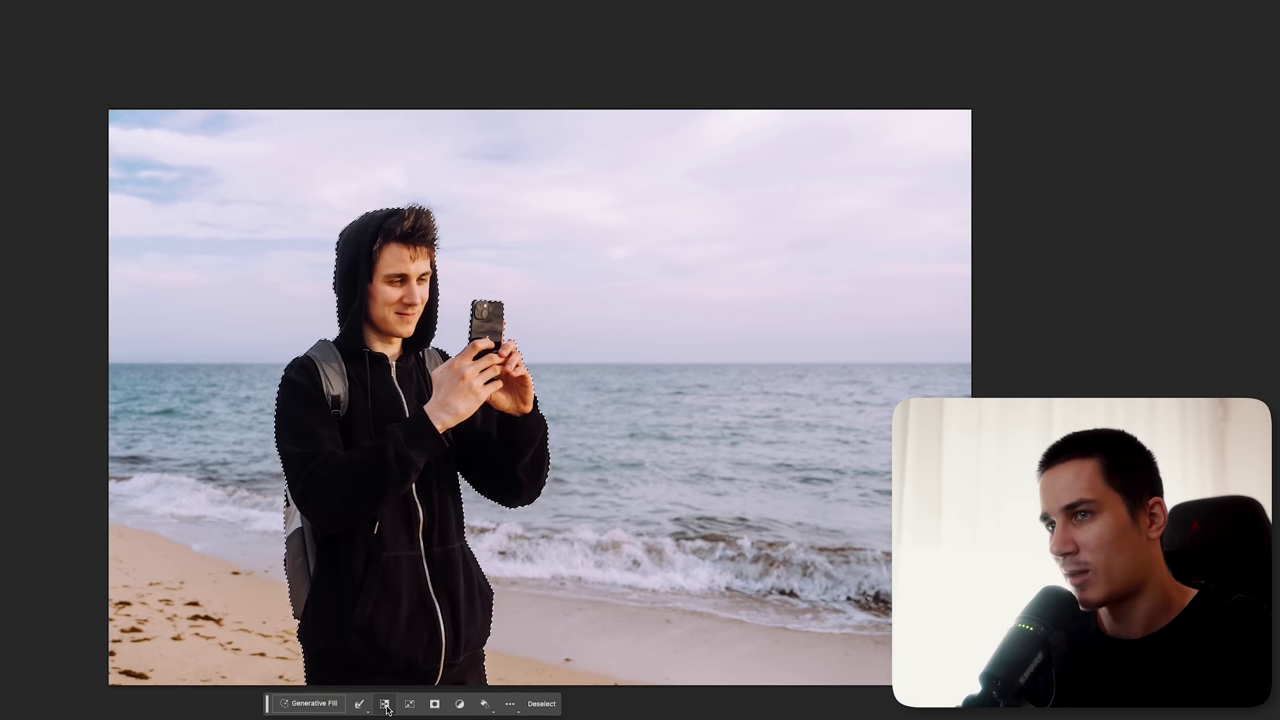
click(385, 704)
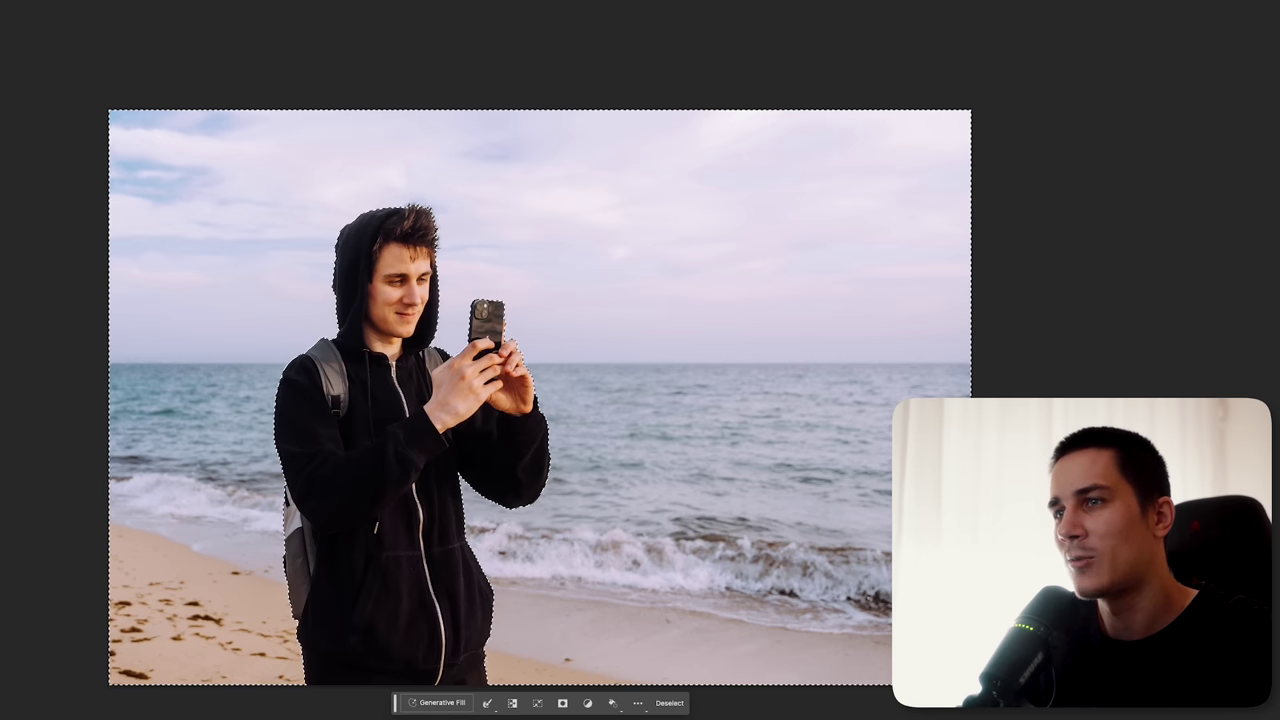
click(440, 703)
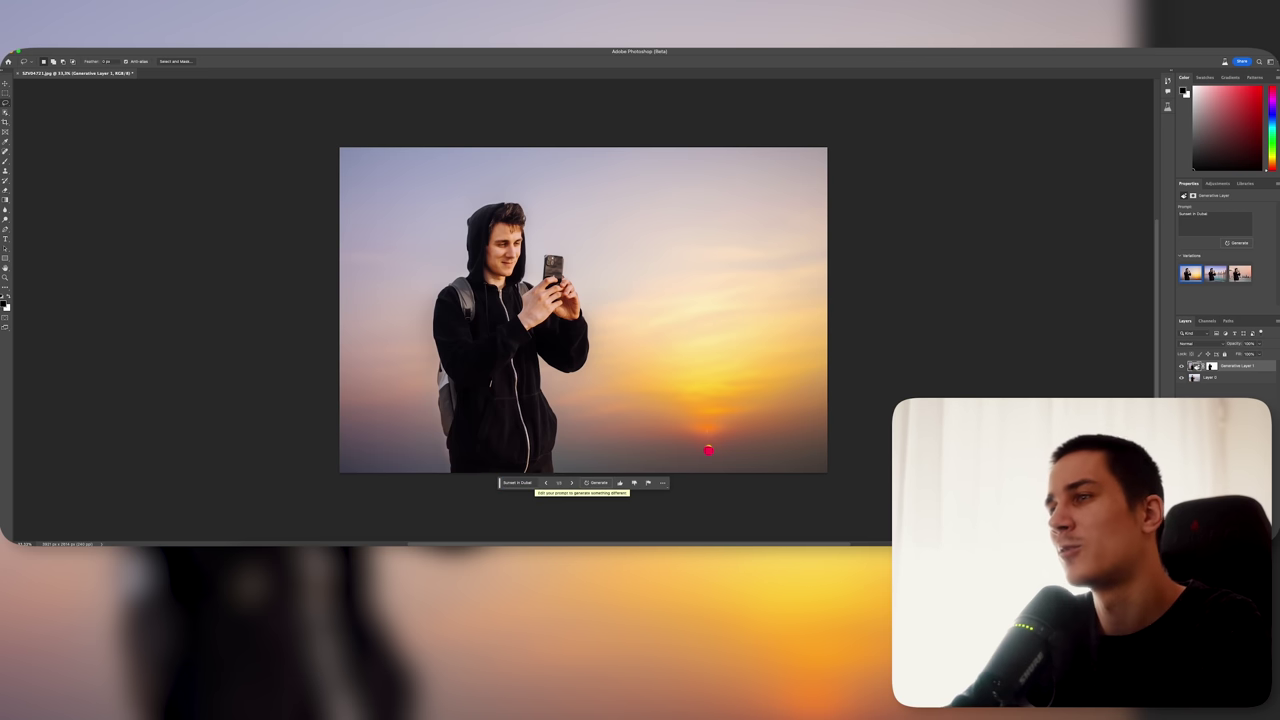
Step: Compare the background variations and pick the Dubai skyline with water reflections
click(1215, 275)
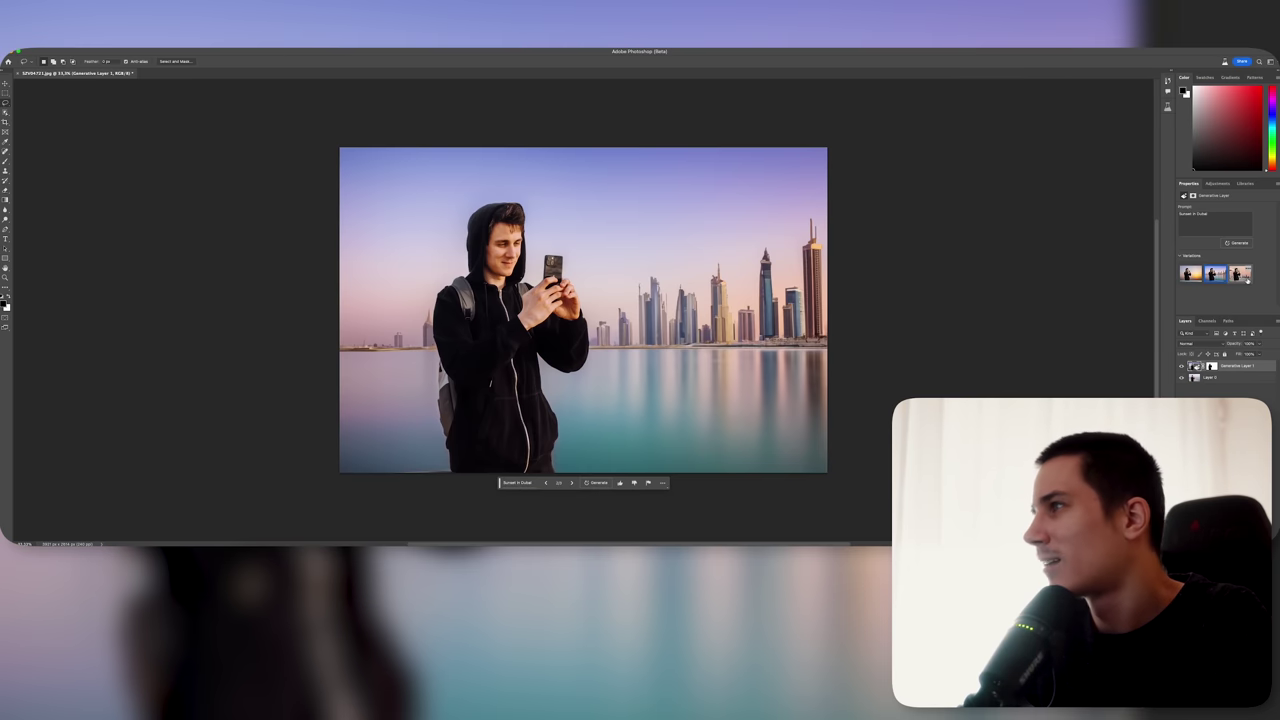
click(1240, 274)
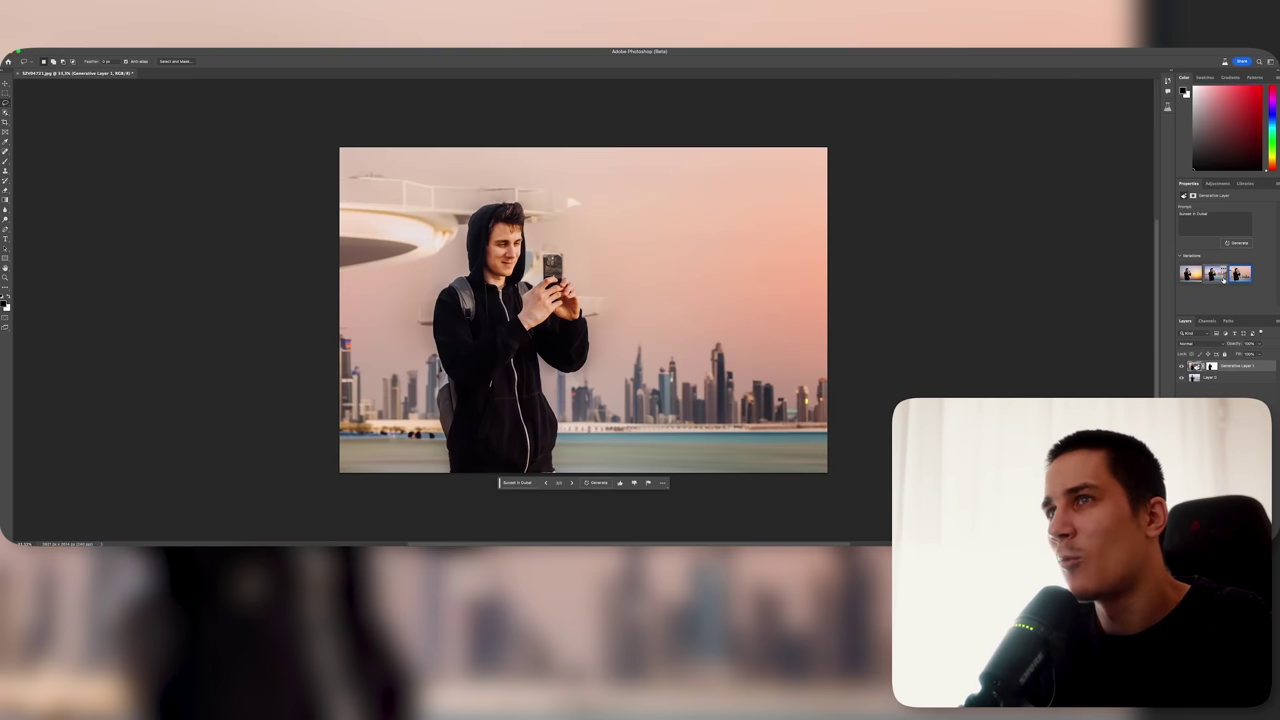
click(1222, 278)
Step: Zoom and pan around the man to check the skyline blend, including the hoodie's bottom edge
scroll(655, 312, up, 5)
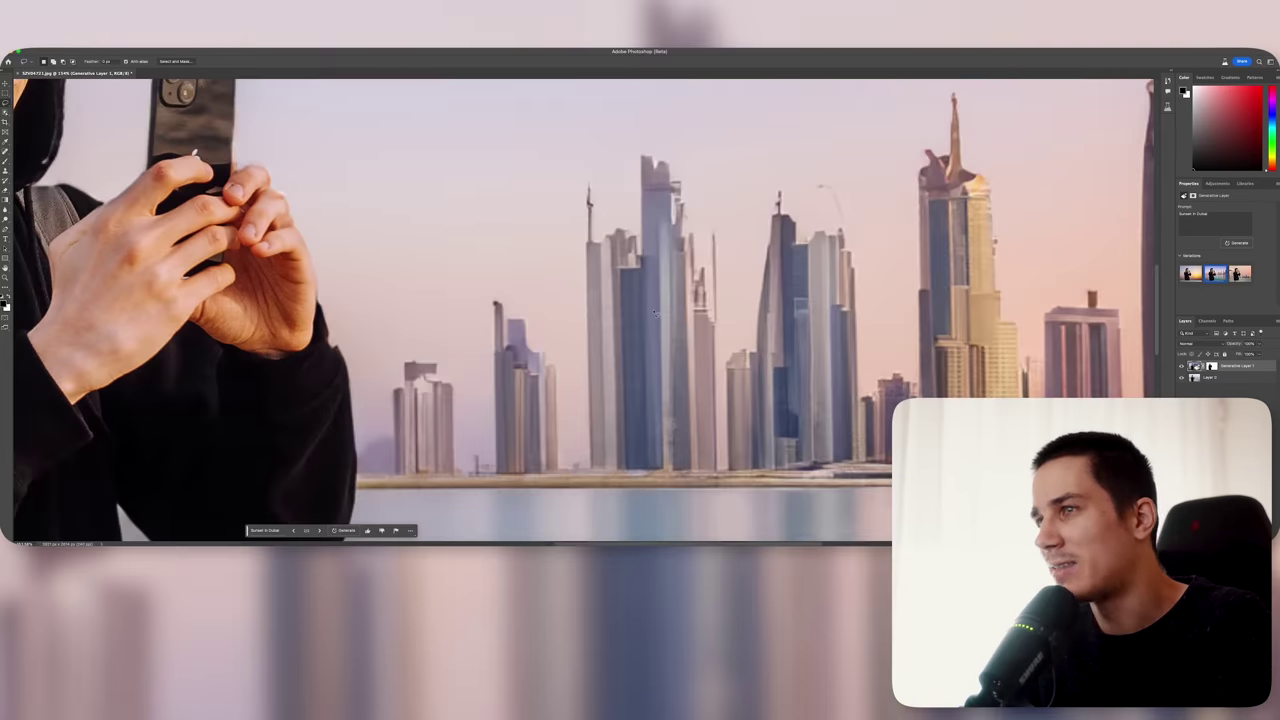
scroll(655, 313, down, 3)
scroll(655, 313, right, 3)
scroll(655, 313, right, 3)
scroll(655, 313, right, 3)
scroll(655, 313, right, 3)
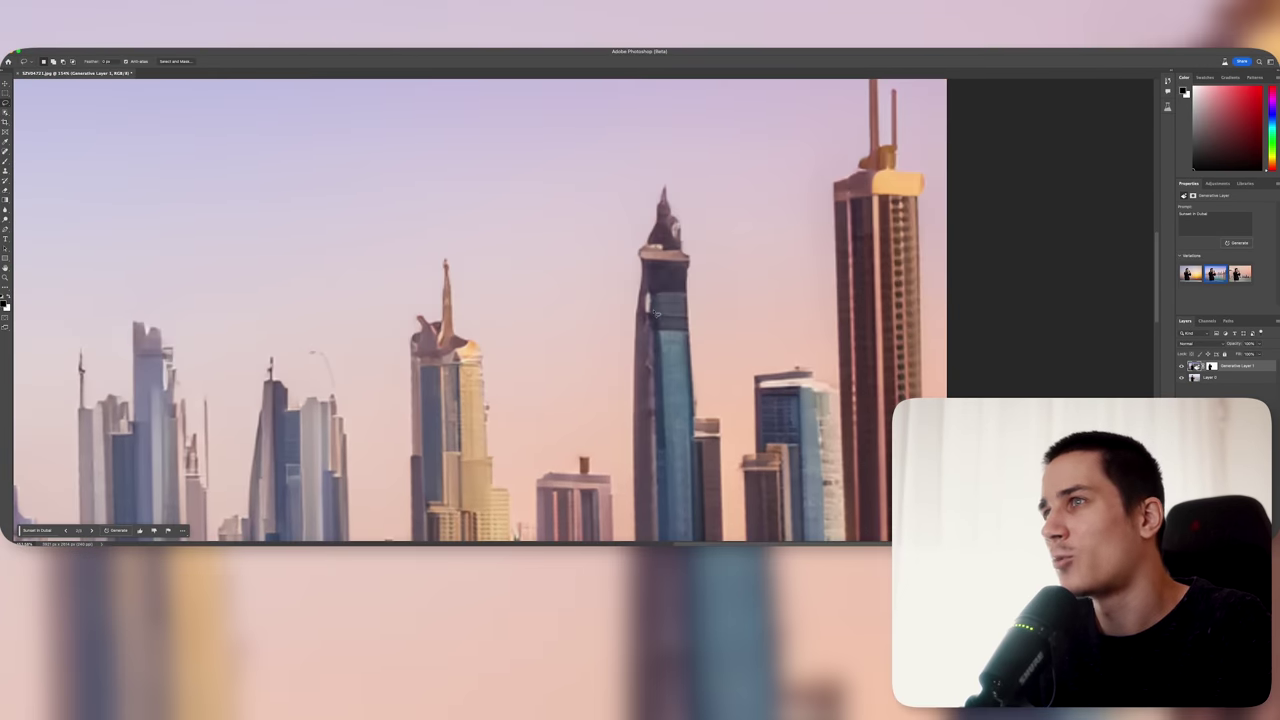
key(ctrl+0)
scroll(654, 311, up, 3)
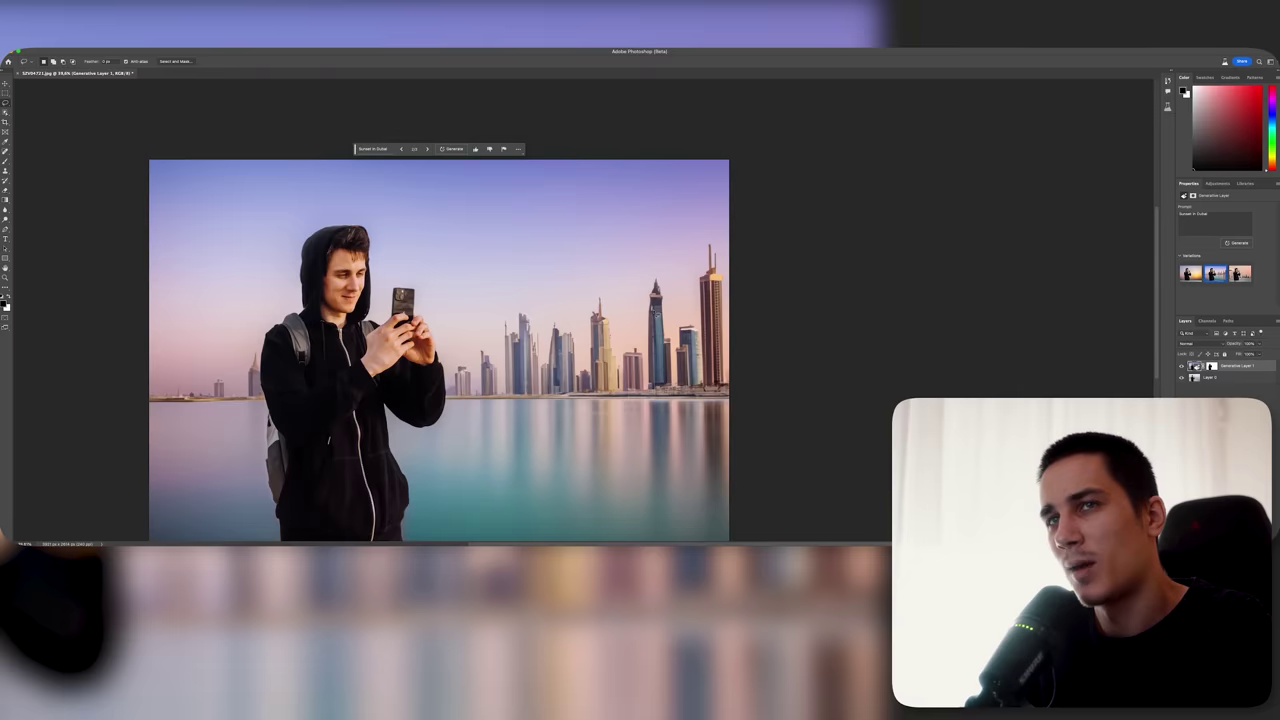
scroll(656, 312, down, 5)
scroll(656, 312, left, 5)
key(ctrl+1)
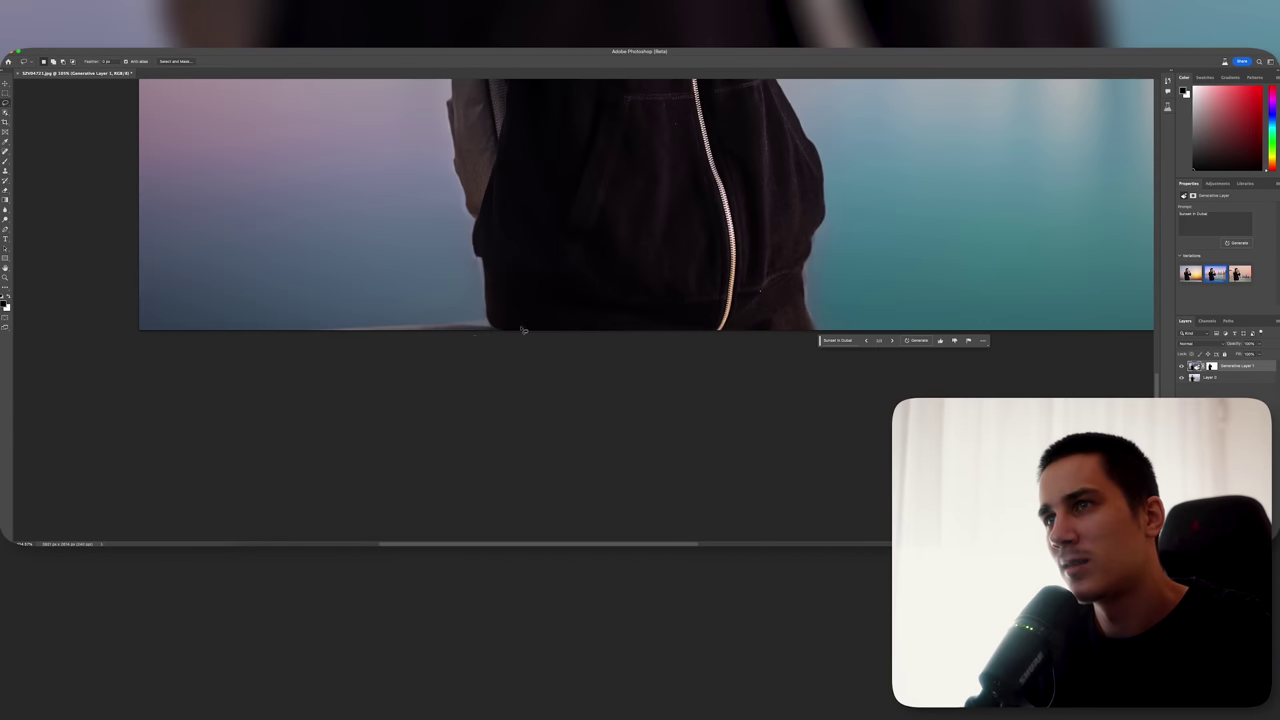
scroll(587, 321, down, 5)
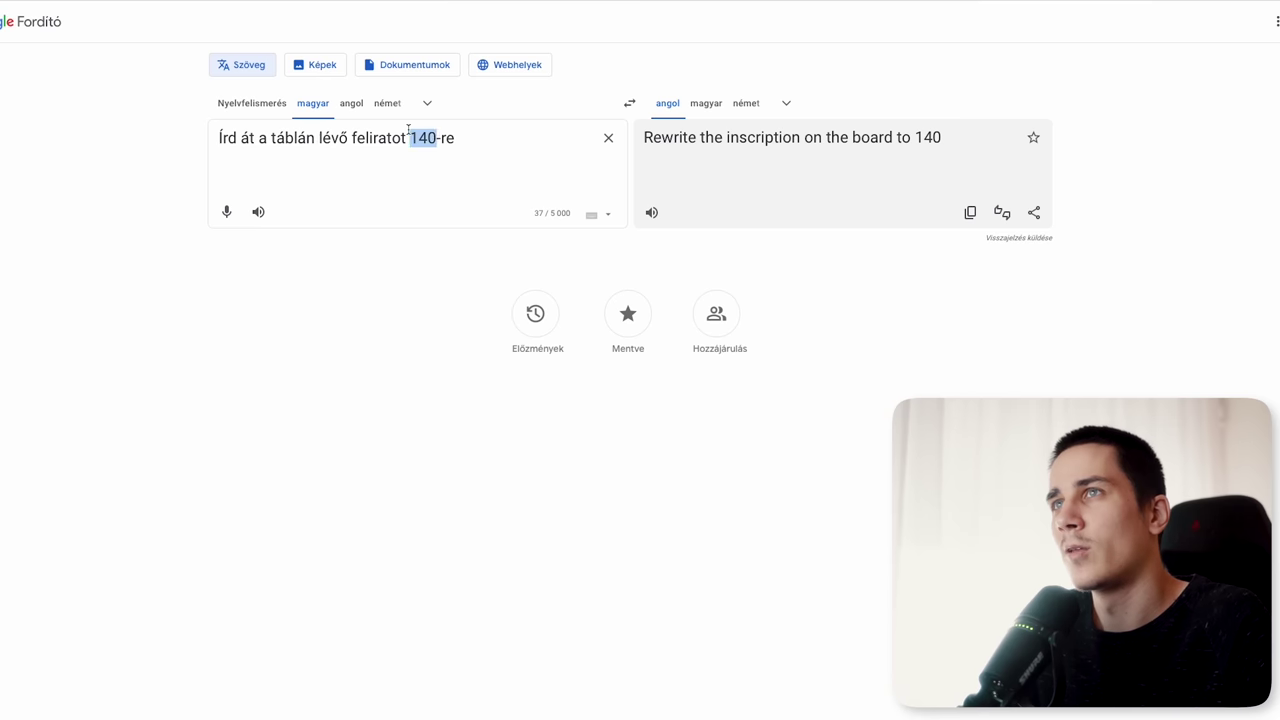
Step: Replace the Google Translate source text with 'fotórealisztikus sivatag pálmafákkal'
triple_click(410, 135)
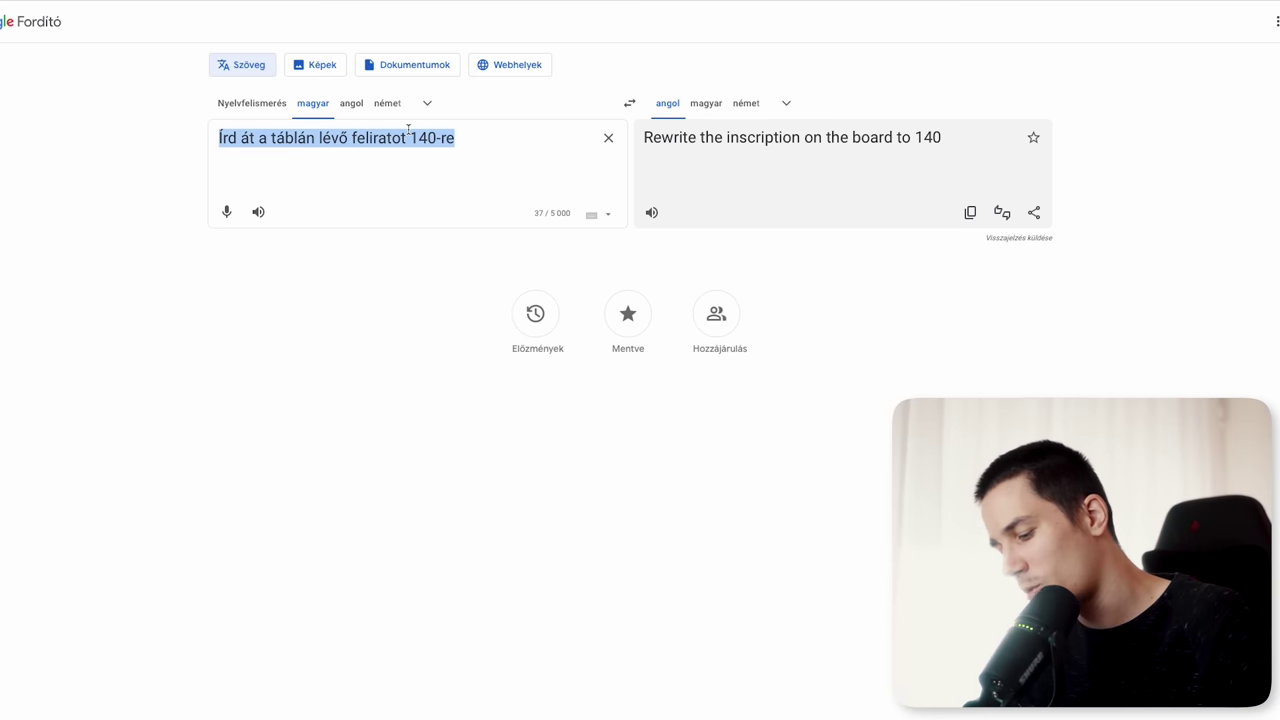
text(fotórealisztikus sivatag)
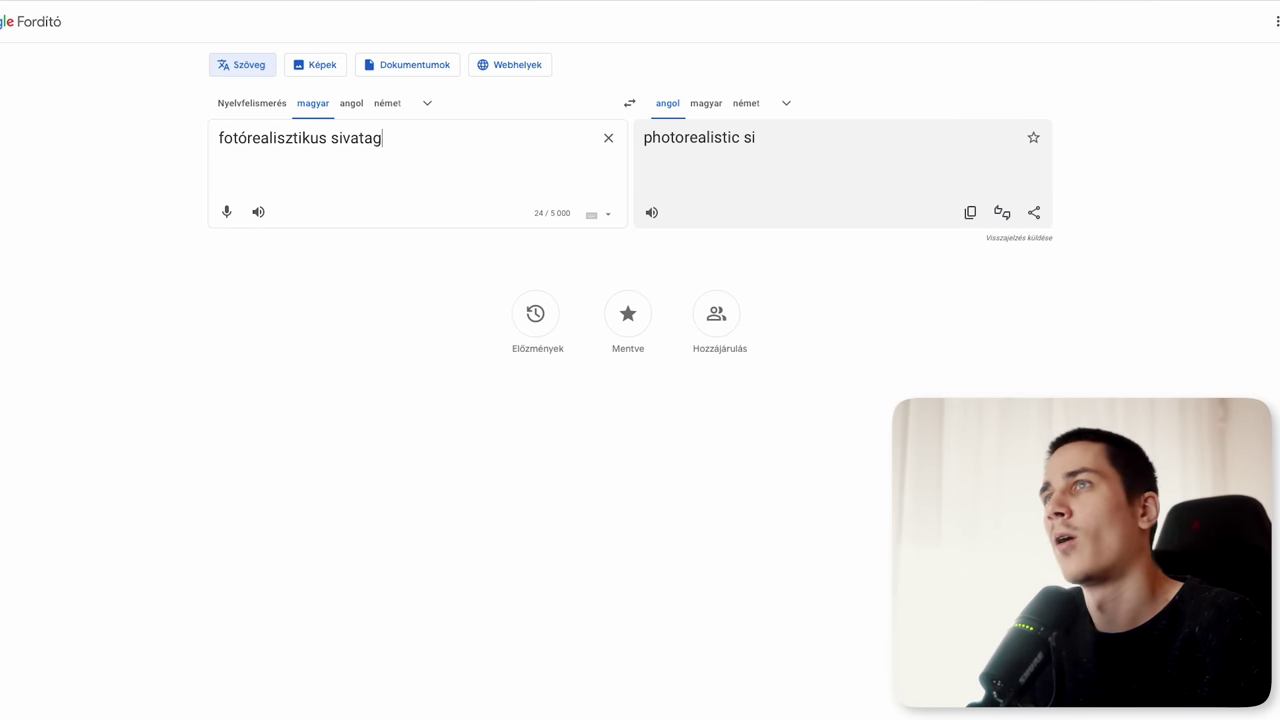
text( pálmafákkal)
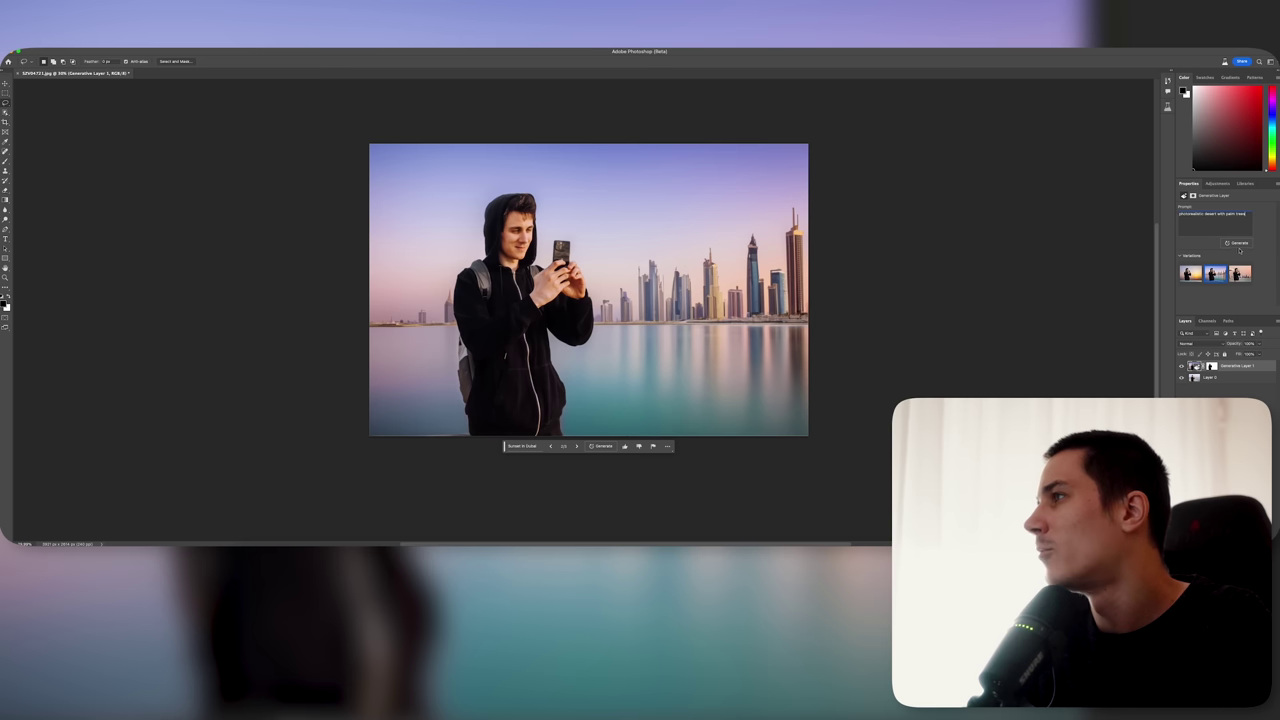
Step: Generate a 'photorealistic desert with palm trees' background, keep the palm-tree variation, and close without saving
click(1238, 246)
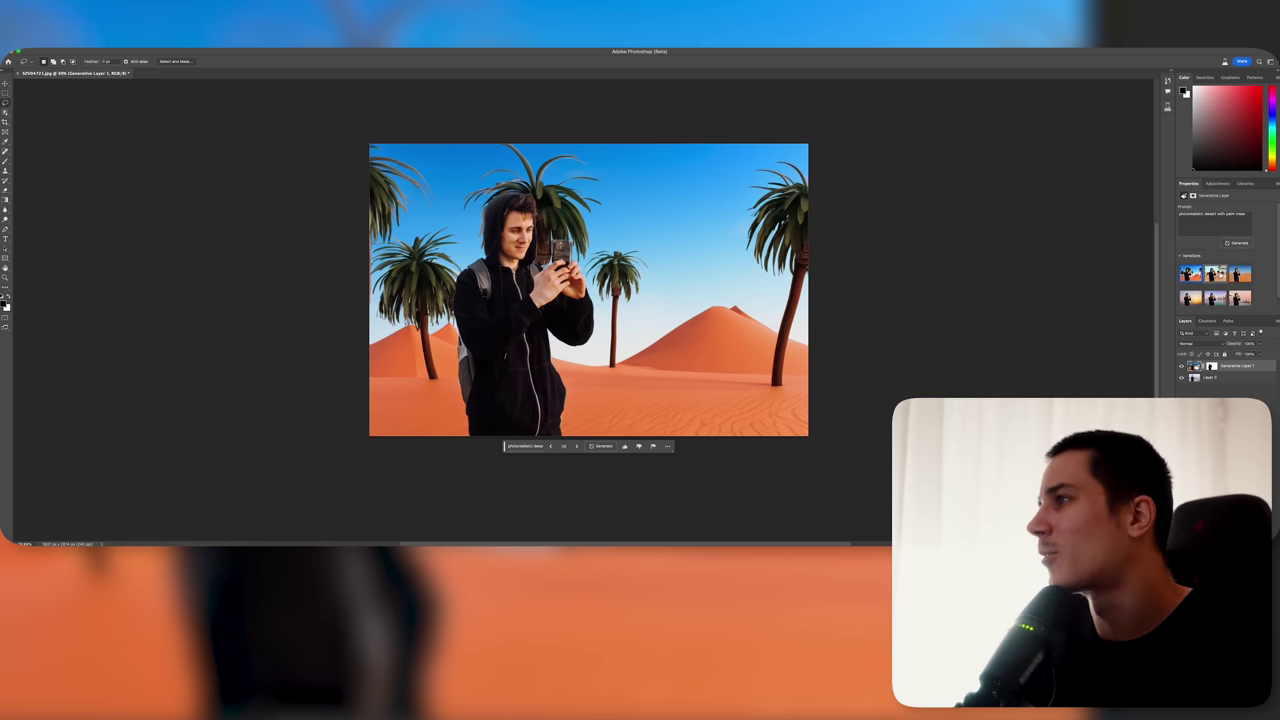
click(1215, 274)
click(1240, 274)
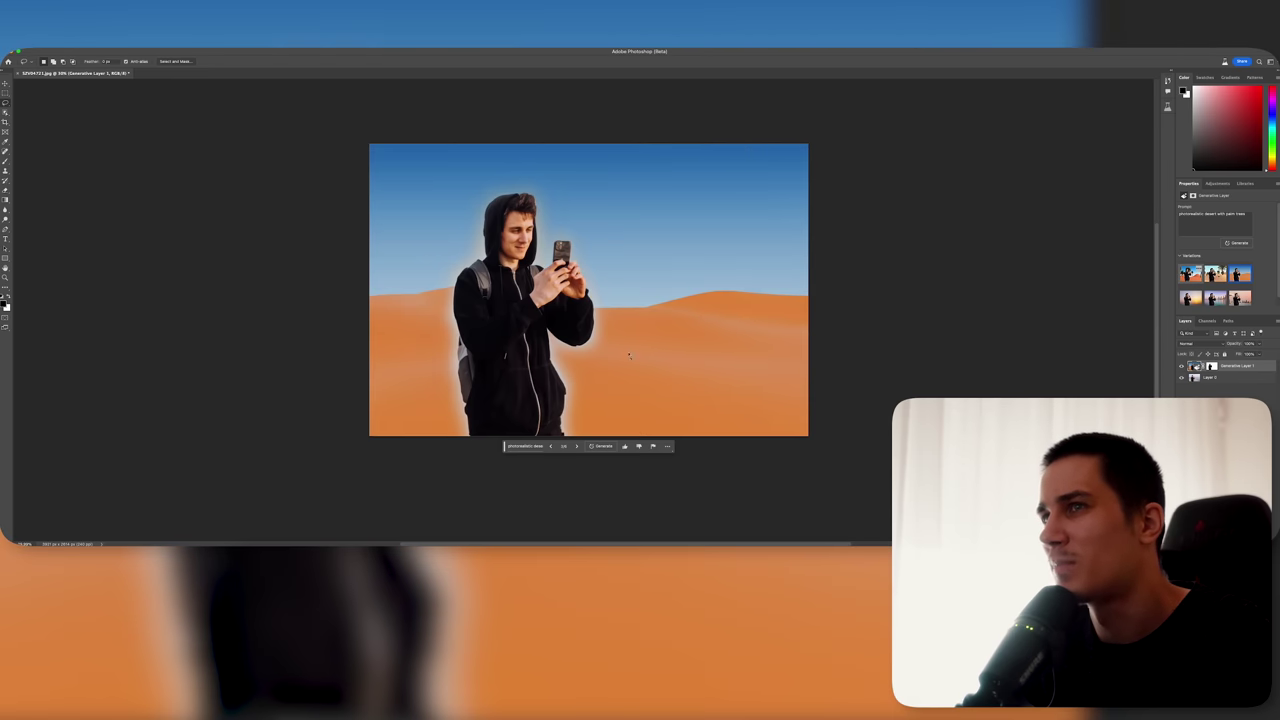
scroll(544, 325, up, 3)
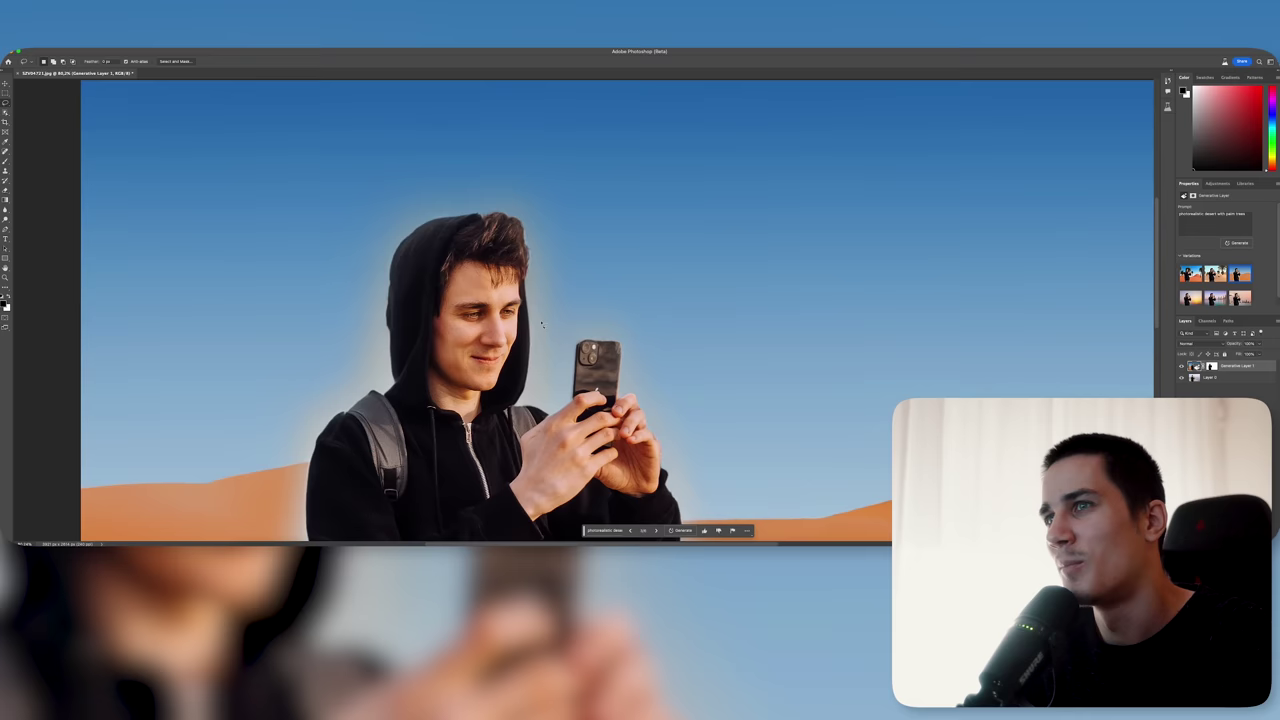
scroll(544, 325, down, 3)
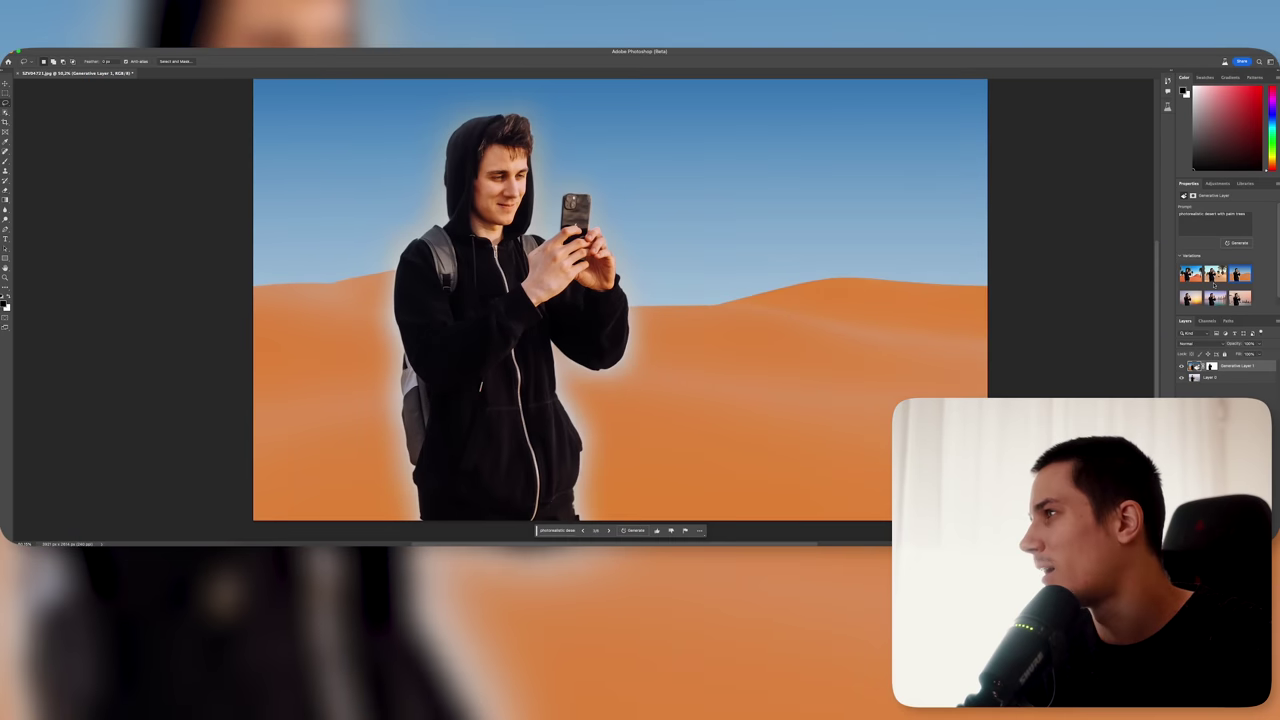
click(1214, 278)
click(1190, 276)
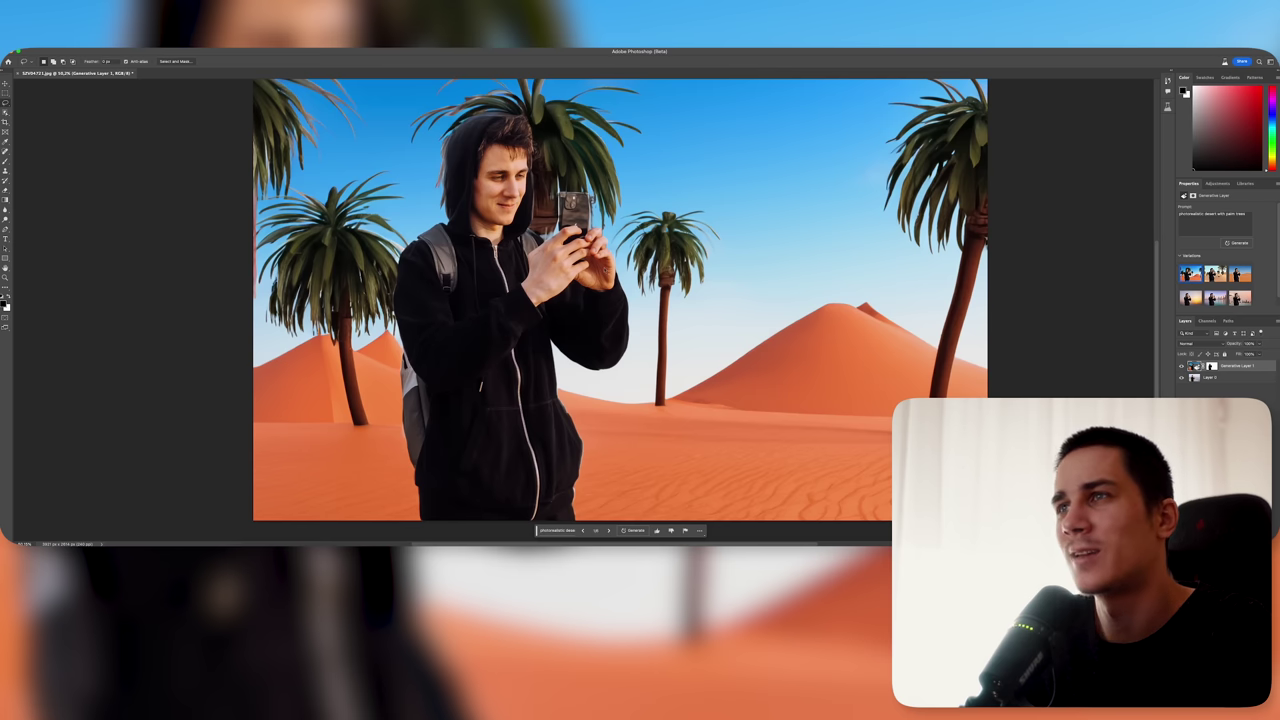
key(super+w)
key(super+d)
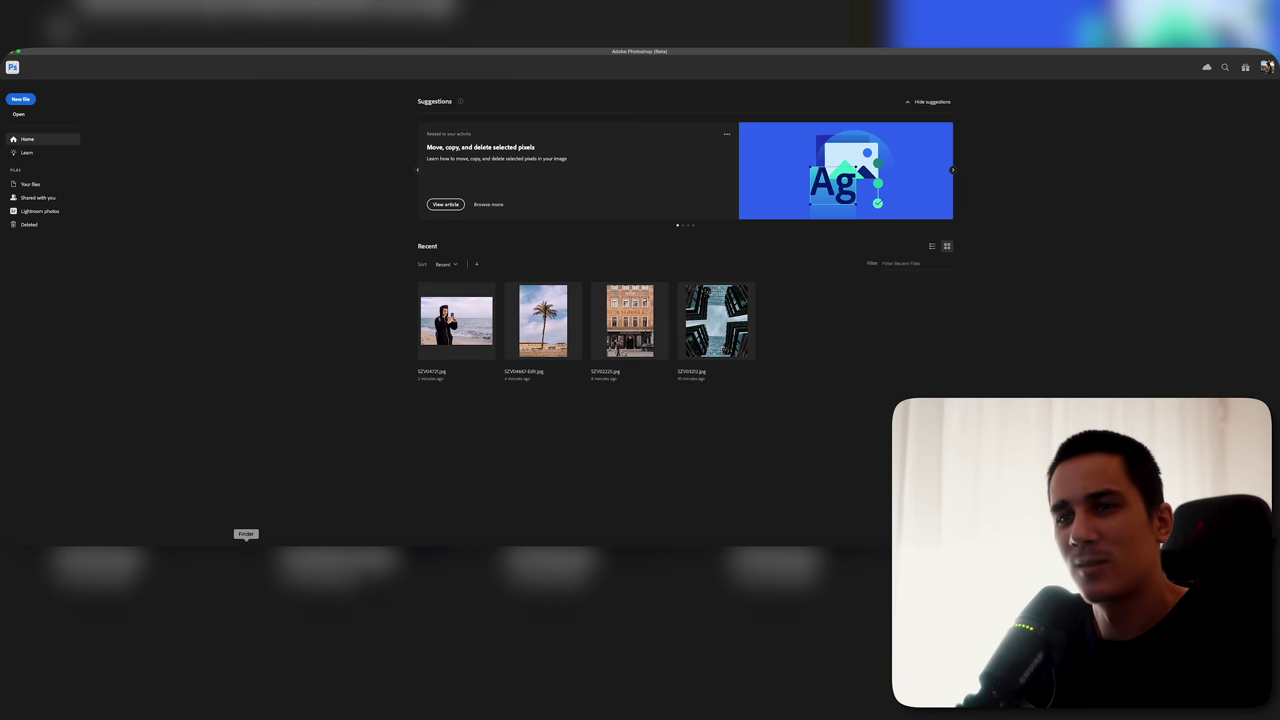
Step: Search Pexels for an empty wooden table photo and open it in Photoshop
click(246, 565)
click(629, 185)
key(space)
key(space)
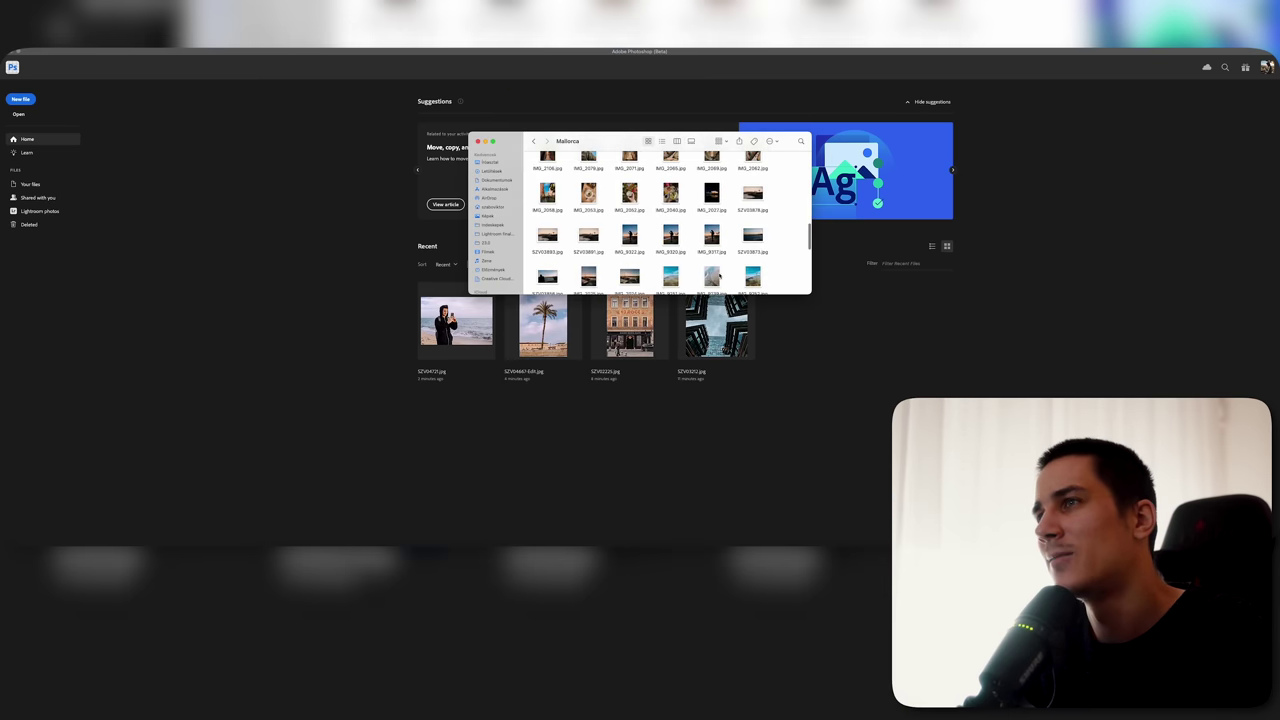
text(üres asztal)
key(Return)
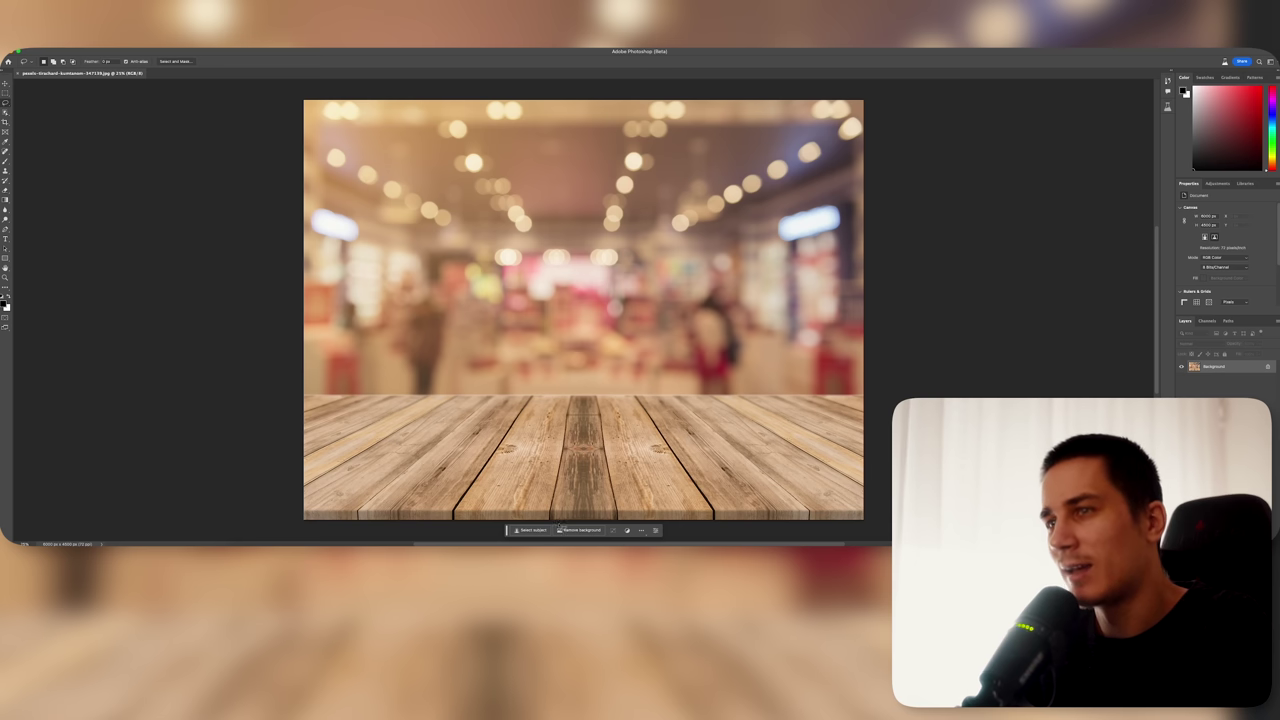
Step: Marquee a large area over the table and generate 'macbook pro' with Generative Fill
drag(481, 244, 692, 392)
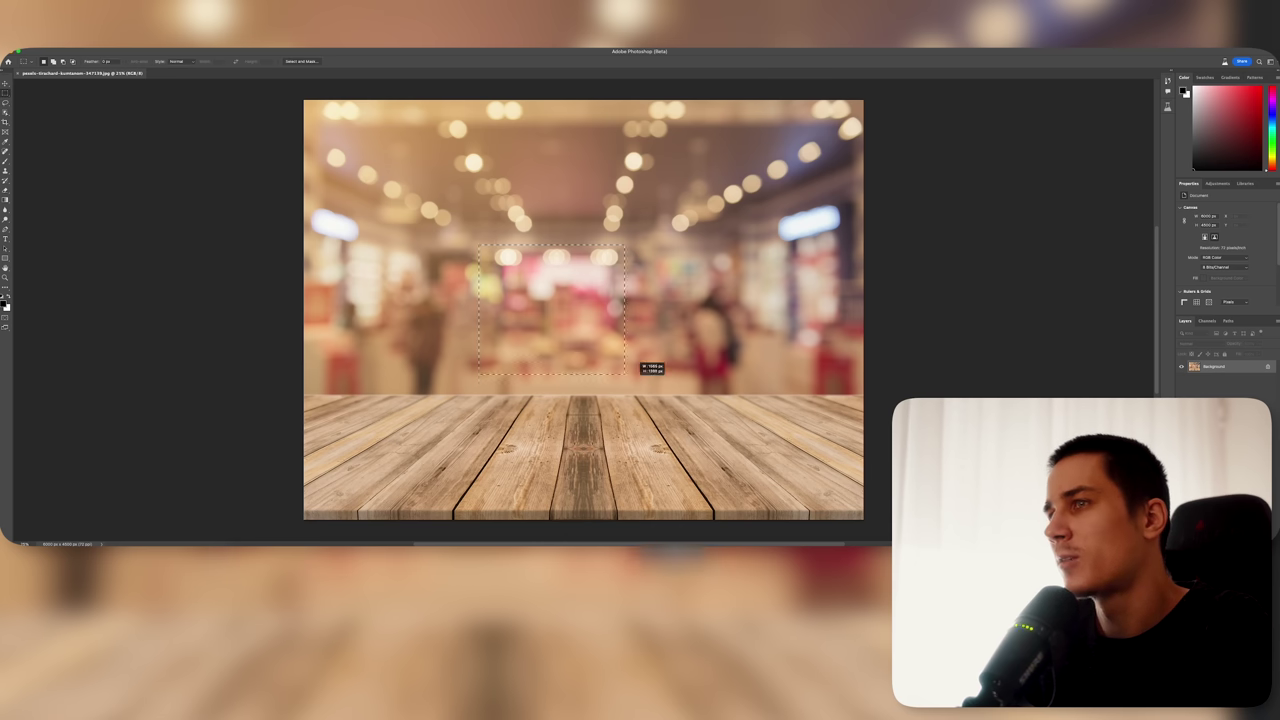
mouse_move(401, 186)
mouse_down()
mouse_move(797, 472)
mouse_move(785, 472)
mouse_up()
click(530, 480)
text(macbook pro)
key(Return)
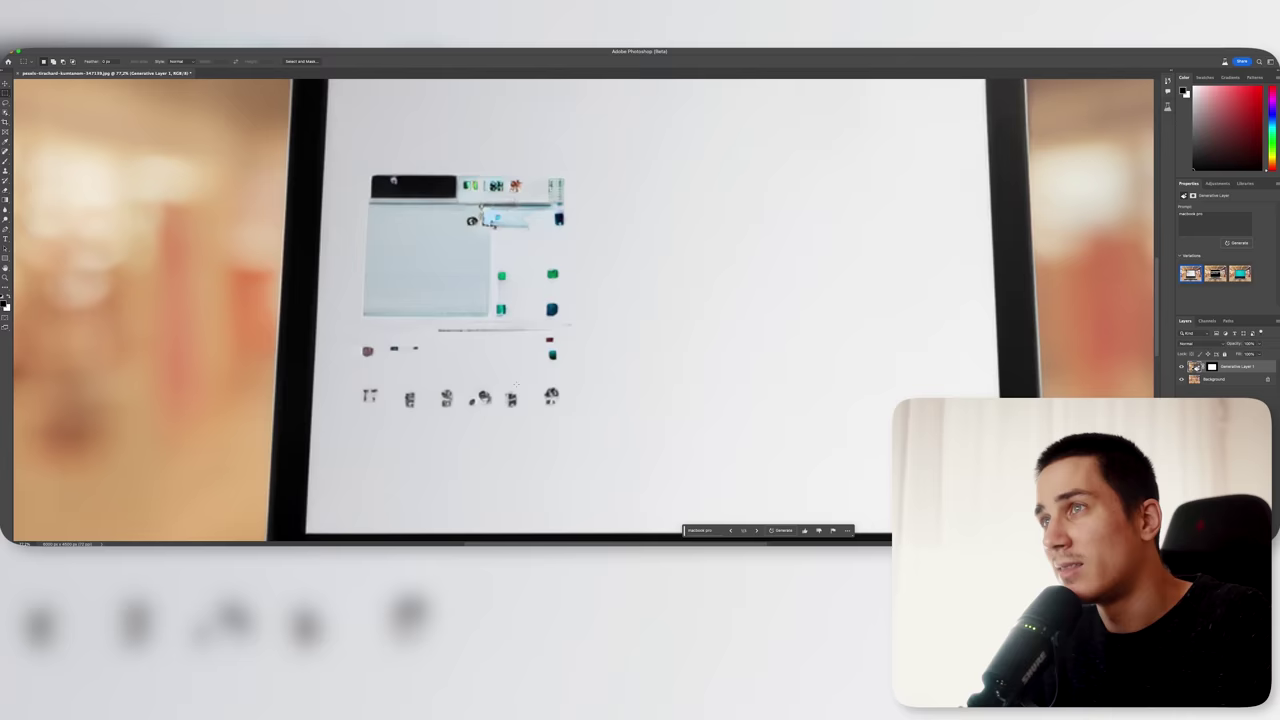
scroll(516, 384, up, 2)
scroll(516, 385, down, 3)
Step: Regenerate the table object until a silver laptop with 'MORILO GRRO' screen lettering appears
scroll(516, 385, up, 1)
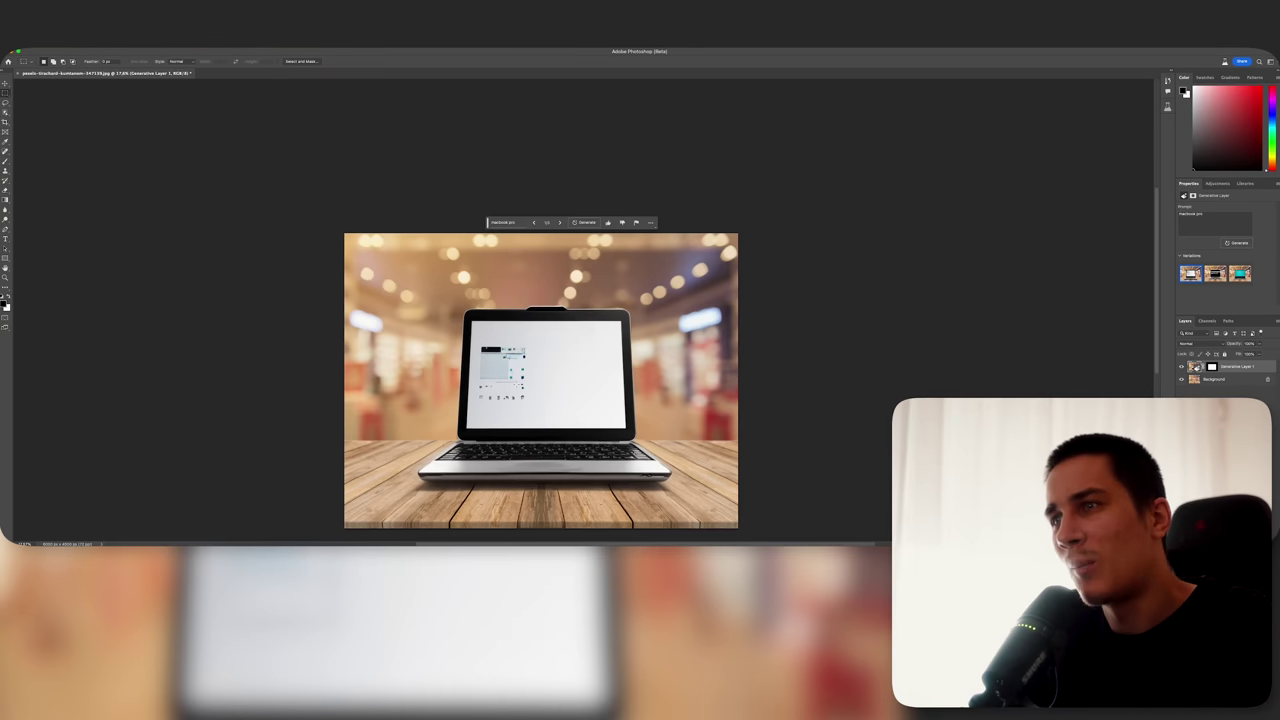
click(584, 494)
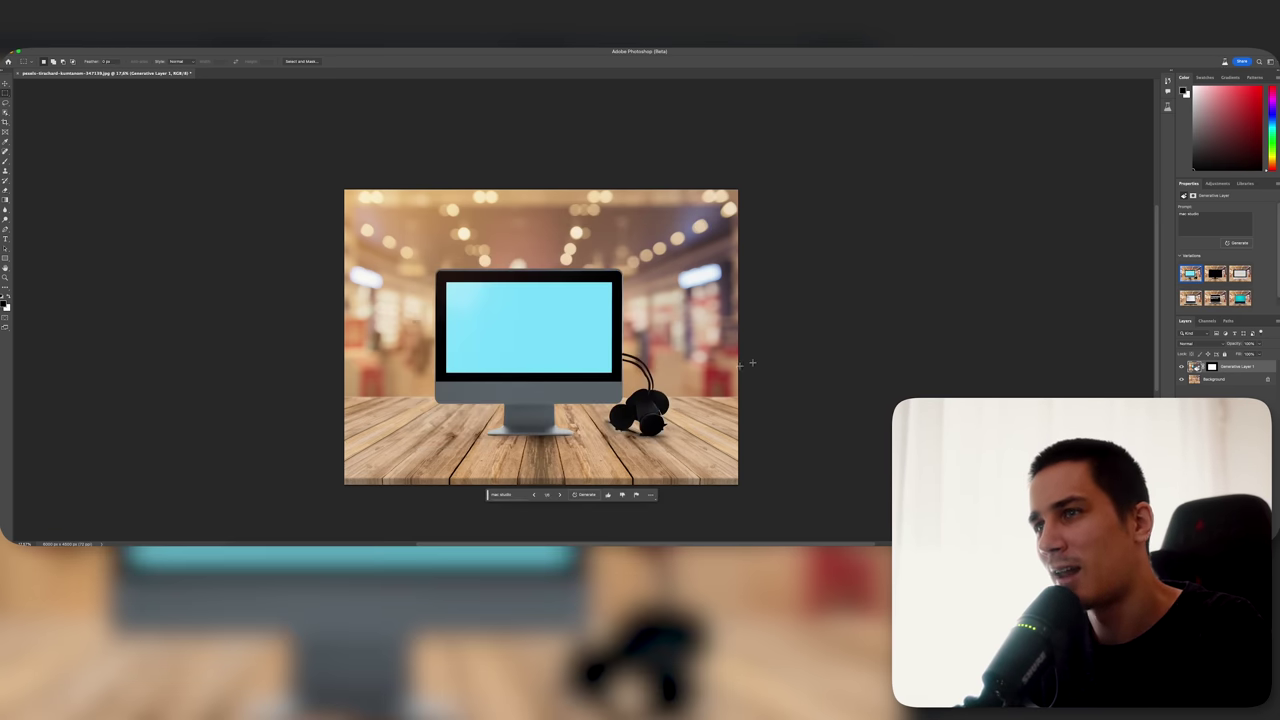
scroll(653, 429, up, 5)
scroll(653, 429, up, 2)
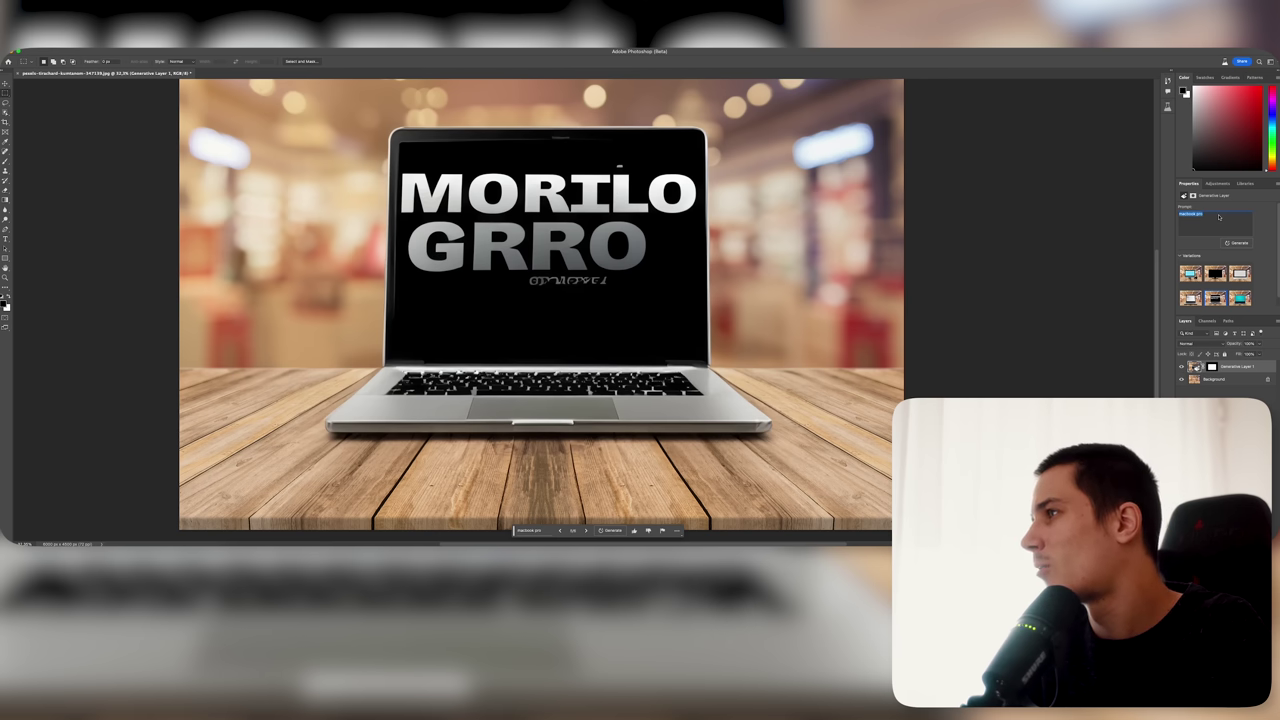
text(coffee mug)
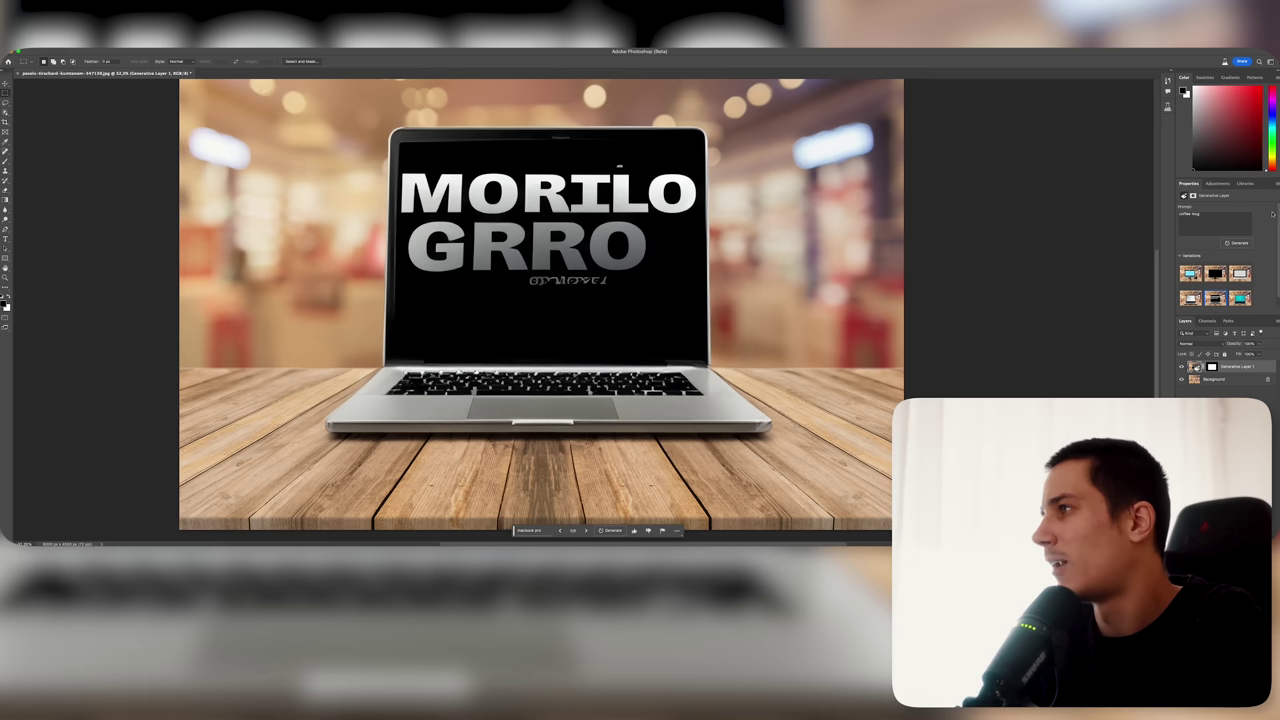
Step: Generate a 'coffee mug' on the table, delete that layer, and marquee a large new area
click(1238, 243)
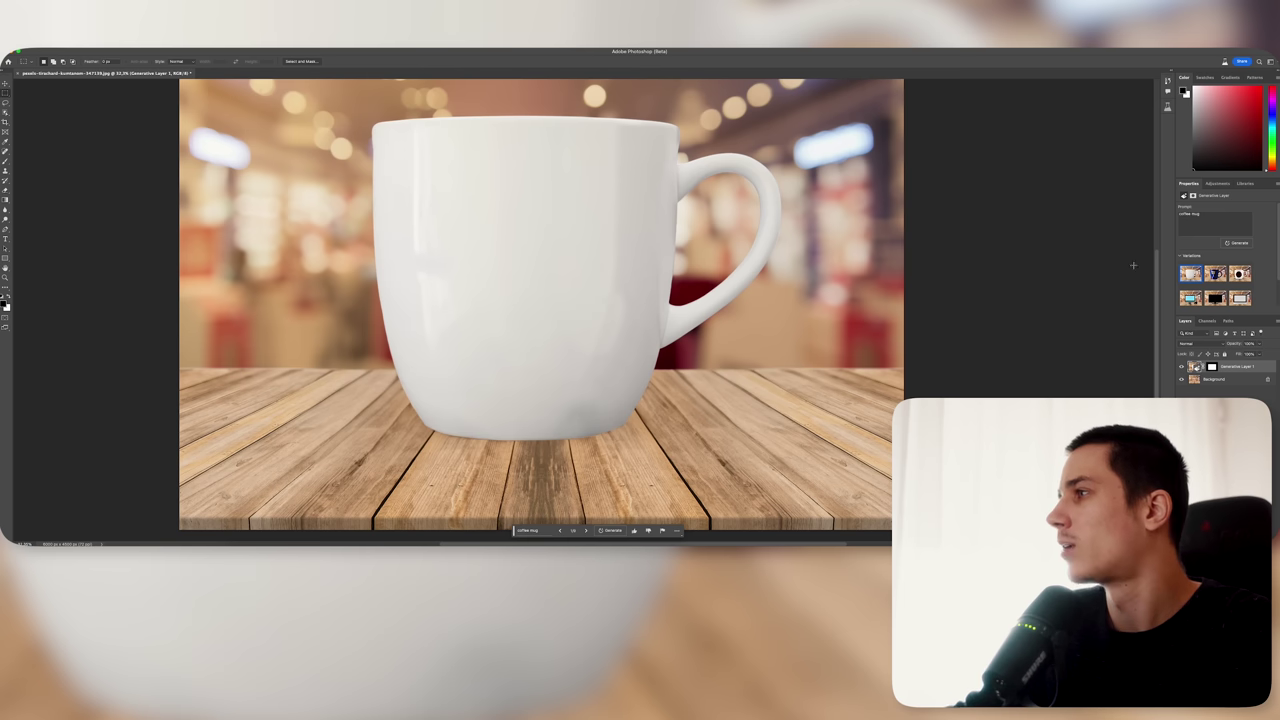
key(Delete)
mouse_move(224, 125)
mouse_down()
mouse_move(868, 485)
mouse_move(886, 518)
mouse_up()
click(480, 516)
text(Laptop, coffee mug, potted ornamental flower)
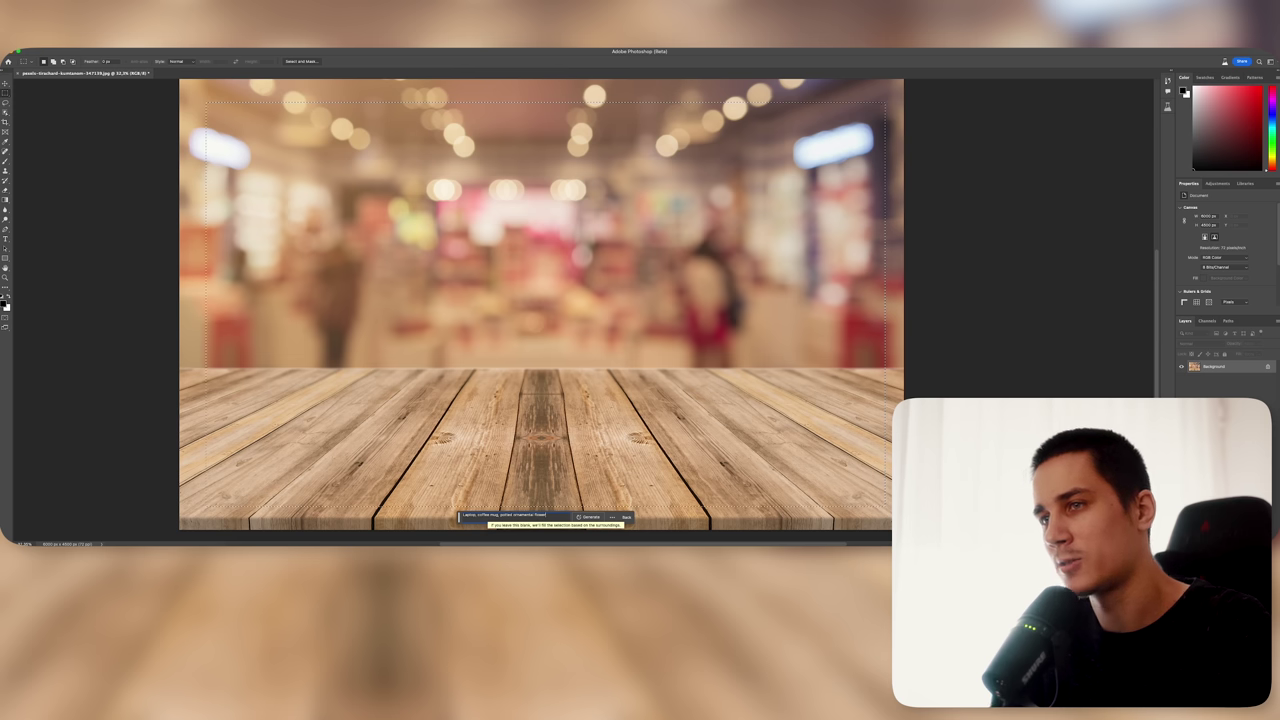
key(Return)
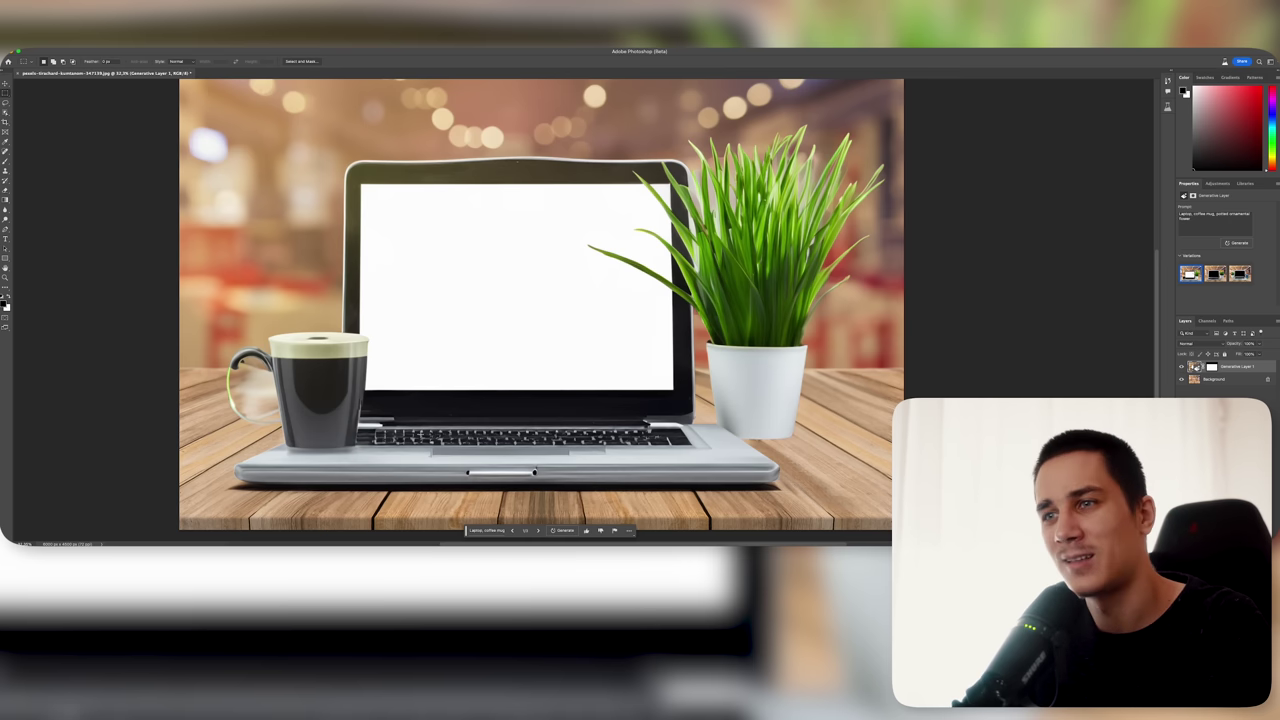
key(ctrl+z)
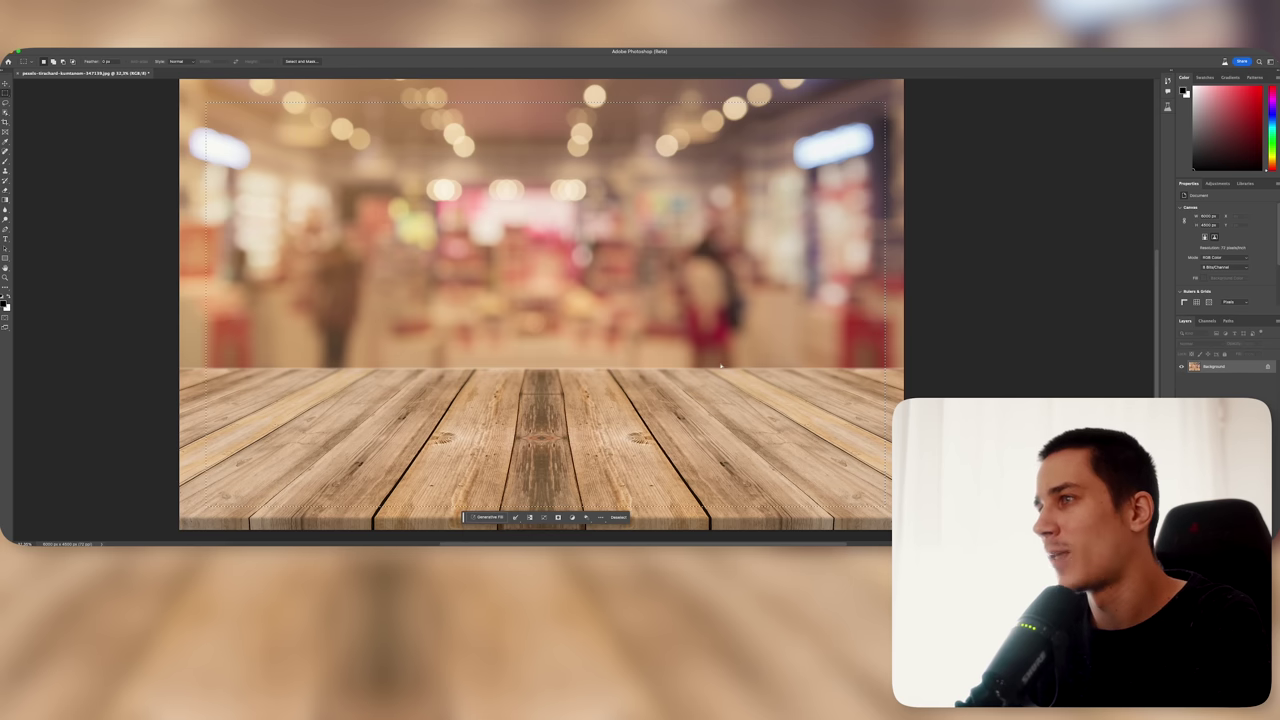
Step: Undo the canvas extension and generate a 'color: green' fill over the selected tabletop
key(ctrl+z)
drag(932, 314, 150, 488)
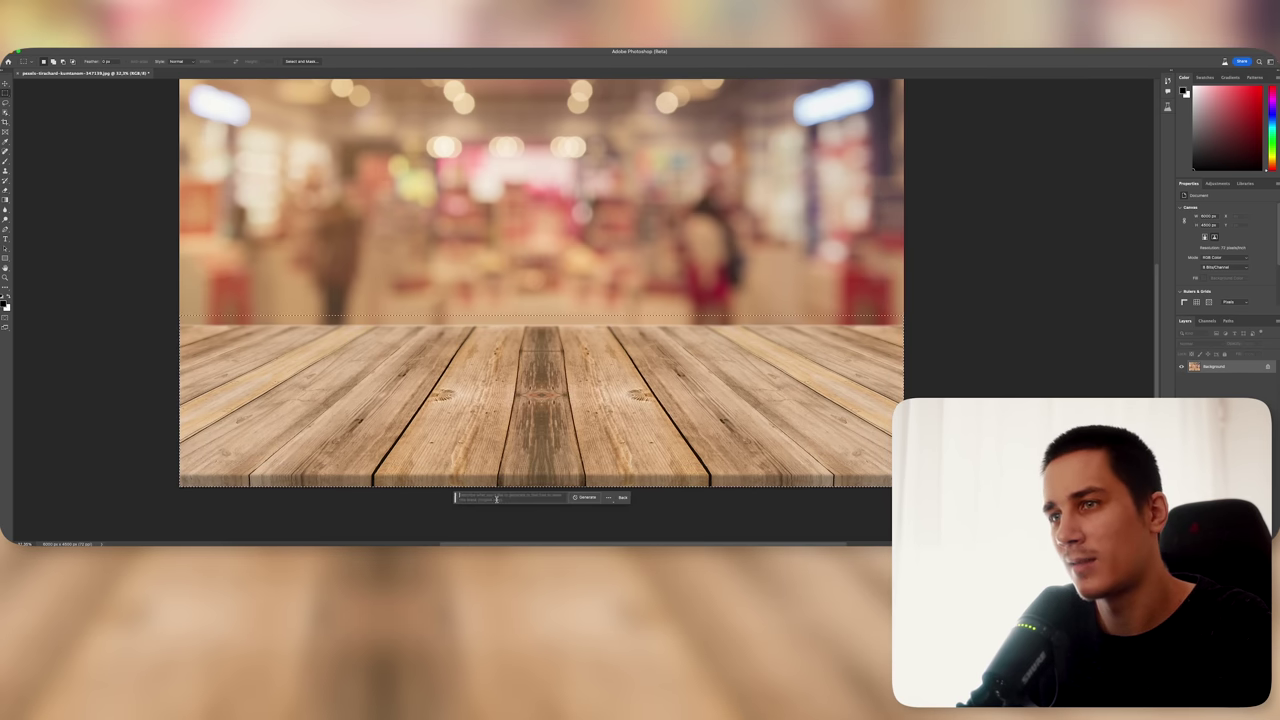
click(496, 498)
text(color: green)
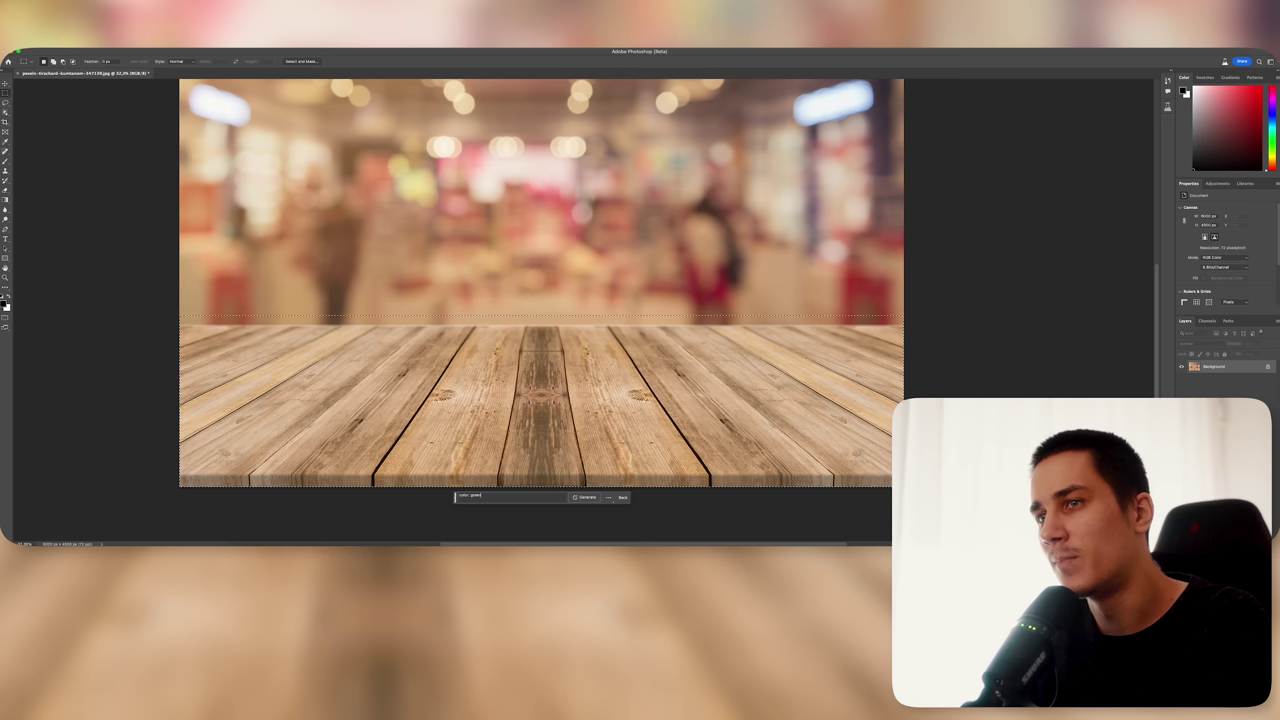
key(Return)
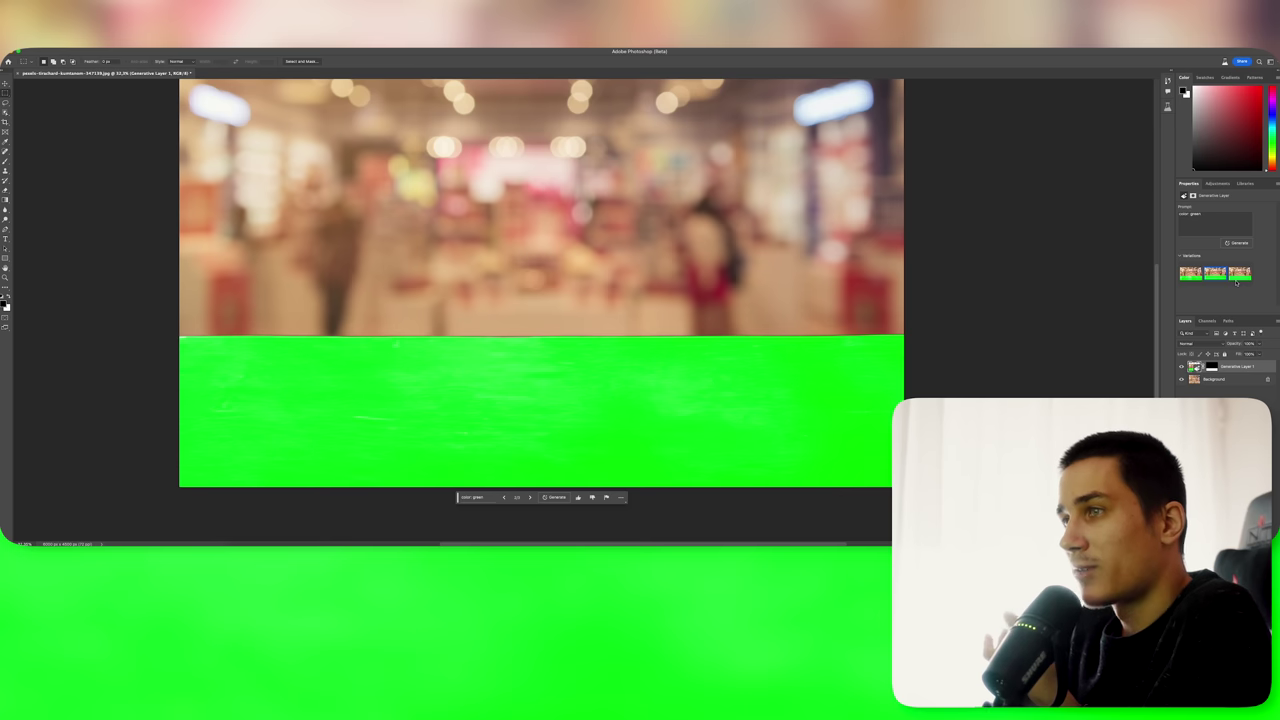
Step: Keep the first green variation and change its blend mode so the wood shows through
click(1214, 276)
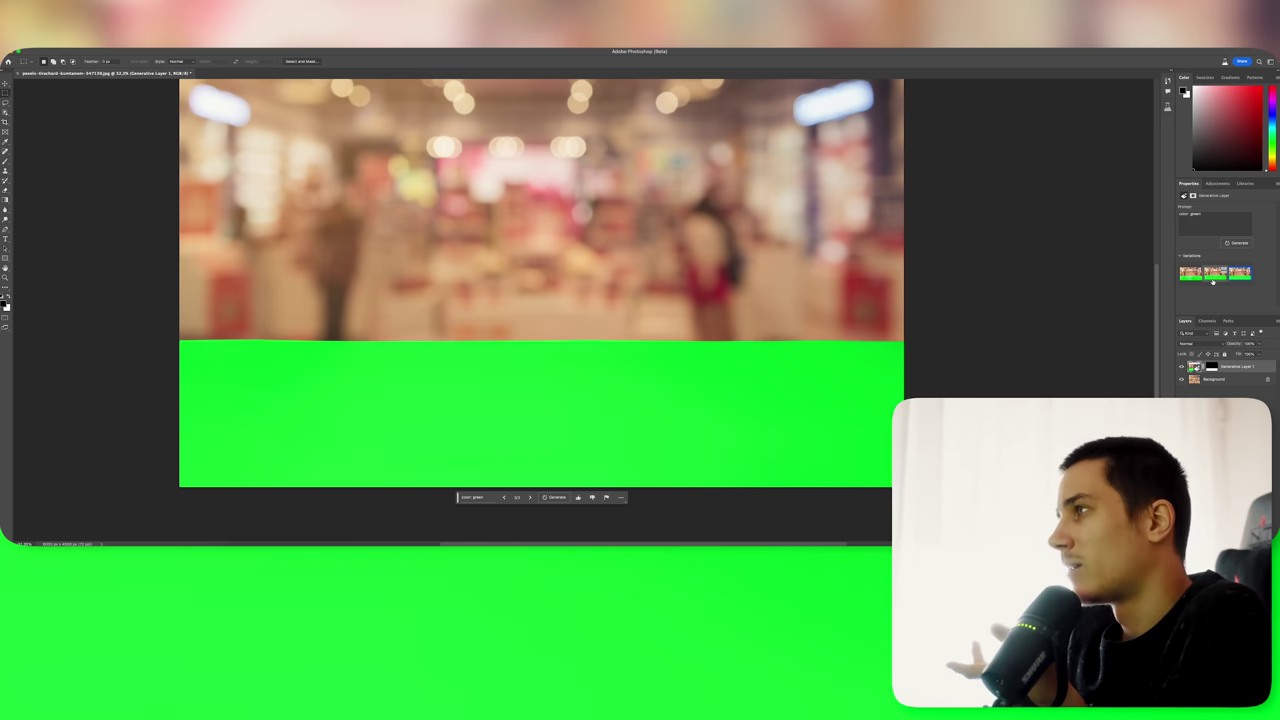
click(1190, 273)
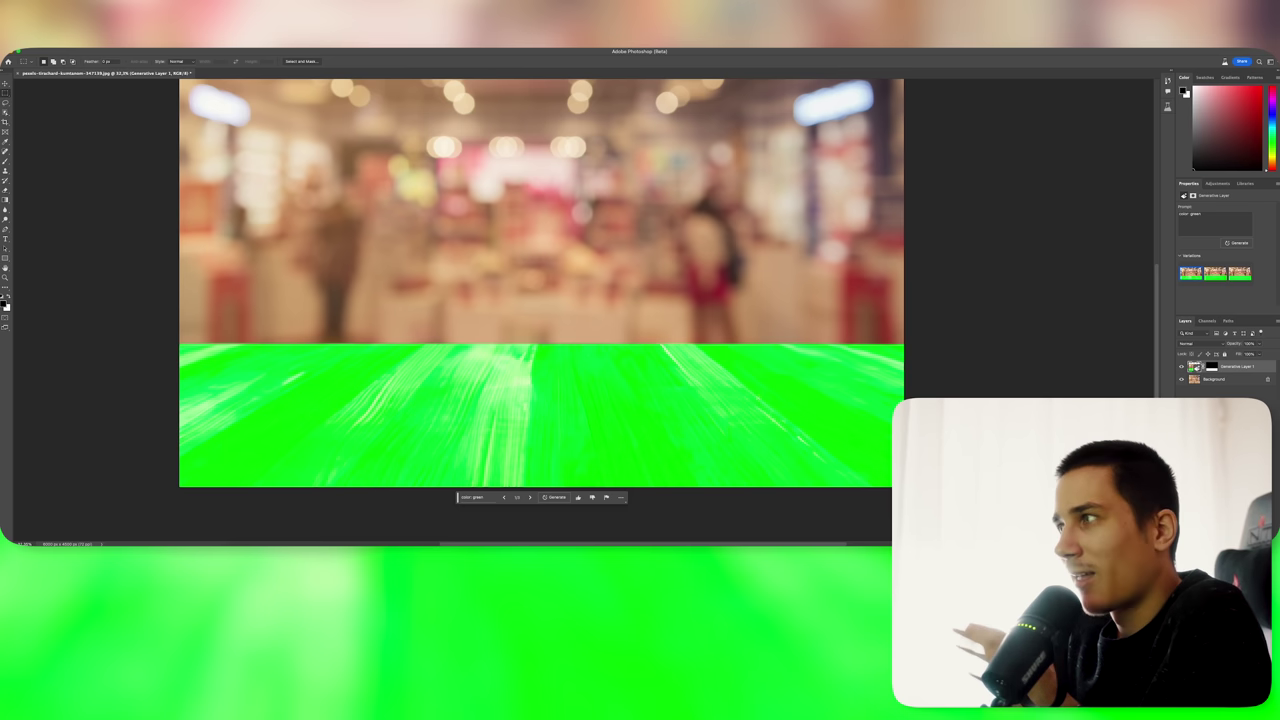
click(1193, 343)
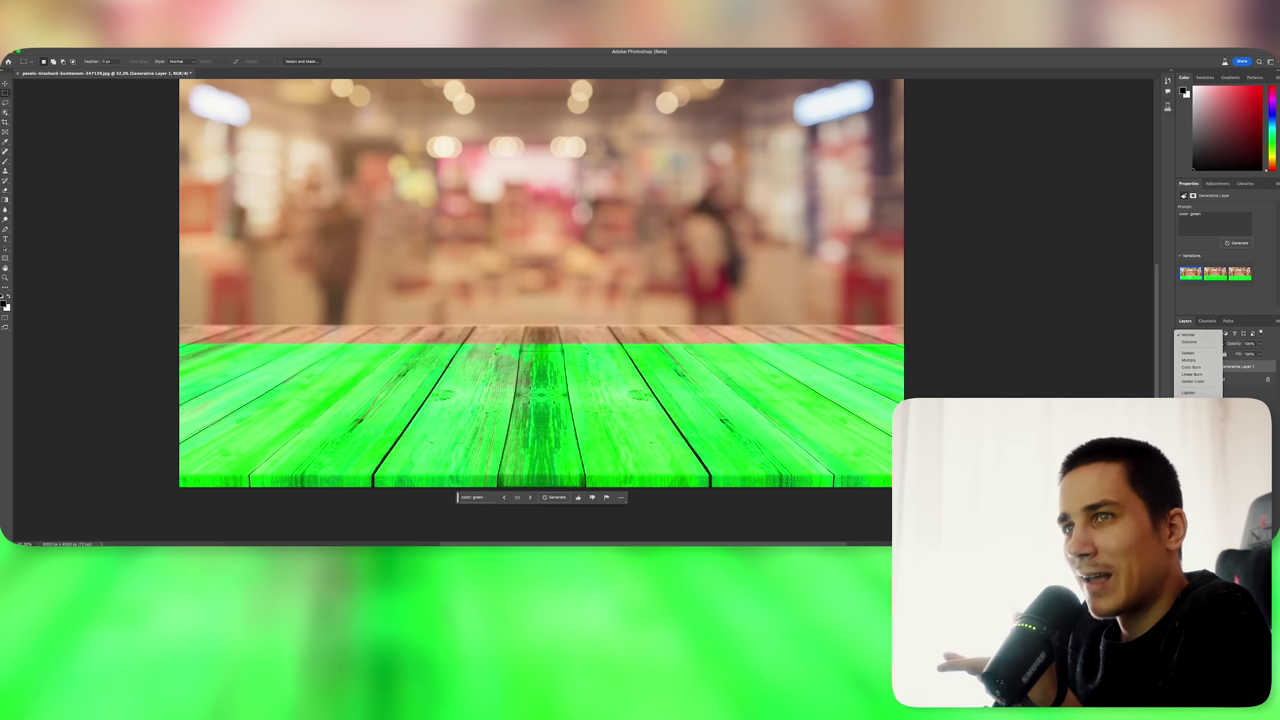
click(1192, 389)
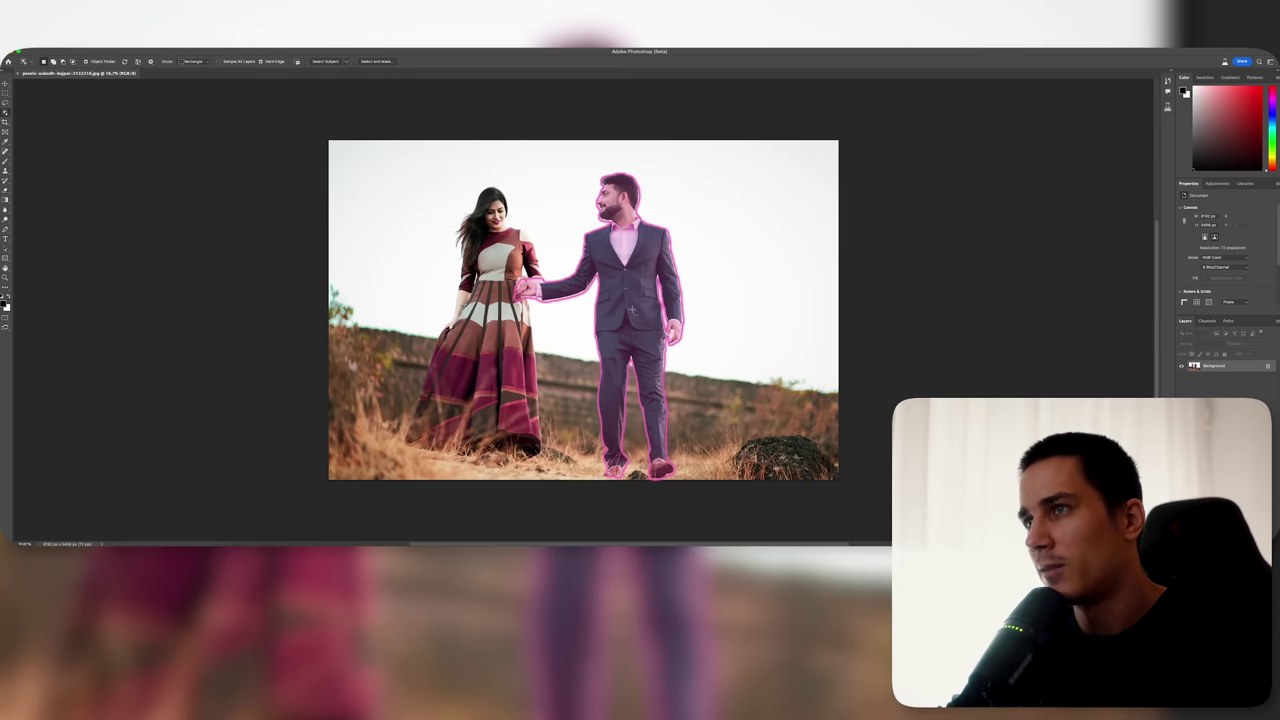
Step: Select the man, regenerate him with an empty prompt, and keep the black-jacket, white-shirt variation
click(531, 489)
click(536, 488)
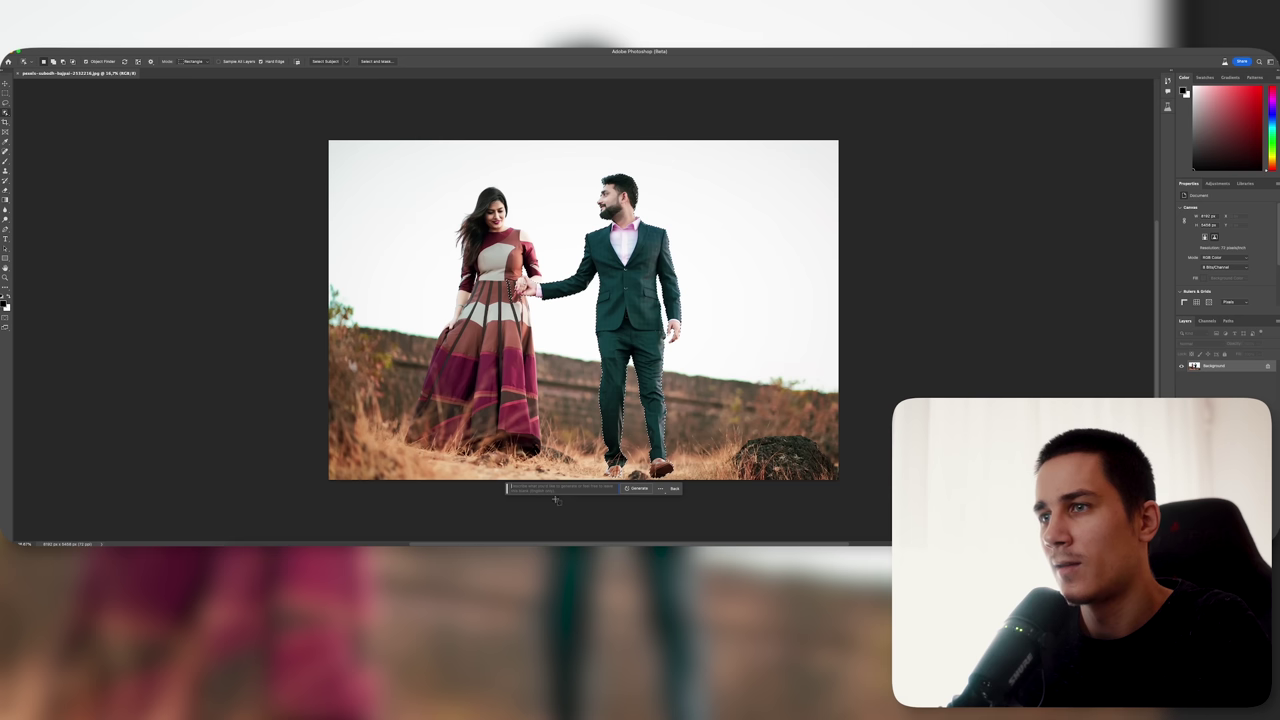
click(638, 488)
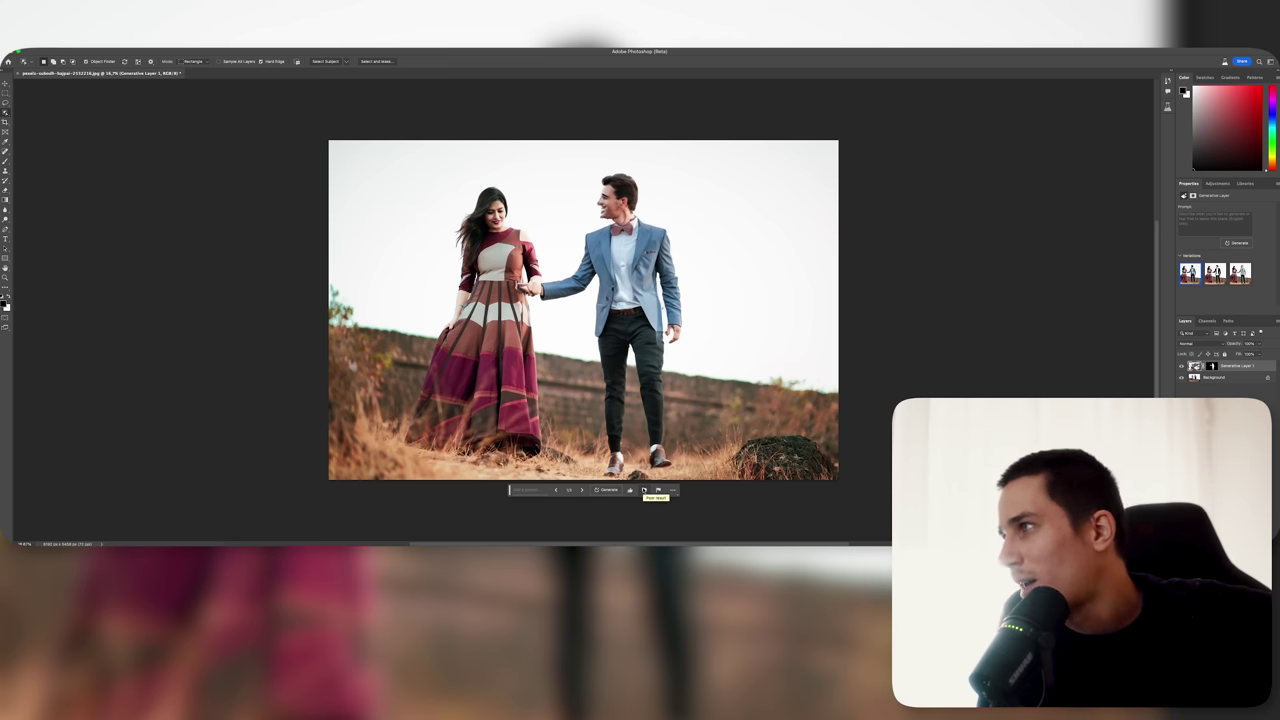
click(1215, 274)
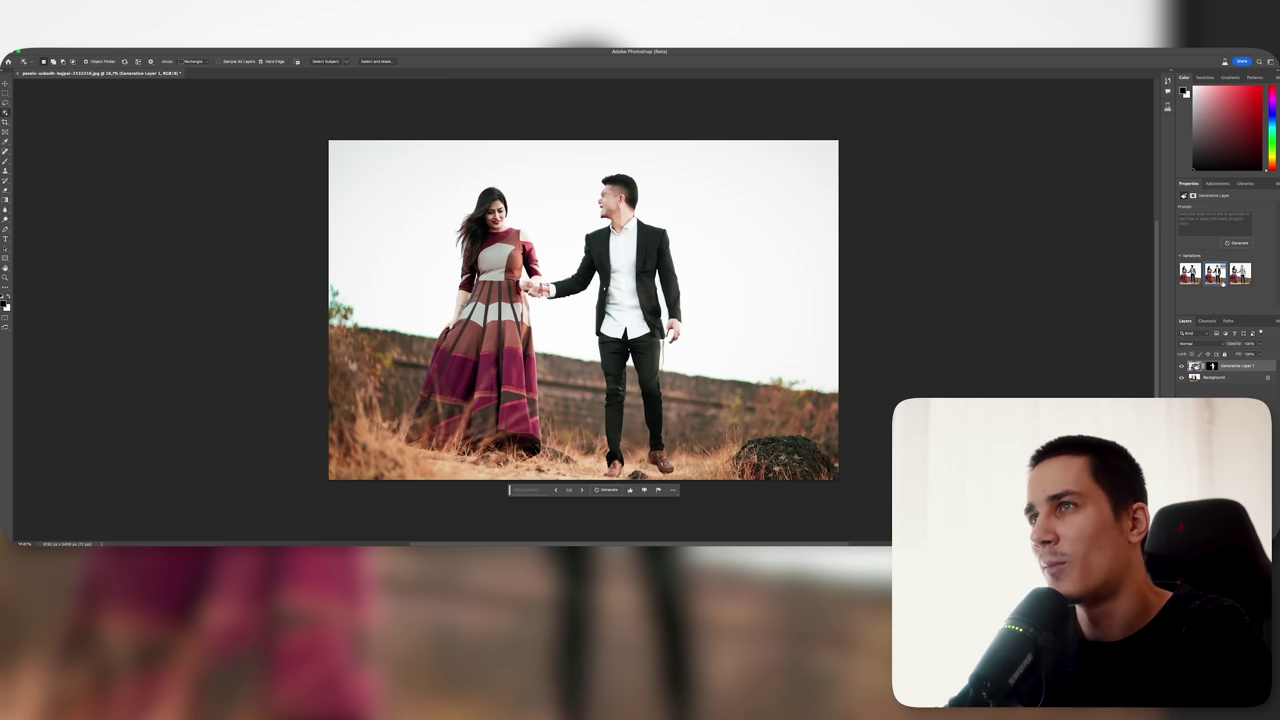
click(1246, 280)
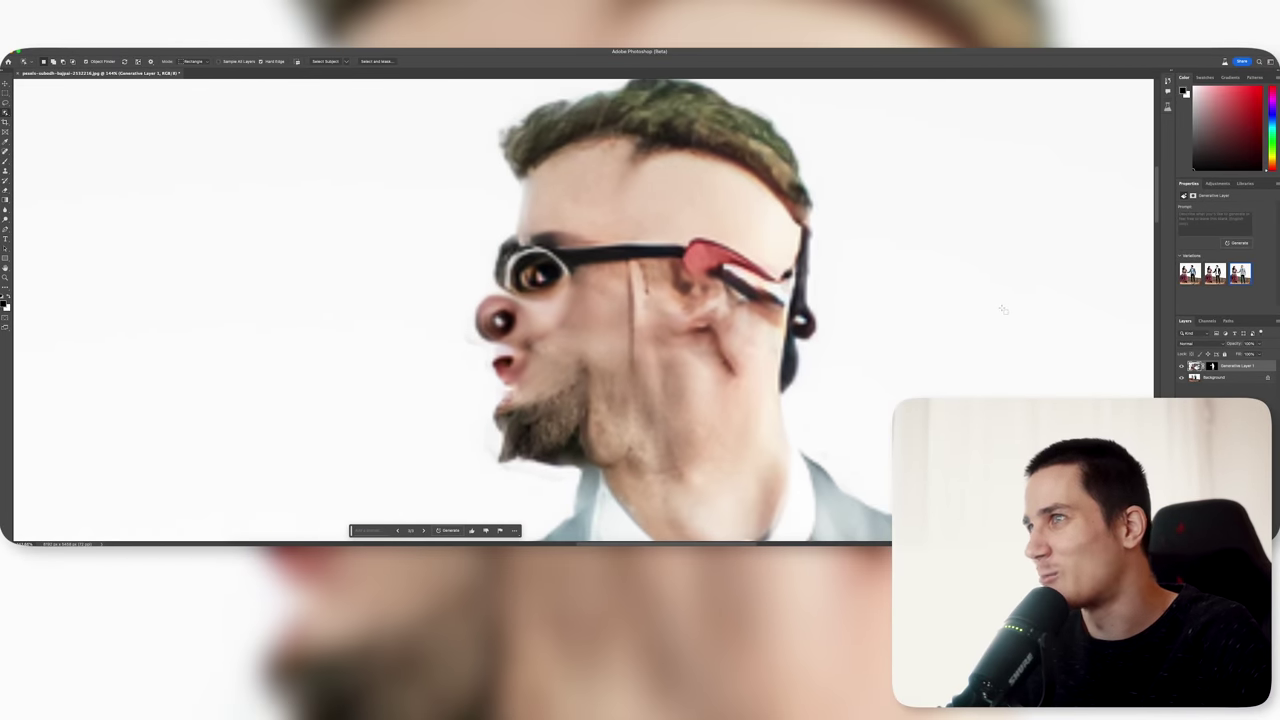
Step: Compare the first and second generated versions of the man up close, then zoom out
click(1214, 274)
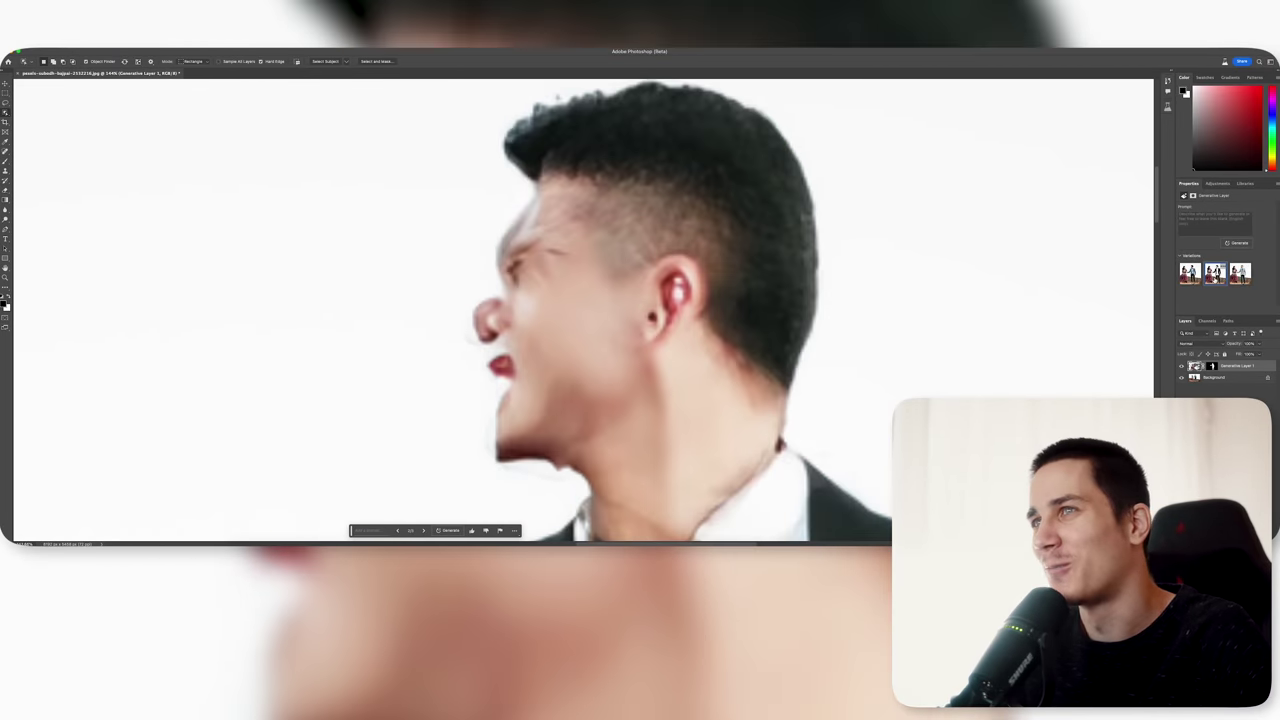
click(1188, 280)
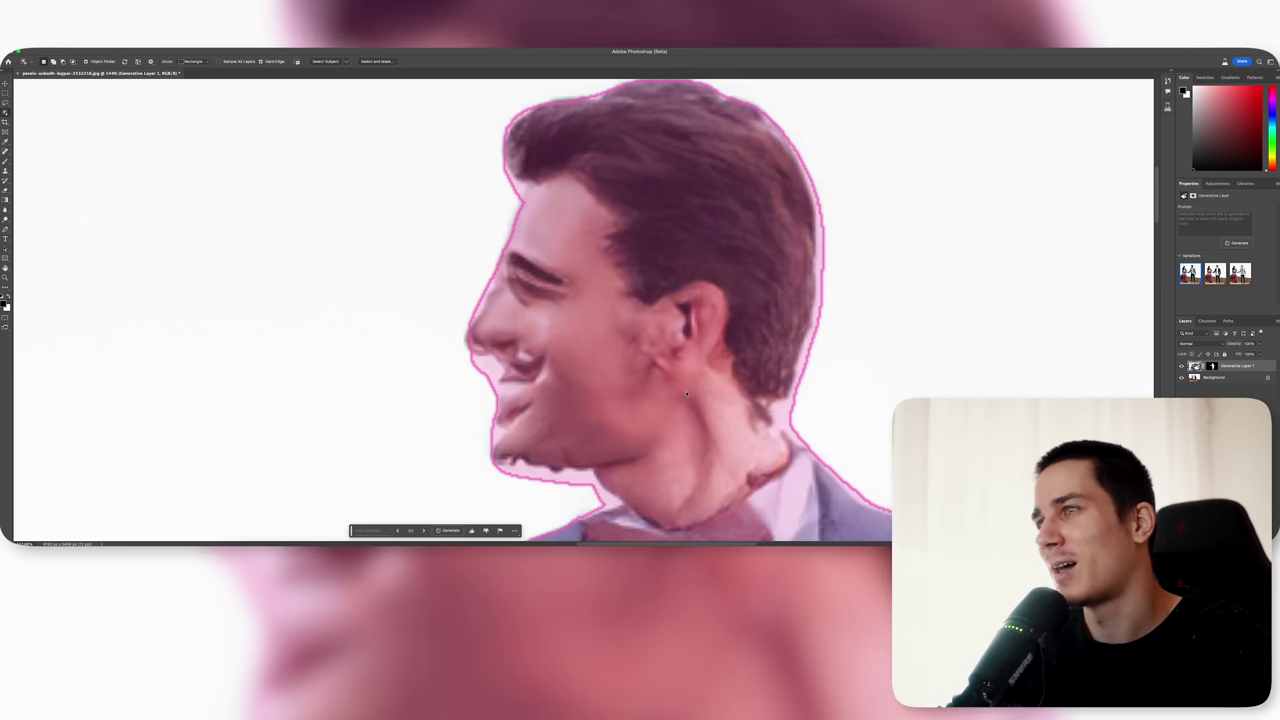
scroll(666, 403, down, 5)
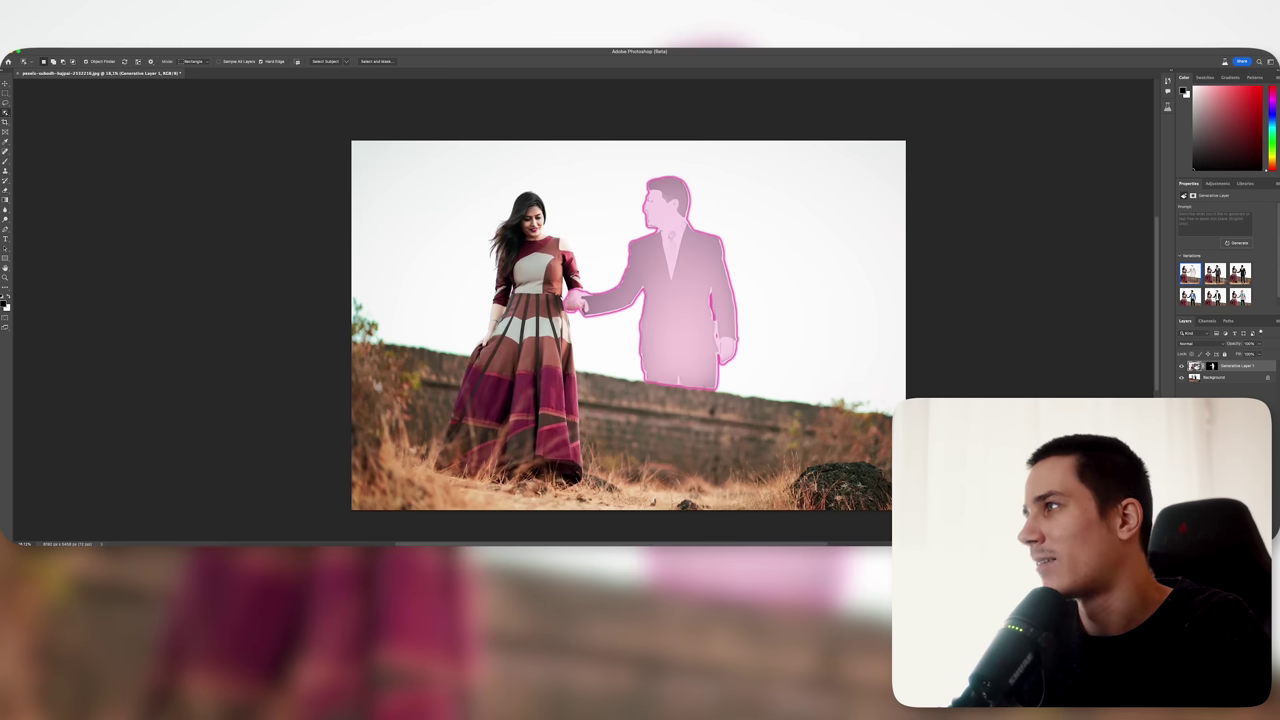
Step: Lasso-select the man's figure from his head down to his feet
click(688, 258)
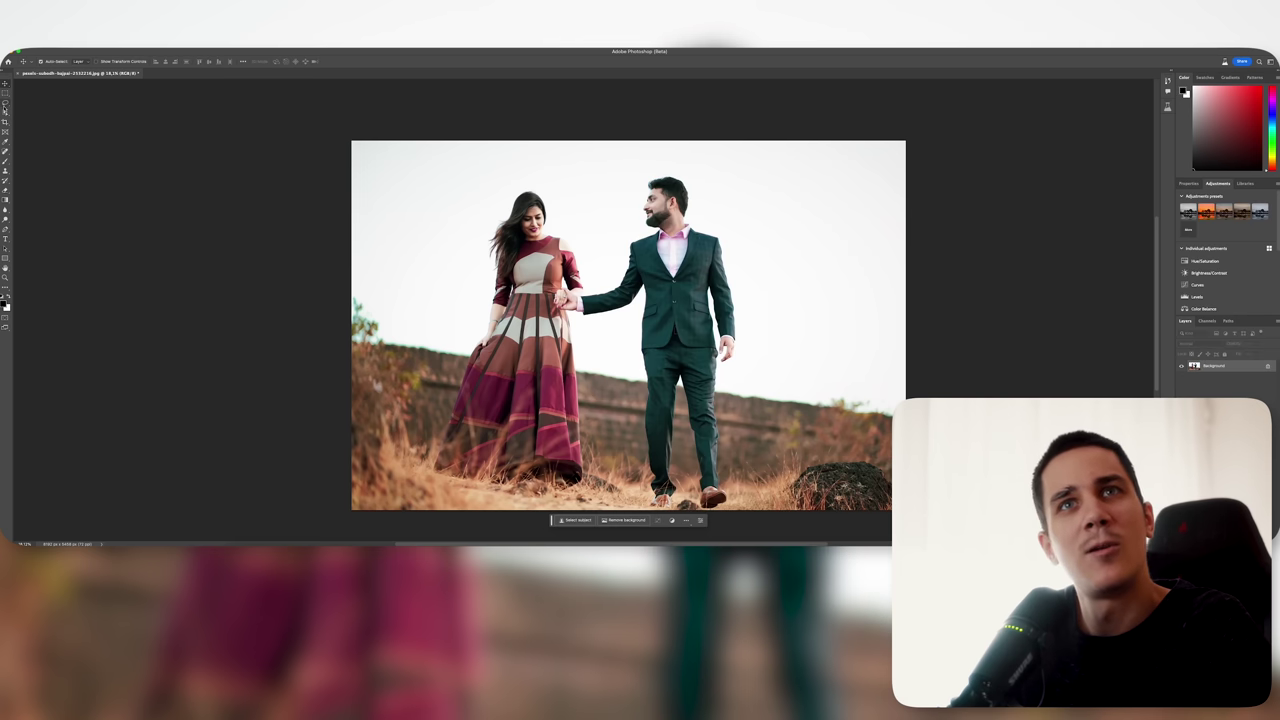
key(l)
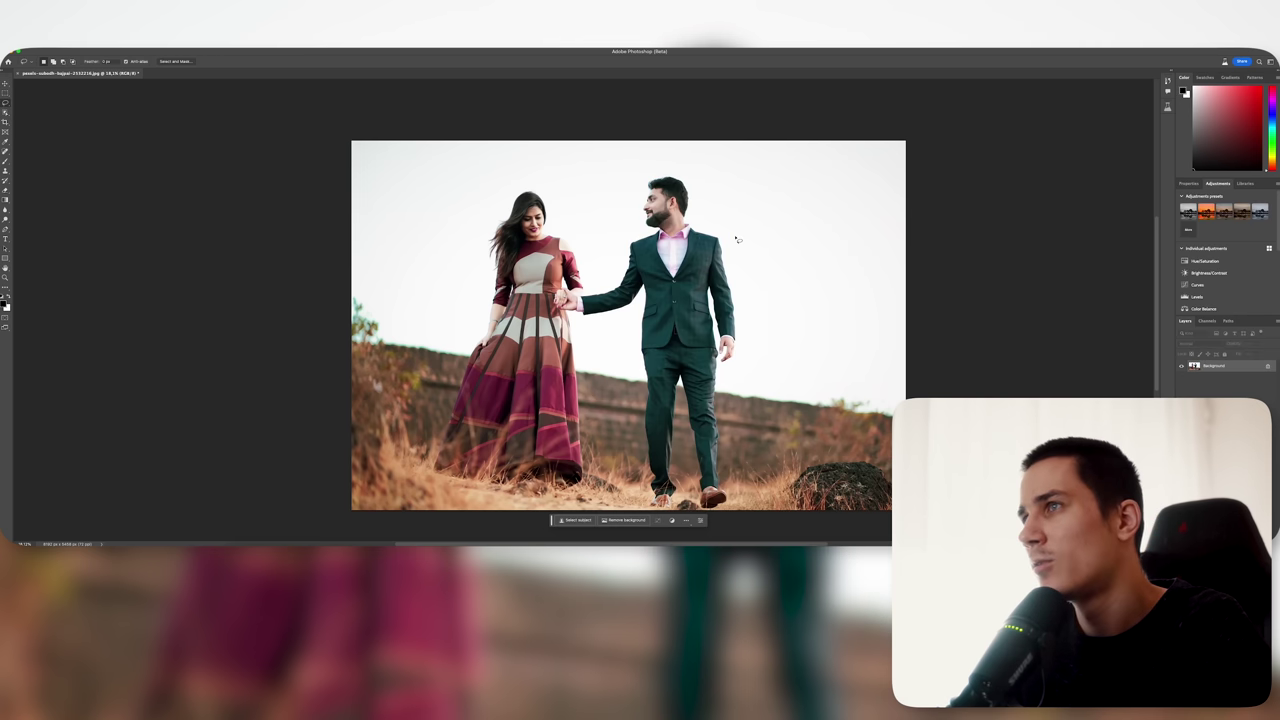
drag(737, 240, 650, 165)
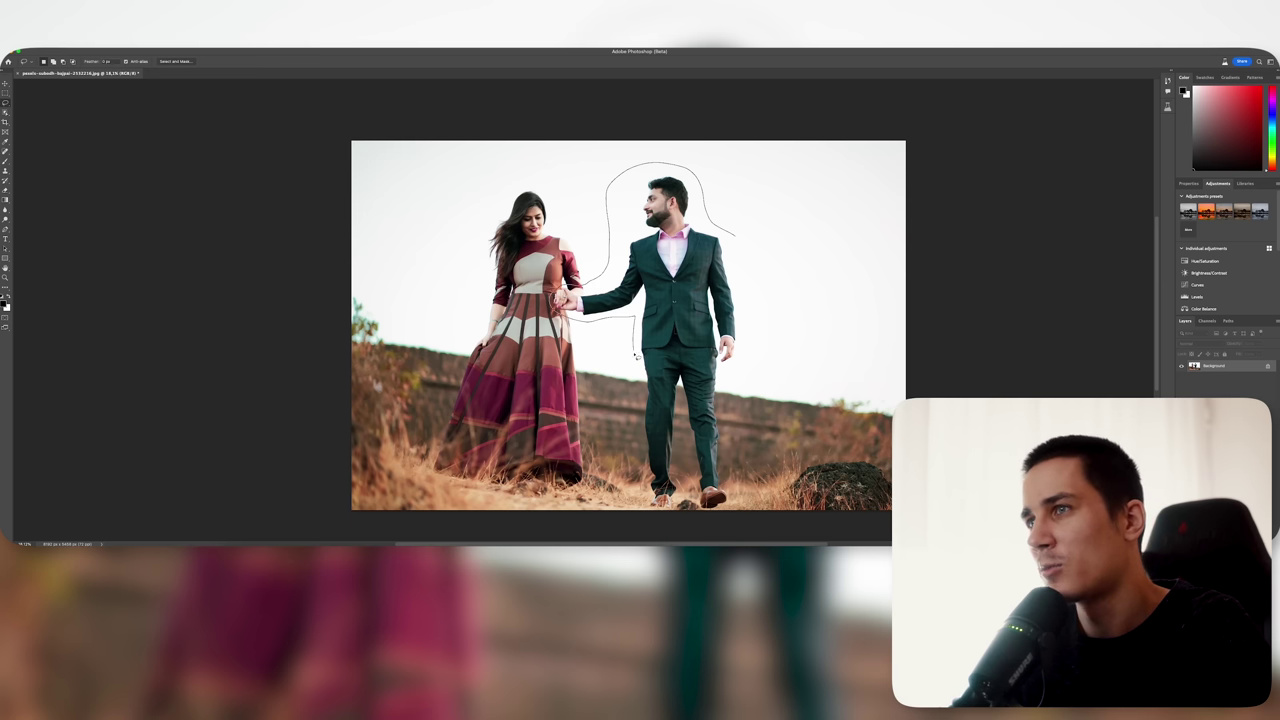
drag(633, 428, 650, 504)
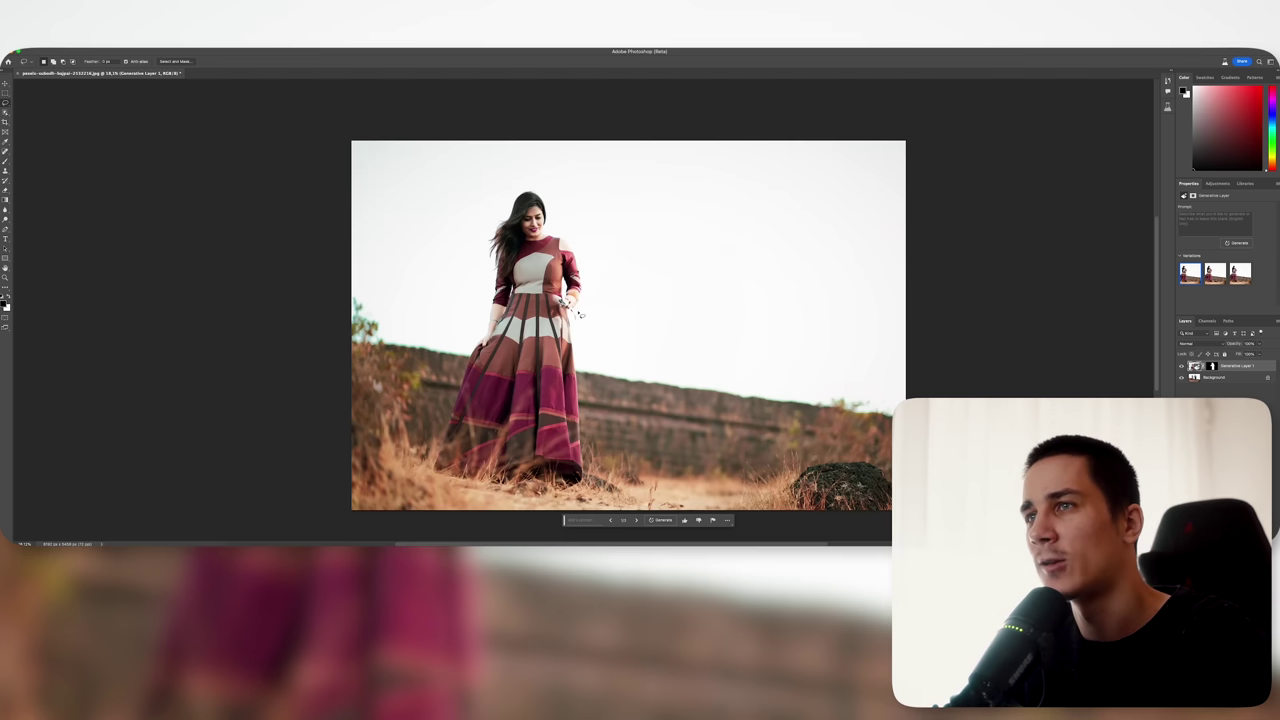
Step: Pick the third regenerated hand variation and fit the whole photo in the window
scroll(578, 313, up, 5)
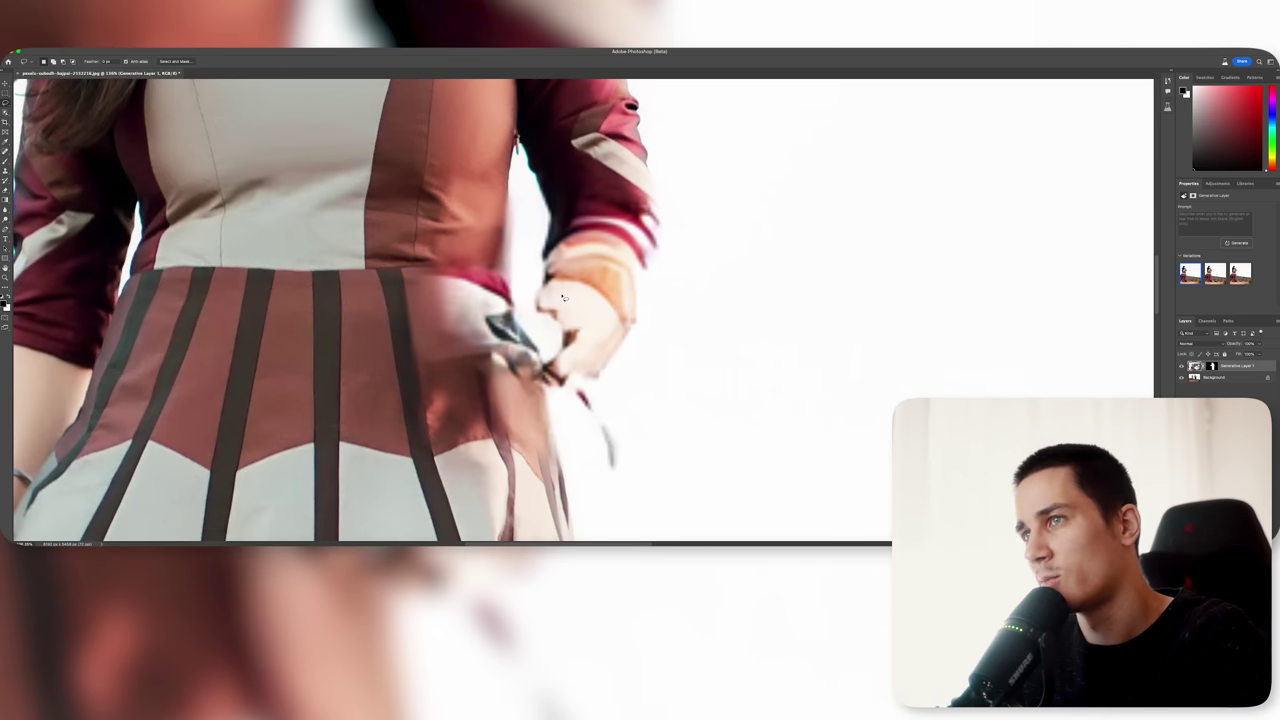
click(1238, 280)
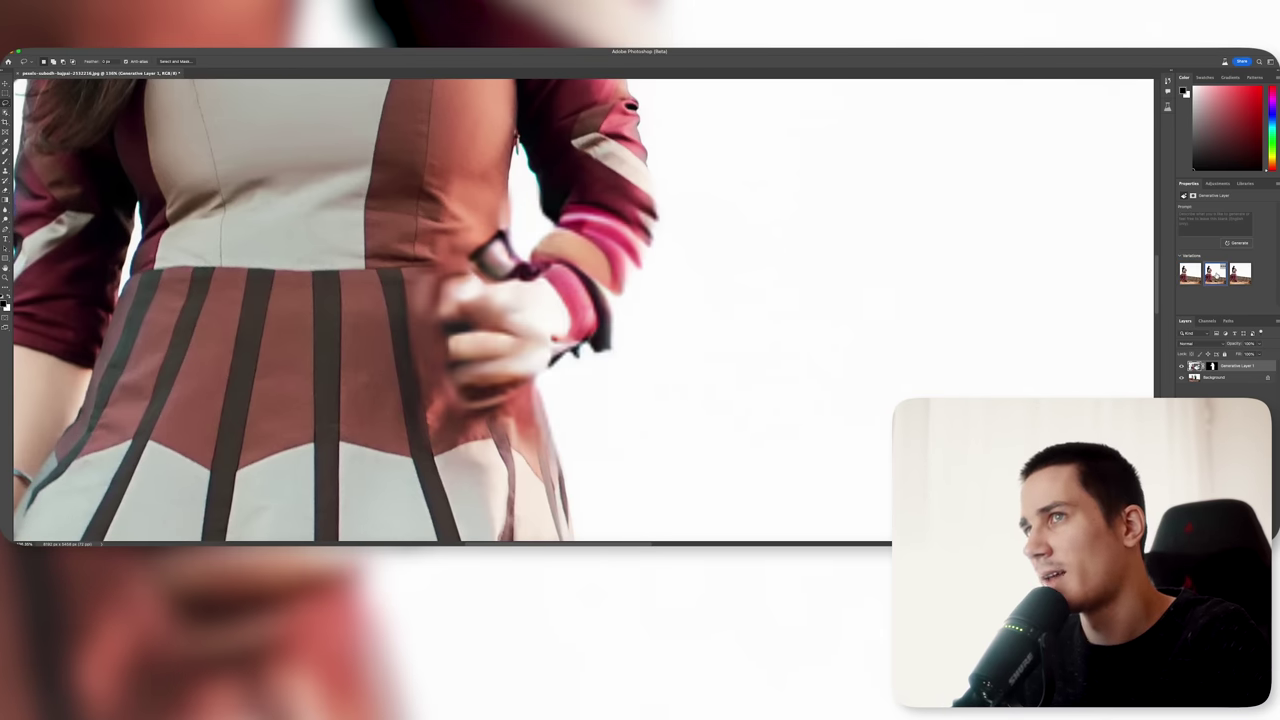
click(1240, 280)
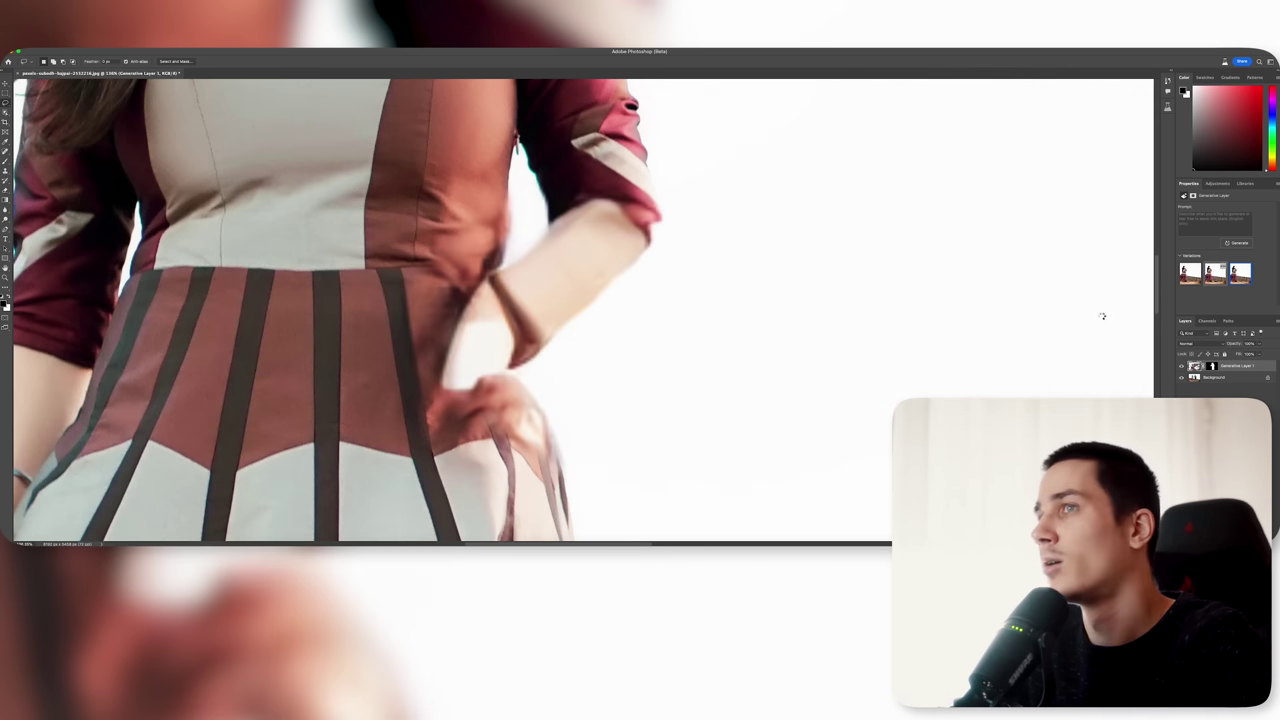
key(ctrl+0)
scroll(698, 428, up, 5)
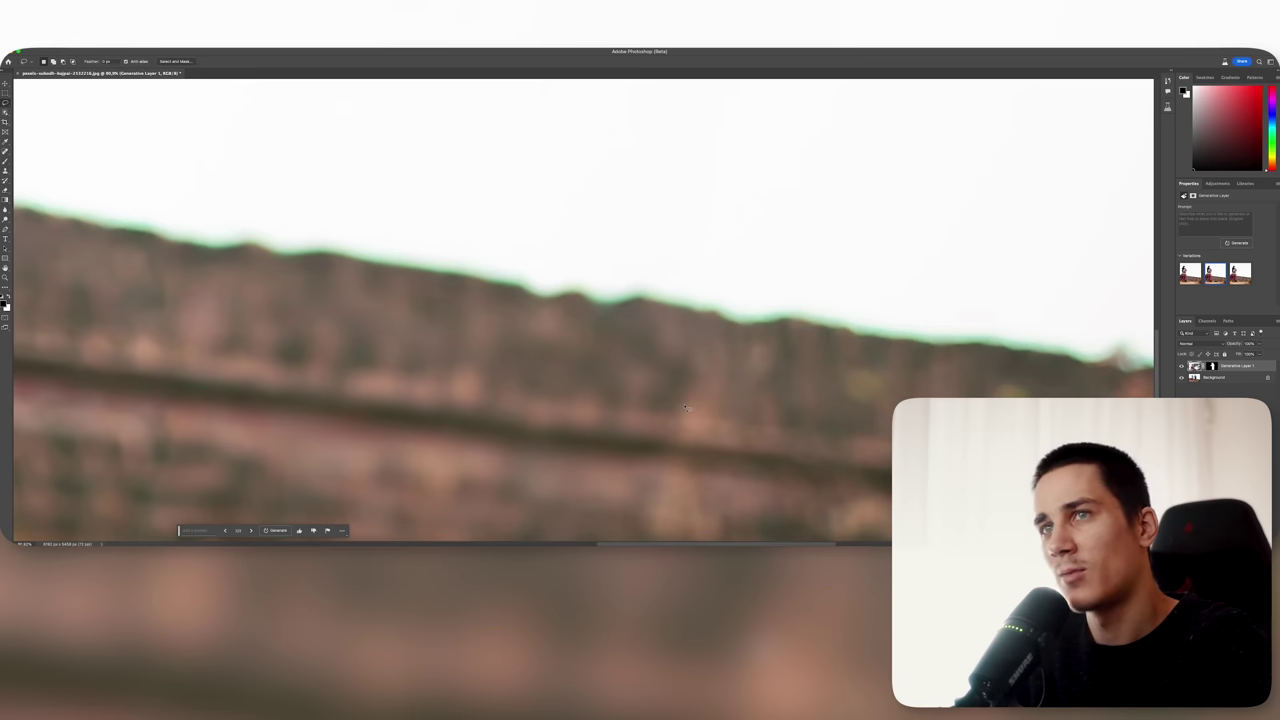
scroll(638, 402, down, 3)
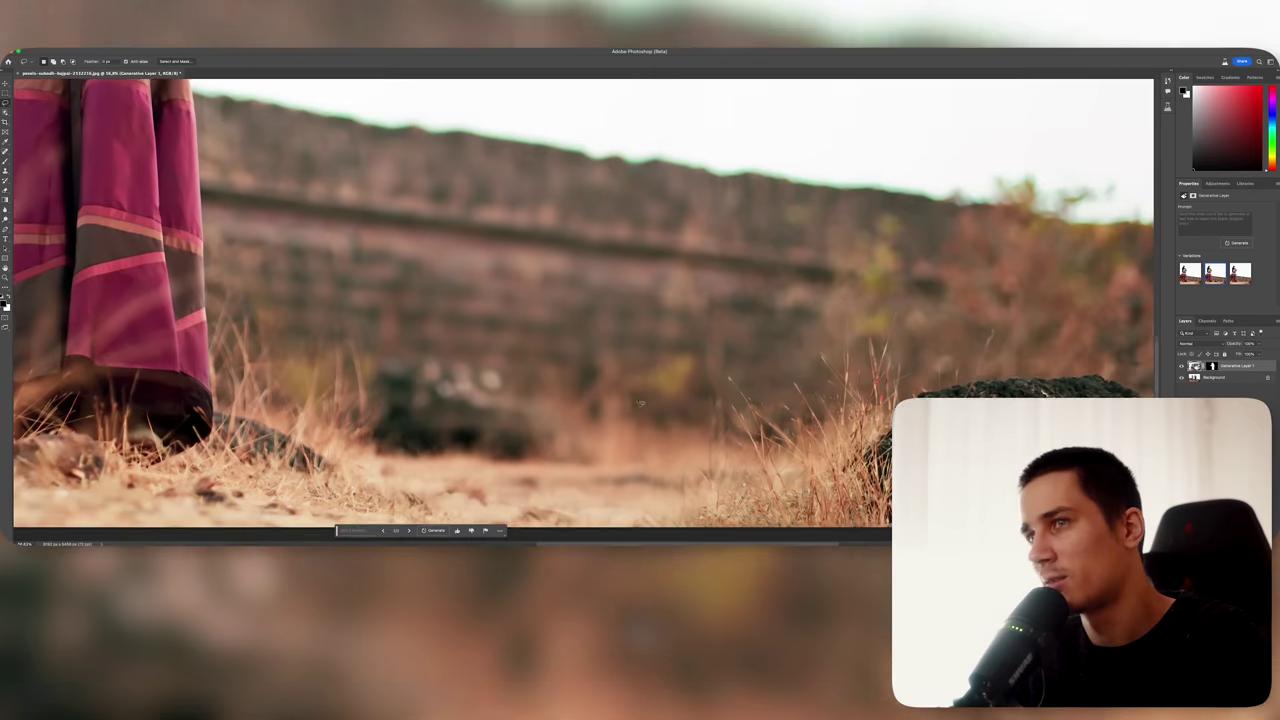
scroll(638, 402, down, 2)
scroll(638, 402, up, 3)
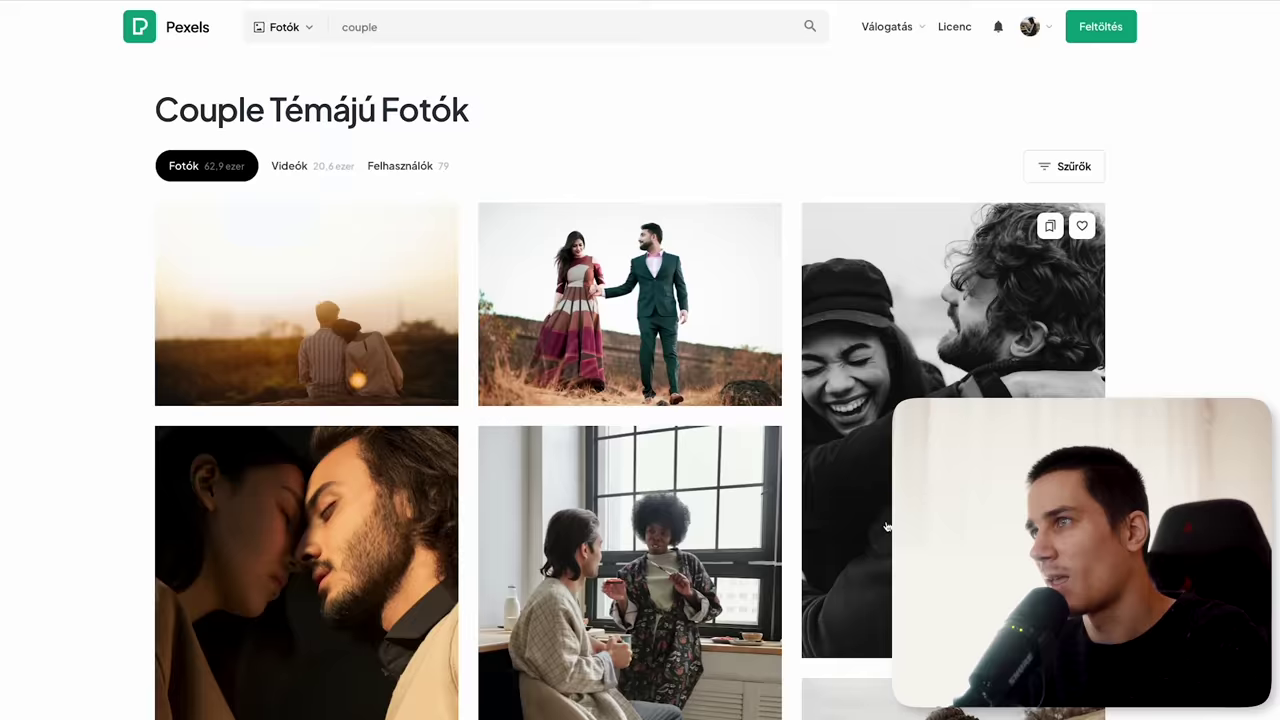
Step: Scroll the 'couple' results and download the couple walking a dirt road by a wheat field
scroll(855, 580, down, 5)
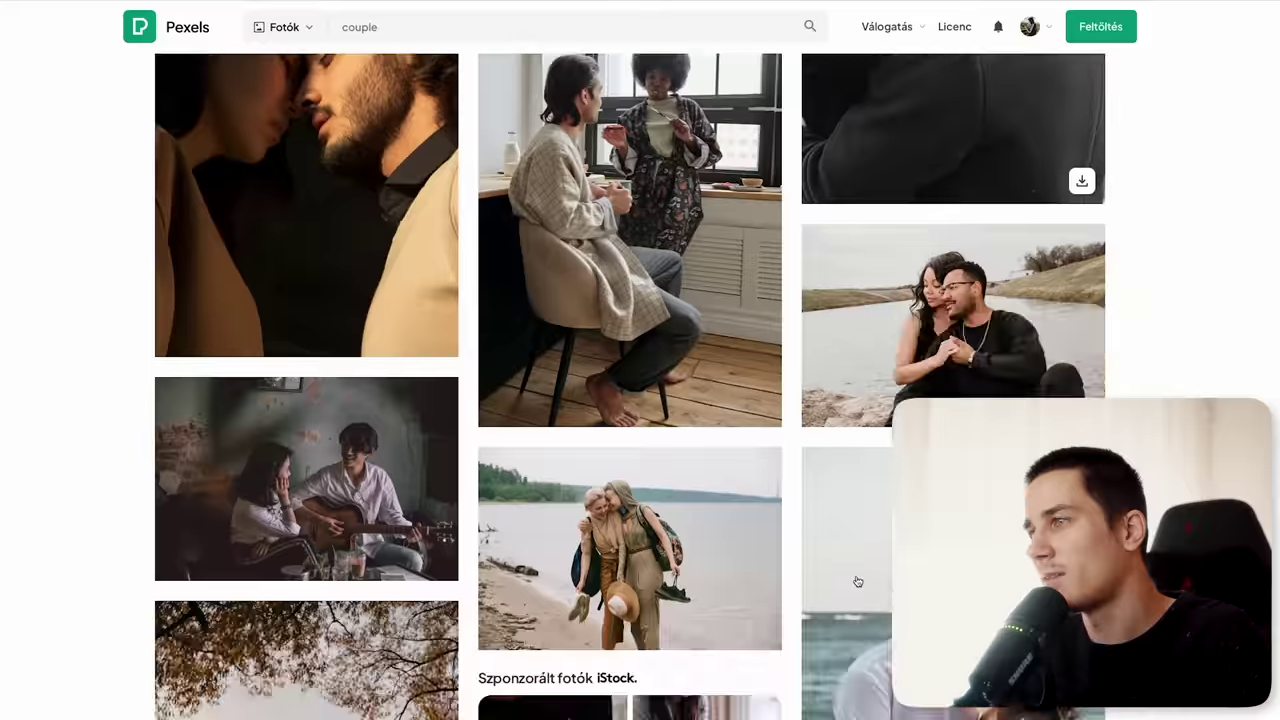
scroll(857, 580, down, 3)
scroll(857, 580, down, 3)
scroll(436, 420, down, 5)
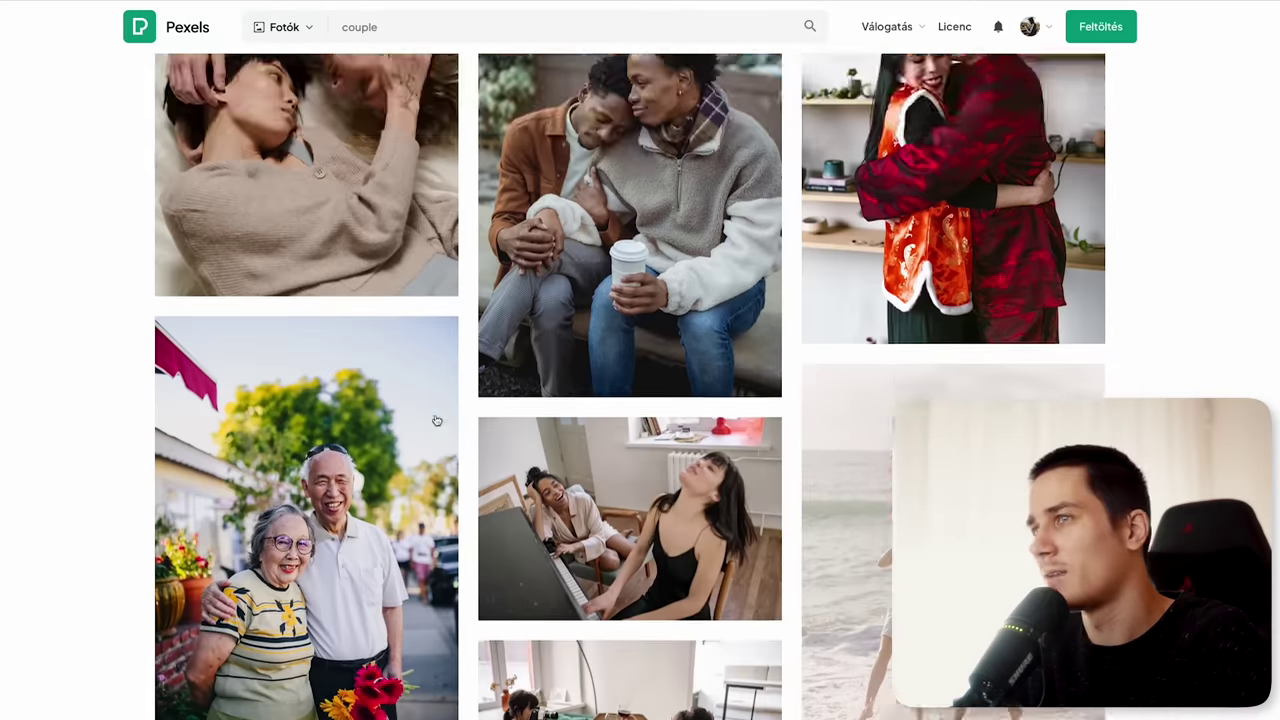
scroll(436, 420, down, 2)
scroll(436, 420, down, 3)
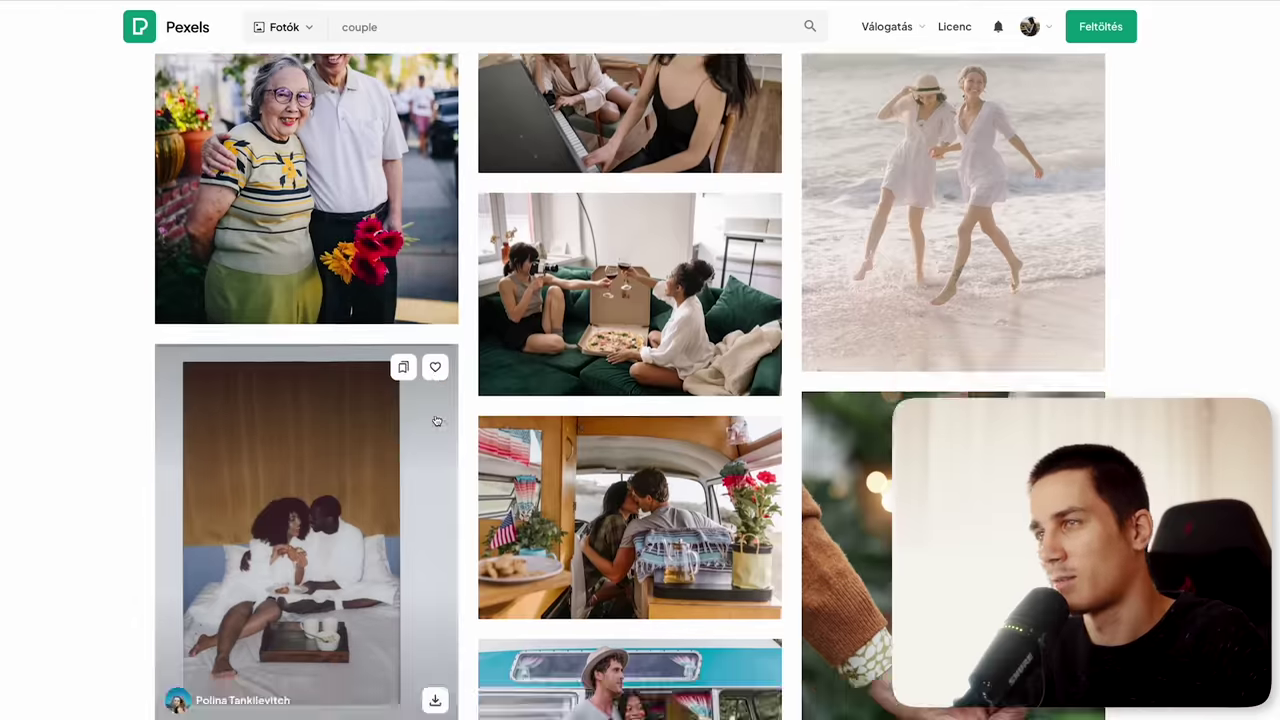
scroll(436, 420, down, 5)
scroll(436, 420, down, 2)
scroll(436, 420, down, 2)
scroll(436, 420, down, 5)
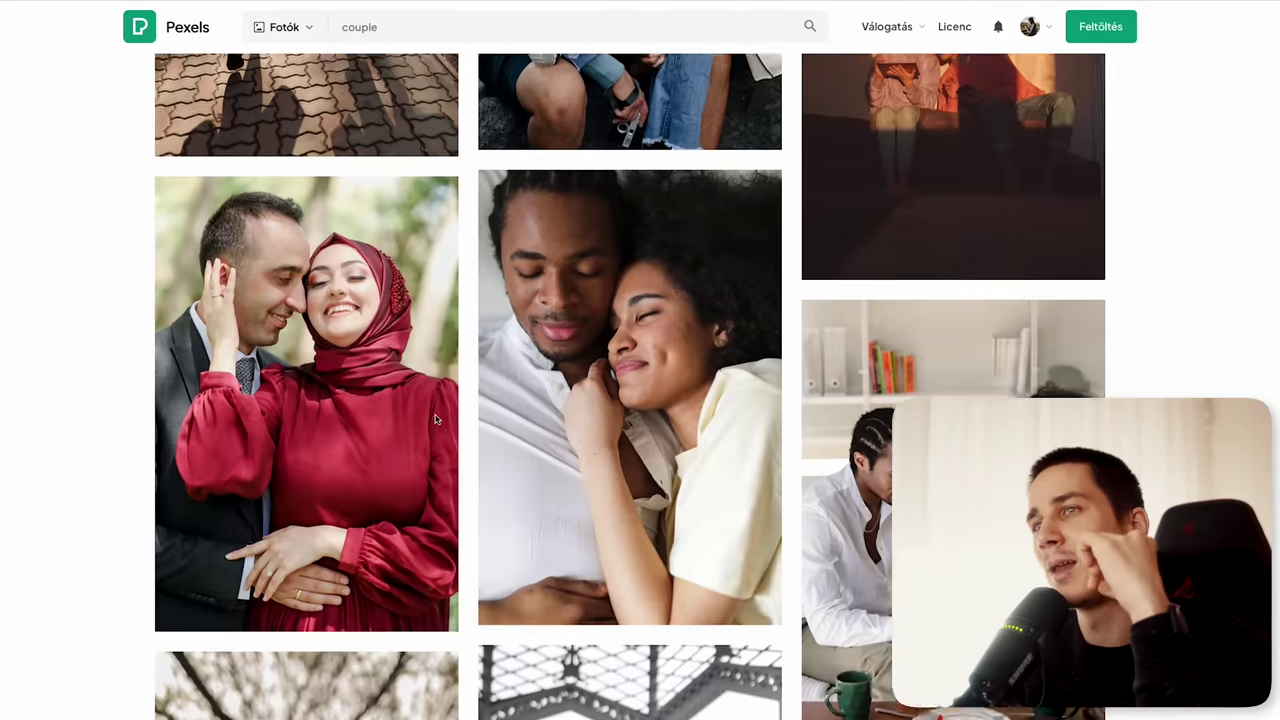
scroll(436, 420, down, 4)
scroll(436, 420, down, 1)
scroll(436, 420, down, 2)
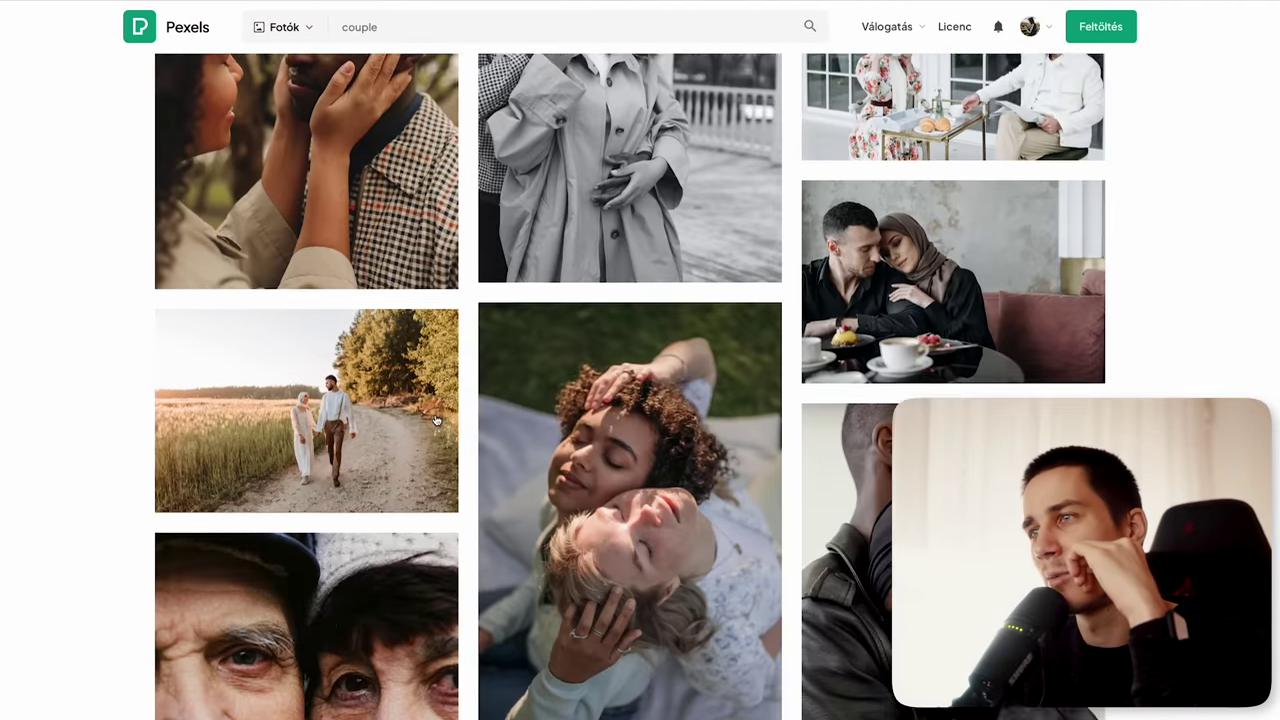
click(436, 447)
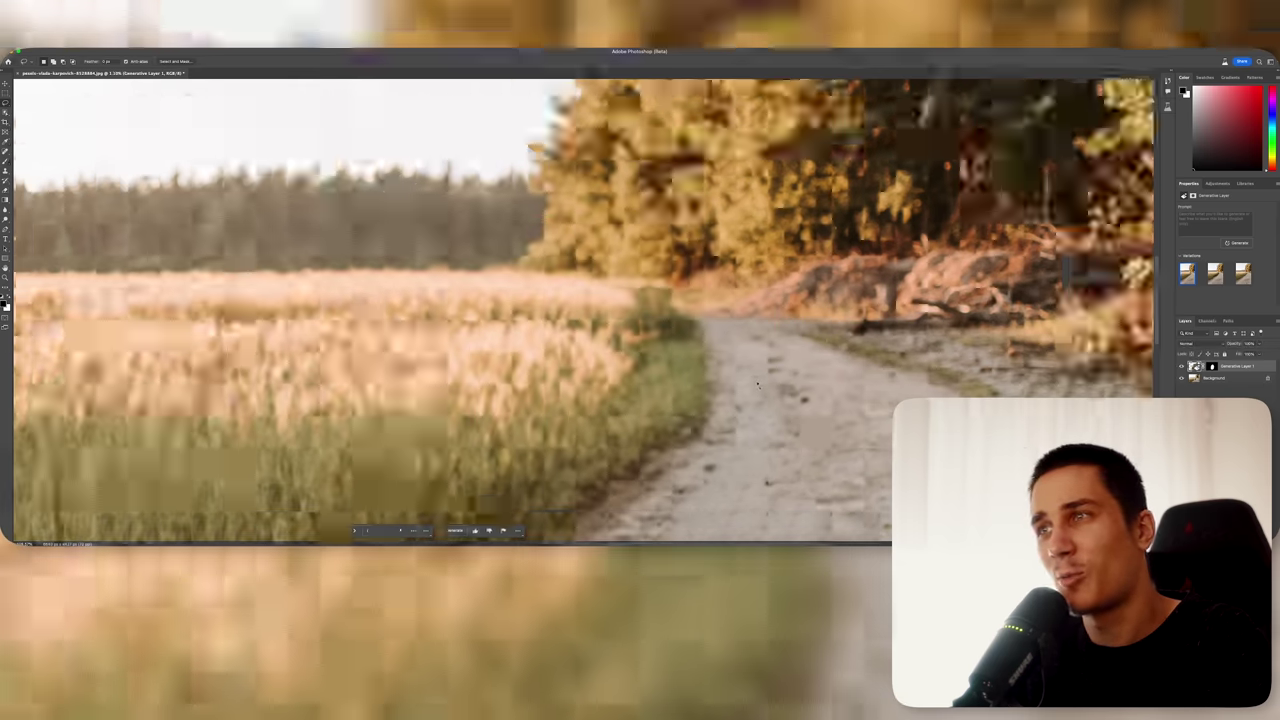
Step: Select the Background layer of the couple-free road photo
scroll(756, 390, down, 5)
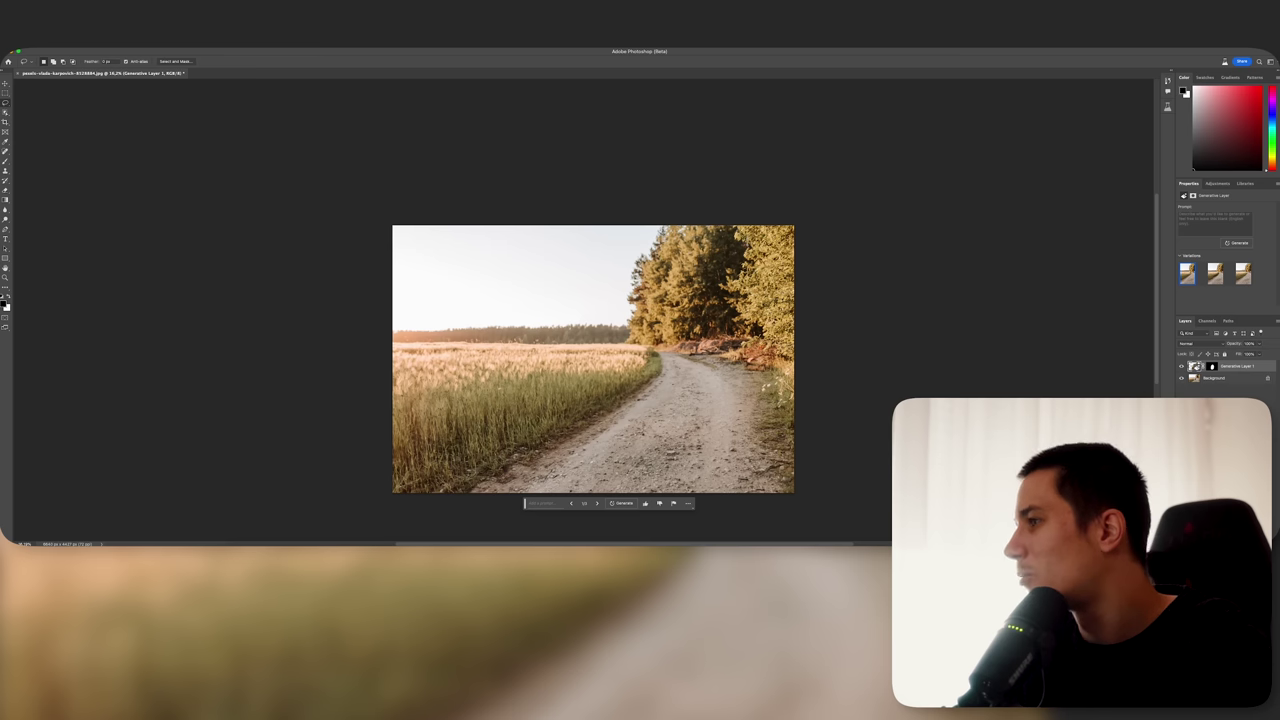
click(1214, 378)
Step: Delete Generative Layer 1, then switch to another generated car variation on the road
key(Delete)
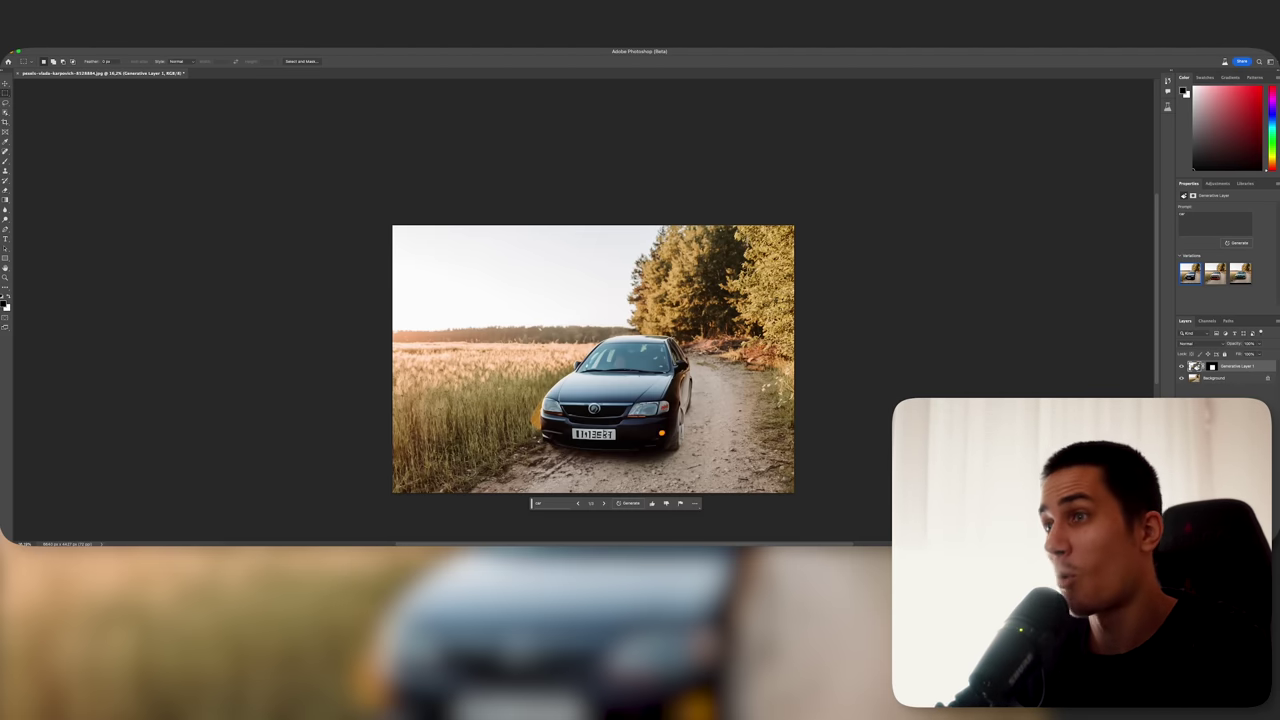
scroll(572, 415, up, 2)
scroll(572, 415, up, 2)
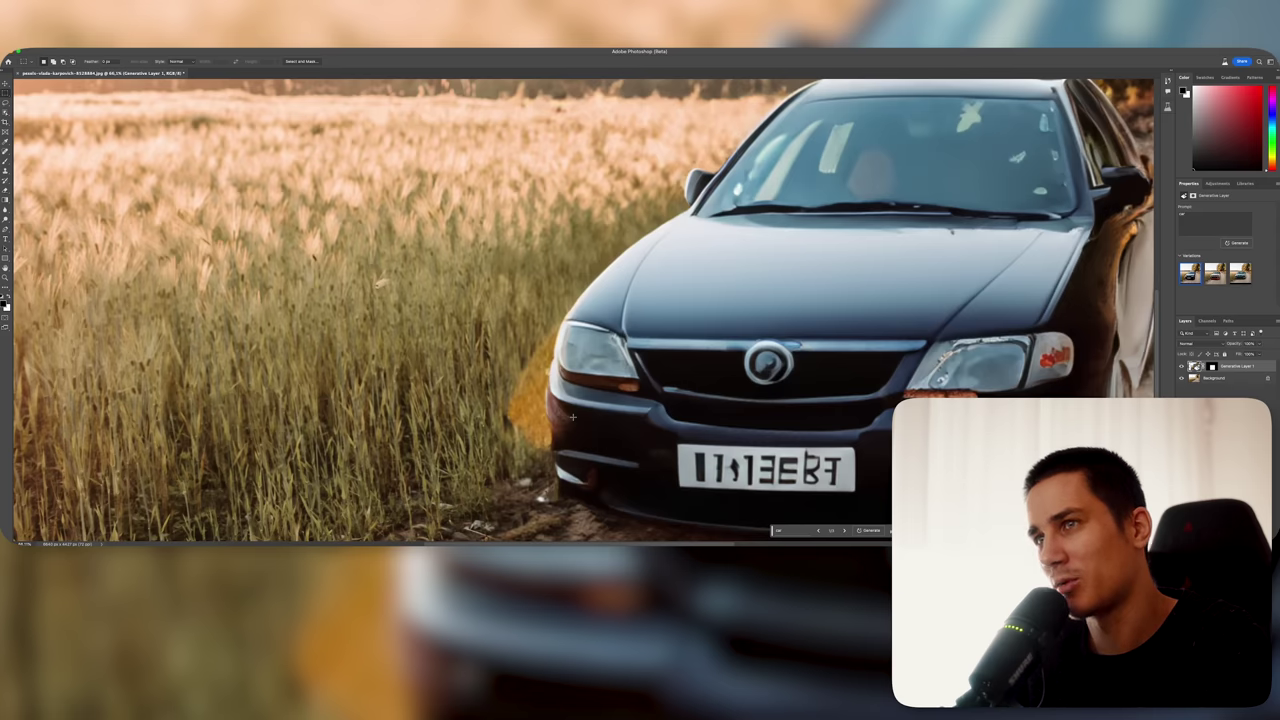
scroll(572, 415, right, 3)
scroll(572, 415, up, 1)
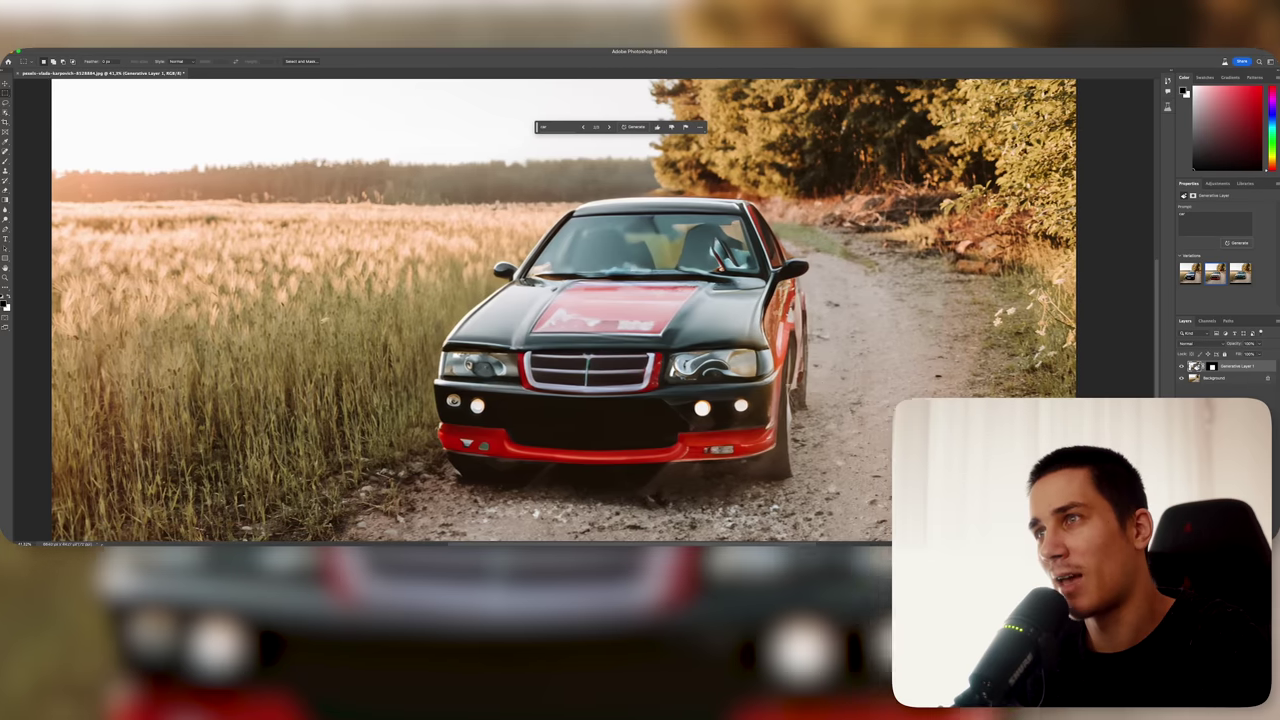
scroll(528, 310, right, 2)
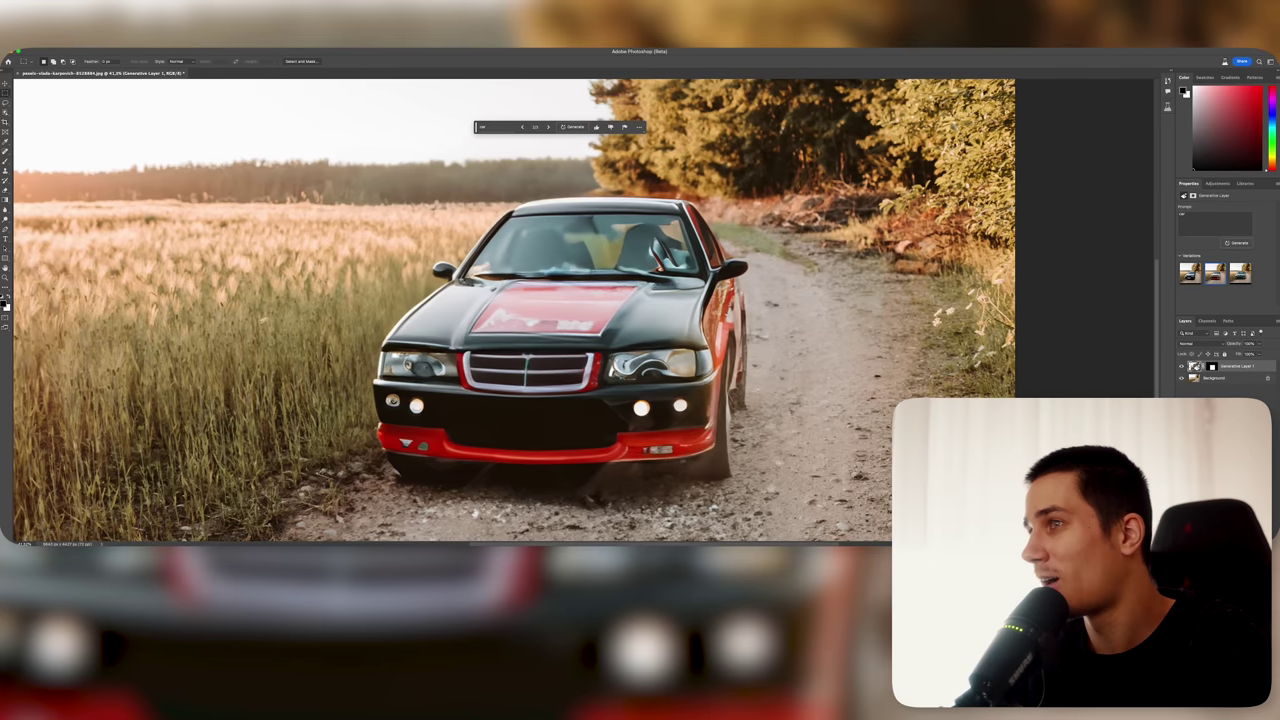
scroll(508, 310, right, 2)
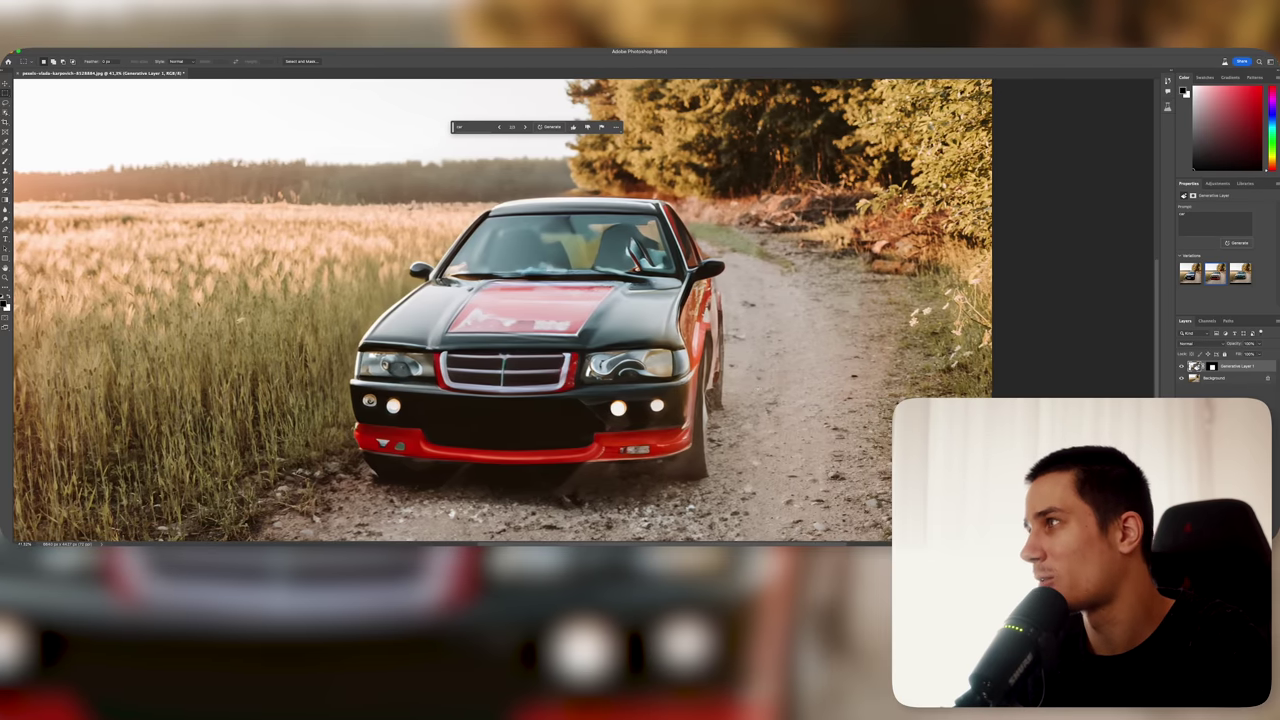
click(1240, 274)
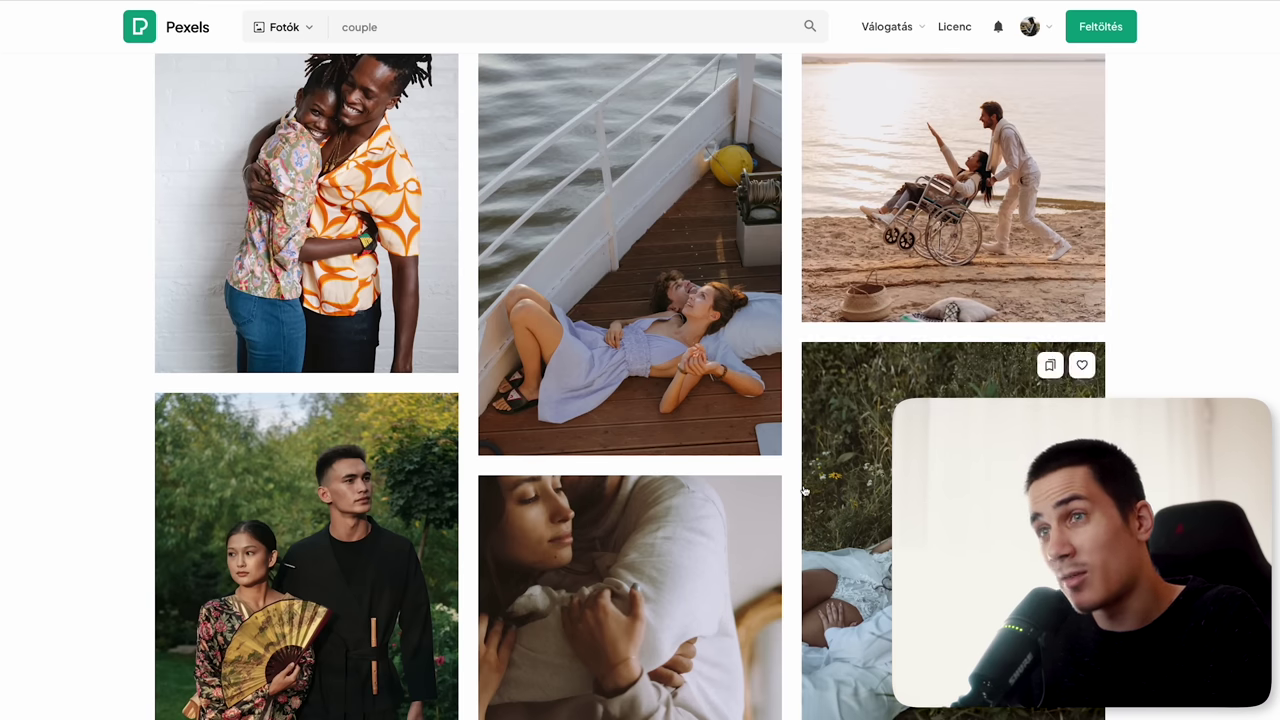
Step: Search Pexels for 'architecture' and download the white building with zigzag balconies
click(467, 20)
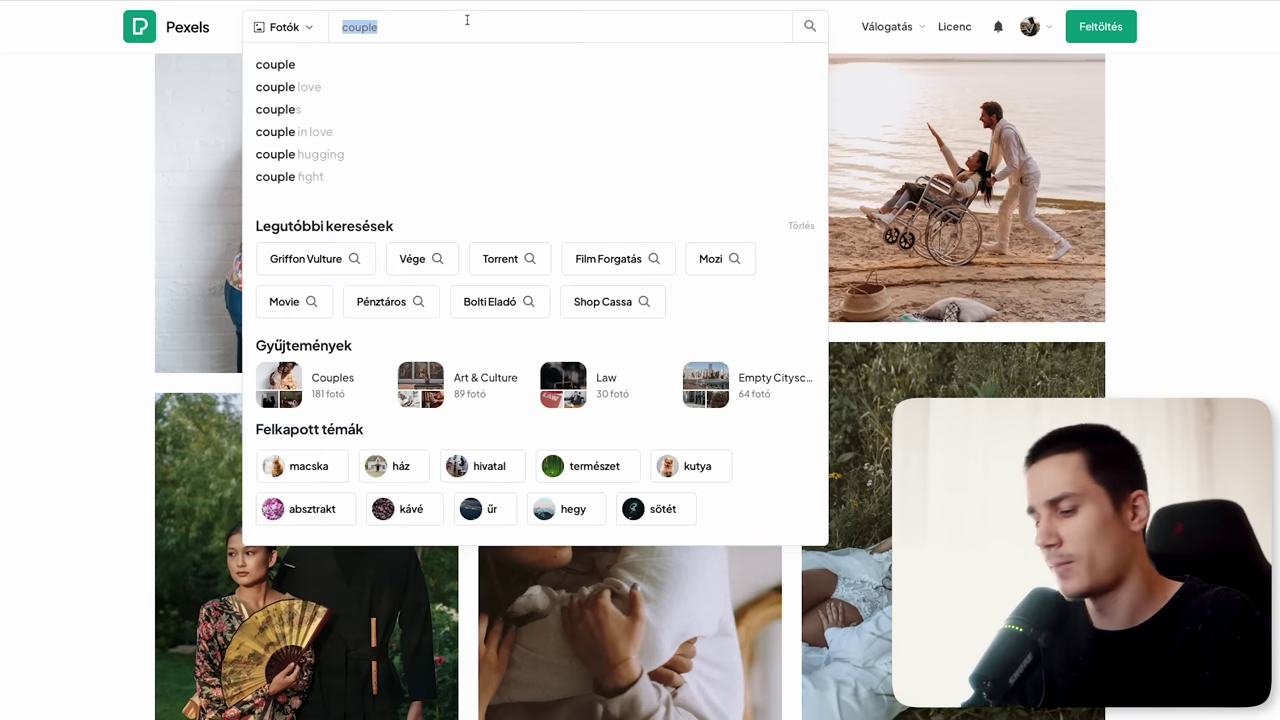
text(architectur)
scroll(519, 378, down, 5)
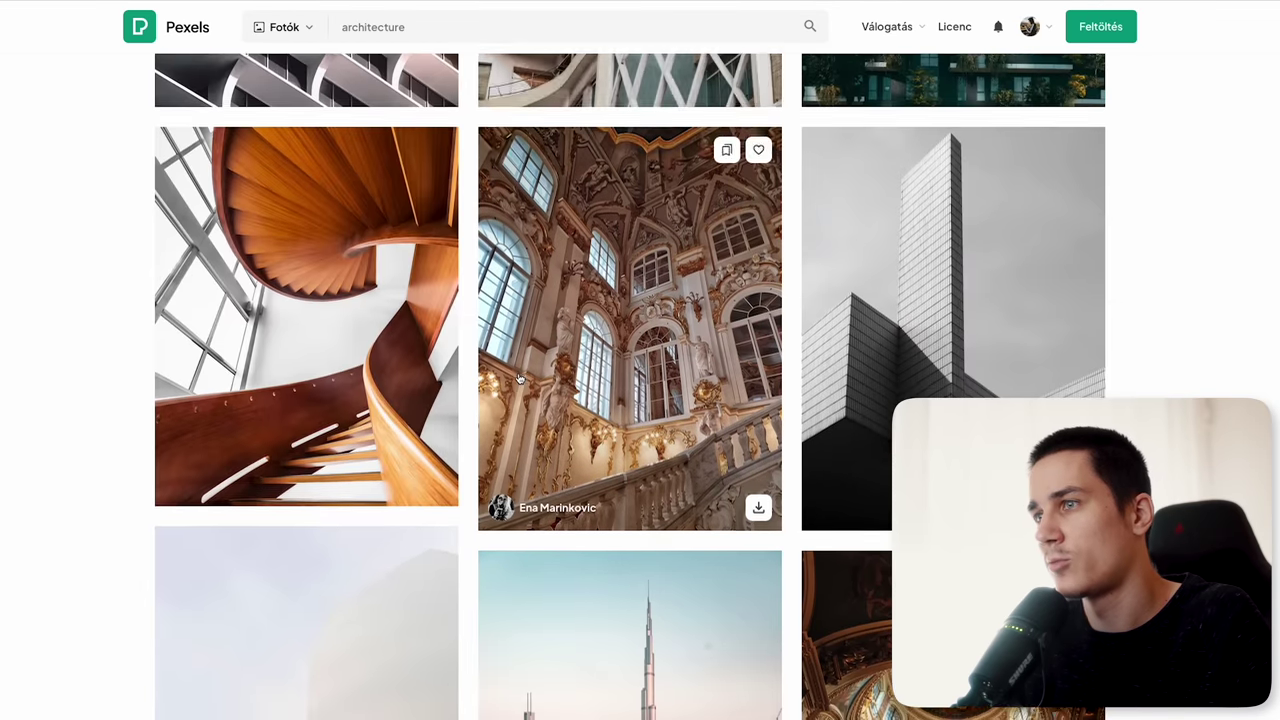
scroll(519, 378, down, 4)
scroll(524, 380, down, 3)
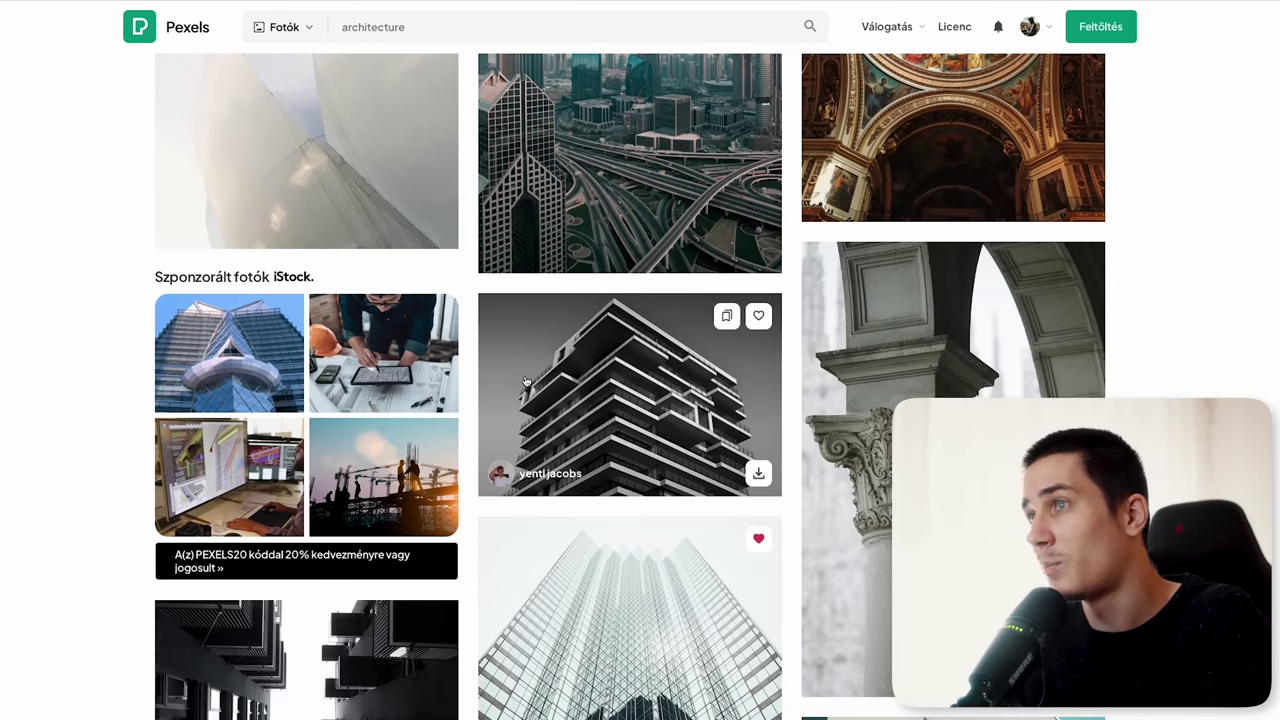
scroll(742, 468, down, 5)
click(433, 459)
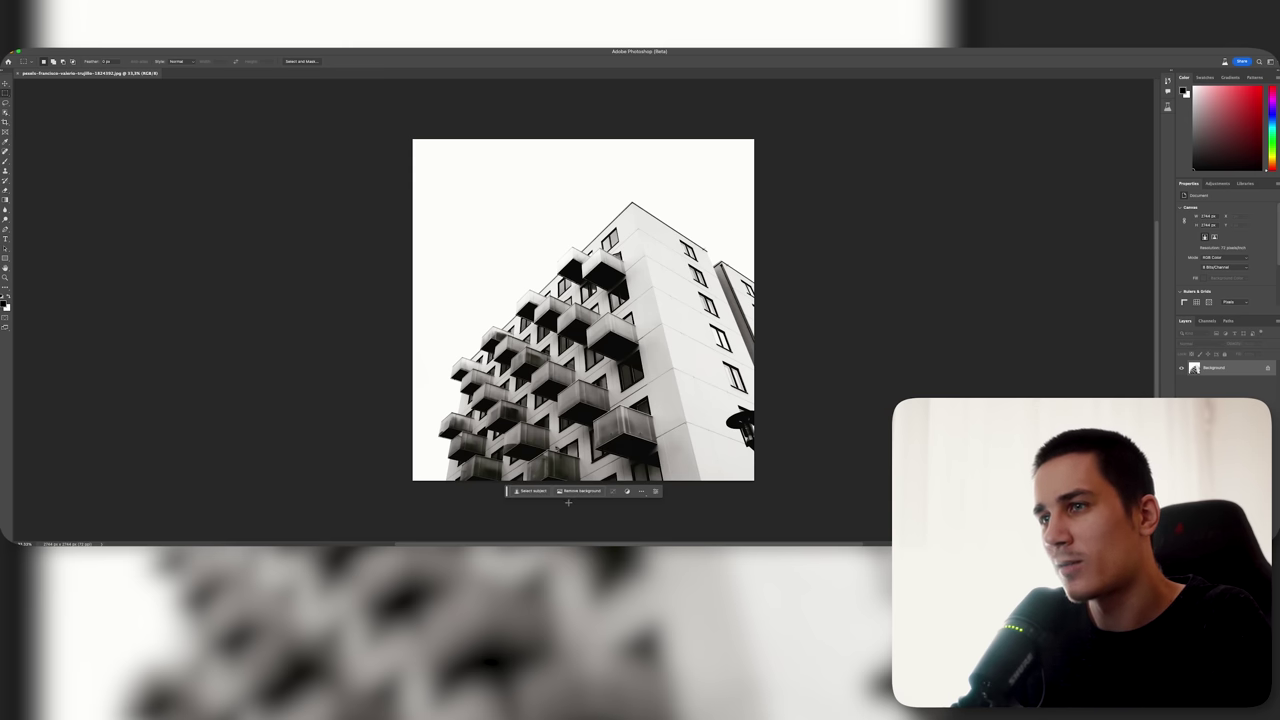
Step: Enlarge the building photo's canvas with the Crop tool, extending it down and to the right
key(c)
drag(754, 310, 845, 313)
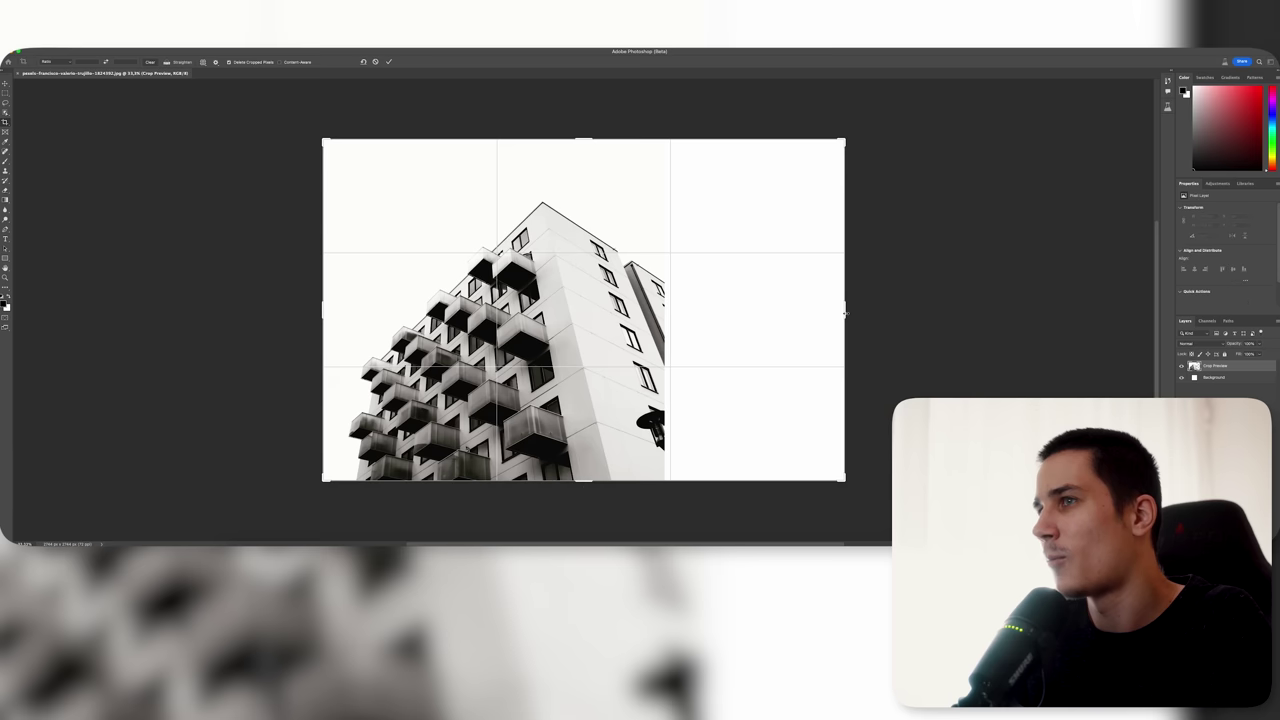
mouse_move(583, 483)
mouse_down()
mouse_move(590, 432)
mouse_move(590, 458)
mouse_up()
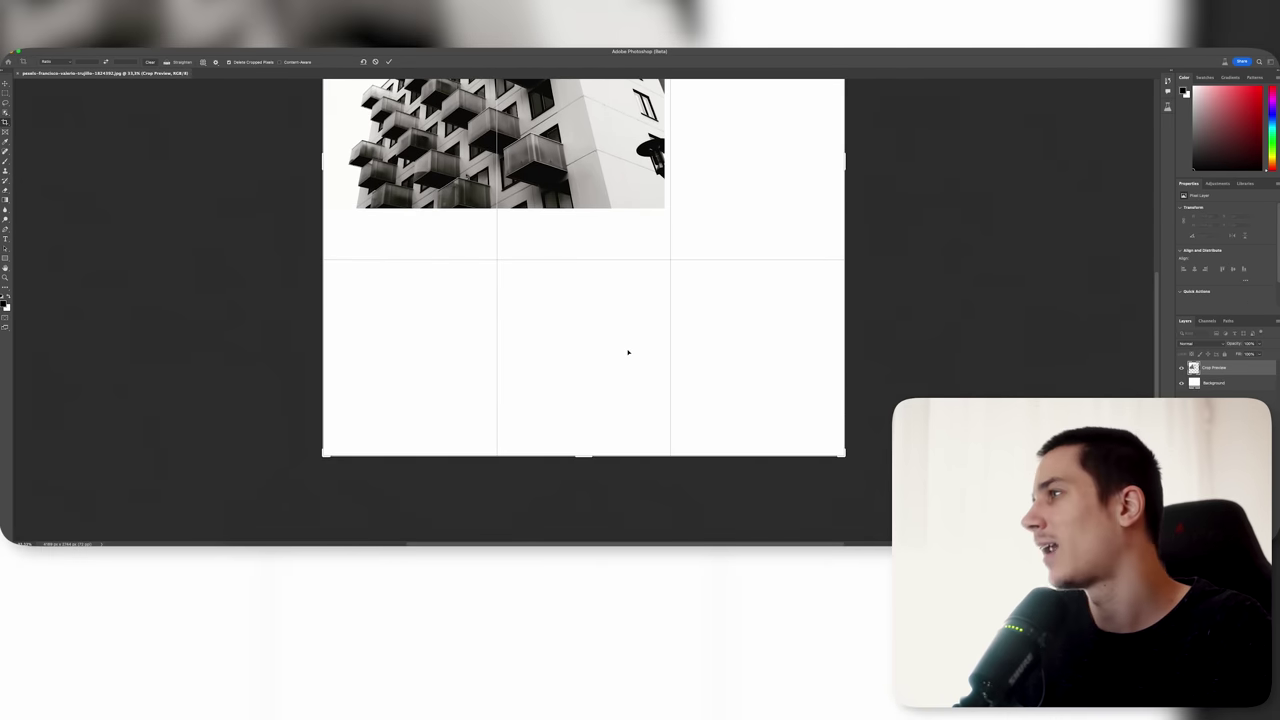
key(Return)
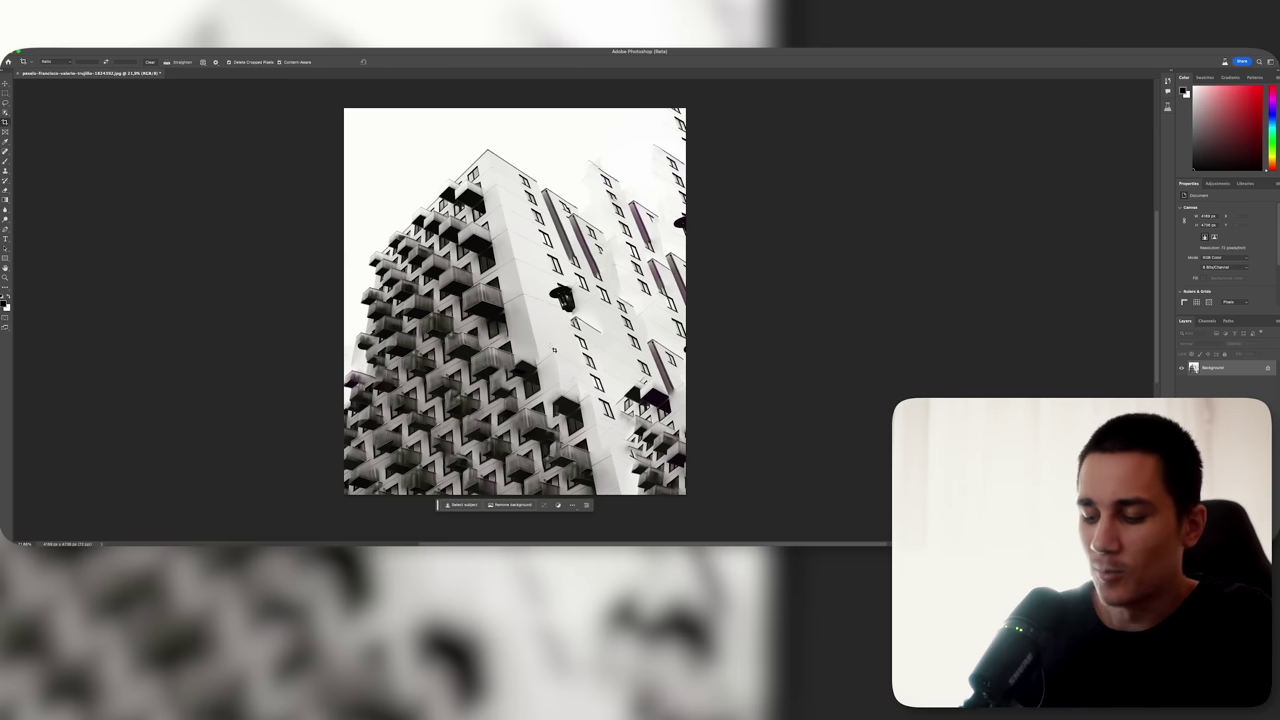
key(ctrl+z)
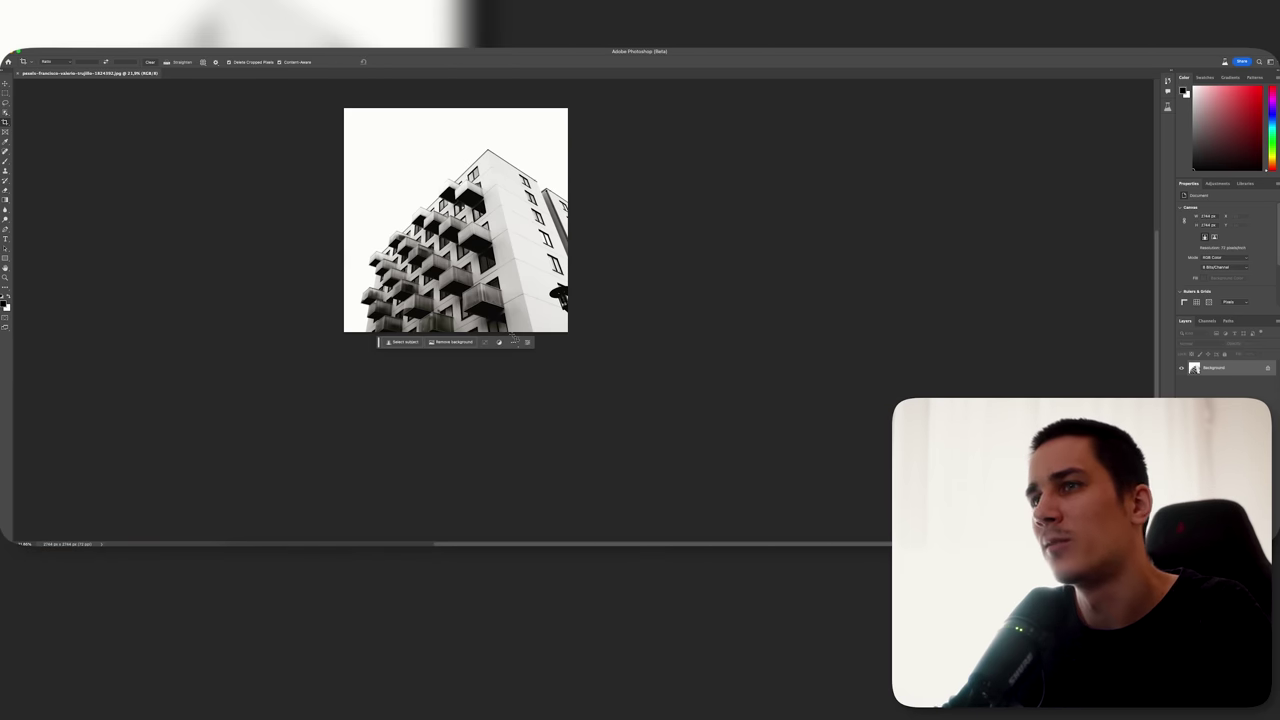
drag(567, 331, 657, 470)
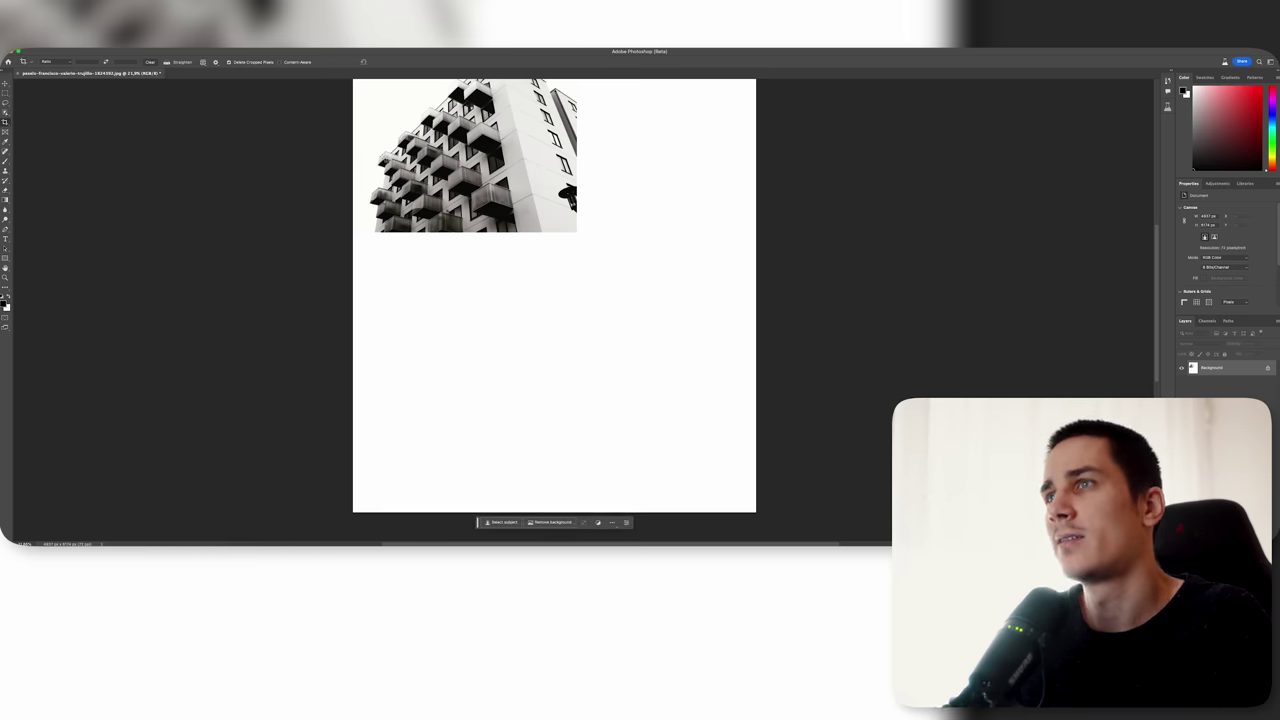
key(Escape)
Step: Select the original photo area, invert the selection, and generatively fill the empty border
key(m)
drag(537, 117, 385, 262)
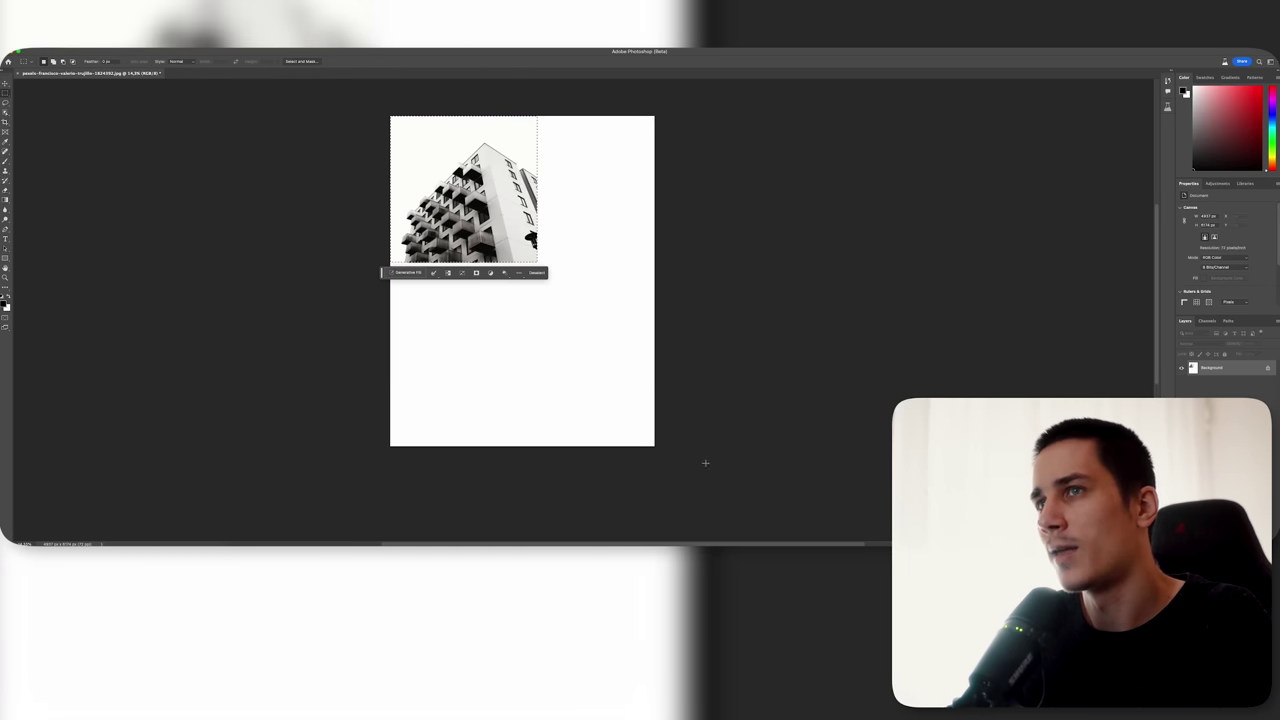
key(ctrl+shift+i)
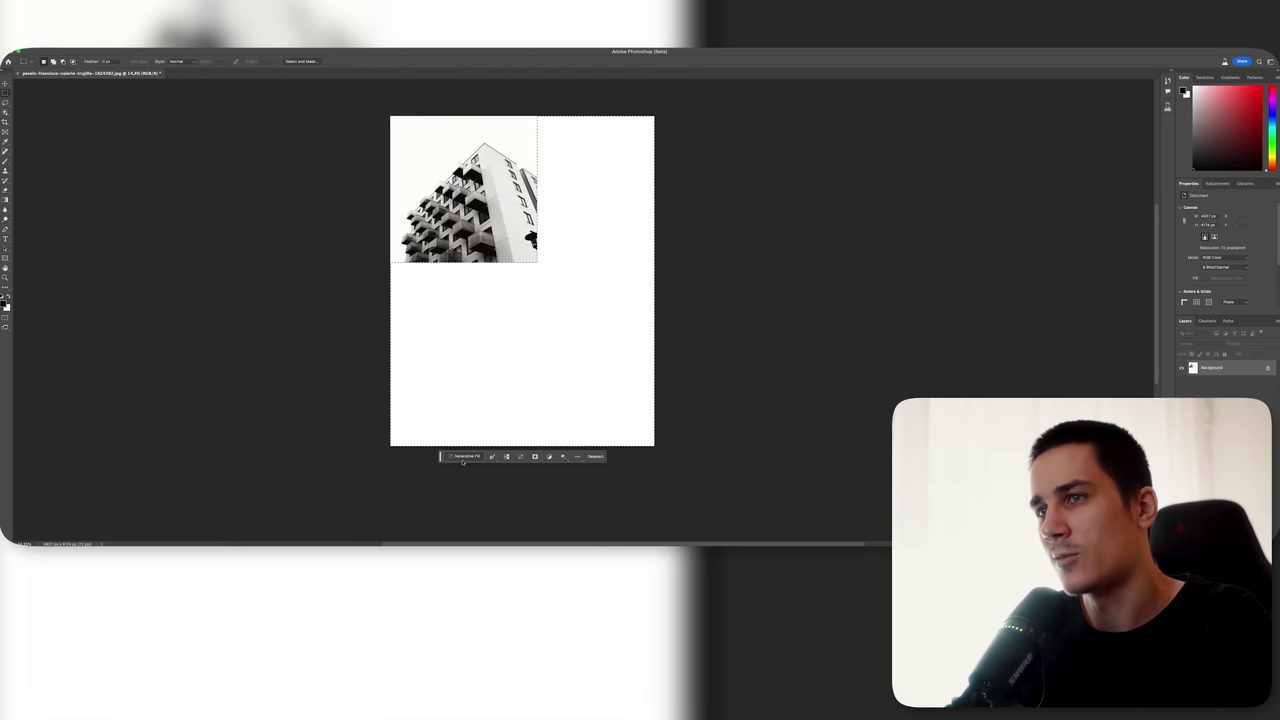
click(565, 456)
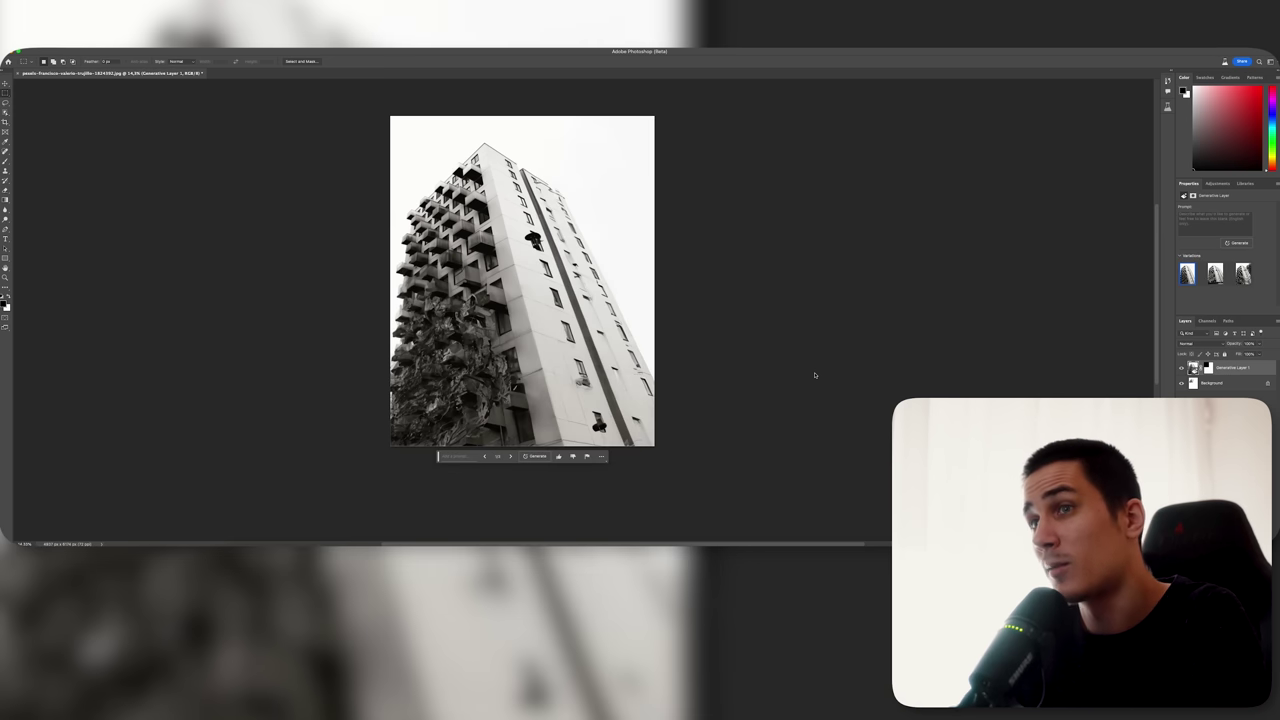
scroll(428, 380, up, 5)
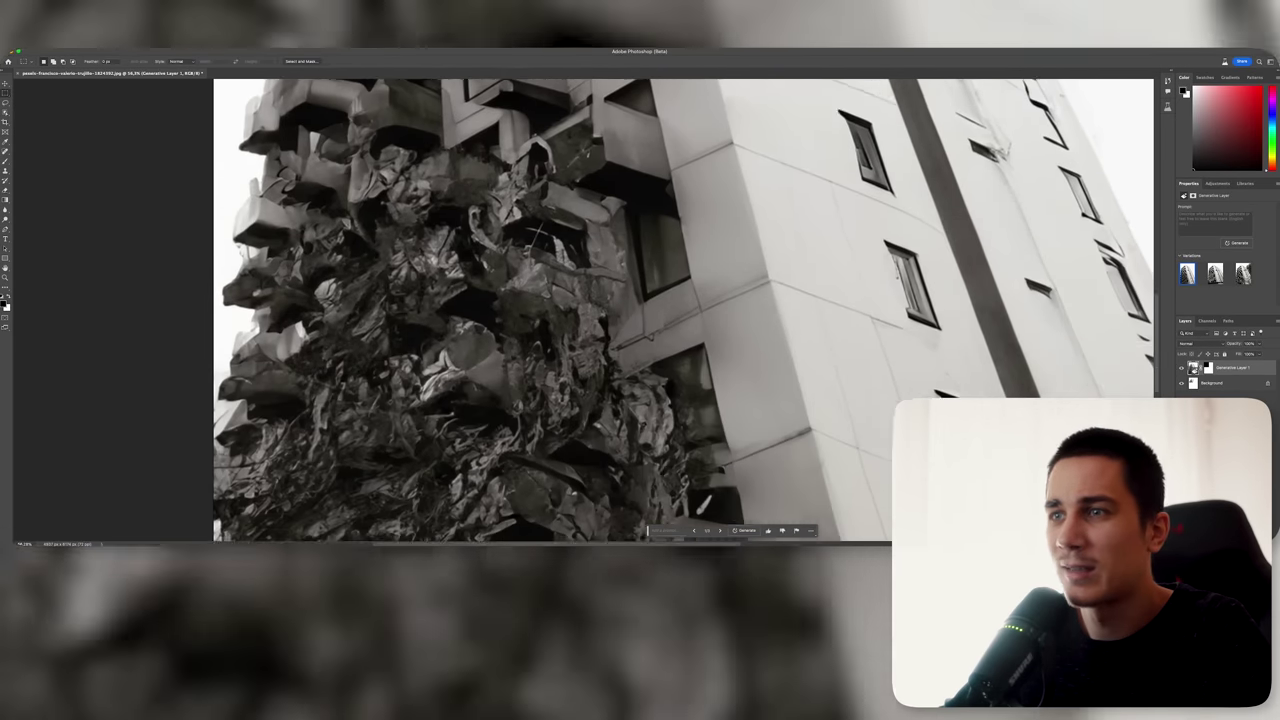
scroll(447, 376, down, 5)
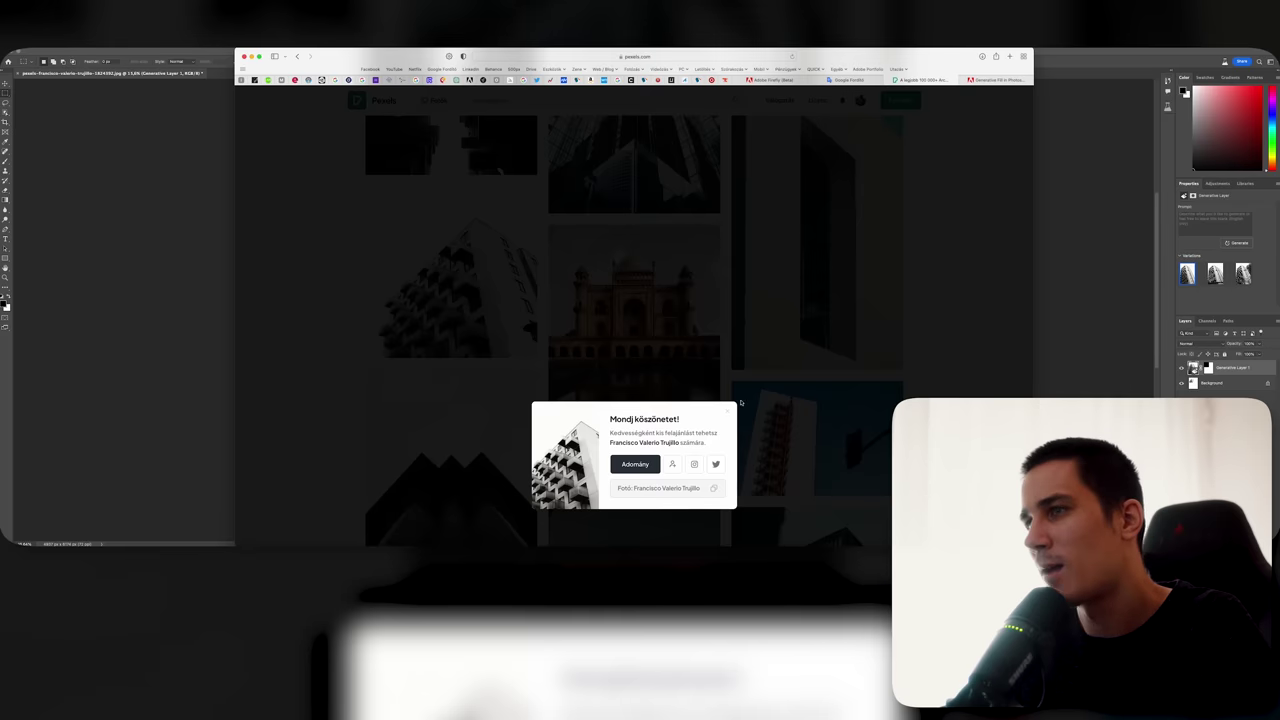
Step: Close the thank-you popup and download the pale facade photo with a column of windows
click(741, 402)
scroll(760, 395, down, 1)
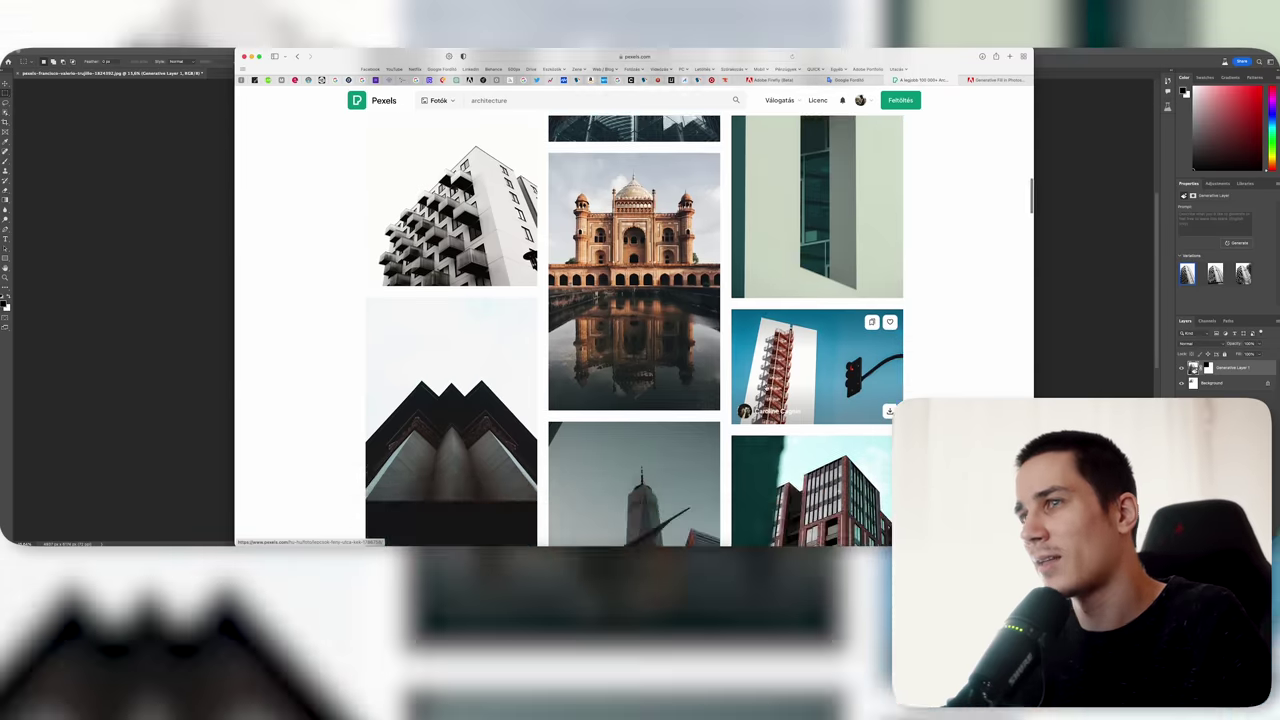
scroll(765, 390, down, 4)
scroll(766, 388, down, 3)
scroll(766, 388, down, 1)
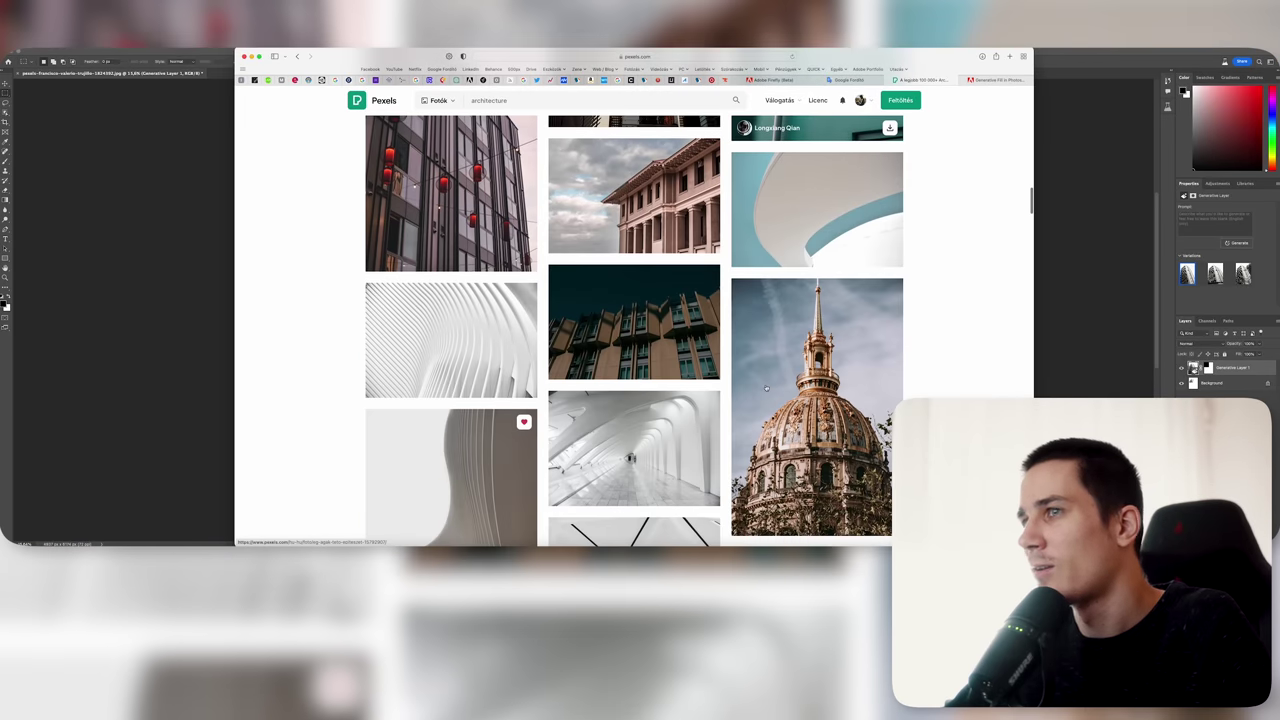
scroll(766, 388, down, 1)
scroll(766, 388, down, 3)
scroll(766, 388, down, 2)
scroll(766, 388, down, 3)
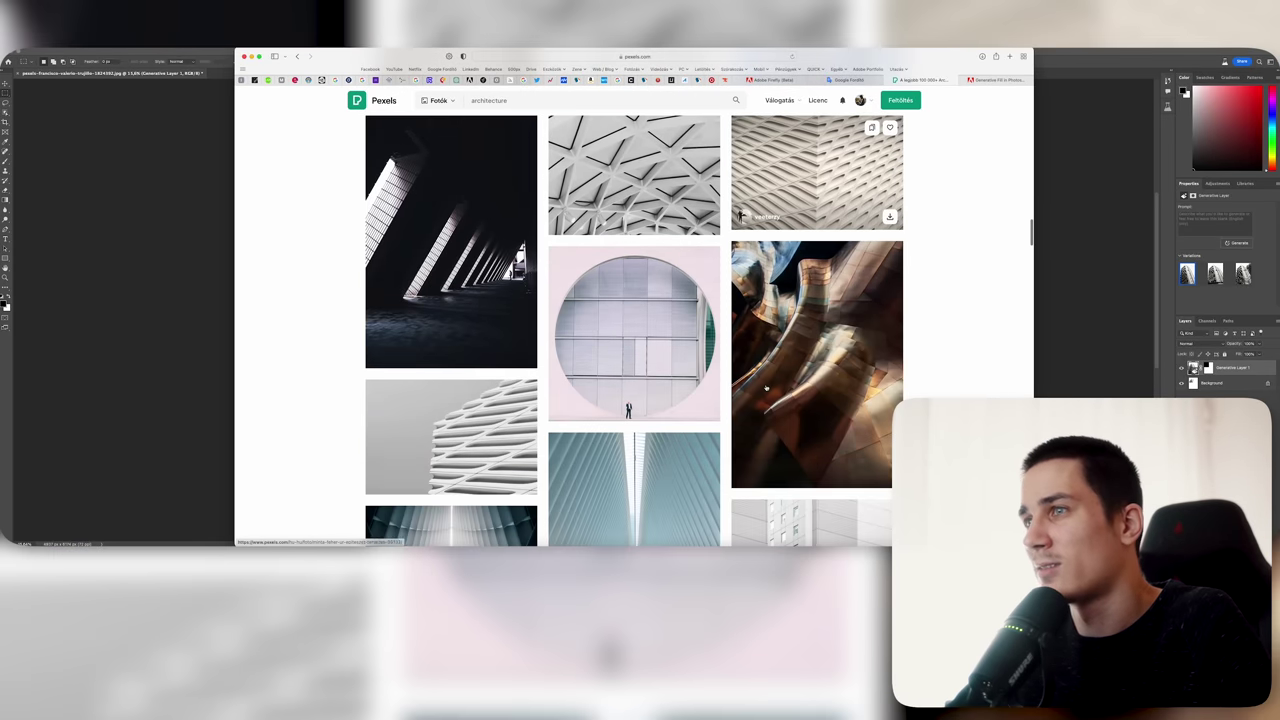
scroll(766, 388, down, 4)
scroll(766, 388, down, 2)
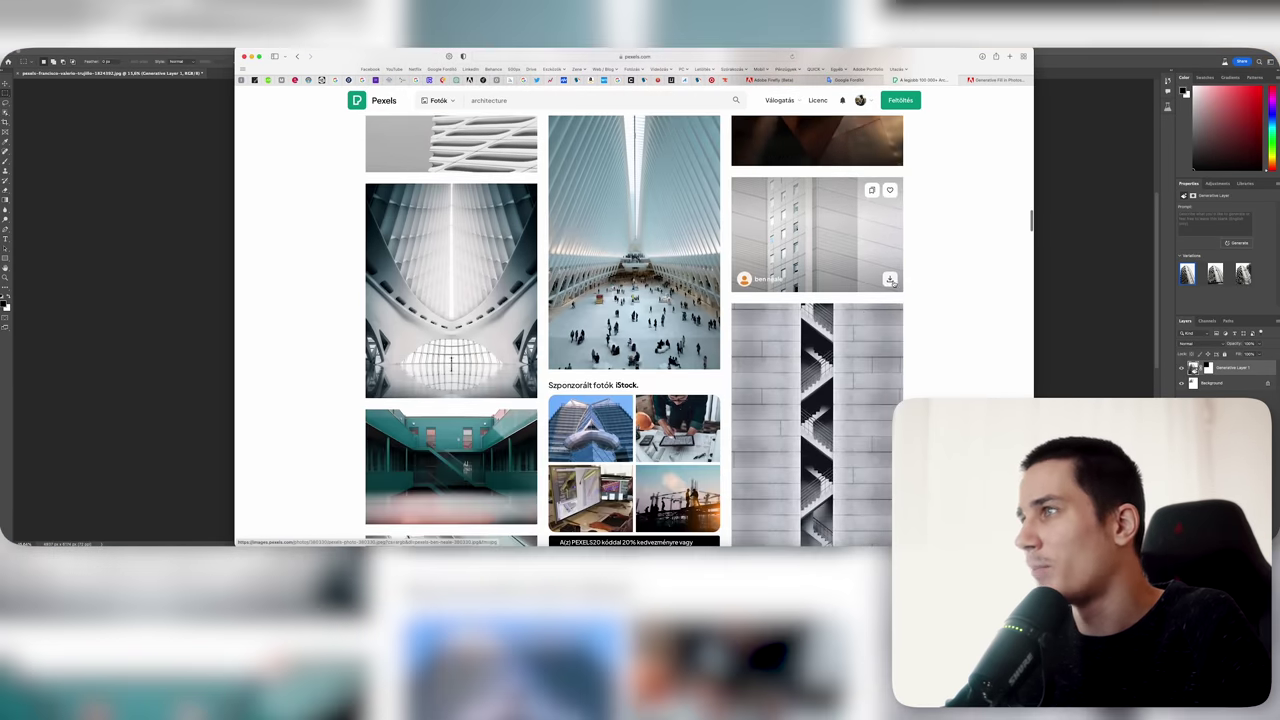
click(889, 279)
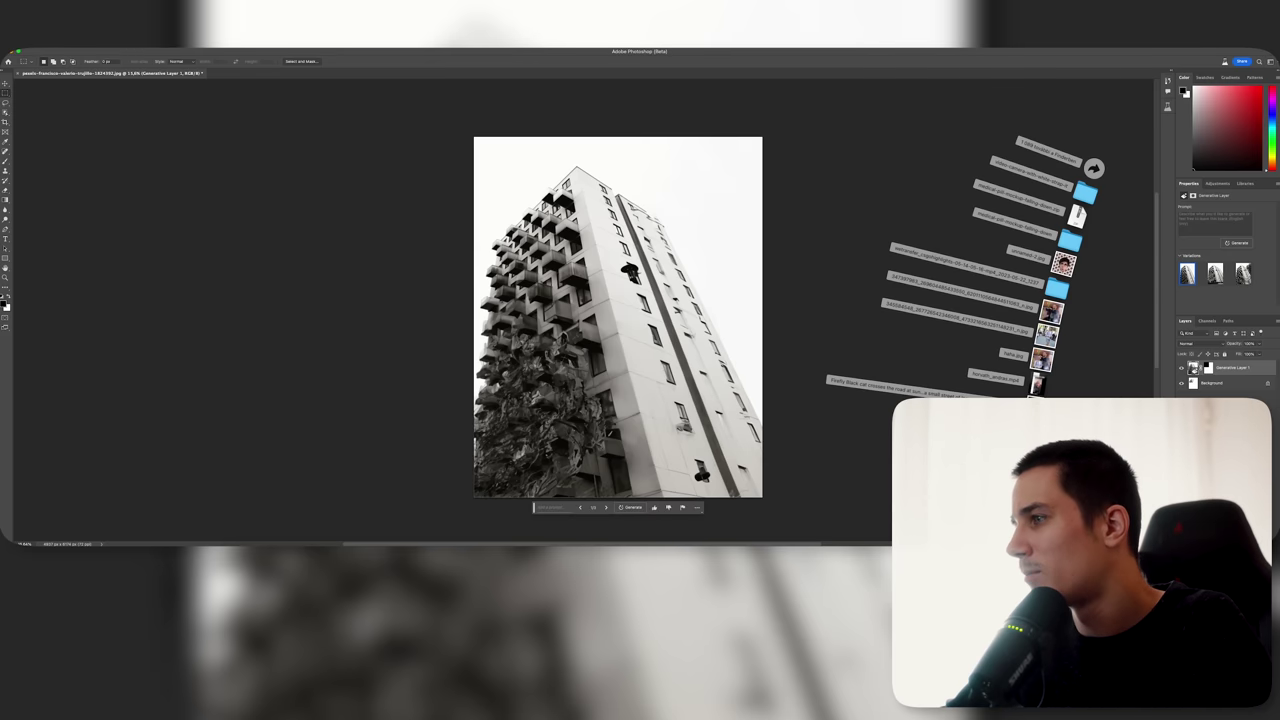
Step: Place the facade photo, flatten to one Background, select all and generate a blended fill
drag(1037, 383, 635, 310)
key(Return)
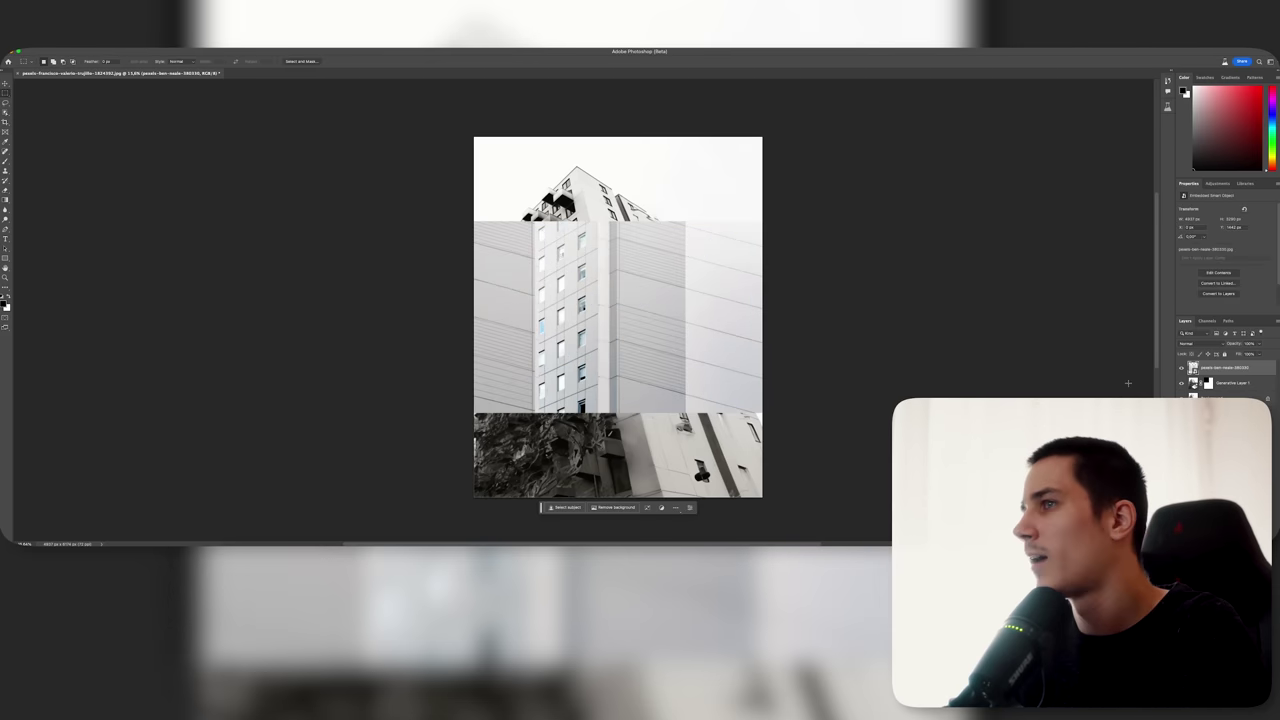
key(ctrl+shift+e)
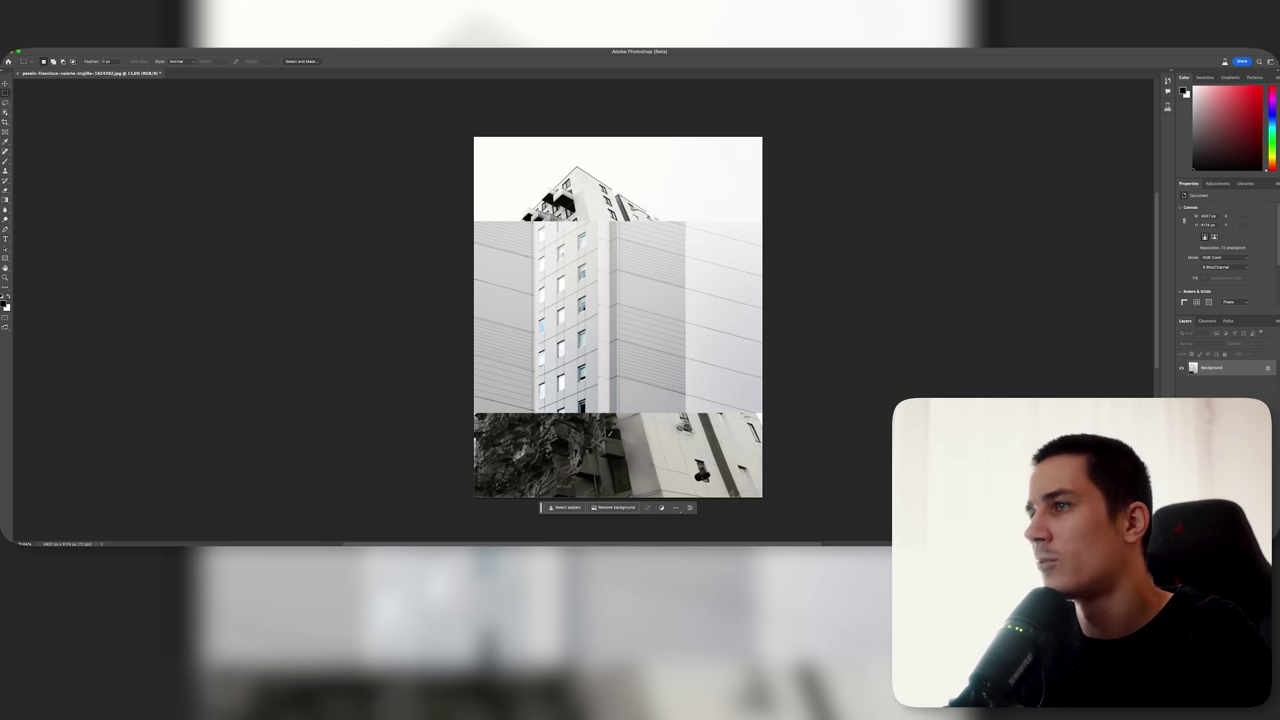
key(ctrl+a)
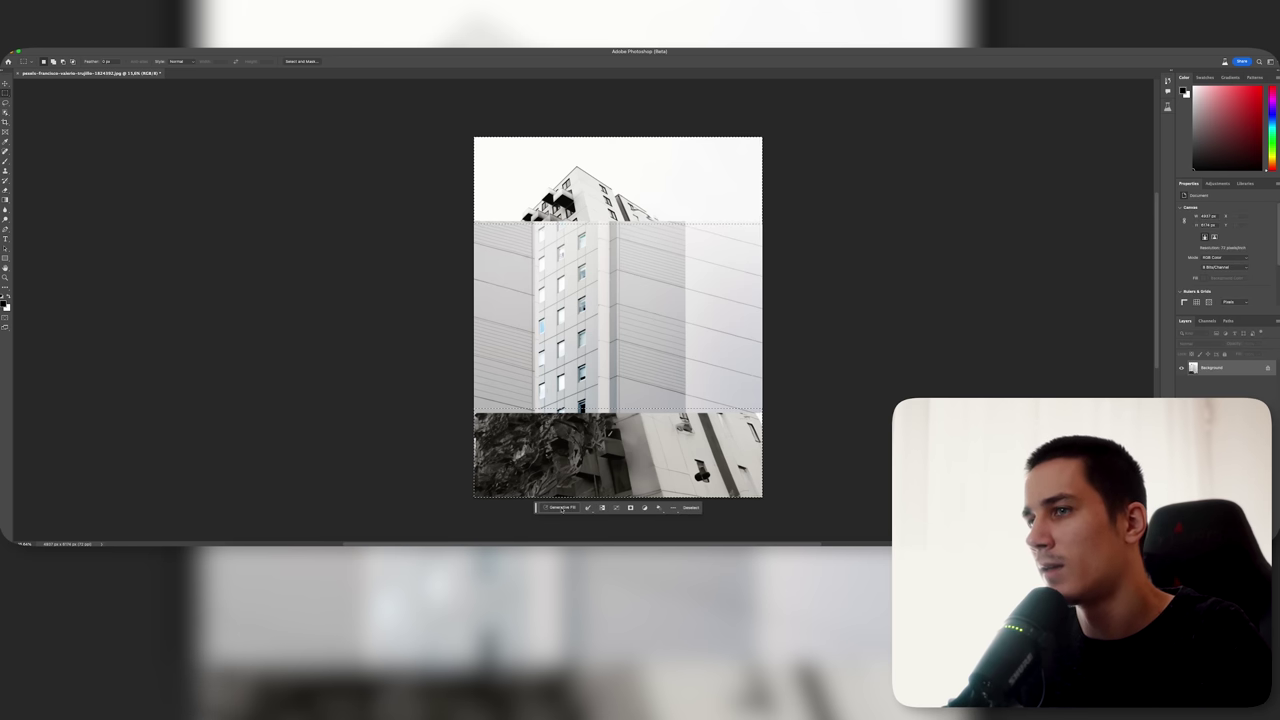
click(563, 508)
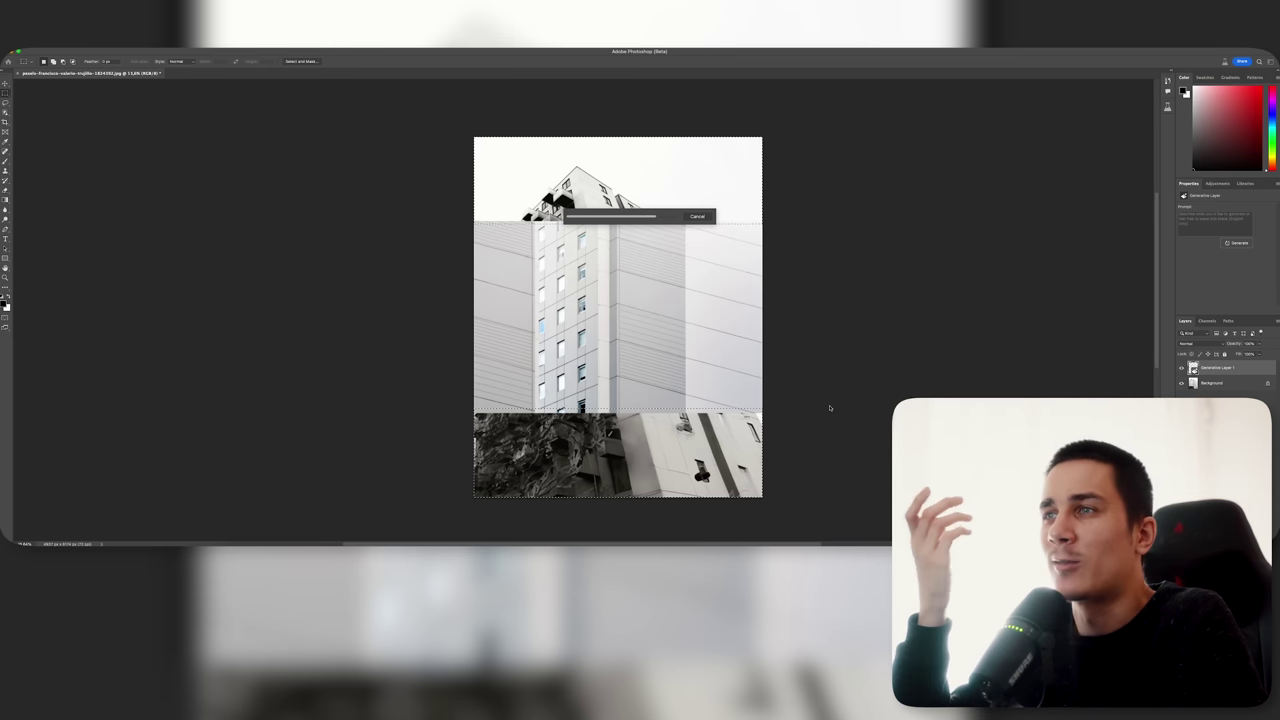
Step: Zoom in and out to inspect the generated seams, then close the building image unsaved
scroll(617, 317, up, 10)
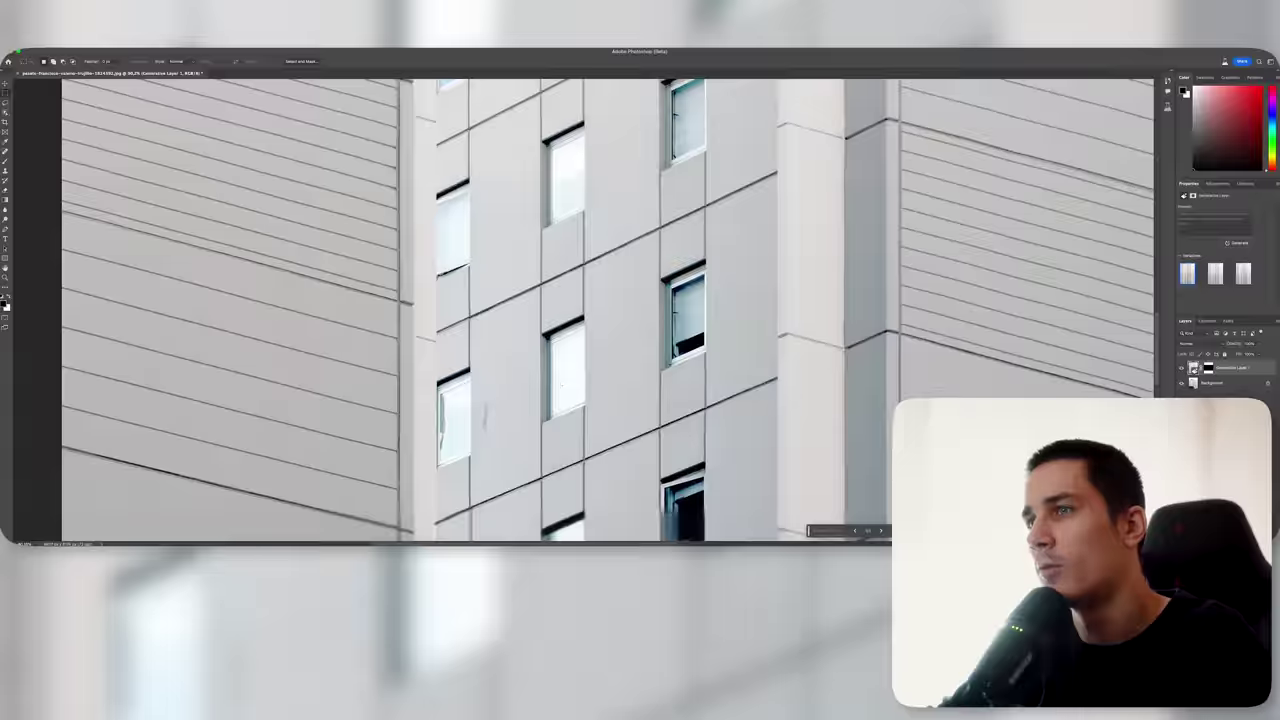
scroll(577, 310, up, 3)
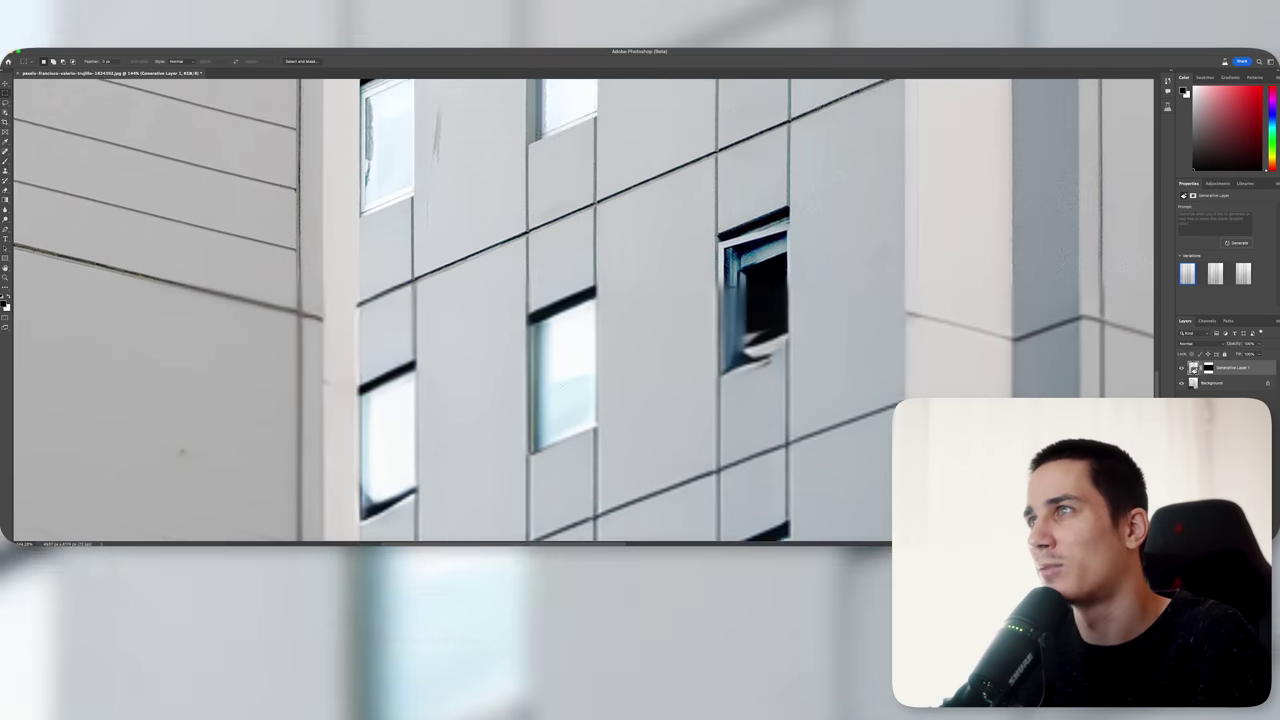
scroll(577, 310, down, 2)
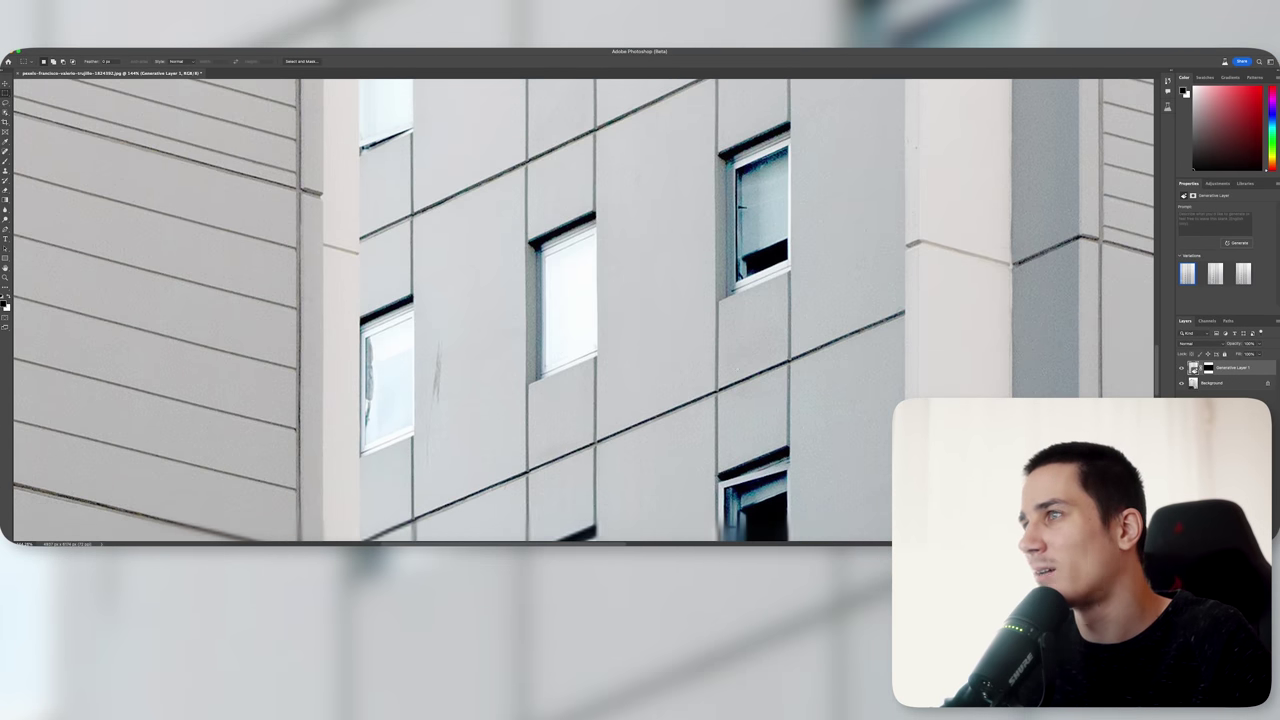
scroll(583, 310, up, 3)
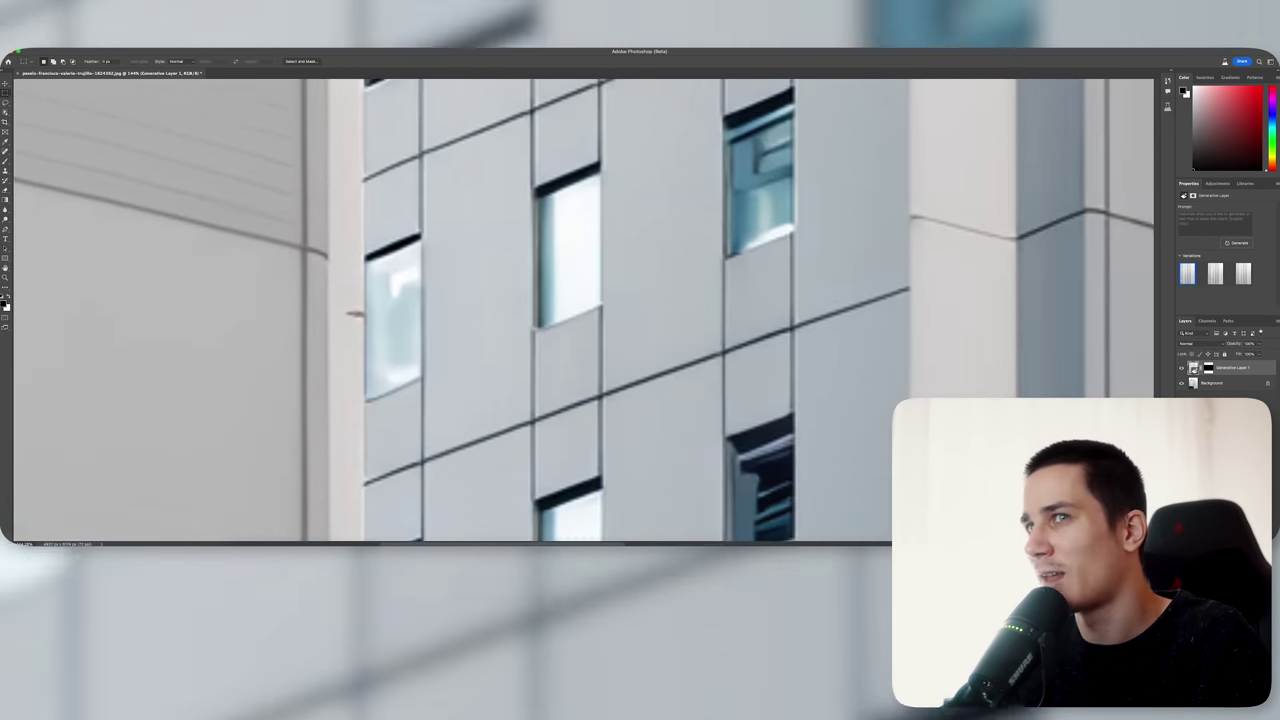
scroll(583, 310, up, 3)
scroll(583, 310, down, 2)
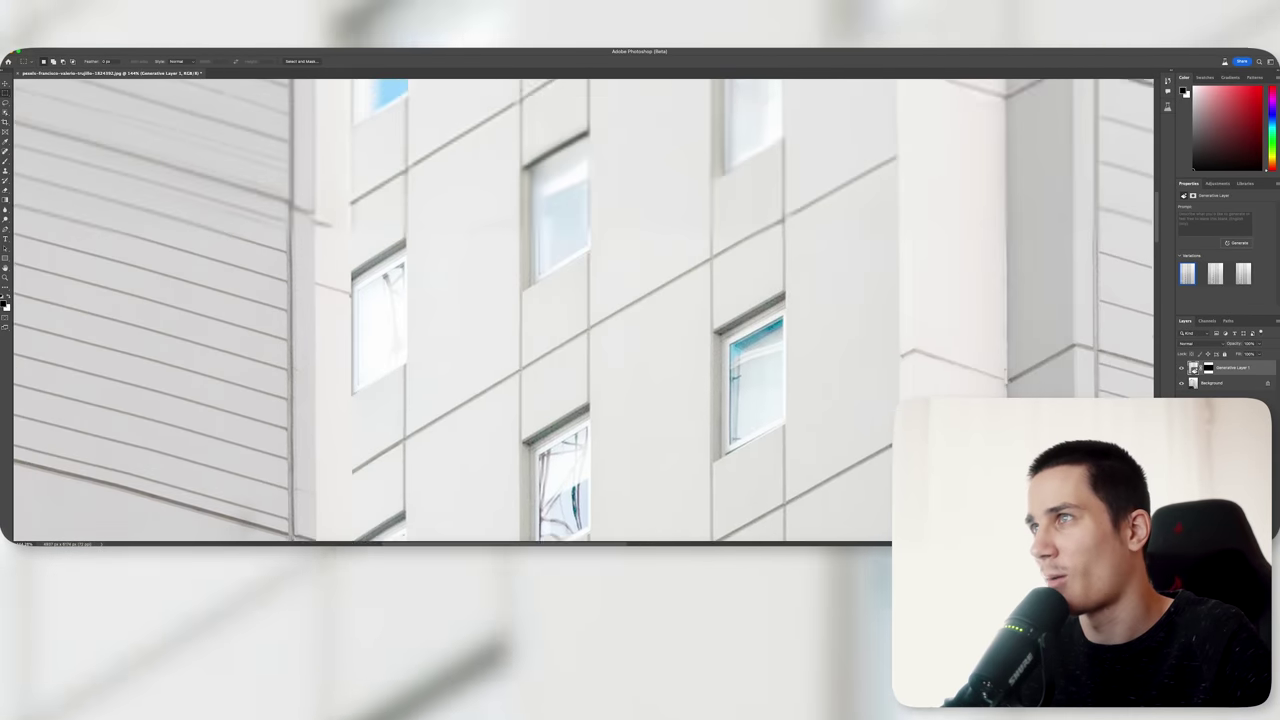
scroll(737, 369, up, 5)
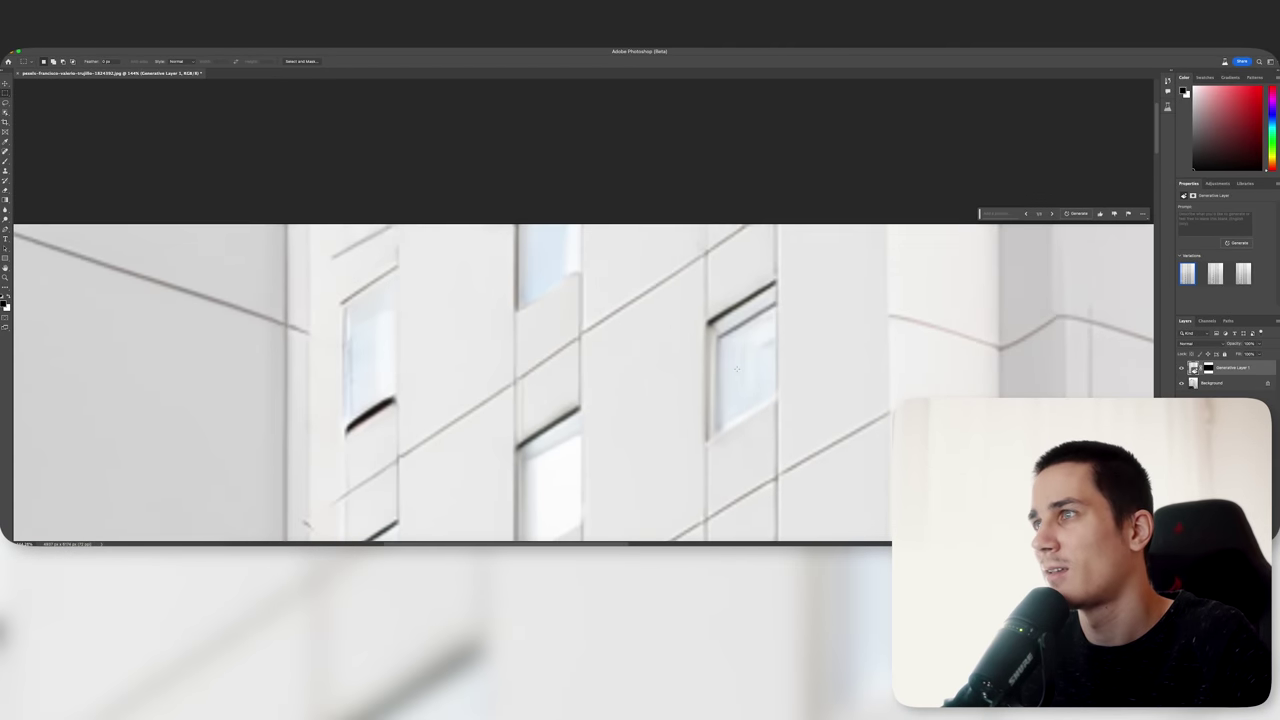
scroll(737, 369, down, 3)
scroll(737, 369, down, 3)
scroll(737, 369, down, 3)
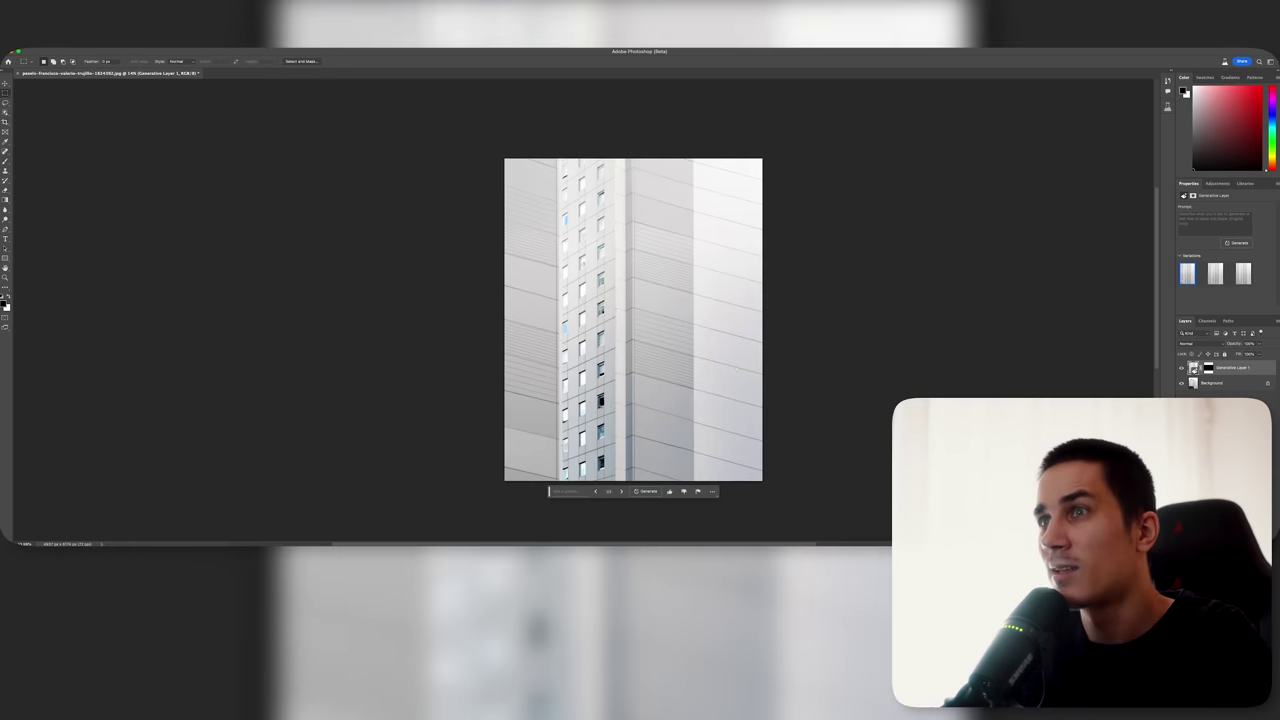
scroll(737, 369, down, 2)
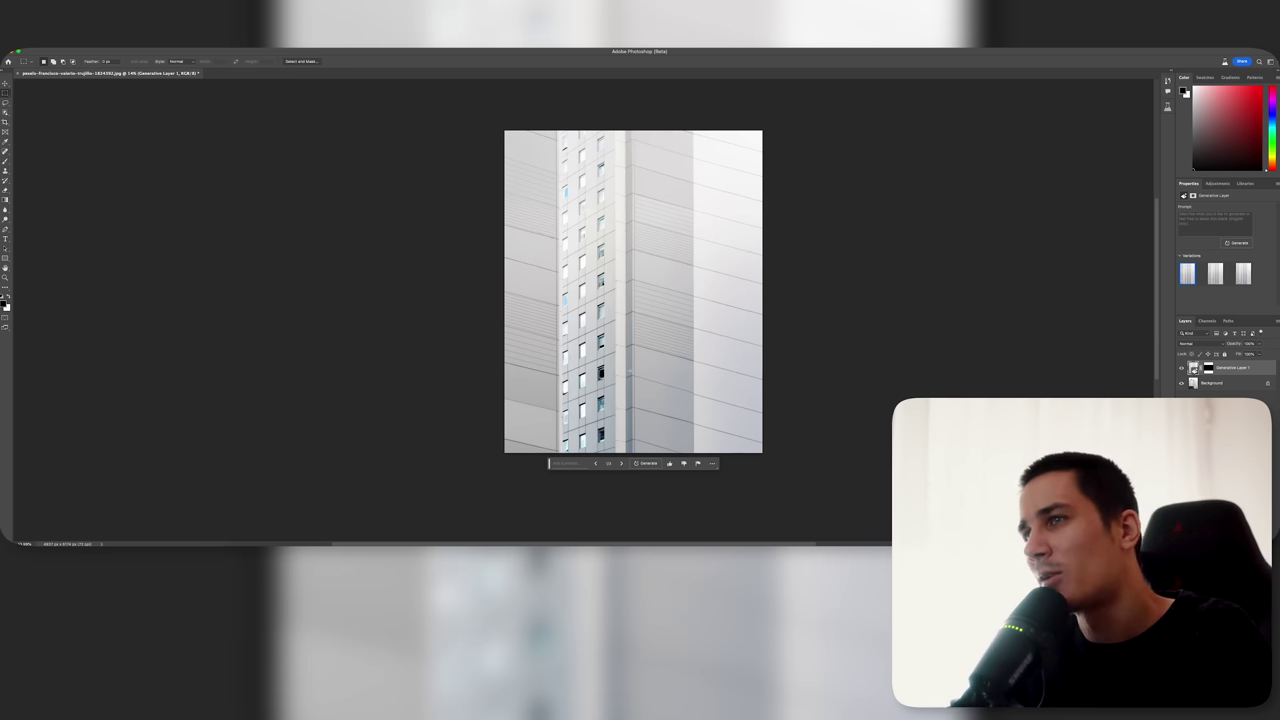
scroll(633, 291, up, 5)
scroll(633, 291, down, 5)
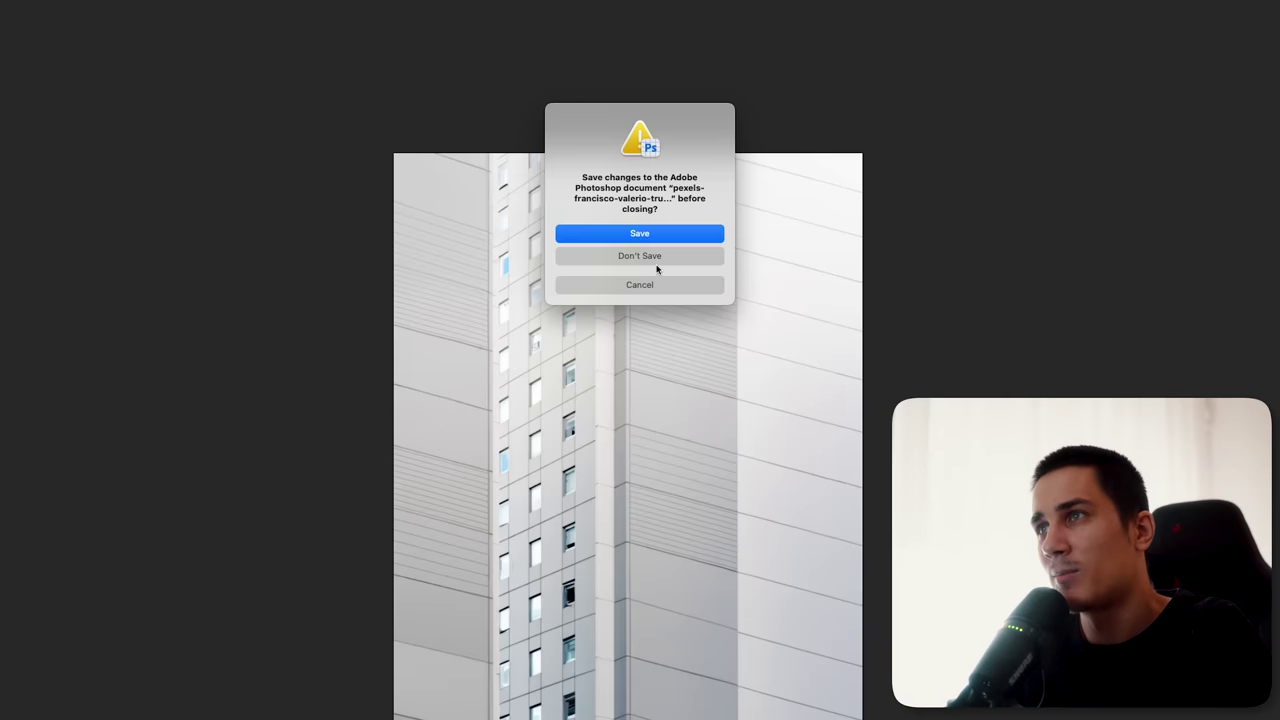
click(656, 262)
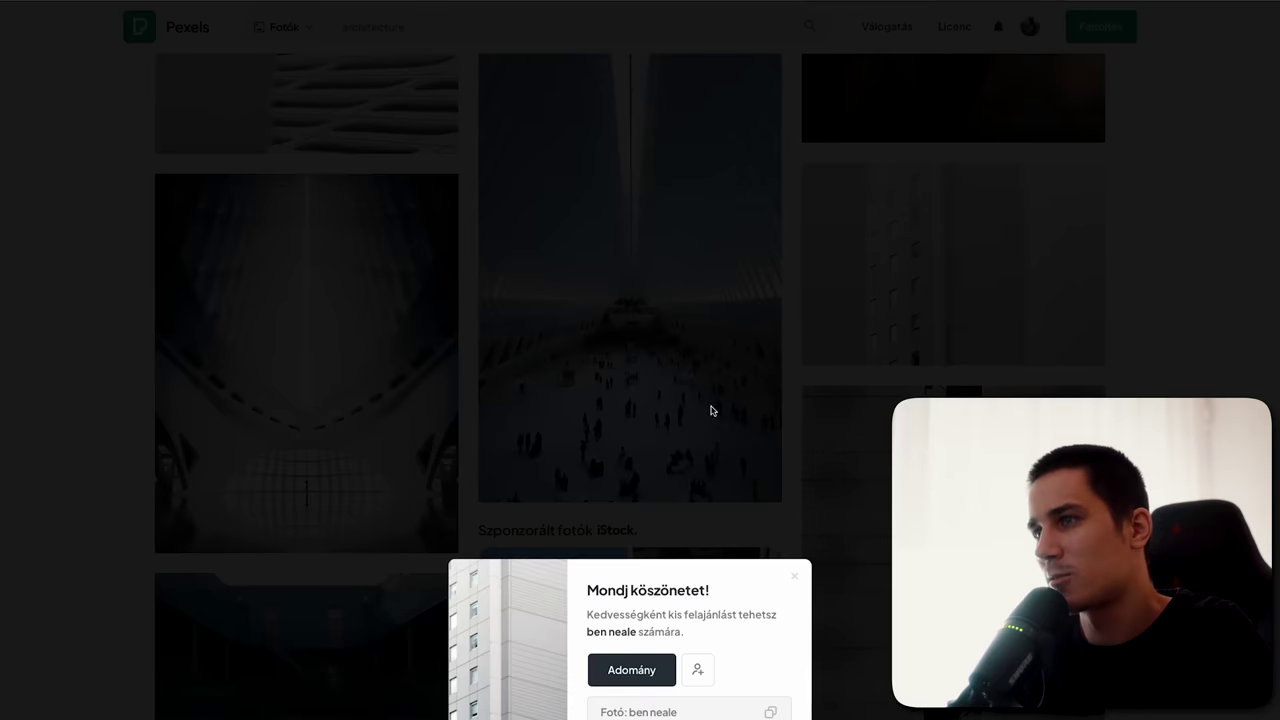
Step: Dismiss the thank-you popup, search Pexels for 'car' and download the yellow Mini photo
click(713, 410)
scroll(650, 481, down, 5)
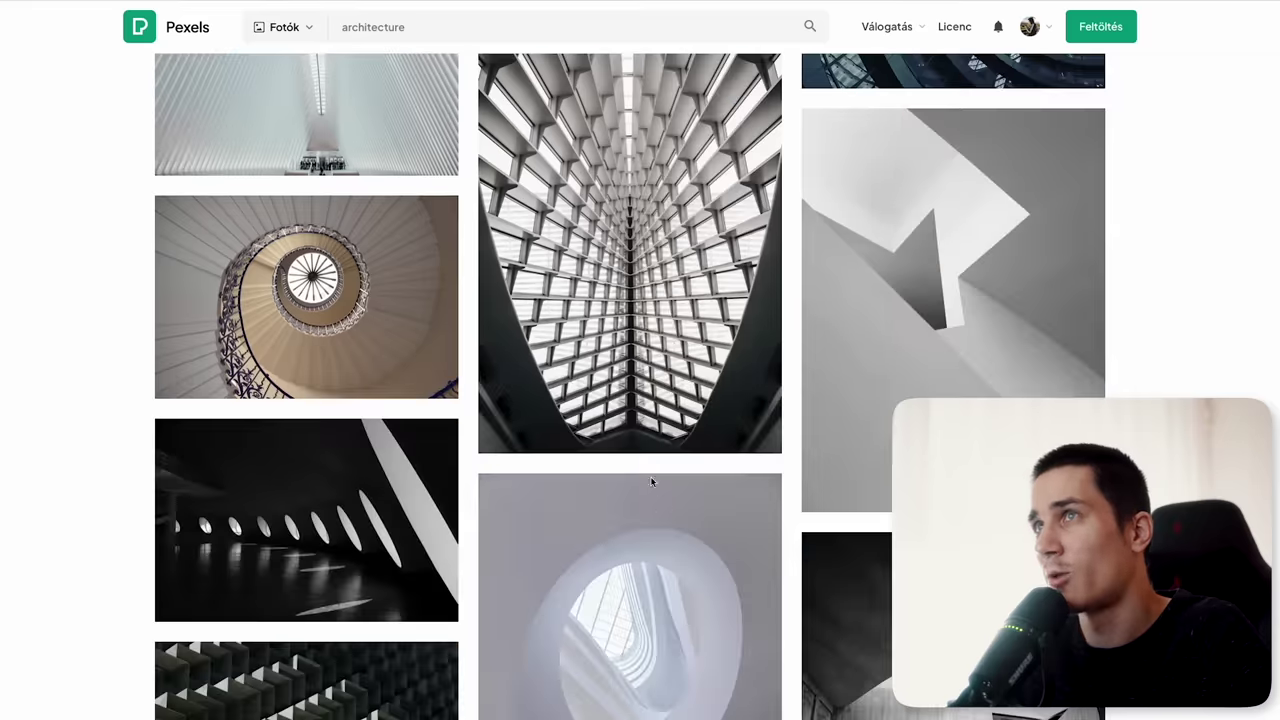
click(412, 33)
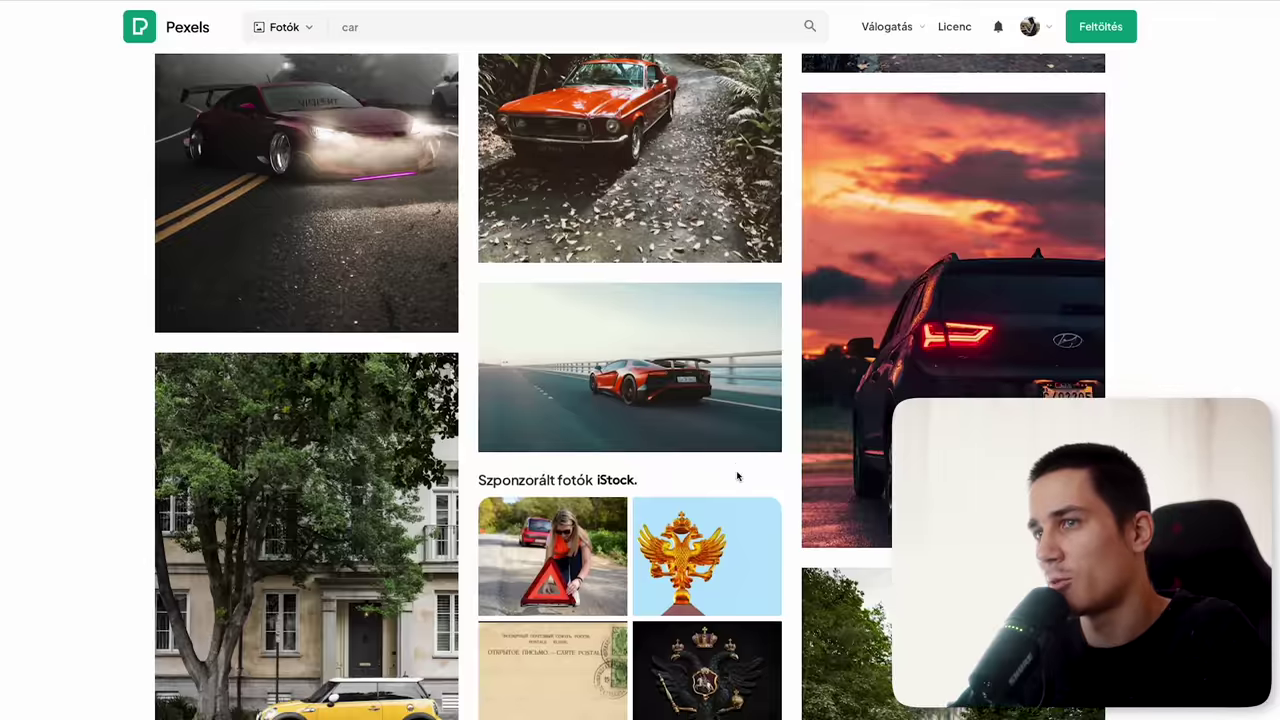
scroll(737, 477, down, 4)
click(434, 361)
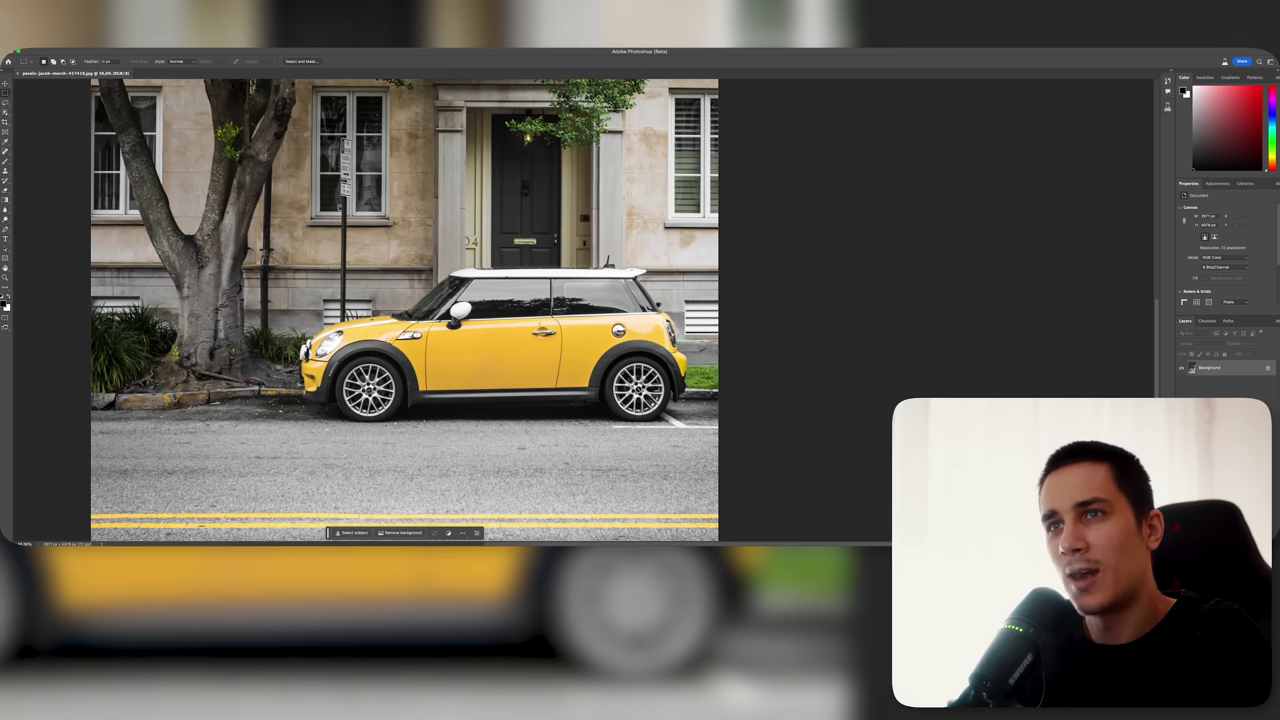
Step: Unlock the Background layer and compare the generated 'red car' variations
click(1272, 368)
text(red car)
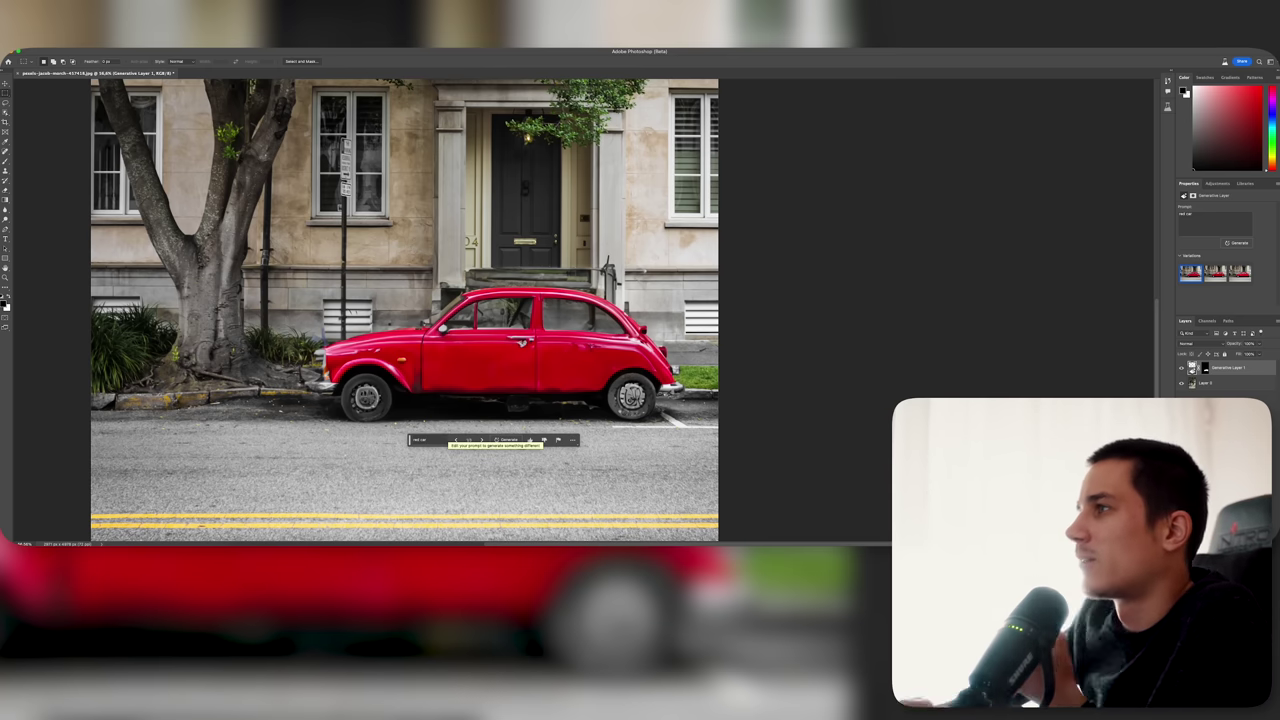
click(1215, 272)
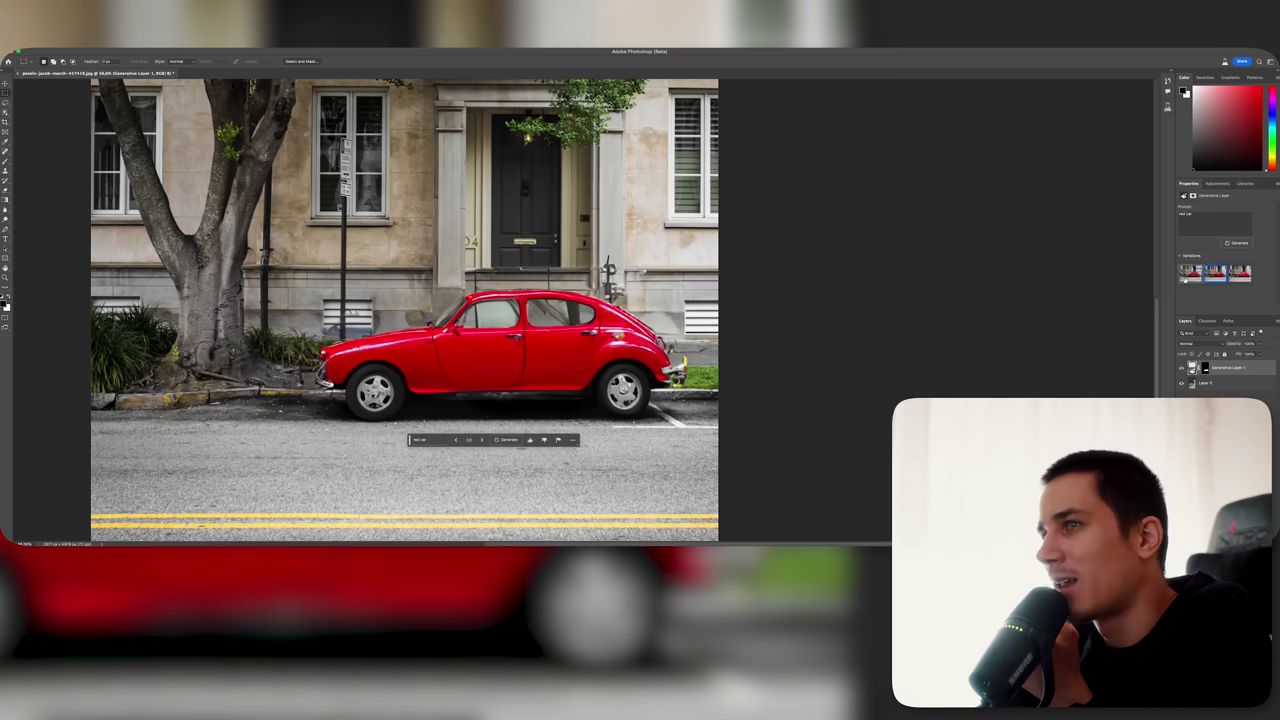
click(1239, 274)
click(1239, 276)
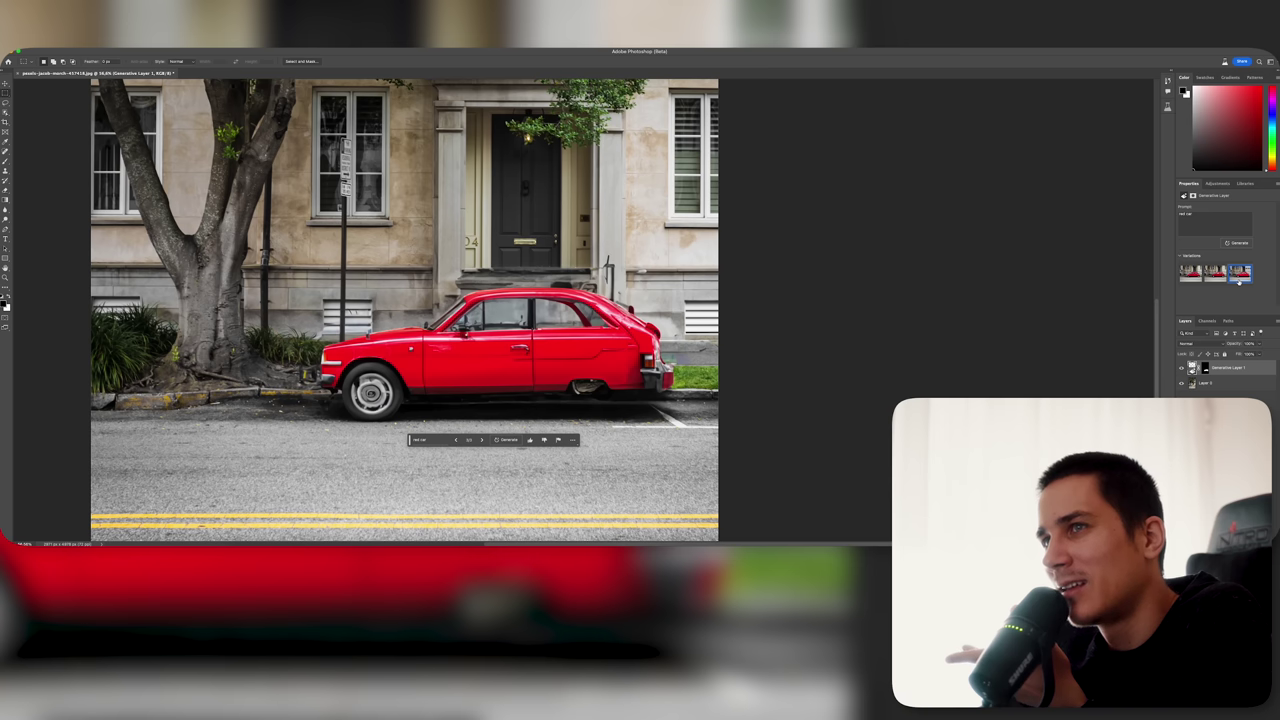
Step: Regenerate the 'red car' prompt, try the third new variation, then select the yellow car
click(1200, 214)
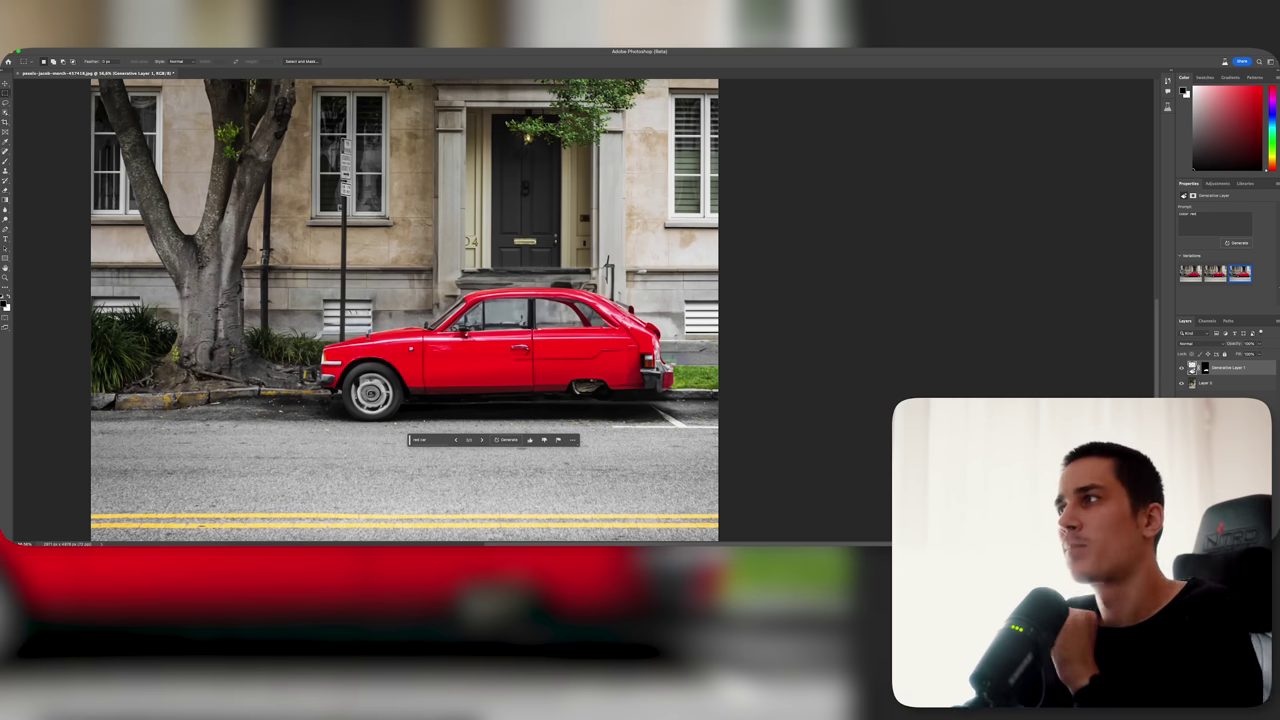
click(1238, 243)
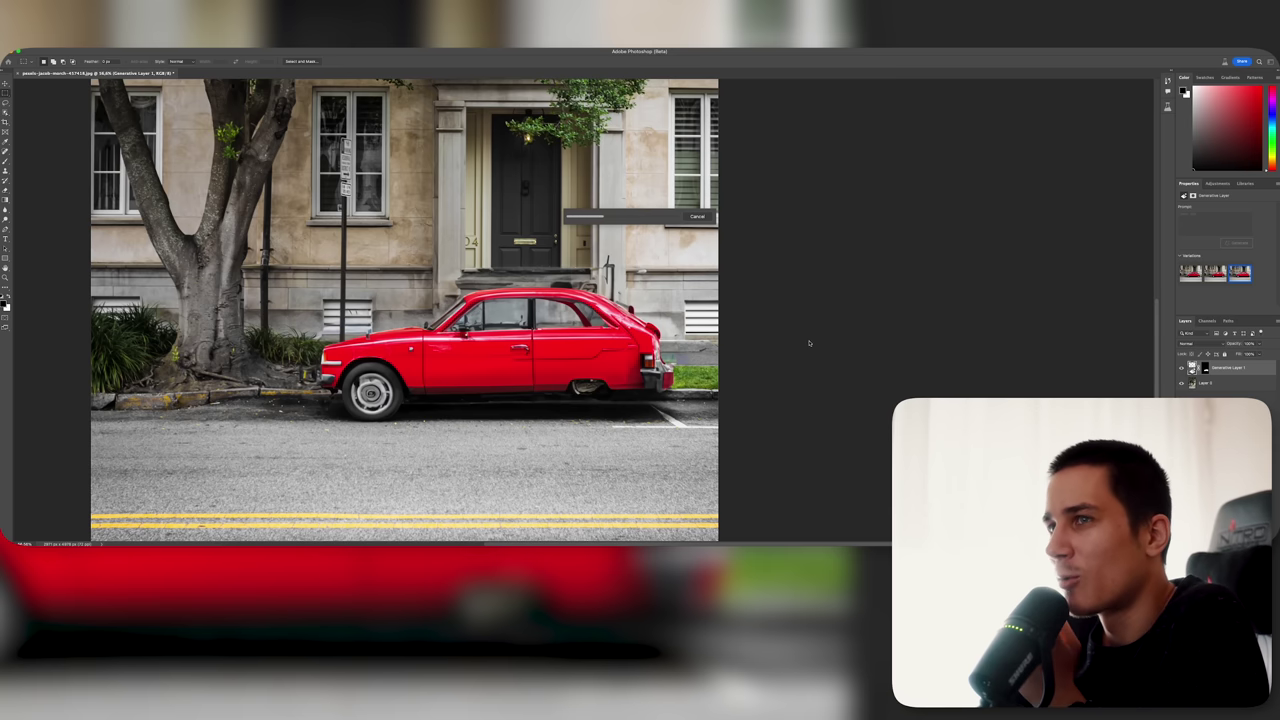
click(1238, 273)
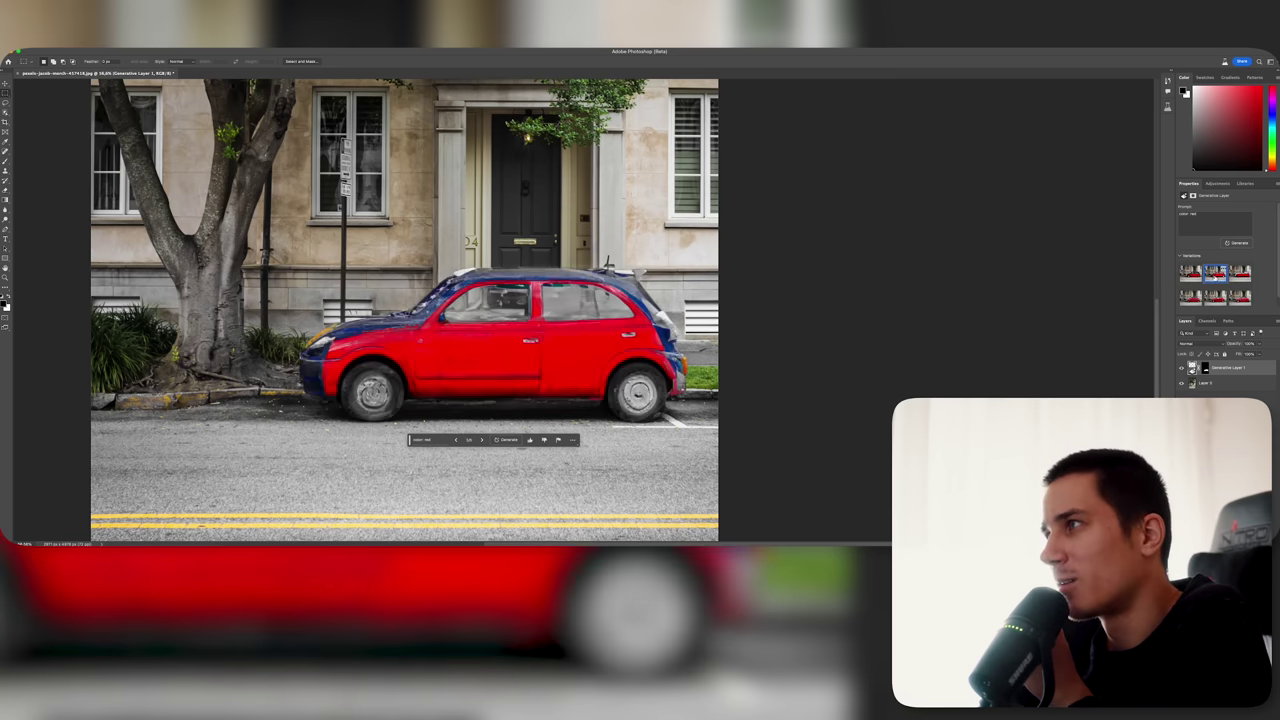
click(350, 532)
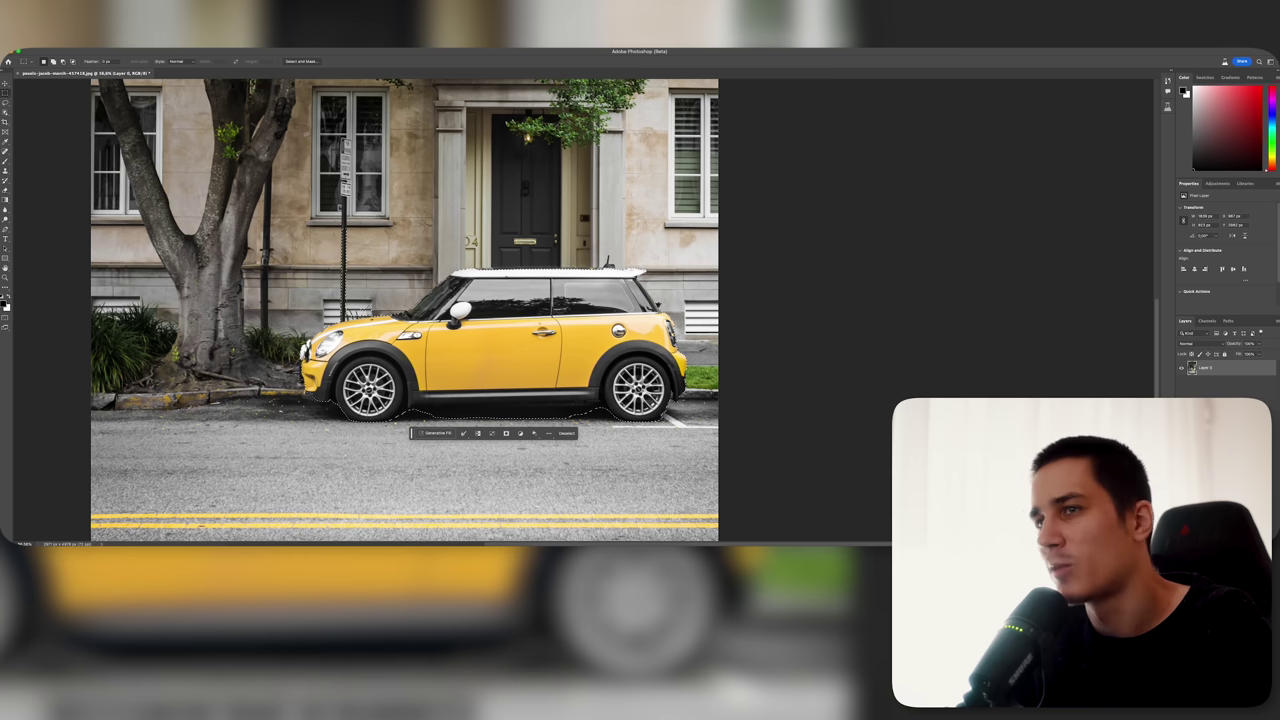
Step: Generate a red car over the selected Mini, comparing the black-roof and rounder variations
click(435, 433)
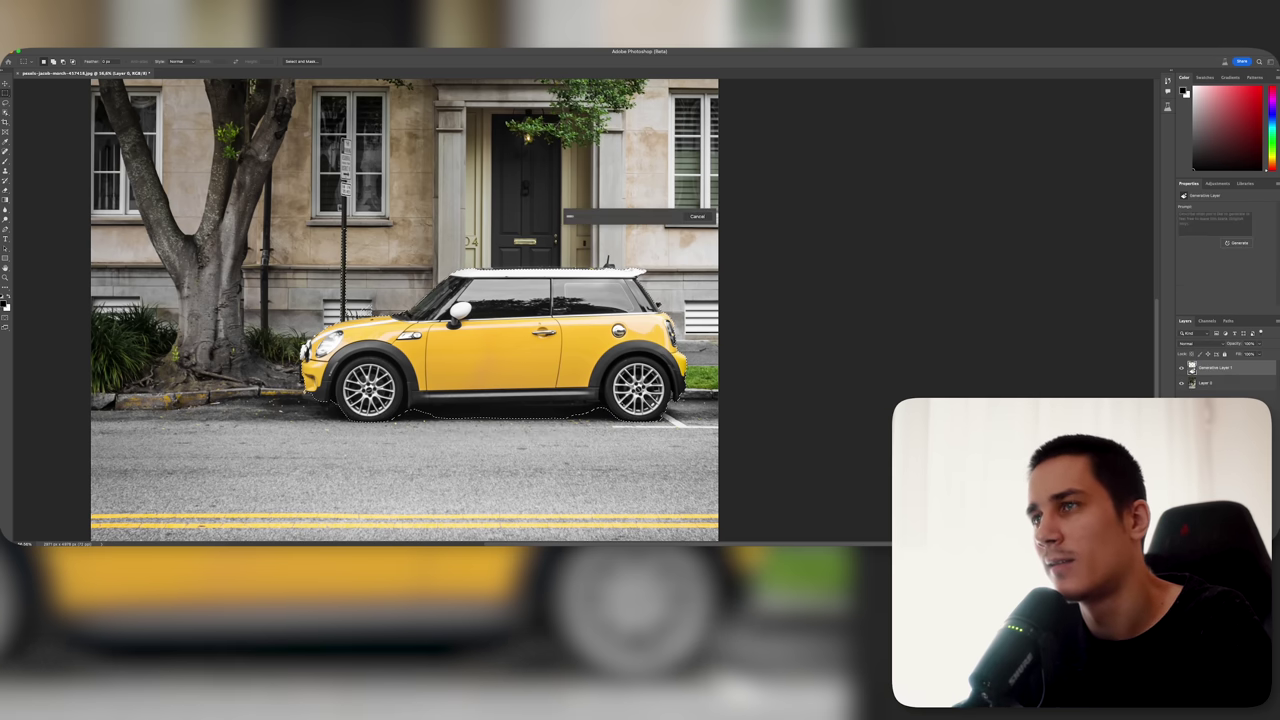
click(1220, 279)
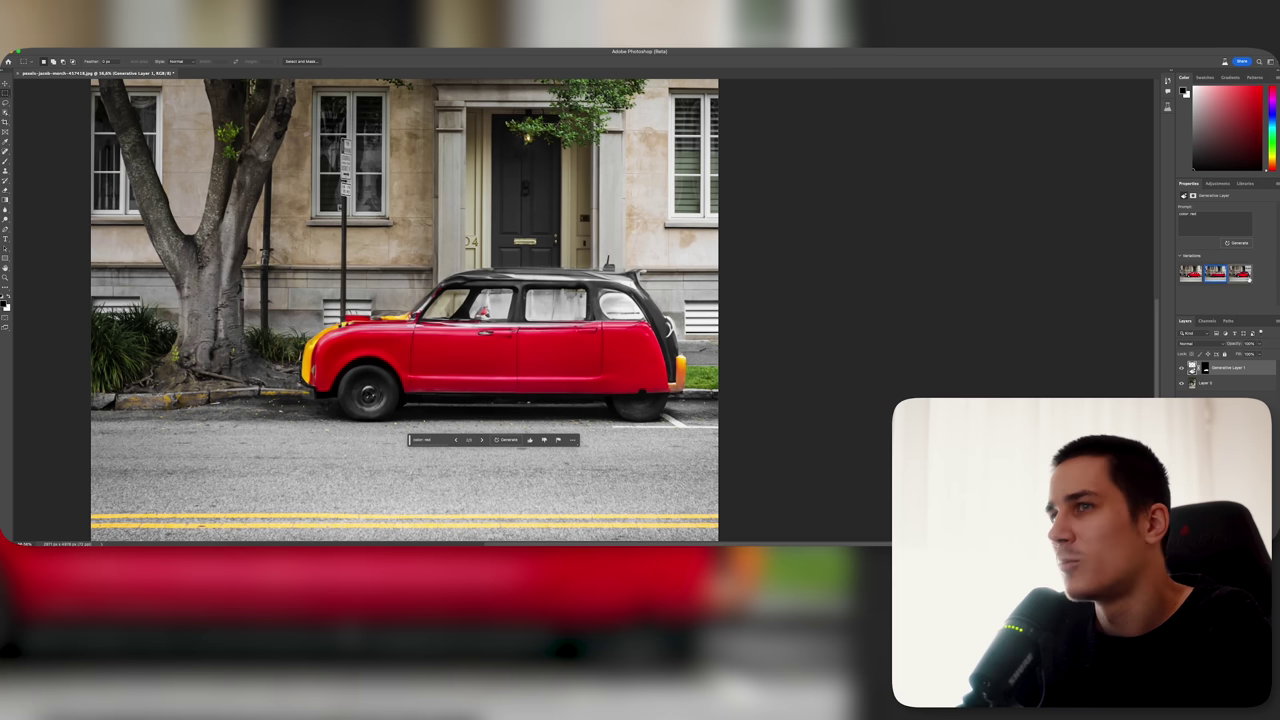
click(1240, 273)
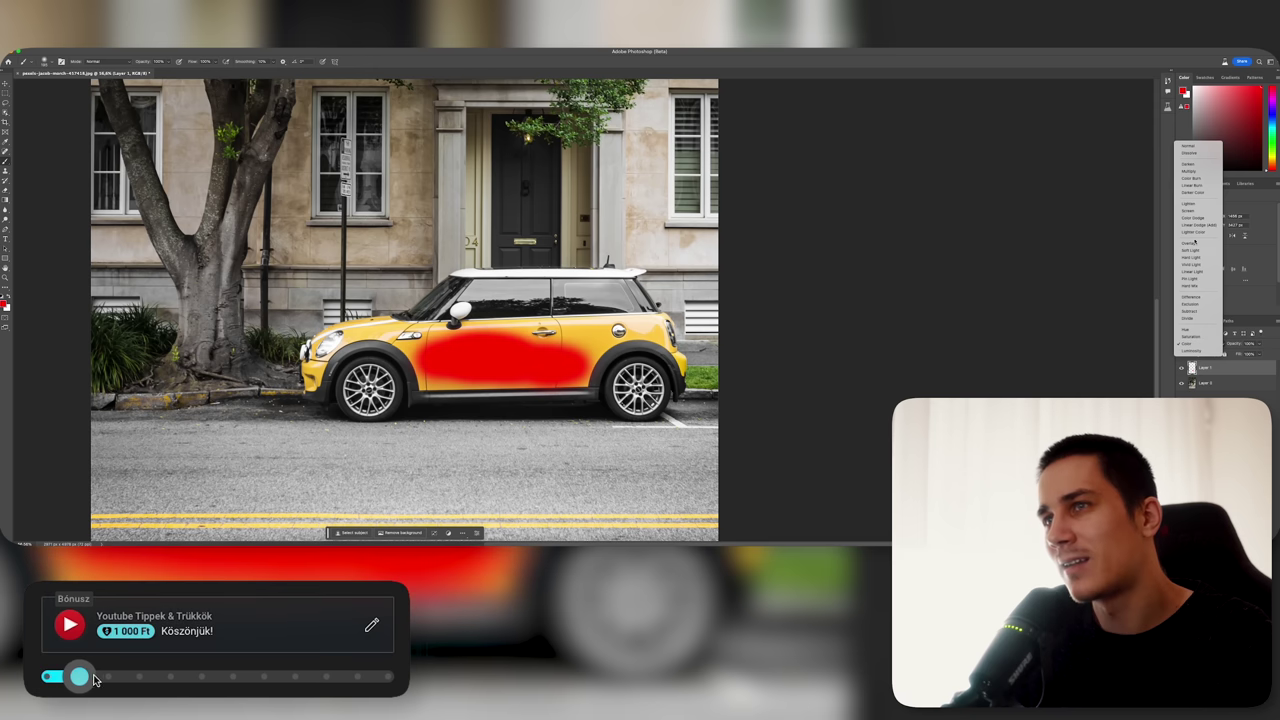
Step: Set the red paint layer's blend mode to Screen
click(1196, 212)
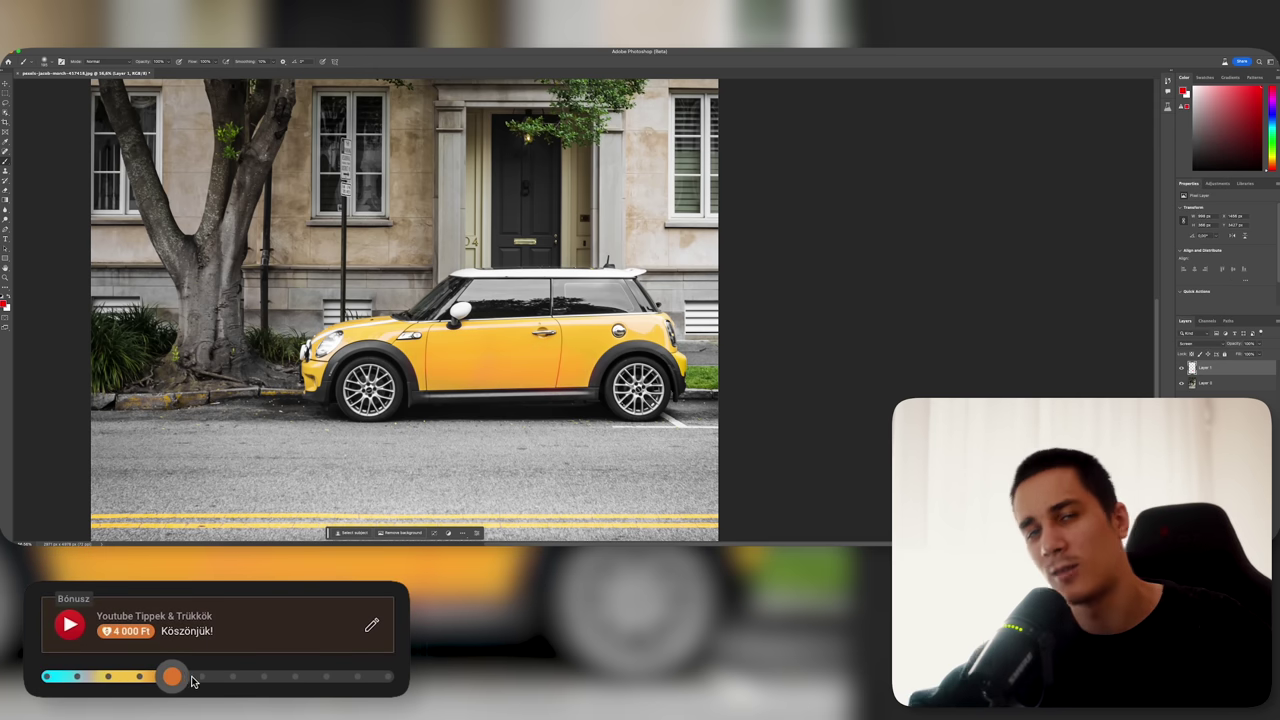